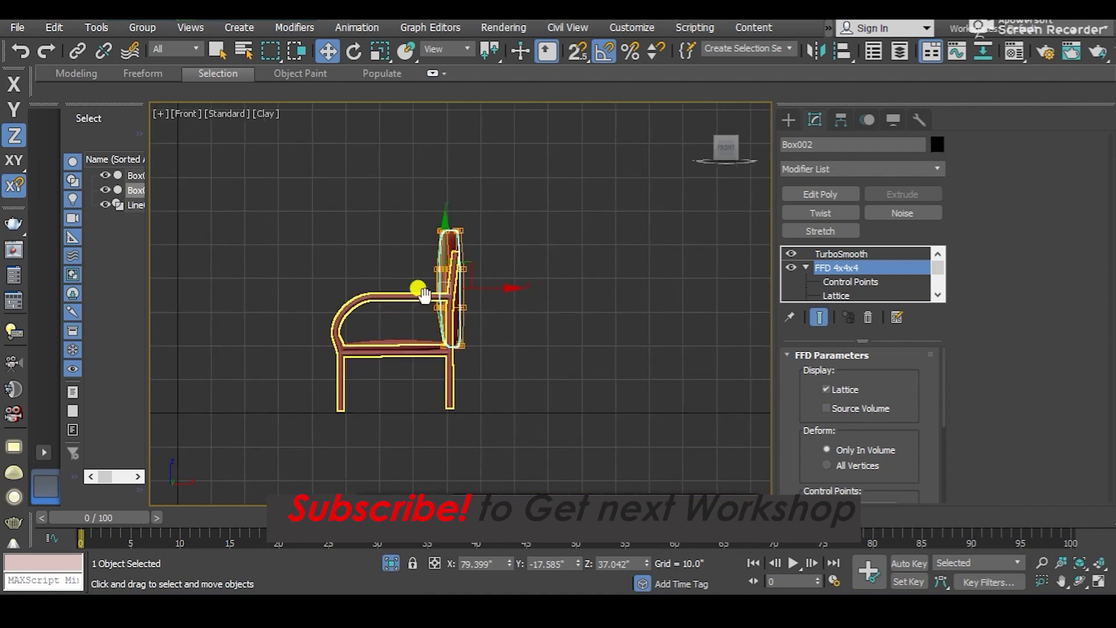
- Tilt the backrest slightly back by rotating it about the Y axis
{"action": "key", "text": "e"}
{"action": "key", "text": "F6"}
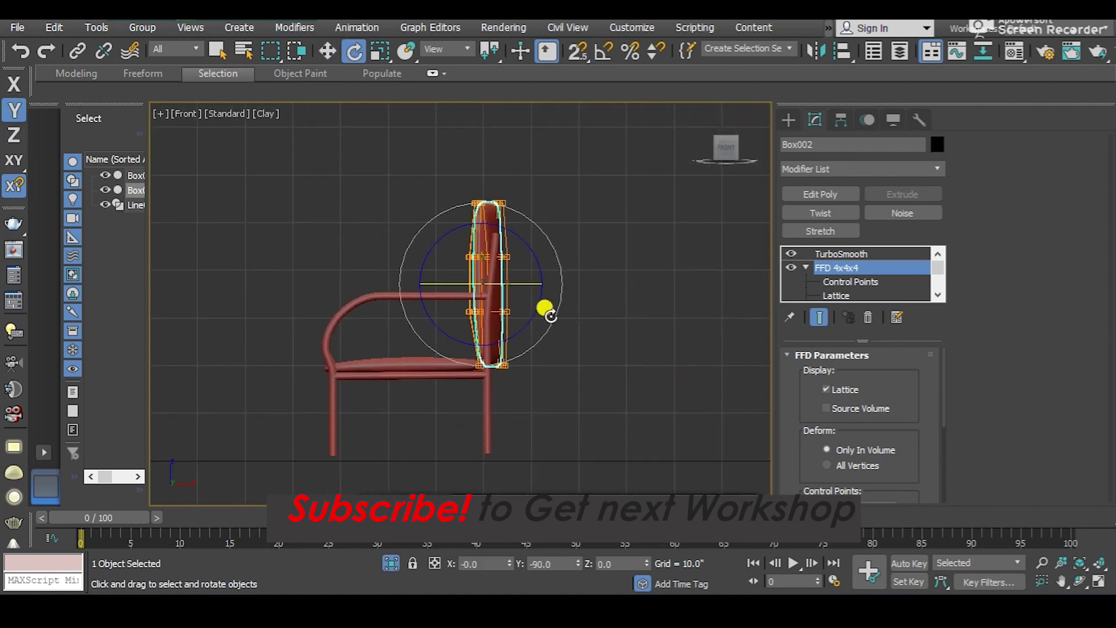
{"action": "mouse_move", "coordinate": [553, 309]}
{"action": "left_mouse_down"}
{"action": "mouse_move", "coordinate": [555, 324]}
{"action": "mouse_move", "coordinate": [548, 316]}
{"action": "left_mouse_up"}
{"action": "key", "text": "F7"}
{"action": "key", "text": "w"}
{"action": "mouse_move", "coordinate": [528, 309]}
{"action": "middle_mouse_down", "text": "alt"}
{"action": "mouse_move", "coordinate": [722, 324]}
{"action": "mouse_move", "coordinate": [484, 299]}
{"action": "mouse_move", "coordinate": [473, 279]}
{"action": "mouse_move", "coordinate": [438, 299]}
{"action": "mouse_move", "coordinate": [443, 308]}
{"action": "middle_mouse_up", "text": "alt"}
- Shrink the backrest uniformly to about 74 percent
{"action": "key", "text": "r"}
{"action": "key", "text": "F6"}
{"action": "left_click_drag", "start_coordinate": [441, 294], "coordinate": [442, 282]}
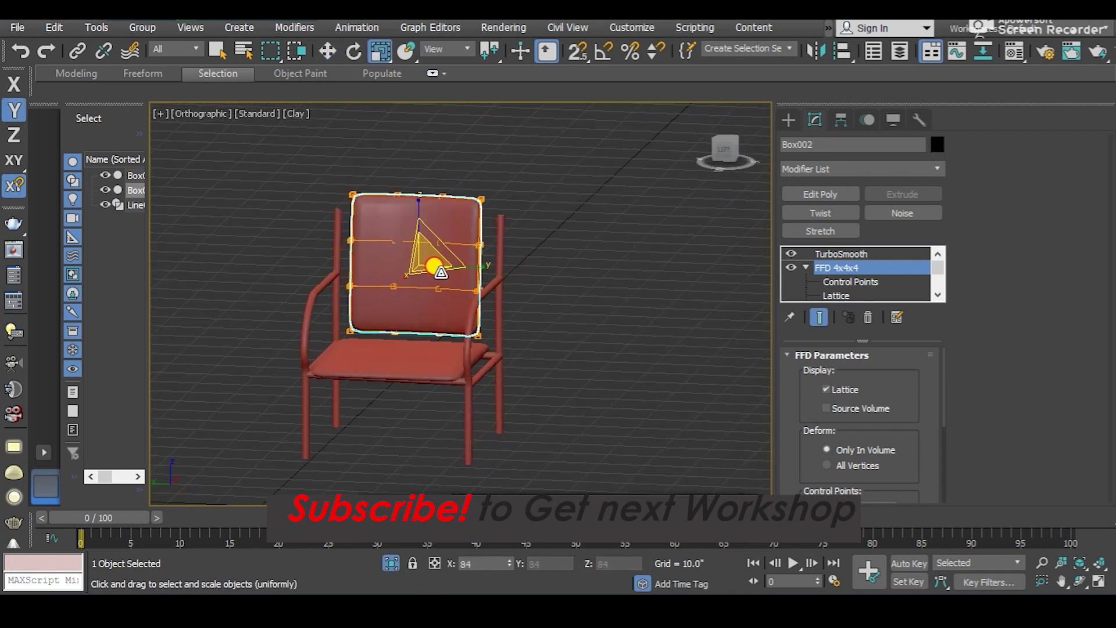
- Raise the backrest along Z so it sits between the frame's rear posts
{"action": "key", "text": "w"}
{"action": "key", "text": "F7"}
{"action": "mouse_move", "coordinate": [418, 231]}
{"action": "left_mouse_down"}
{"action": "mouse_move", "coordinate": [423, 215]}
{"action": "mouse_move", "coordinate": [756, 239]}
{"action": "left_mouse_up"}
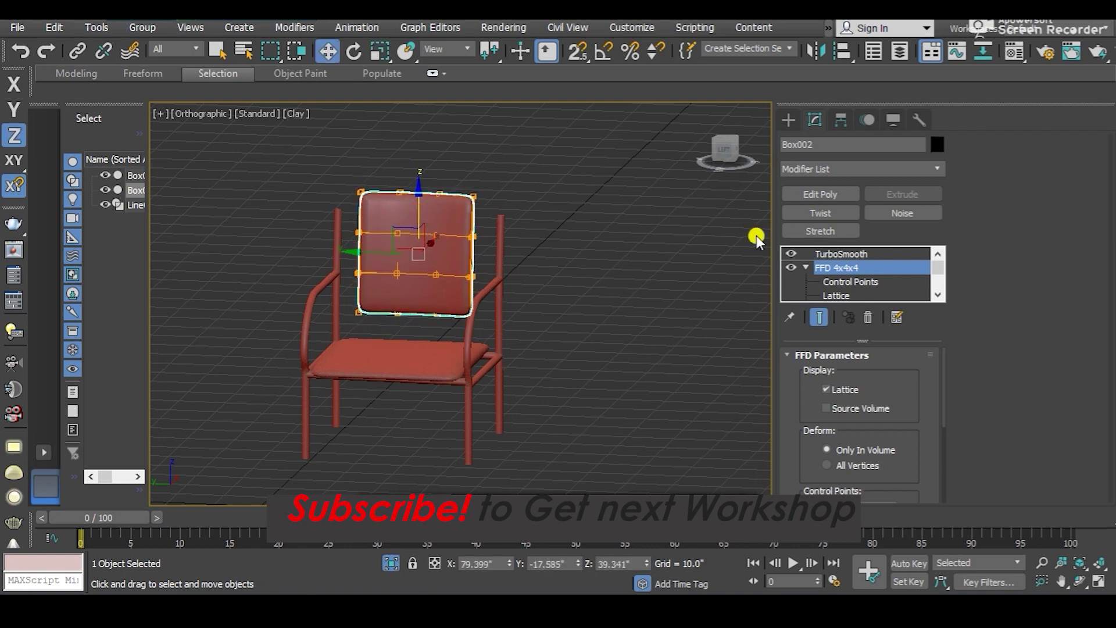
- Widen the backrest by pushing the FFD lattice's right and left point columns outward
{"action": "left_click", "coordinate": [837, 279]}
{"action": "left_click_drag", "start_coordinate": [460, 410], "coordinate": [461, 409]}
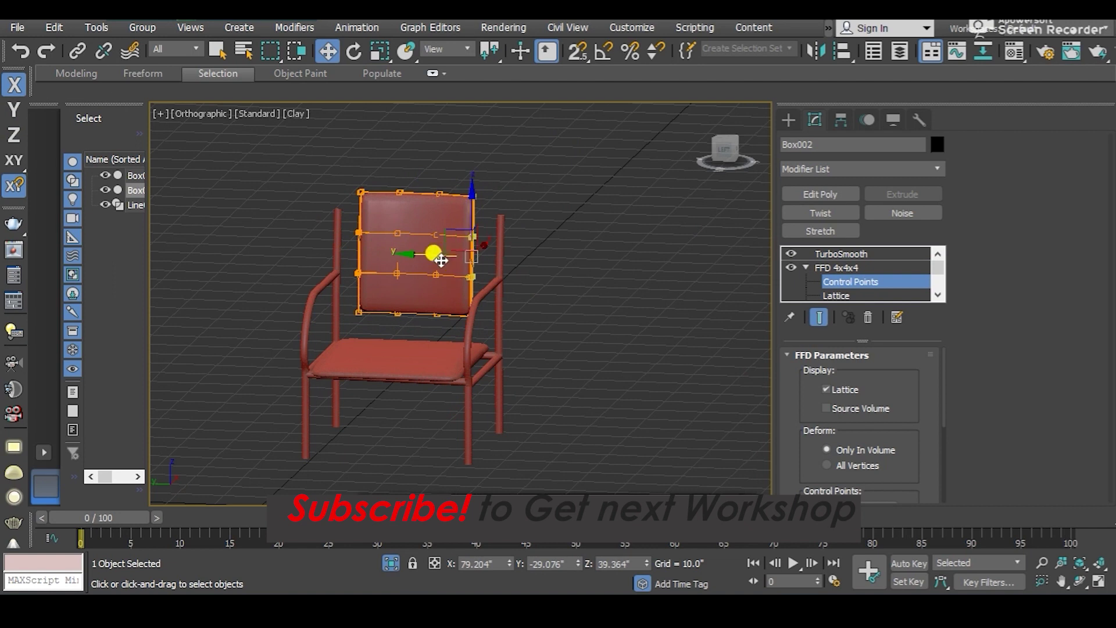
{"action": "left_click_drag", "start_coordinate": [436, 250], "coordinate": [457, 258]}
{"action": "middle_click_drag", "start_coordinate": [458, 259], "coordinate": [553, 260]}
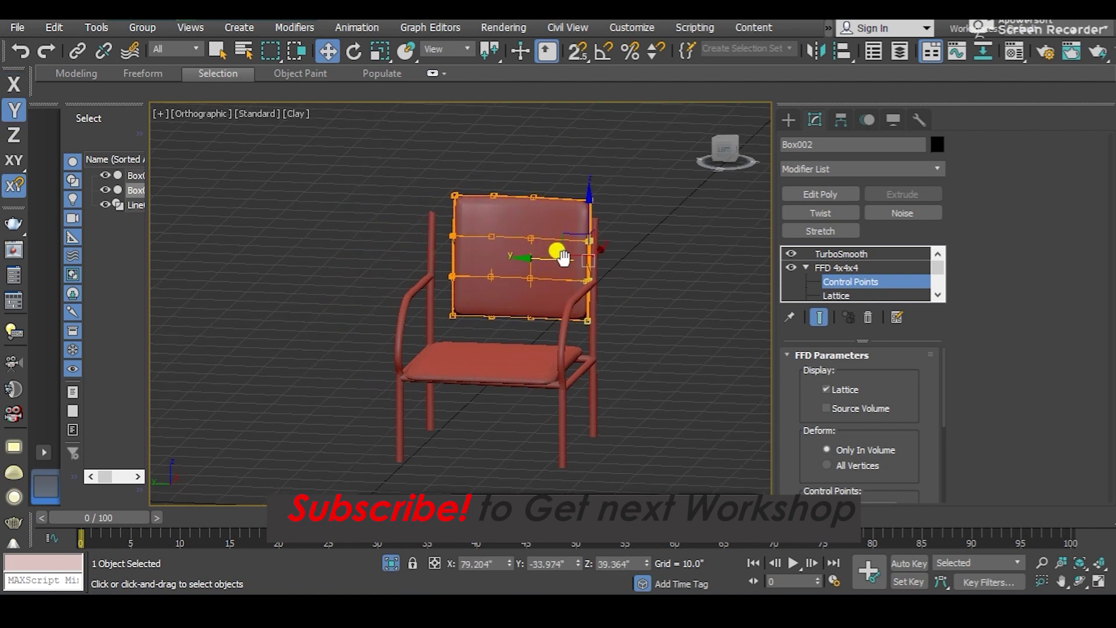
{"action": "left_click_drag", "start_coordinate": [393, 360], "coordinate": [393, 361]}
{"action": "left_click_drag", "start_coordinate": [412, 253], "coordinate": [386, 241]}
{"action": "mouse_move", "coordinate": [385, 241]}
{"action": "middle_mouse_down", "text": "alt"}
{"action": "mouse_move", "coordinate": [440, 281]}
{"action": "mouse_move", "coordinate": [449, 256]}
{"action": "mouse_move", "coordinate": [349, 269]}
{"action": "mouse_move", "coordinate": [474, 209]}
{"action": "mouse_move", "coordinate": [451, 364]}
{"action": "mouse_move", "coordinate": [497, 310]}
{"action": "mouse_move", "coordinate": [442, 357]}
{"action": "mouse_move", "coordinate": [400, 285]}
{"action": "mouse_move", "coordinate": [445, 289]}
{"action": "middle_mouse_up", "text": "alt"}
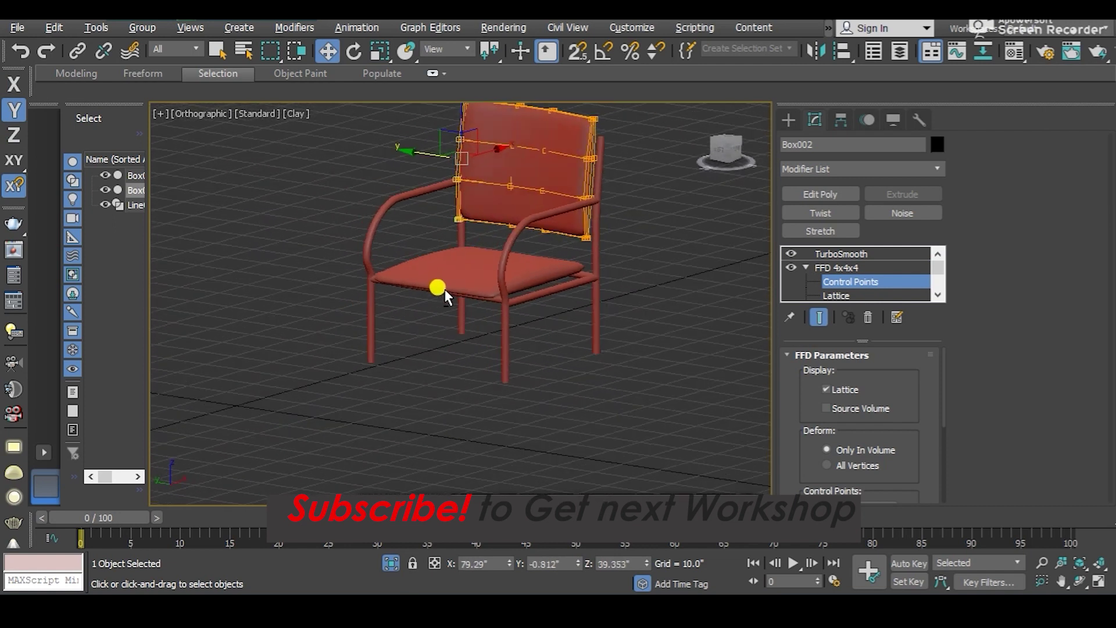
{"action": "left_click", "coordinate": [856, 254]}
{"action": "left_click", "coordinate": [634, 297]}
{"action": "middle_click_drag", "start_coordinate": [634, 297], "coordinate": [598, 386], "text": "alt"}
{"action": "left_click", "coordinate": [528, 267]}
{"action": "middle_click_drag", "start_coordinate": [528, 267], "coordinate": [660, 293], "text": "alt"}
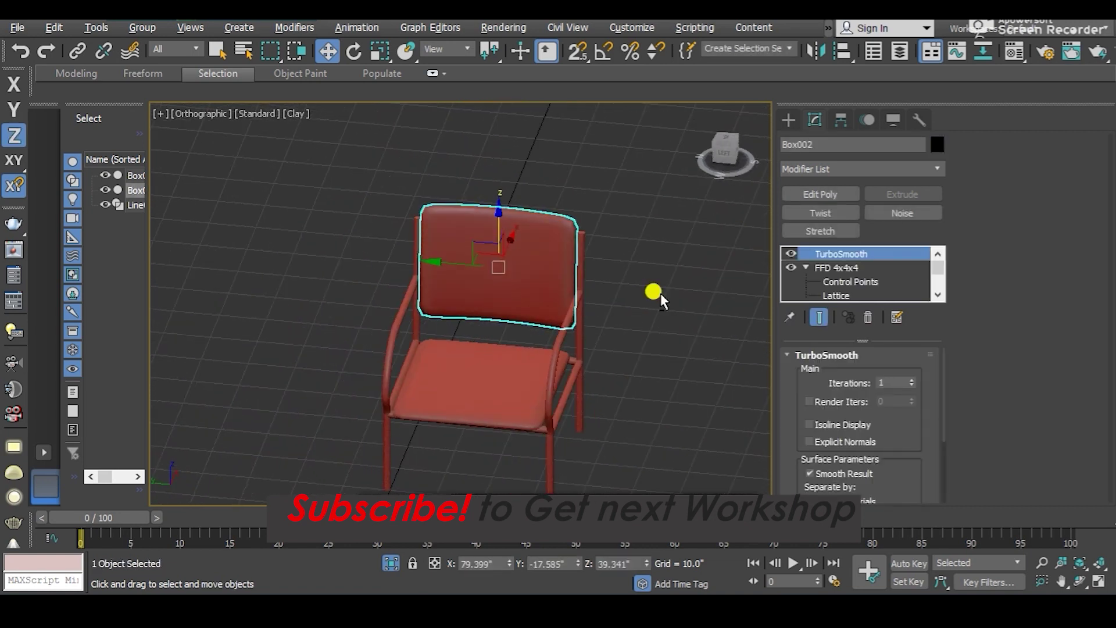
- Push the right lattice column further outward and inspect the backrest from several angles
{"action": "left_click", "coordinate": [860, 280]}
{"action": "mouse_move", "coordinate": [557, 432]}
{"action": "left_mouse_down"}
{"action": "mouse_move", "coordinate": [546, 403]}
{"action": "mouse_move", "coordinate": [511, 422]}
{"action": "left_mouse_up"}
{"action": "left_click_drag", "start_coordinate": [501, 274], "coordinate": [508, 268]}
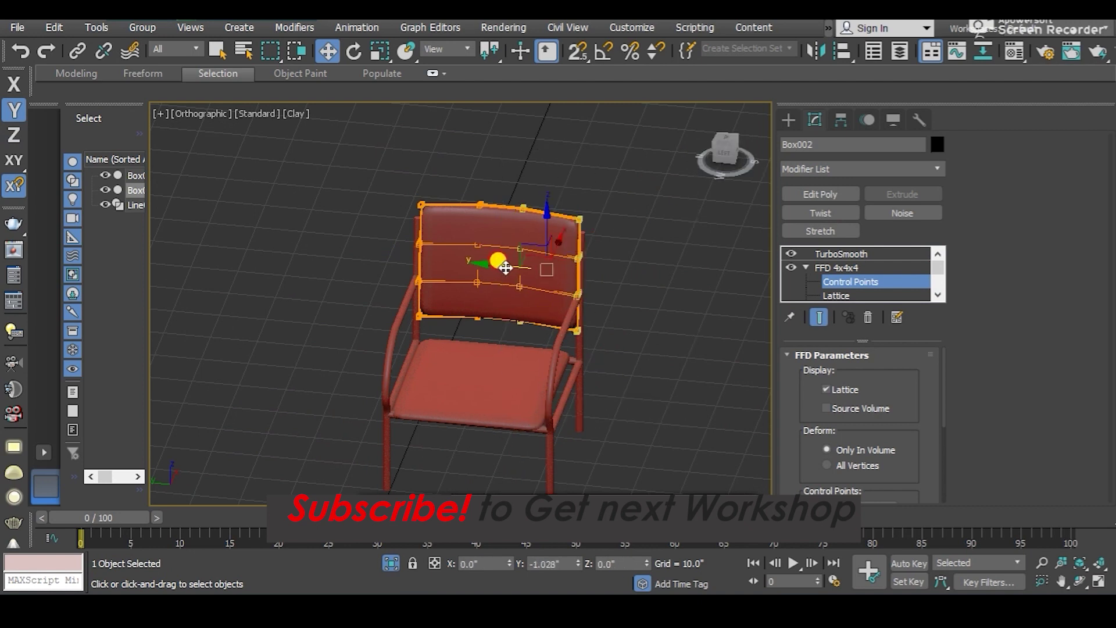
{"action": "mouse_move", "coordinate": [509, 268]}
{"action": "middle_mouse_down", "text": "alt"}
{"action": "mouse_move", "coordinate": [496, 282]}
{"action": "mouse_move", "coordinate": [411, 281]}
{"action": "mouse_move", "coordinate": [637, 304]}
{"action": "mouse_move", "coordinate": [515, 236]}
{"action": "mouse_move", "coordinate": [381, 289]}
{"action": "mouse_move", "coordinate": [442, 293]}
{"action": "middle_mouse_up", "text": "alt"}
{"action": "left_click", "coordinate": [854, 269]}
{"action": "scroll", "coordinate": [569, 238], "scroll_direction": "up", "scroll_amount": 2}
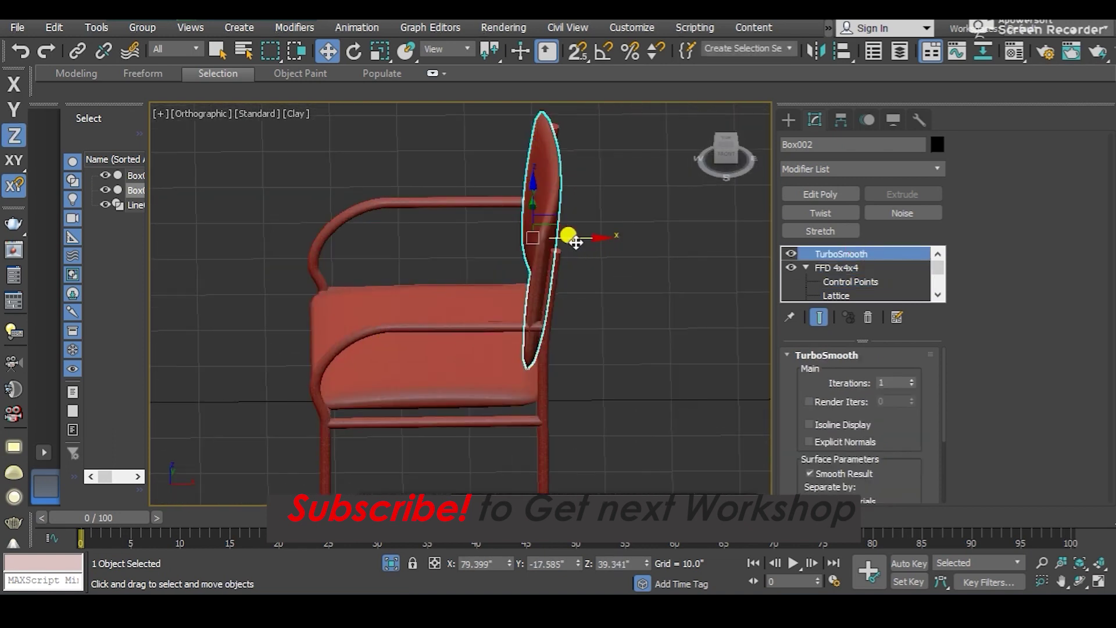
{"action": "middle_click_drag", "start_coordinate": [498, 287], "coordinate": [597, 287], "text": "alt"}
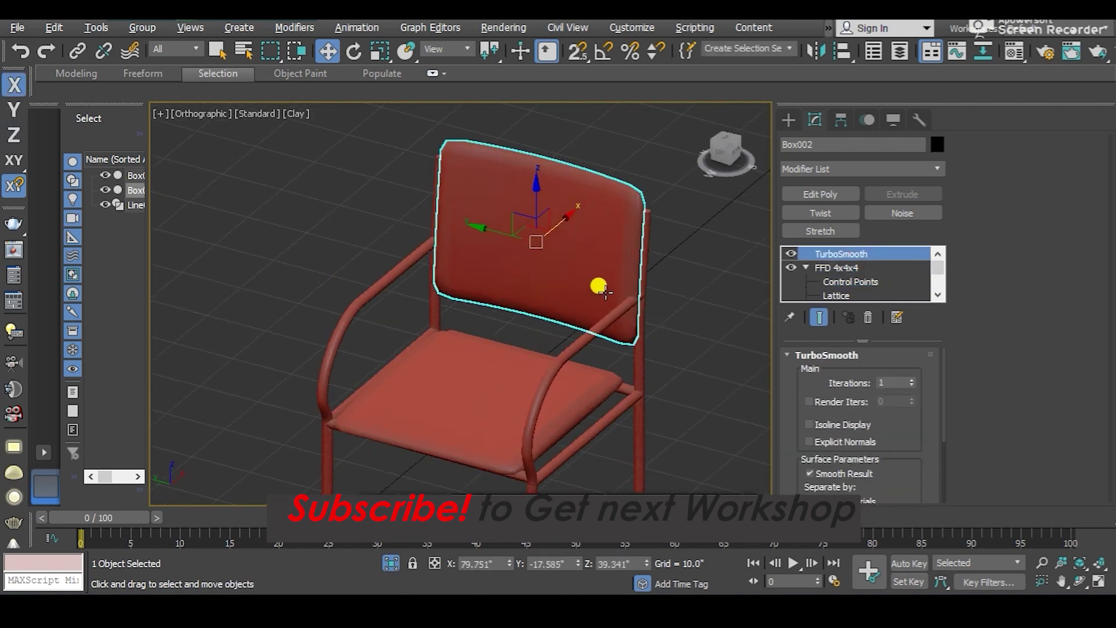
{"action": "scroll", "coordinate": [635, 297], "scroll_direction": "up", "scroll_amount": 4}
{"action": "scroll", "coordinate": [599, 273], "scroll_direction": "up", "scroll_amount": 2}
{"action": "scroll", "coordinate": [552, 269], "scroll_direction": "down", "scroll_amount": 5}
{"action": "scroll", "coordinate": [558, 254], "scroll_direction": "up", "scroll_amount": 4}
{"action": "mouse_move", "coordinate": [558, 254]}
{"action": "middle_mouse_down", "text": "alt"}
{"action": "mouse_move", "coordinate": [647, 404]}
{"action": "mouse_move", "coordinate": [662, 270]}
{"action": "middle_mouse_up", "text": "alt"}
{"action": "scroll", "coordinate": [658, 386], "scroll_direction": "down", "scroll_amount": 2}
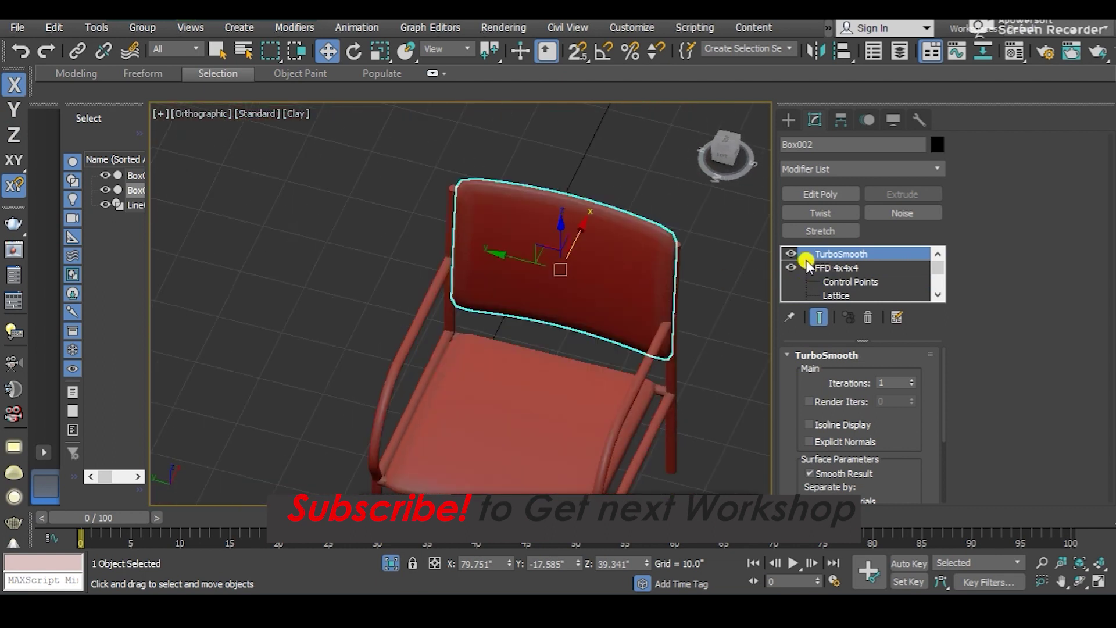
- Curve the backrest by shifting both lattice columns, then view the TurboSmooth result
{"action": "left_click", "coordinate": [842, 282]}
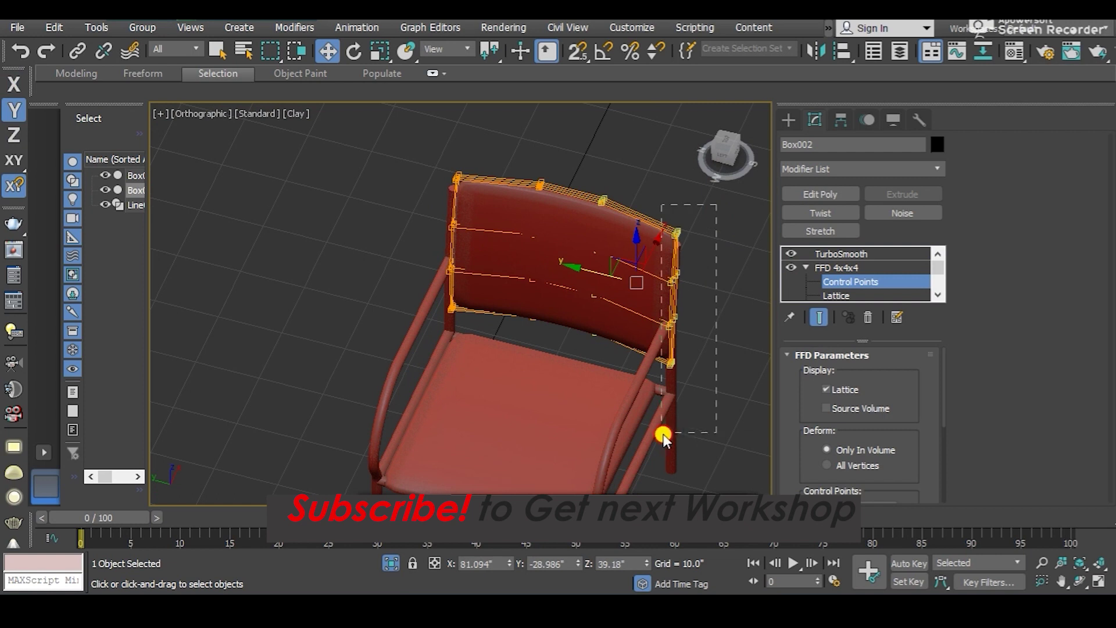
{"action": "middle_click_drag", "start_coordinate": [664, 434], "coordinate": [636, 303], "text": "alt"}
{"action": "left_click_drag", "start_coordinate": [636, 303], "coordinate": [626, 296]}
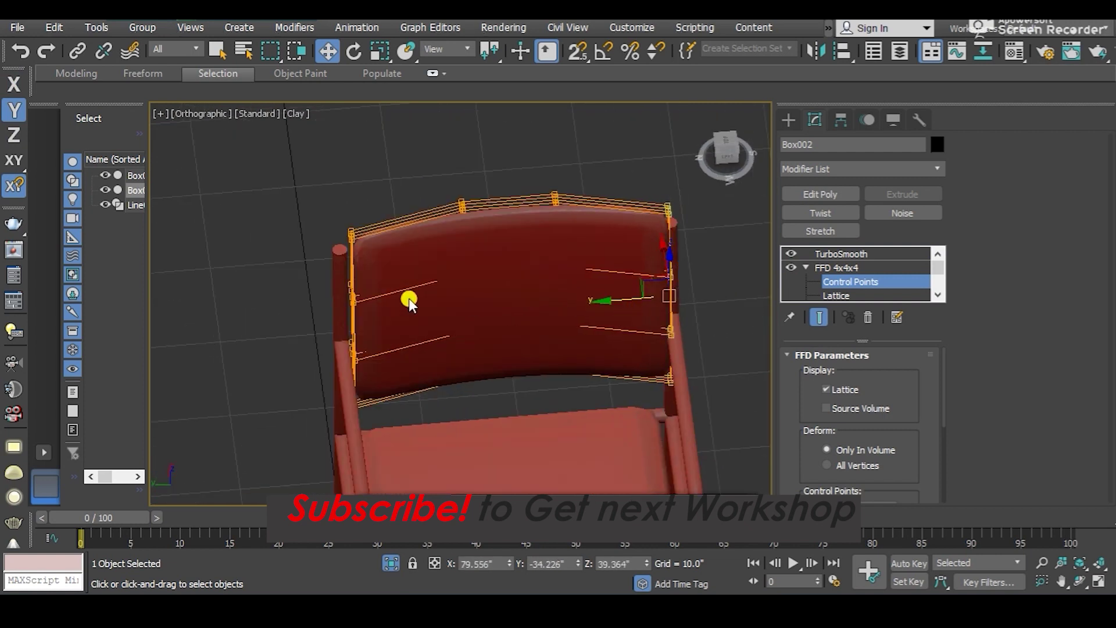
{"action": "middle_click_drag", "start_coordinate": [469, 300], "coordinate": [403, 191], "text": "alt"}
{"action": "left_click_drag", "start_coordinate": [298, 462], "coordinate": [299, 463]}
{"action": "middle_click_drag", "start_coordinate": [299, 462], "coordinate": [381, 428], "text": "alt"}
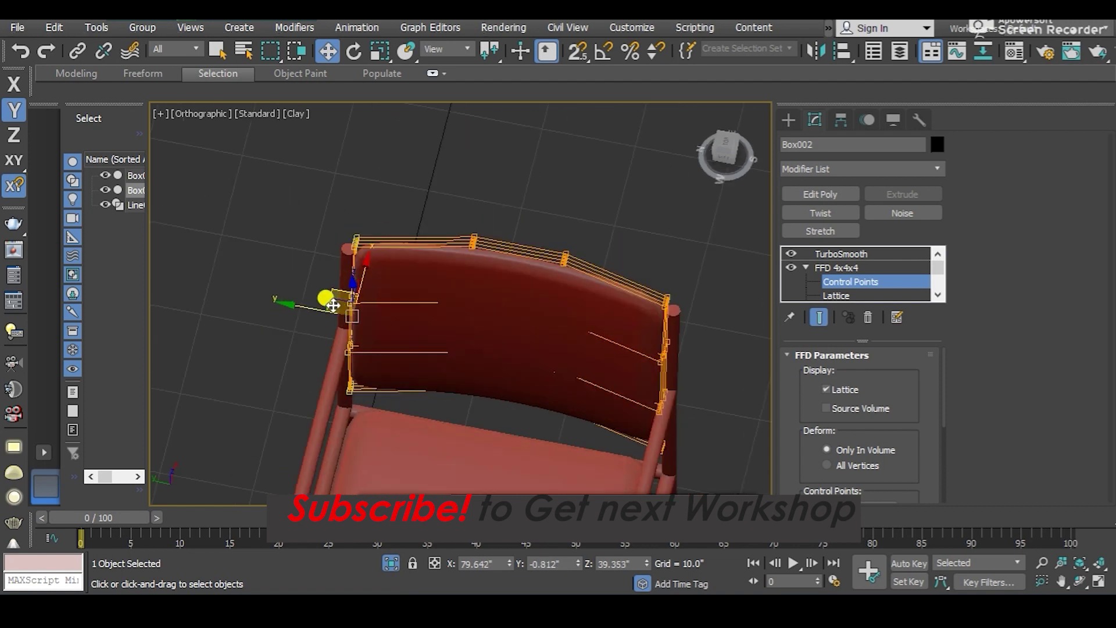
{"action": "left_click_drag", "start_coordinate": [301, 303], "coordinate": [295, 299]}
{"action": "mouse_move", "coordinate": [297, 290]}
{"action": "middle_mouse_down", "text": "alt"}
{"action": "mouse_move", "coordinate": [412, 278]}
{"action": "mouse_move", "coordinate": [349, 229]}
{"action": "middle_mouse_up", "text": "alt"}
{"action": "left_click", "coordinate": [854, 267]}
{"action": "scroll", "coordinate": [403, 291], "scroll_direction": "down", "scroll_amount": 3}
{"action": "mouse_move", "coordinate": [403, 291]}
{"action": "middle_mouse_down", "text": "alt"}
{"action": "mouse_move", "coordinate": [528, 340]}
{"action": "mouse_move", "coordinate": [650, 347]}
{"action": "middle_mouse_up", "text": "alt"}
{"action": "left_click", "coordinate": [528, 340]}
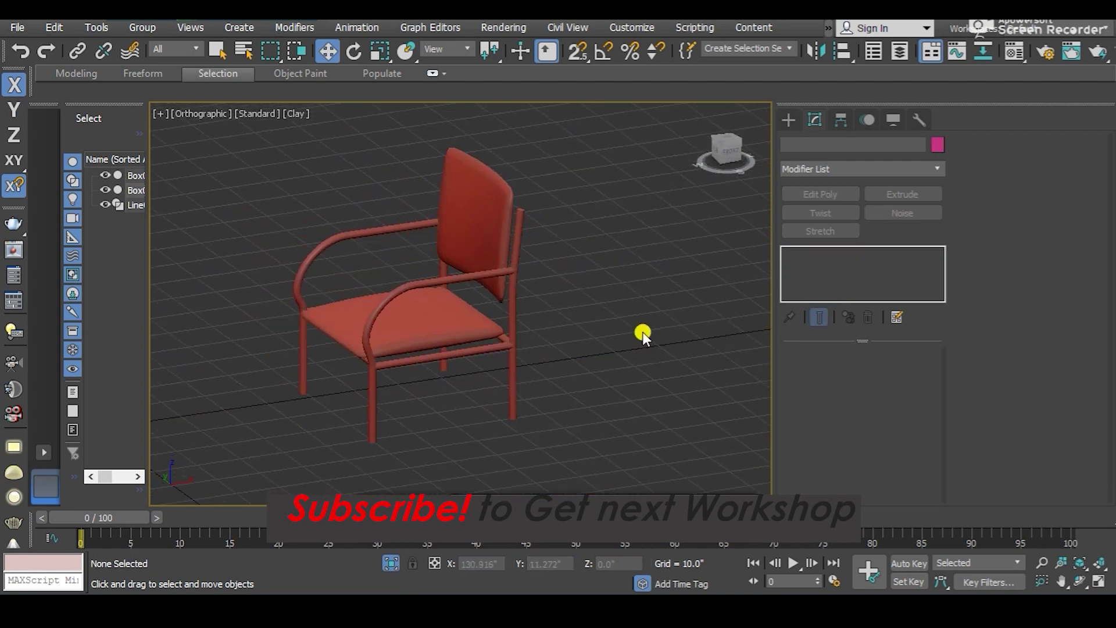
- Switch the viewport shading from Clay to Default Shading
{"action": "left_click", "coordinate": [295, 113]}
{"action": "left_click", "coordinate": [326, 127]}
{"action": "middle_click_drag", "start_coordinate": [509, 250], "coordinate": [599, 278]}
- Nudge the backrest slightly along the Y axis
{"action": "left_click", "coordinate": [639, 276]}
{"action": "mouse_move", "coordinate": [698, 274]}
{"action": "middle_mouse_down", "text": "alt"}
{"action": "mouse_move", "coordinate": [553, 254]}
{"action": "mouse_move", "coordinate": [527, 212]}
{"action": "middle_mouse_up", "text": "alt"}
{"action": "key", "text": "F6"}
{"action": "left_click_drag", "start_coordinate": [512, 212], "coordinate": [515, 216]}
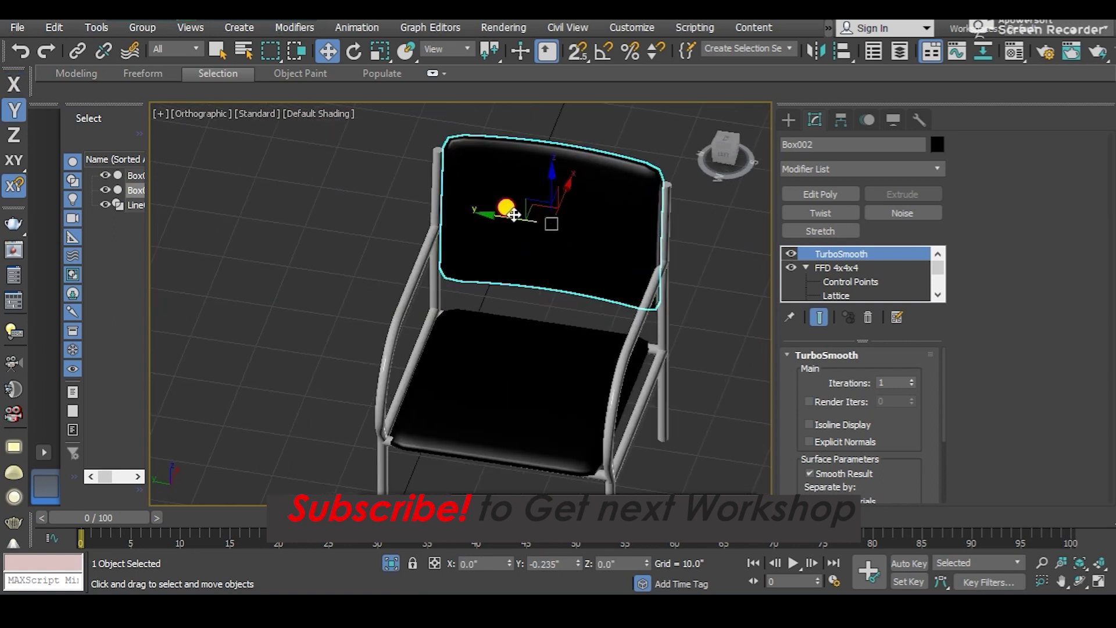
{"action": "middle_click_drag", "start_coordinate": [568, 299], "coordinate": [477, 288], "text": "alt"}
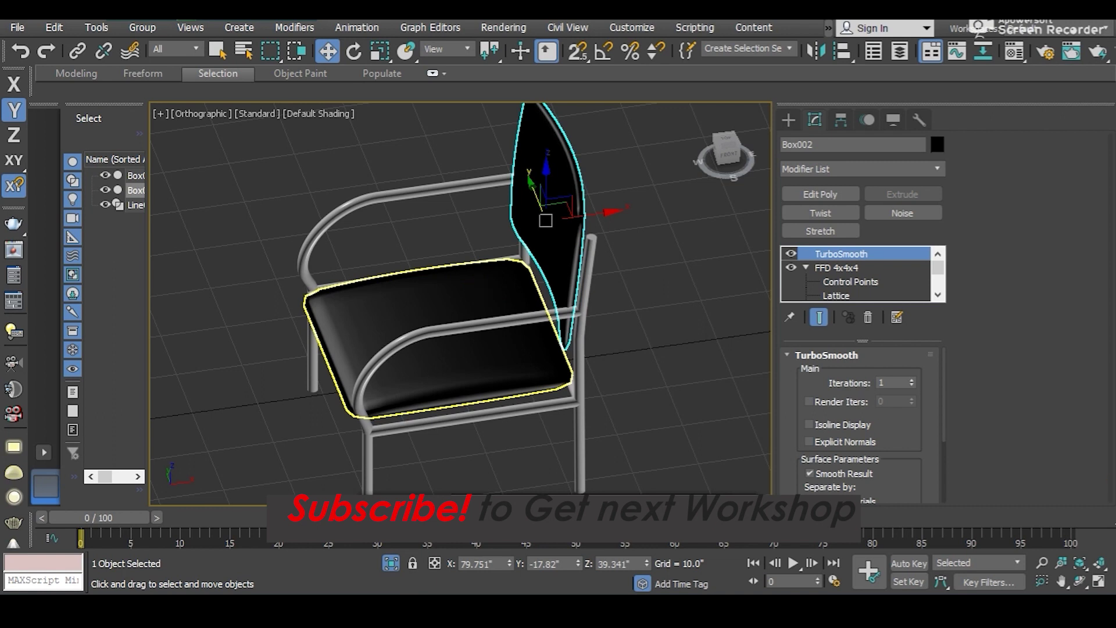
- Face the backrest head-on and turn on Edged Faces with F4
{"action": "scroll", "coordinate": [767, 288], "scroll_direction": "up", "scroll_amount": 3}
{"action": "mouse_move", "coordinate": [766, 288]}
{"action": "middle_mouse_down", "text": "alt"}
{"action": "mouse_move", "coordinate": [647, 358]}
{"action": "mouse_move", "coordinate": [579, 255]}
{"action": "mouse_move", "coordinate": [461, 219]}
{"action": "mouse_move", "coordinate": [517, 256]}
{"action": "mouse_move", "coordinate": [498, 186]}
{"action": "mouse_move", "coordinate": [459, 265]}
{"action": "middle_mouse_up", "text": "alt"}
{"action": "scroll", "coordinate": [498, 187], "scroll_direction": "up", "scroll_amount": 3}
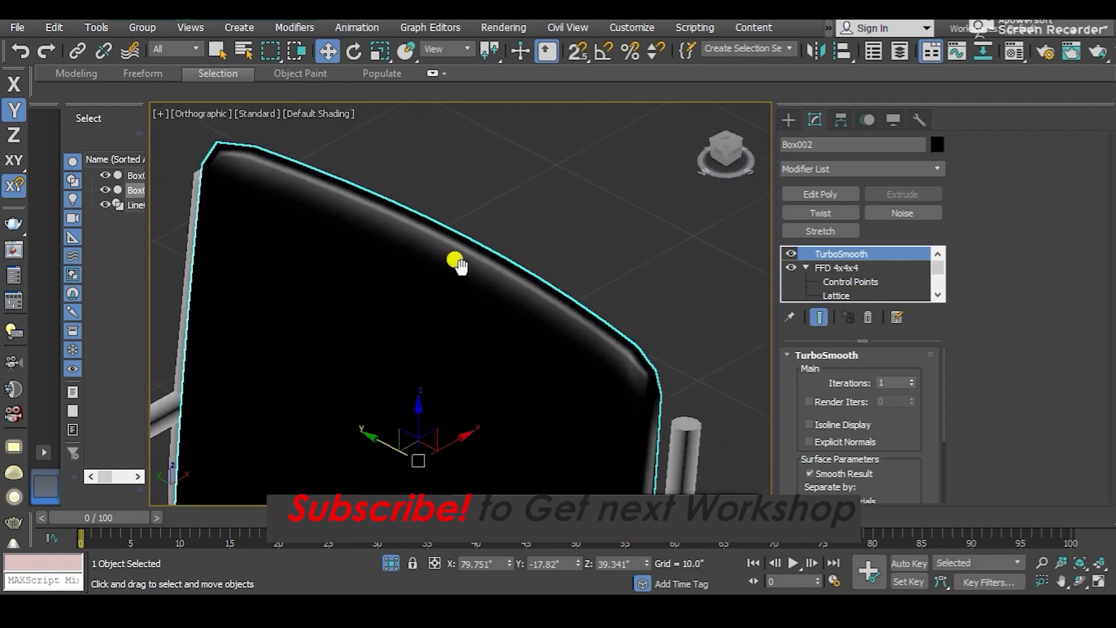
{"action": "scroll", "coordinate": [459, 265], "scroll_direction": "down", "scroll_amount": 3}
{"action": "key", "text": "F4"}
{"action": "scroll", "coordinate": [507, 306], "scroll_direction": "up", "scroll_amount": 2}
{"action": "mouse_move", "coordinate": [542, 252]}
{"action": "middle_mouse_down", "text": "alt"}
{"action": "mouse_move", "coordinate": [391, 257]}
{"action": "mouse_move", "coordinate": [465, 304]}
{"action": "mouse_move", "coordinate": [511, 254]}
{"action": "middle_mouse_up", "text": "alt"}
{"action": "scroll", "coordinate": [518, 397], "scroll_direction": "up", "scroll_amount": 2}
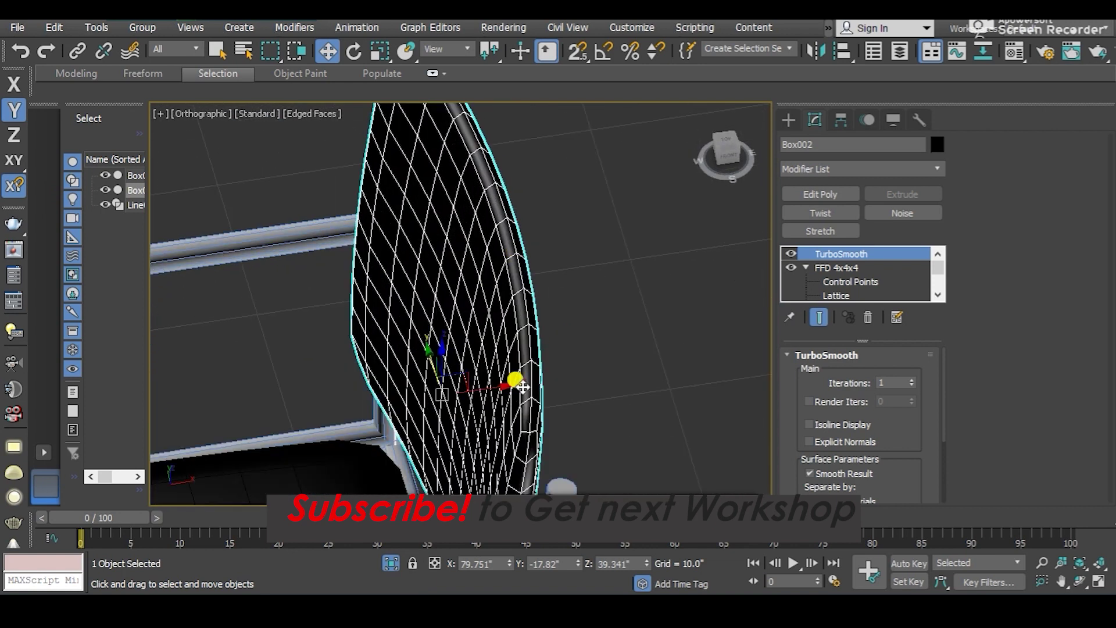
{"action": "scroll", "coordinate": [451, 141], "scroll_direction": "down", "scroll_amount": 3}
{"action": "mouse_move", "coordinate": [451, 142]}
{"action": "middle_mouse_down", "text": "alt"}
{"action": "mouse_move", "coordinate": [488, 142]}
{"action": "mouse_move", "coordinate": [429, 185]}
{"action": "middle_mouse_up", "text": "alt"}
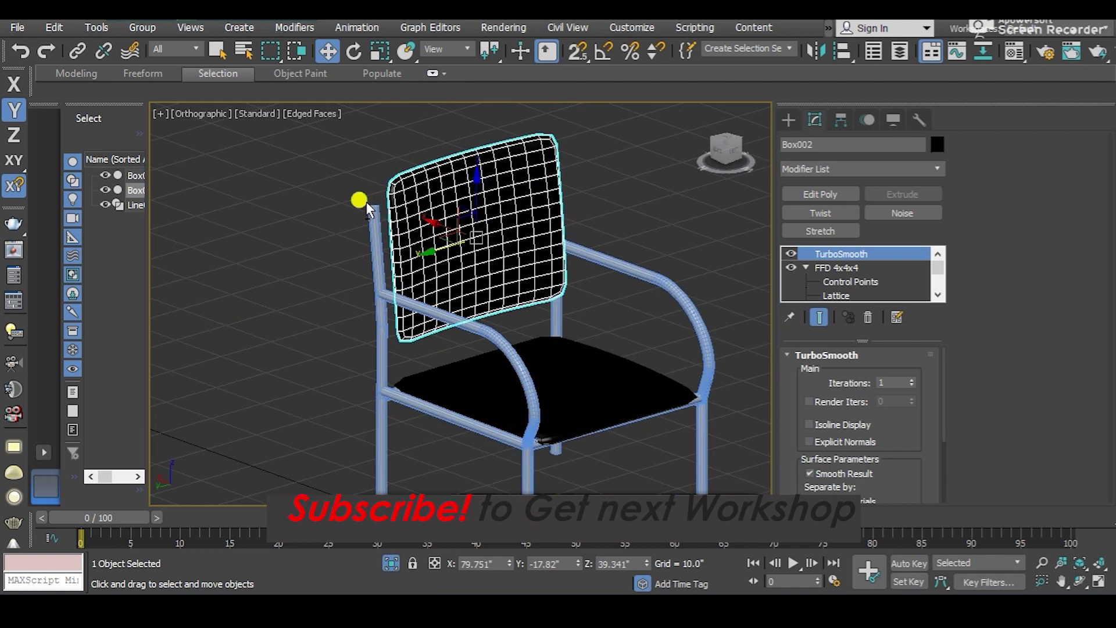
{"action": "scroll", "coordinate": [428, 185], "scroll_direction": "up", "scroll_amount": 2}
{"action": "mouse_move", "coordinate": [416, 319]}
{"action": "middle_mouse_down", "text": "alt"}
{"action": "mouse_move", "coordinate": [317, 316]}
{"action": "mouse_move", "coordinate": [426, 329]}
{"action": "middle_mouse_up", "text": "alt"}
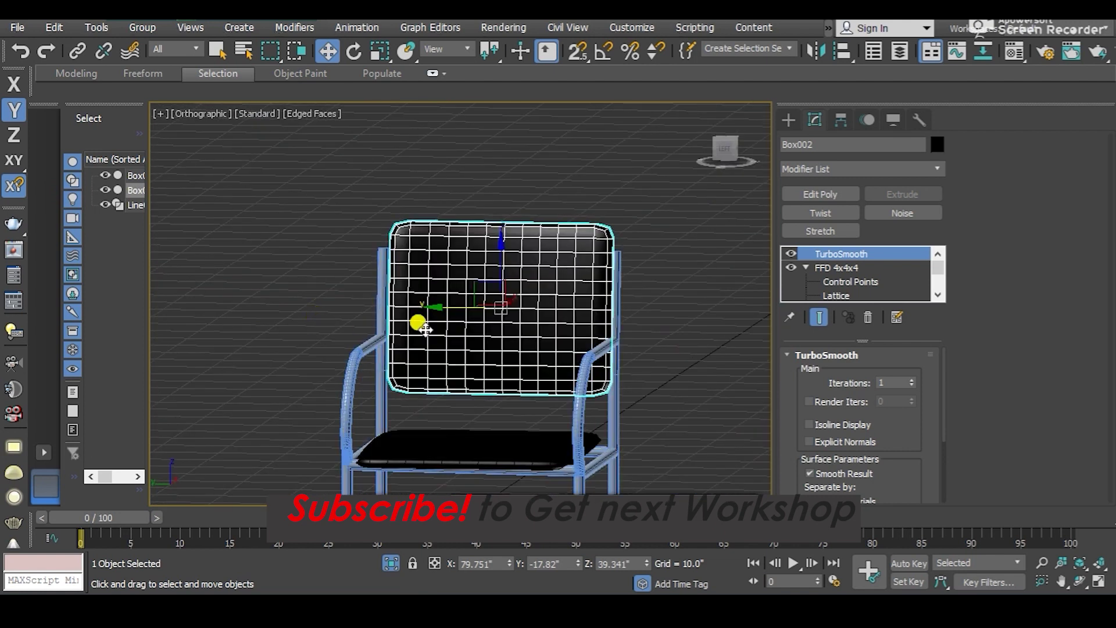
{"action": "key", "text": "r"}
{"action": "middle_click_drag", "start_coordinate": [498, 306], "coordinate": [511, 312], "text": "alt"}
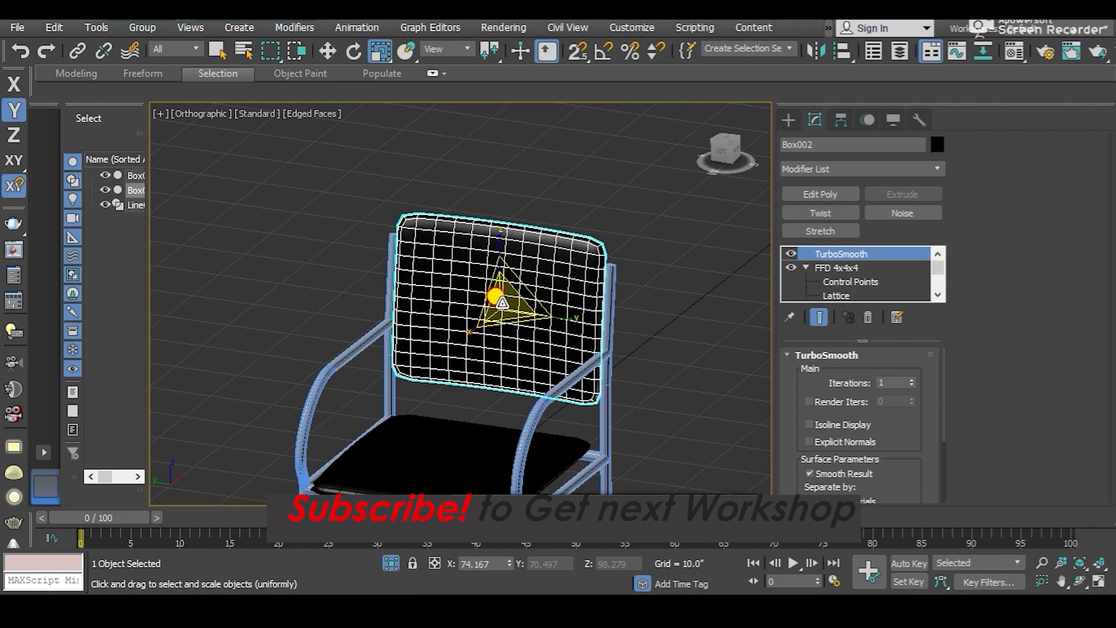
{"action": "key", "text": "w"}
{"action": "scroll", "coordinate": [526, 267], "scroll_direction": "down", "scroll_amount": 2}
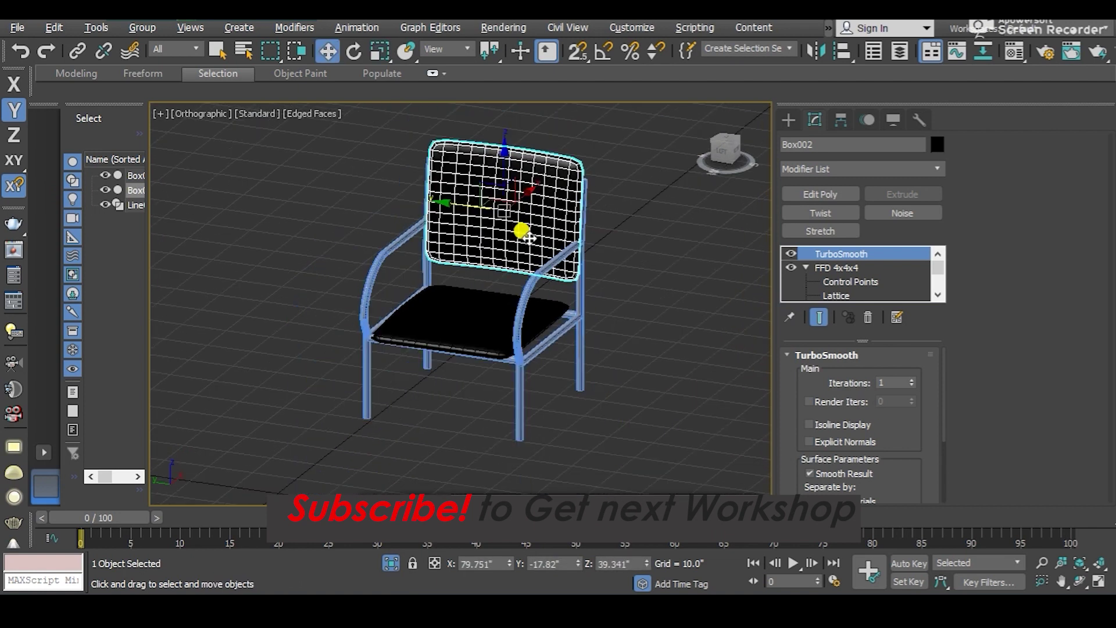
{"action": "scroll", "coordinate": [573, 70], "scroll_direction": "up", "scroll_amount": 2}
{"action": "scroll", "coordinate": [543, 185], "scroll_direction": "up", "scroll_amount": 3}
{"action": "middle_click_drag", "start_coordinate": [543, 184], "coordinate": [456, 356], "text": "alt"}
{"action": "scroll", "coordinate": [503, 277], "scroll_direction": "up", "scroll_amount": 2}
{"action": "scroll", "coordinate": [503, 278], "scroll_direction": "down", "scroll_amount": 3}
{"action": "scroll", "coordinate": [491, 221], "scroll_direction": "up", "scroll_amount": 2}
{"action": "scroll", "coordinate": [481, 262], "scroll_direction": "up", "scroll_amount": 2}
{"action": "scroll", "coordinate": [482, 248], "scroll_direction": "up", "scroll_amount": 2}
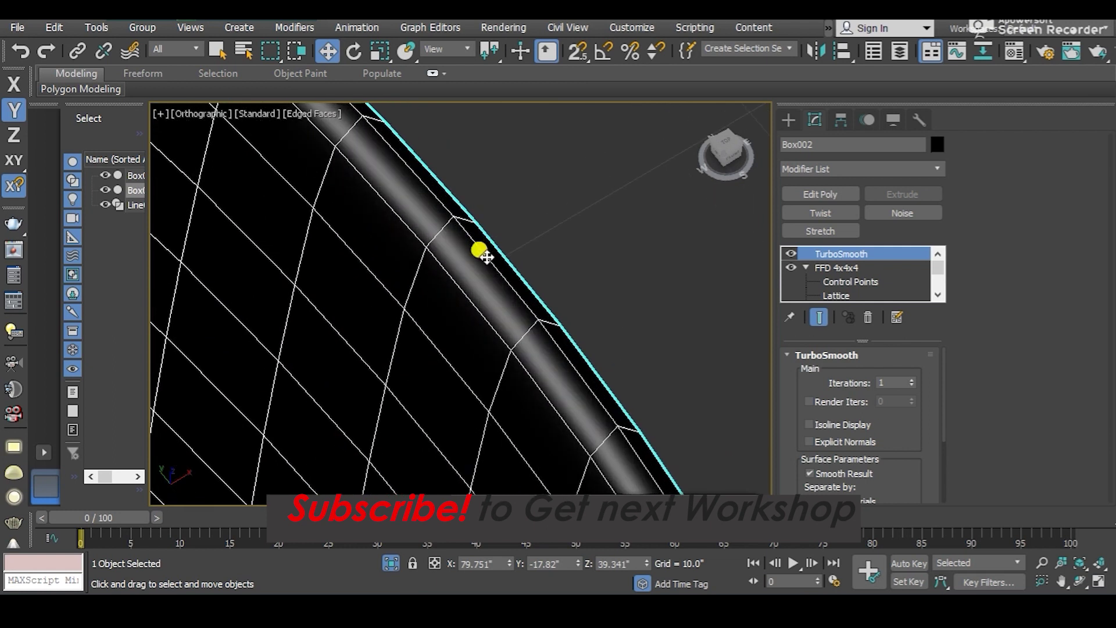
{"action": "scroll", "coordinate": [820, 262], "scroll_direction": "down", "scroll_amount": 3}
{"action": "scroll", "coordinate": [826, 273], "scroll_direction": "up", "scroll_amount": 1}
{"action": "scroll", "coordinate": [791, 281], "scroll_direction": "up", "scroll_amount": 2}
{"action": "scroll", "coordinate": [814, 276], "scroll_direction": "up", "scroll_amount": 1}
{"action": "scroll", "coordinate": [834, 264], "scroll_direction": "down", "scroll_amount": 2}
{"action": "scroll", "coordinate": [838, 260], "scroll_direction": "up", "scroll_amount": 1}
{"action": "scroll", "coordinate": [838, 260], "scroll_direction": "up", "scroll_amount": 1}
{"action": "scroll", "coordinate": [821, 262], "scroll_direction": "down", "scroll_amount": 2}
{"action": "scroll", "coordinate": [828, 250], "scroll_direction": "down", "scroll_amount": 1}
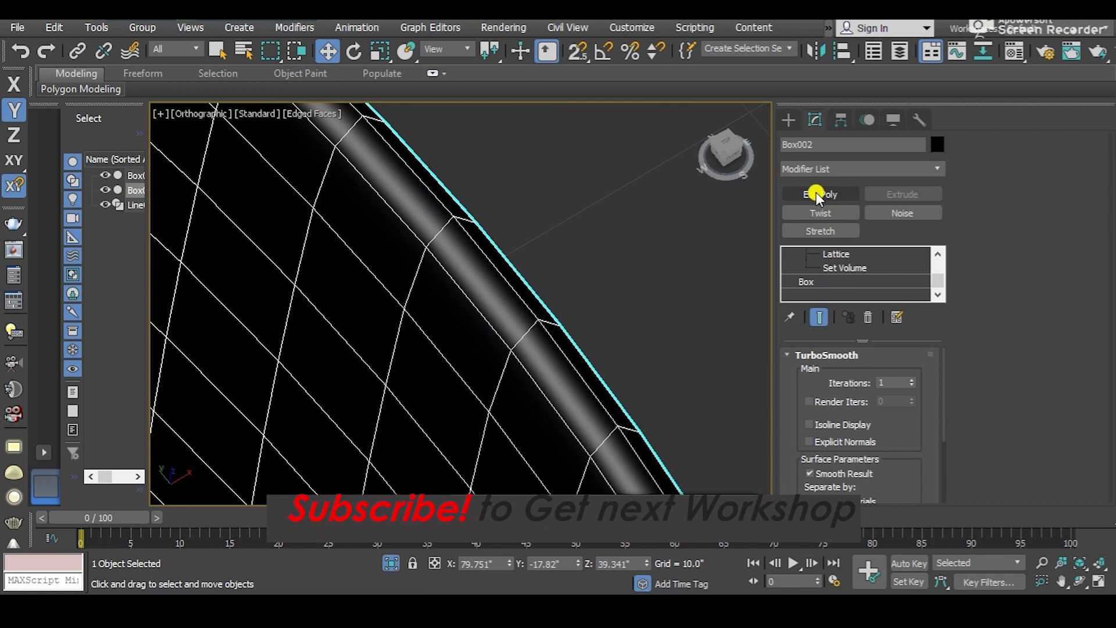
- Add an Edit Poly modifier to the backrest and pick a top edge in Edge mode
{"action": "left_click", "coordinate": [815, 192]}
{"action": "left_click", "coordinate": [807, 254]}
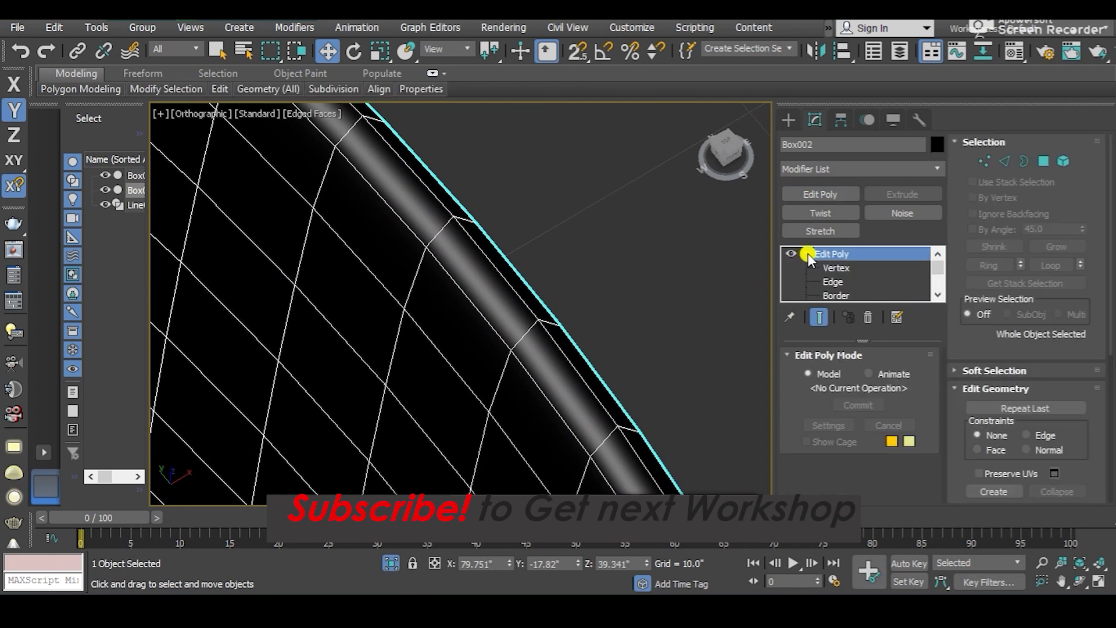
{"action": "left_click", "coordinate": [834, 283]}
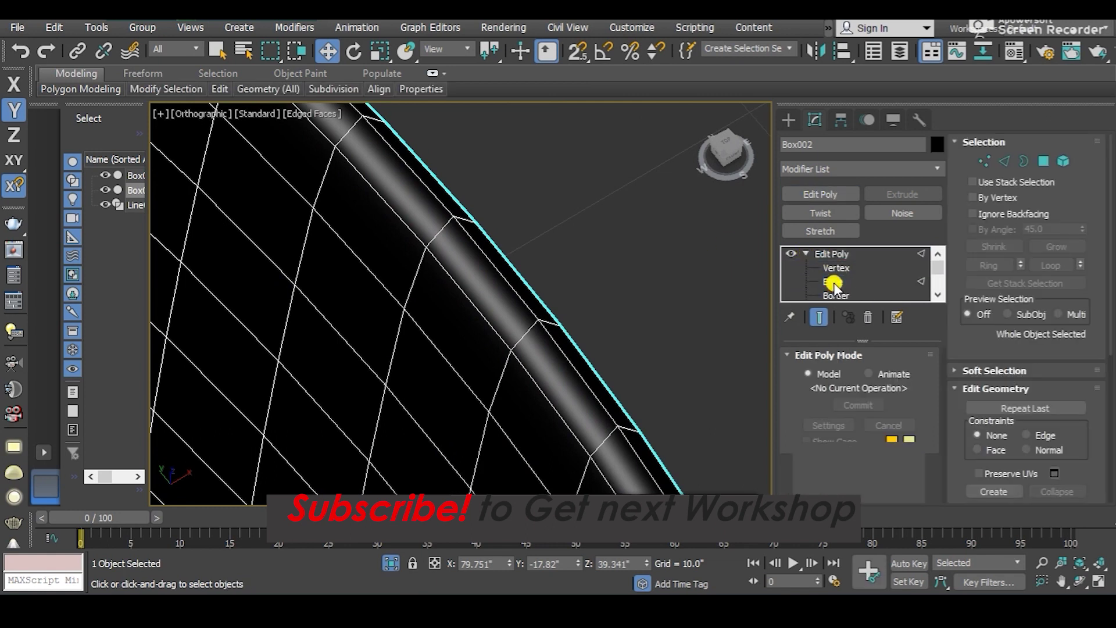
{"action": "left_click", "coordinate": [511, 281]}
- Orbit, pan and zoom around the chair back to inspect the selected top edge
{"action": "scroll", "coordinate": [503, 282], "scroll_direction": "down", "scroll_amount": 2}
{"action": "mouse_move", "coordinate": [503, 282]}
{"action": "middle_mouse_down", "text": "alt"}
{"action": "mouse_move", "coordinate": [499, 306]}
{"action": "mouse_move", "coordinate": [368, 274]}
{"action": "mouse_move", "coordinate": [454, 242]}
{"action": "middle_mouse_up", "text": "alt"}
{"action": "scroll", "coordinate": [497, 288], "scroll_direction": "up", "scroll_amount": 4}
{"action": "scroll", "coordinate": [407, 267], "scroll_direction": "down", "scroll_amount": 3}
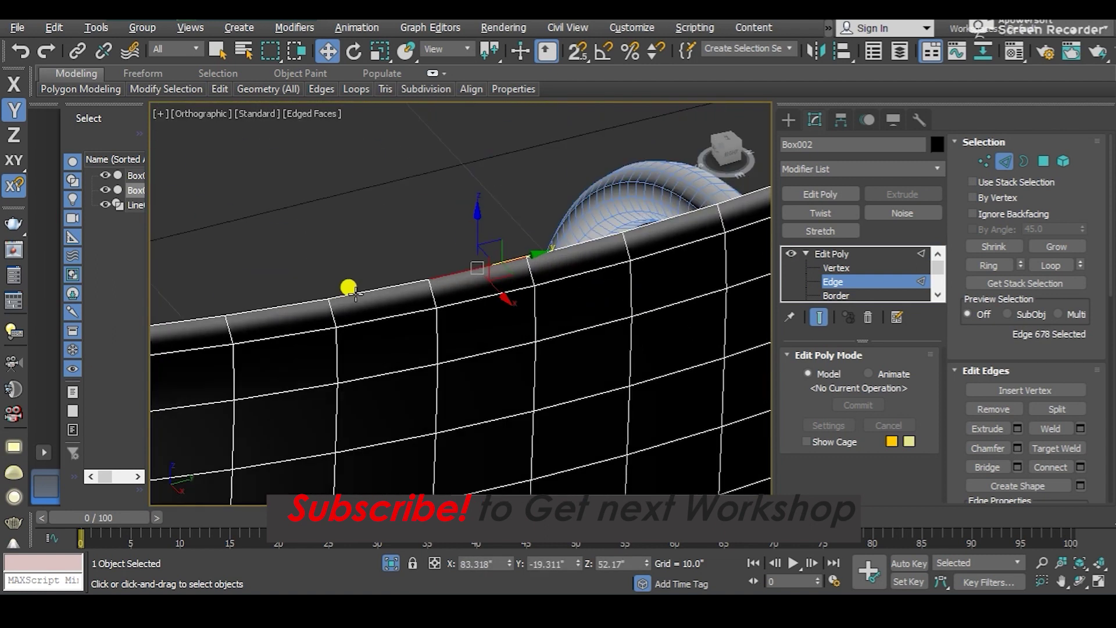
{"action": "middle_click_drag", "start_coordinate": [349, 289], "coordinate": [375, 303], "text": "alt"}
{"action": "mouse_move", "coordinate": [304, 300]}
{"action": "middle_mouse_down"}
{"action": "mouse_move", "coordinate": [418, 249]}
{"action": "mouse_move", "coordinate": [373, 272]}
{"action": "middle_mouse_up"}
{"action": "mouse_move", "coordinate": [249, 384]}
{"action": "middle_mouse_down", "text": "alt"}
{"action": "mouse_move", "coordinate": [368, 337]}
{"action": "mouse_move", "coordinate": [473, 319]}
{"action": "mouse_move", "coordinate": [516, 291]}
{"action": "mouse_move", "coordinate": [544, 243]}
{"action": "mouse_move", "coordinate": [549, 257]}
{"action": "middle_mouse_up", "text": "alt"}
{"action": "scroll", "coordinate": [416, 192], "scroll_direction": "up", "scroll_amount": 3}
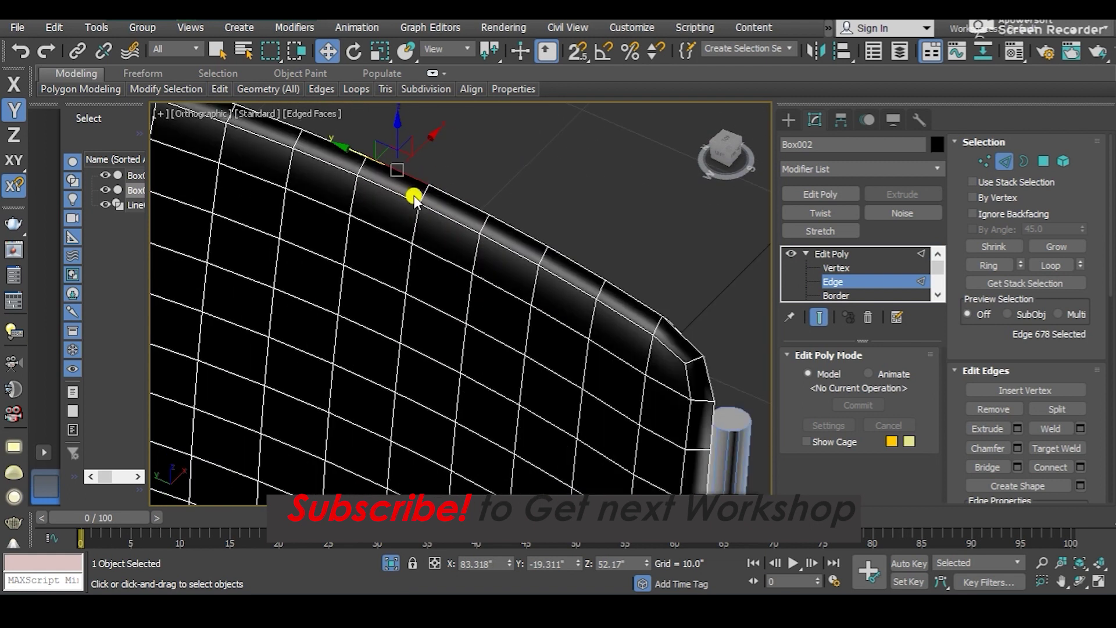
{"action": "scroll", "coordinate": [450, 212], "scroll_direction": "down", "scroll_amount": 3}
{"action": "middle_click_drag", "start_coordinate": [451, 213], "coordinate": [438, 184]}
{"action": "scroll", "coordinate": [439, 184], "scroll_direction": "up", "scroll_amount": 1}
{"action": "scroll", "coordinate": [423, 159], "scroll_direction": "up", "scroll_amount": 2}
{"action": "scroll", "coordinate": [500, 193], "scroll_direction": "up", "scroll_amount": 1}
{"action": "scroll", "coordinate": [361, 176], "scroll_direction": "down", "scroll_amount": 5}
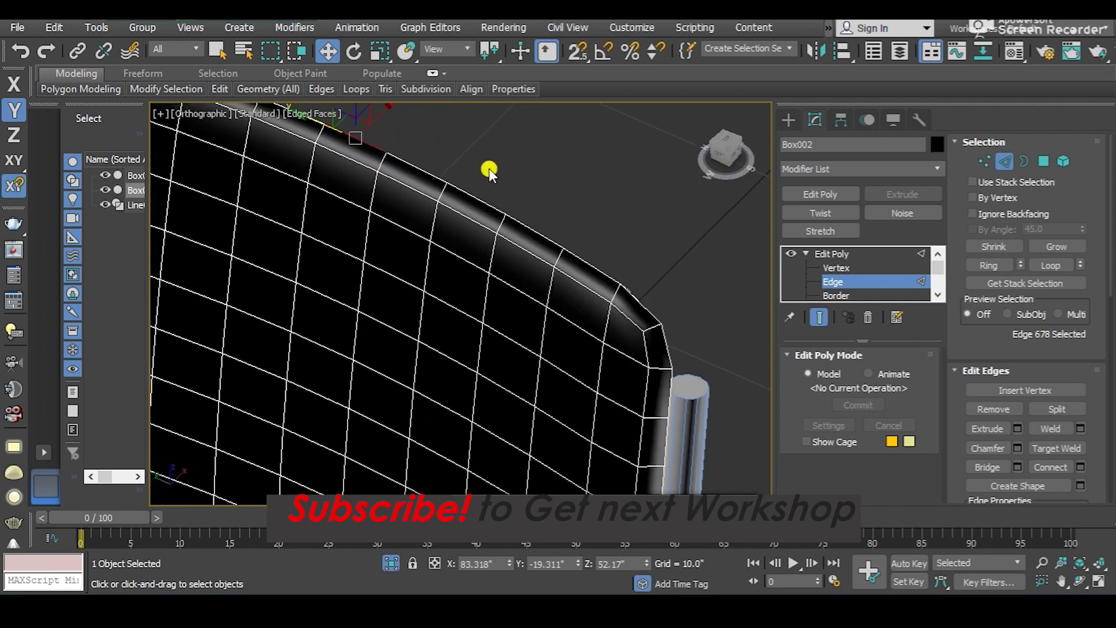
{"action": "scroll", "coordinate": [476, 162], "scroll_direction": "down", "scroll_amount": 3}
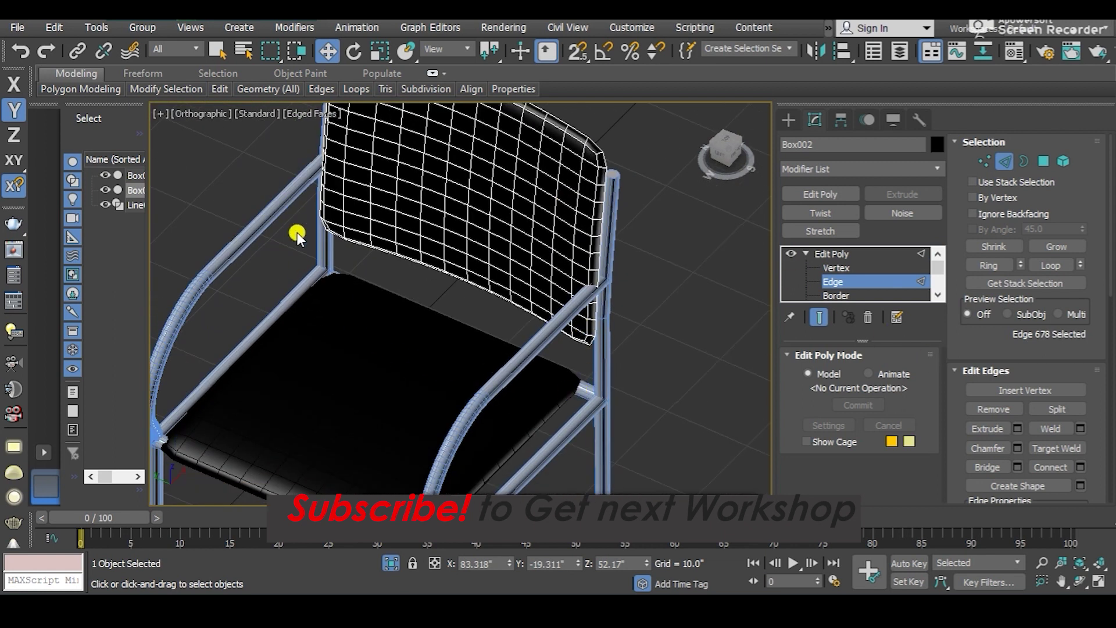
{"action": "scroll", "coordinate": [531, 267], "scroll_direction": "up", "scroll_amount": 1}
{"action": "scroll", "coordinate": [526, 186], "scroll_direction": "up", "scroll_amount": 2}
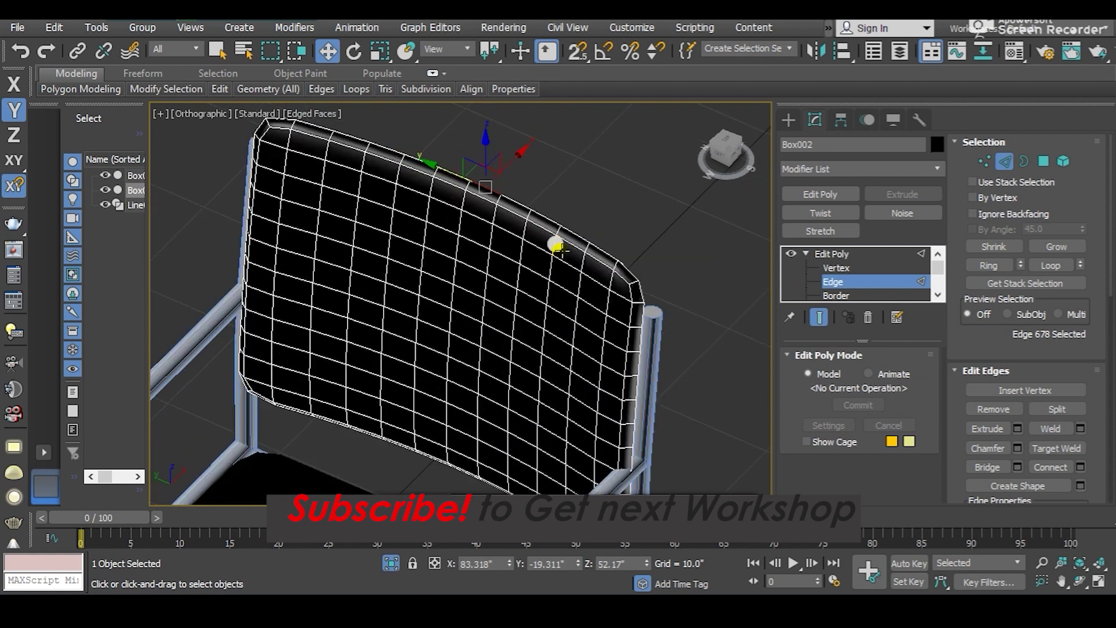
{"action": "scroll", "coordinate": [460, 183], "scroll_direction": "up", "scroll_amount": 2}
{"action": "scroll", "coordinate": [459, 184], "scroll_direction": "up", "scroll_amount": 1}
{"action": "scroll", "coordinate": [420, 169], "scroll_direction": "up", "scroll_amount": 1}
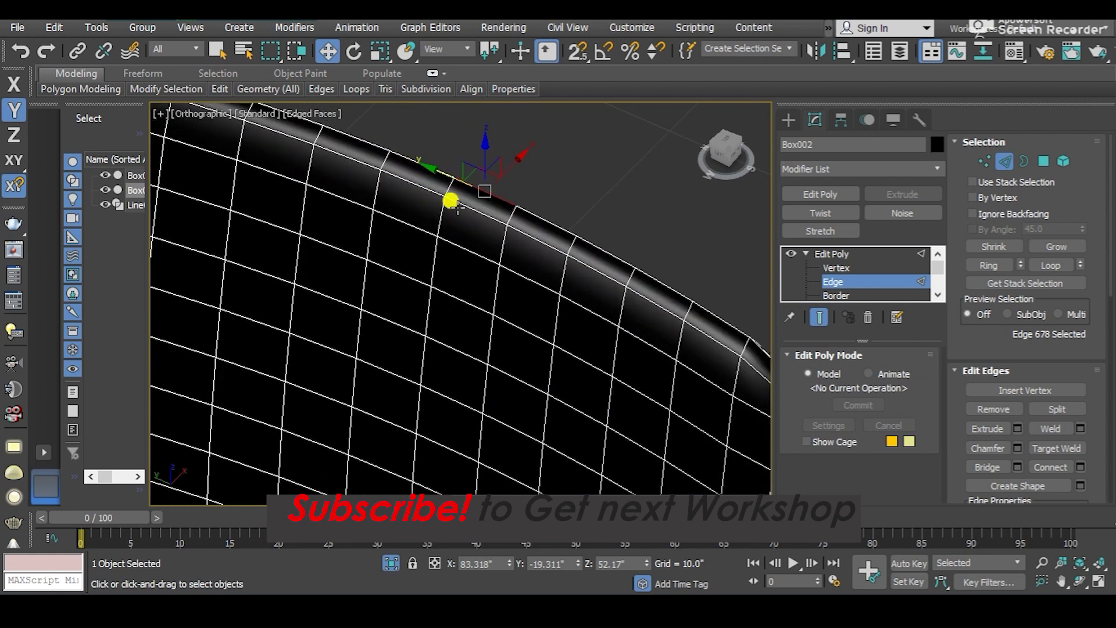
{"action": "scroll", "coordinate": [435, 186], "scroll_direction": "down", "scroll_amount": 1}
{"action": "scroll", "coordinate": [602, 271], "scroll_direction": "down", "scroll_amount": 2}
{"action": "scroll", "coordinate": [553, 232], "scroll_direction": "down", "scroll_amount": 2}
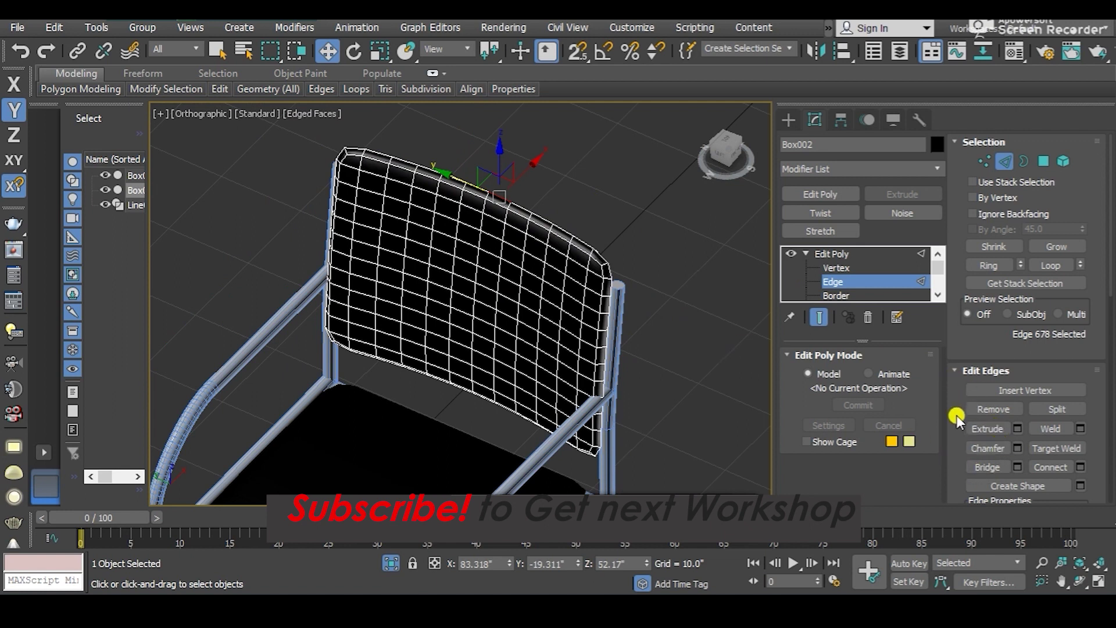
- Loop-select all 48 border edges of the backrest
{"action": "left_click", "coordinate": [1051, 267]}
{"action": "middle_click_drag", "start_coordinate": [458, 246], "coordinate": [594, 240], "text": "alt"}
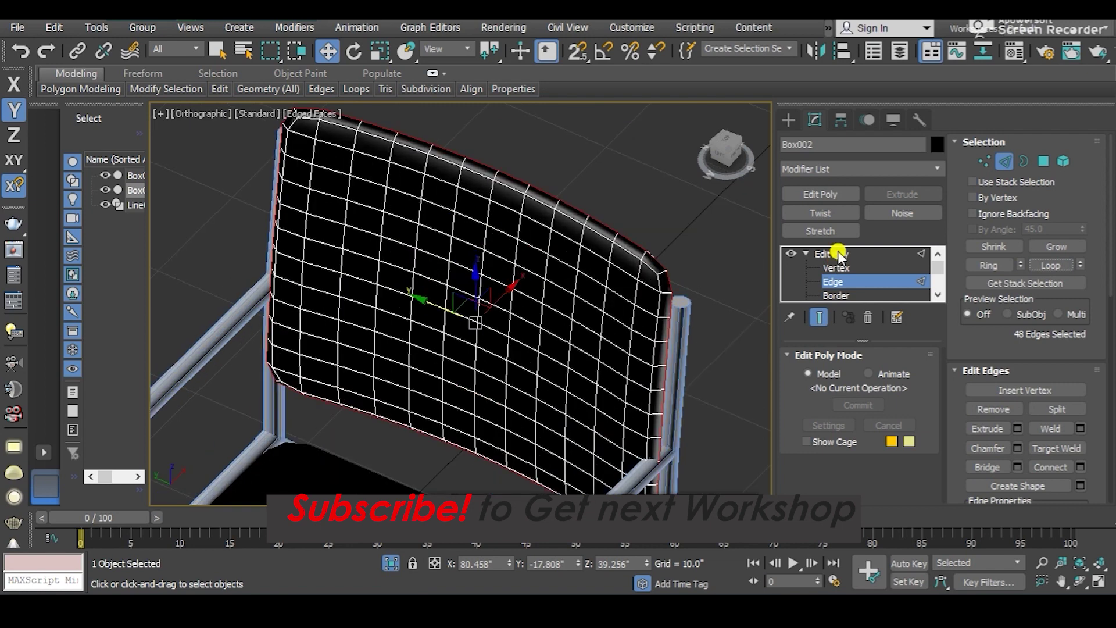
{"action": "mouse_move", "coordinate": [434, 138]}
{"action": "middle_mouse_down", "text": "alt"}
{"action": "mouse_move", "coordinate": [498, 239]}
{"action": "mouse_move", "coordinate": [386, 199]}
{"action": "mouse_move", "coordinate": [257, 192]}
{"action": "mouse_move", "coordinate": [418, 256]}
{"action": "mouse_move", "coordinate": [337, 267]}
{"action": "mouse_move", "coordinate": [249, 234]}
{"action": "mouse_move", "coordinate": [413, 256]}
{"action": "mouse_move", "coordinate": [399, 252]}
{"action": "mouse_move", "coordinate": [433, 234]}
{"action": "mouse_move", "coordinate": [566, 309]}
{"action": "mouse_move", "coordinate": [466, 249]}
{"action": "mouse_move", "coordinate": [393, 254]}
{"action": "mouse_move", "coordinate": [385, 241]}
{"action": "mouse_move", "coordinate": [444, 236]}
{"action": "mouse_move", "coordinate": [463, 317]}
{"action": "mouse_move", "coordinate": [496, 232]}
{"action": "mouse_move", "coordinate": [545, 225]}
{"action": "mouse_move", "coordinate": [544, 208]}
{"action": "mouse_move", "coordinate": [491, 249]}
{"action": "middle_mouse_up", "text": "alt"}
{"action": "right_click", "coordinate": [493, 252]}
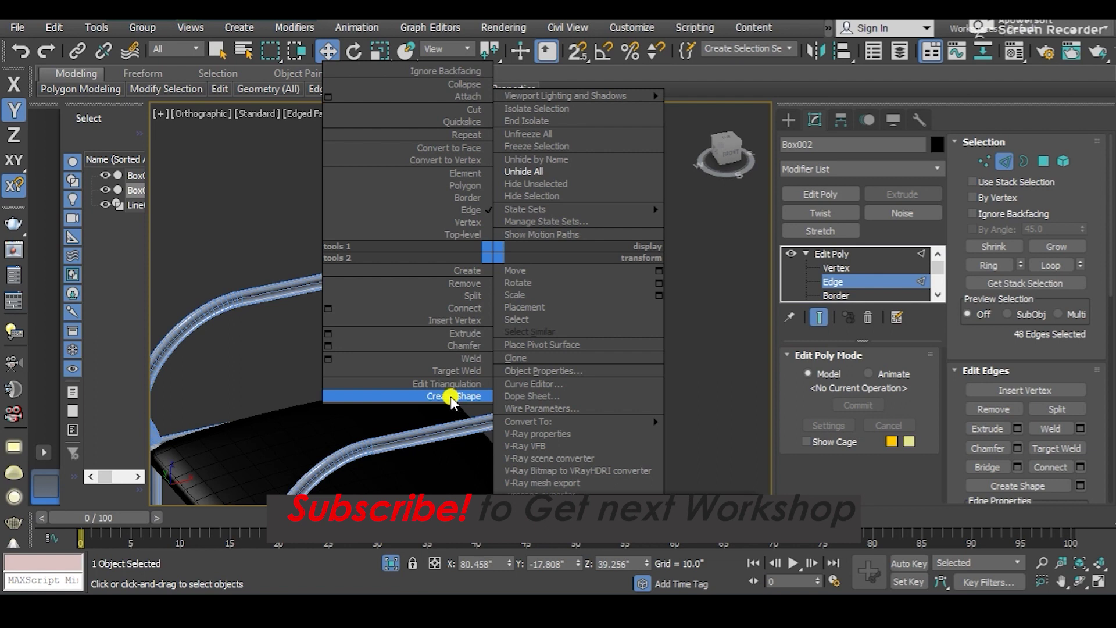
- Create a linear Shape001 from the selected border edges and select the new shape
{"action": "left_click", "coordinate": [451, 396]}
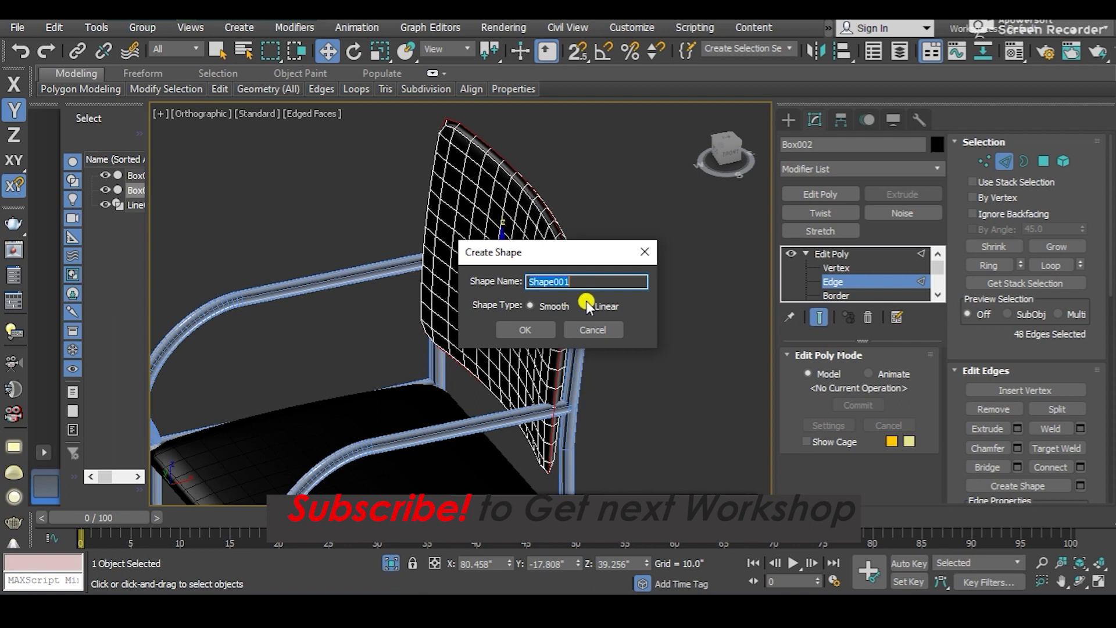
{"action": "left_click", "coordinate": [588, 304]}
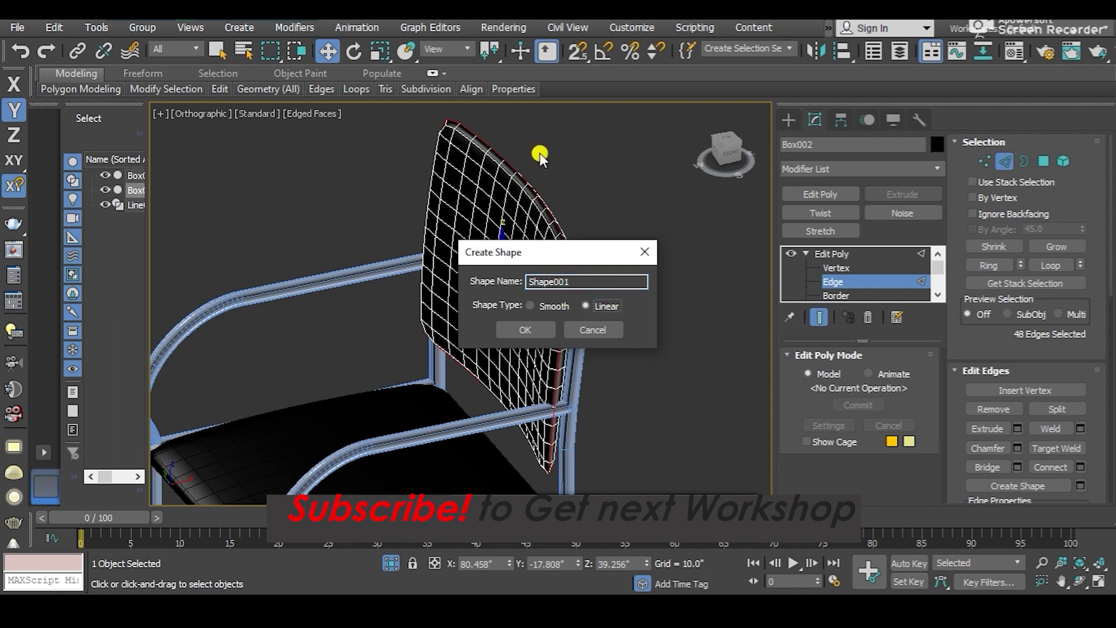
{"action": "left_click", "coordinate": [513, 326]}
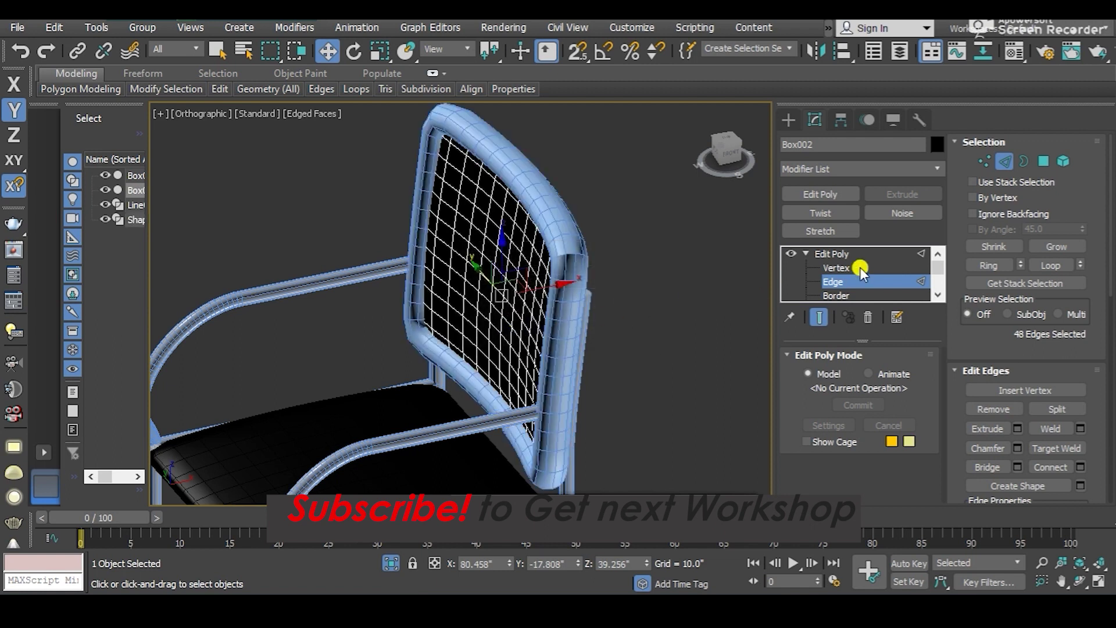
{"action": "left_click", "coordinate": [837, 253]}
{"action": "mouse_move", "coordinate": [569, 249]}
{"action": "middle_mouse_down", "text": "alt"}
{"action": "mouse_move", "coordinate": [387, 169]}
{"action": "mouse_move", "coordinate": [547, 280]}
{"action": "mouse_move", "coordinate": [486, 220]}
{"action": "middle_mouse_up", "text": "alt"}
{"action": "left_click", "coordinate": [486, 220]}
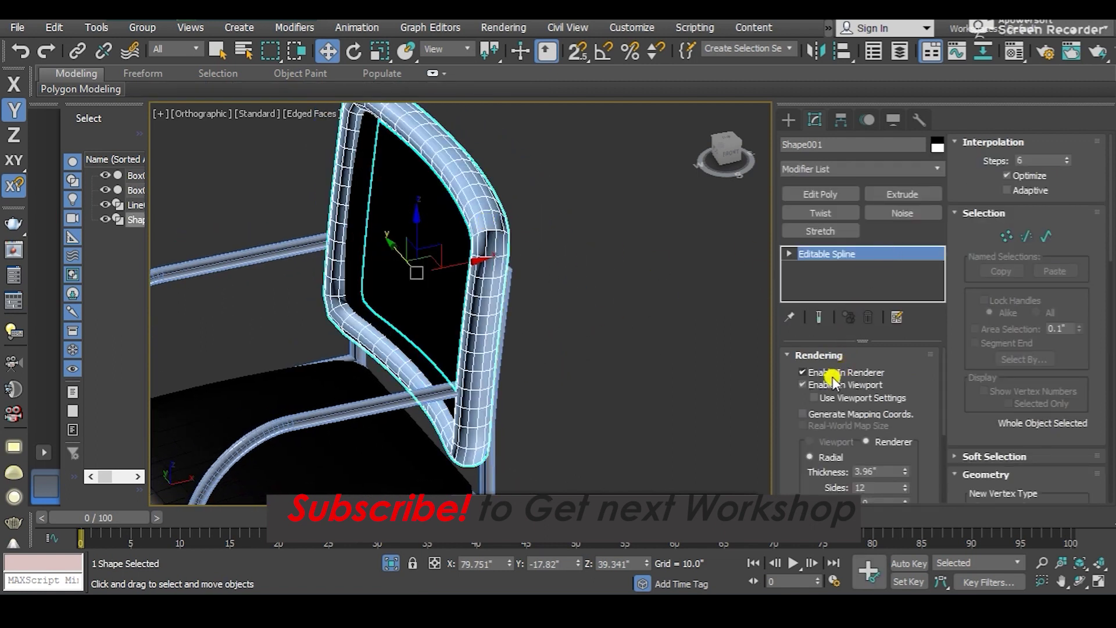
- Lower the outline spline's rendering Thickness to 0.158
{"action": "left_click_drag", "start_coordinate": [790, 401], "coordinate": [788, 373]}
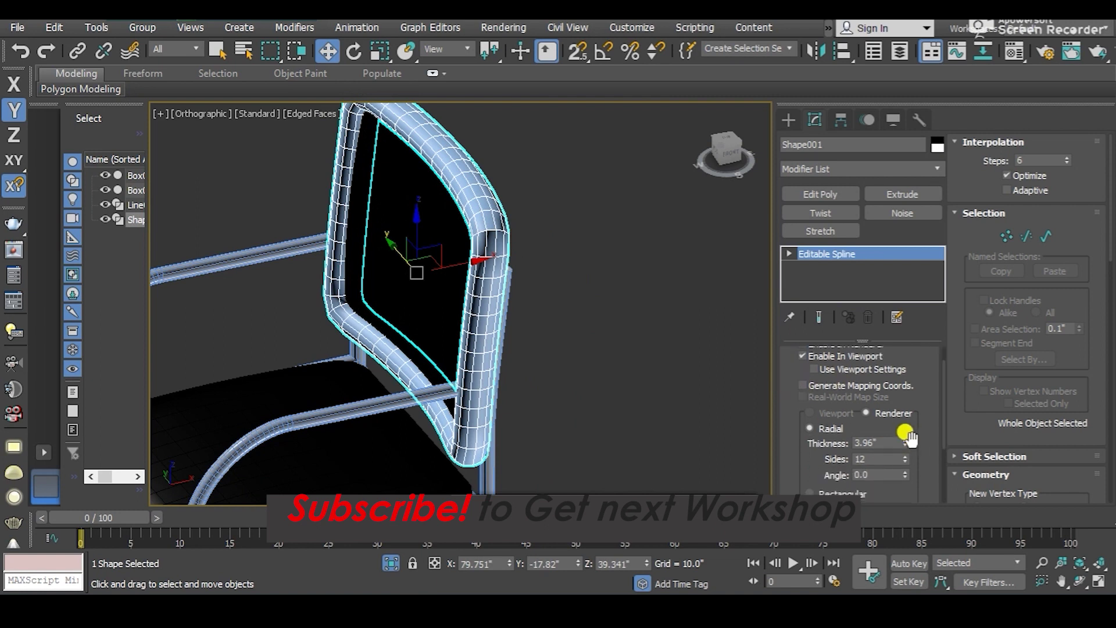
{"action": "left_click_drag", "start_coordinate": [906, 449], "coordinate": [917, 527]}
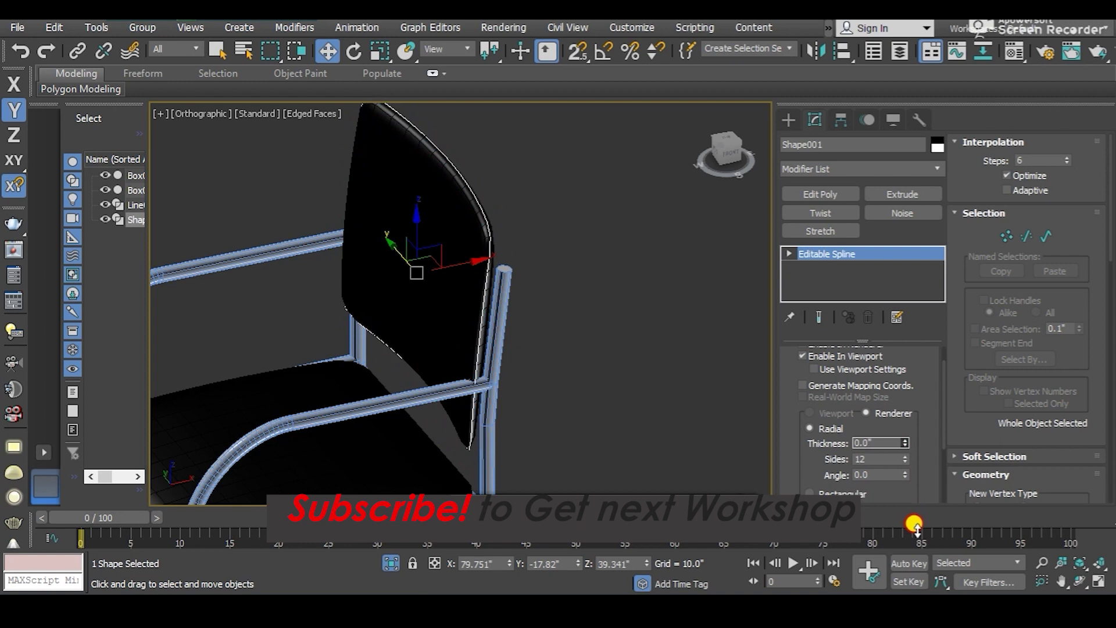
{"action": "scroll", "coordinate": [456, 199], "scroll_direction": "up", "scroll_amount": 2}
{"action": "scroll", "coordinate": [584, 272], "scroll_direction": "up", "scroll_amount": 2}
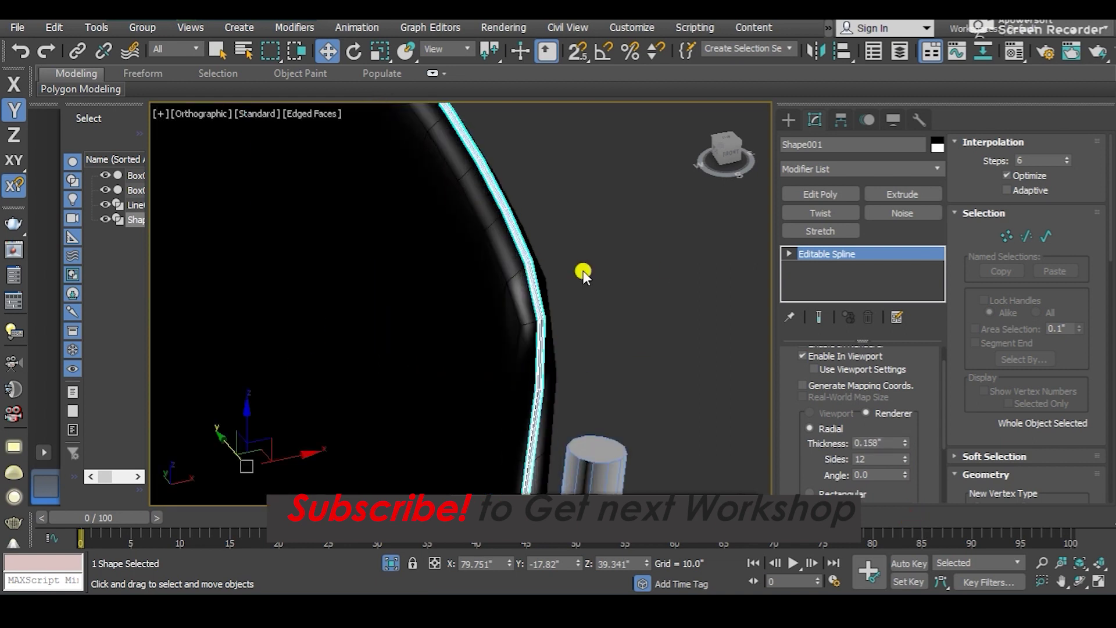
{"action": "left_click", "coordinate": [585, 304]}
{"action": "scroll", "coordinate": [585, 305], "scroll_direction": "up", "scroll_amount": 2}
{"action": "left_click", "coordinate": [473, 269]}
{"action": "scroll", "coordinate": [560, 294], "scroll_direction": "down", "scroll_amount": 2}
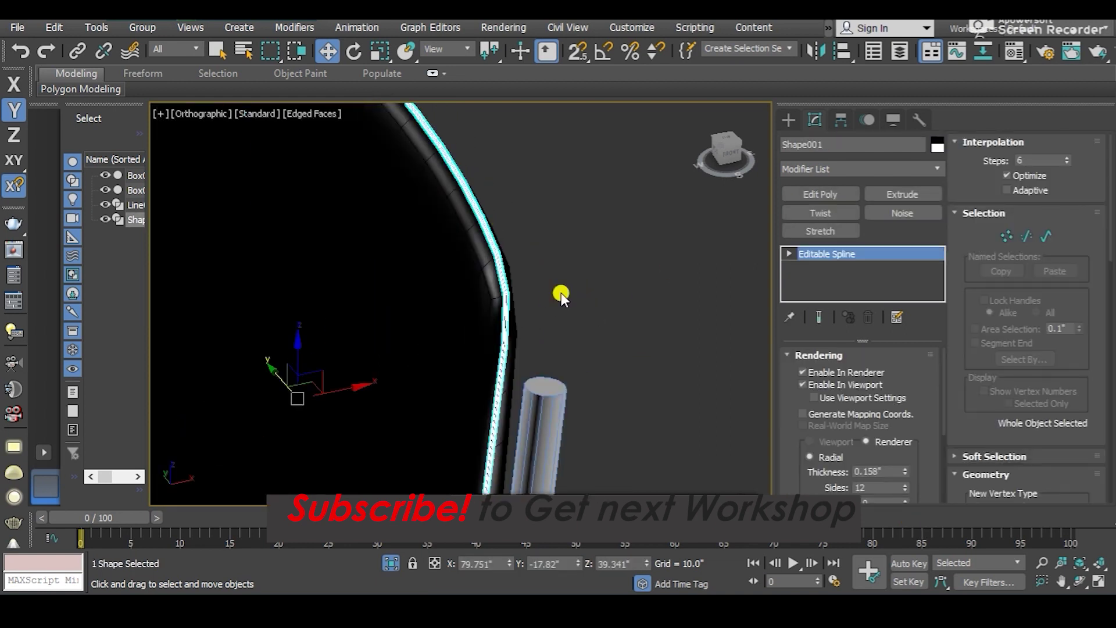
{"action": "scroll", "coordinate": [486, 244], "scroll_direction": "up", "scroll_amount": 1}
{"action": "scroll", "coordinate": [522, 253], "scroll_direction": "up", "scroll_amount": 1}
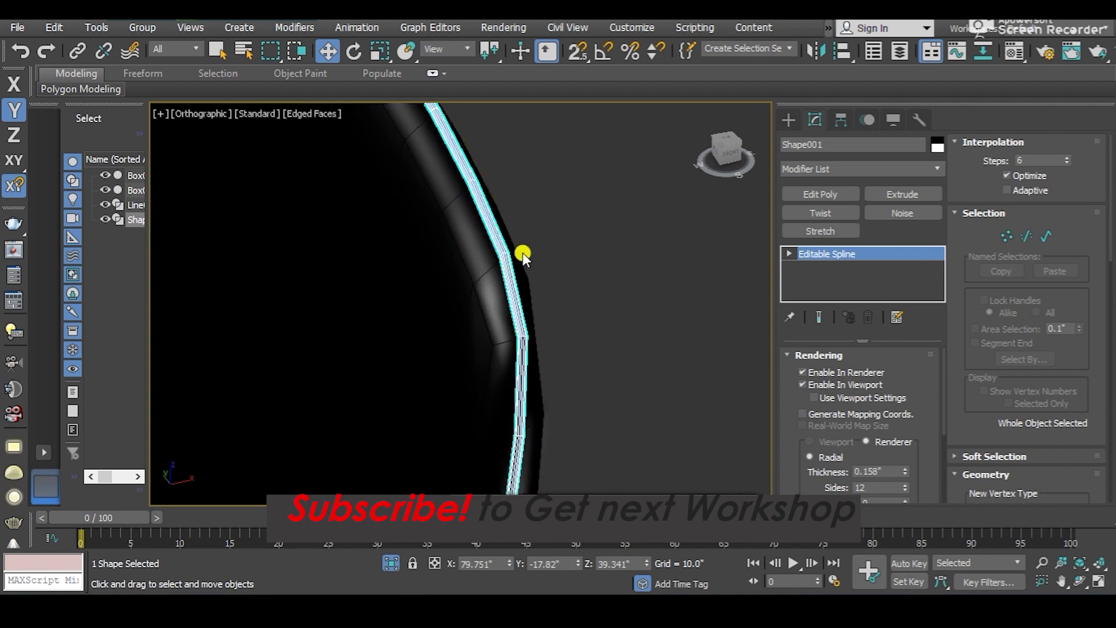
{"action": "scroll", "coordinate": [801, 395], "scroll_direction": "down", "scroll_amount": 2}
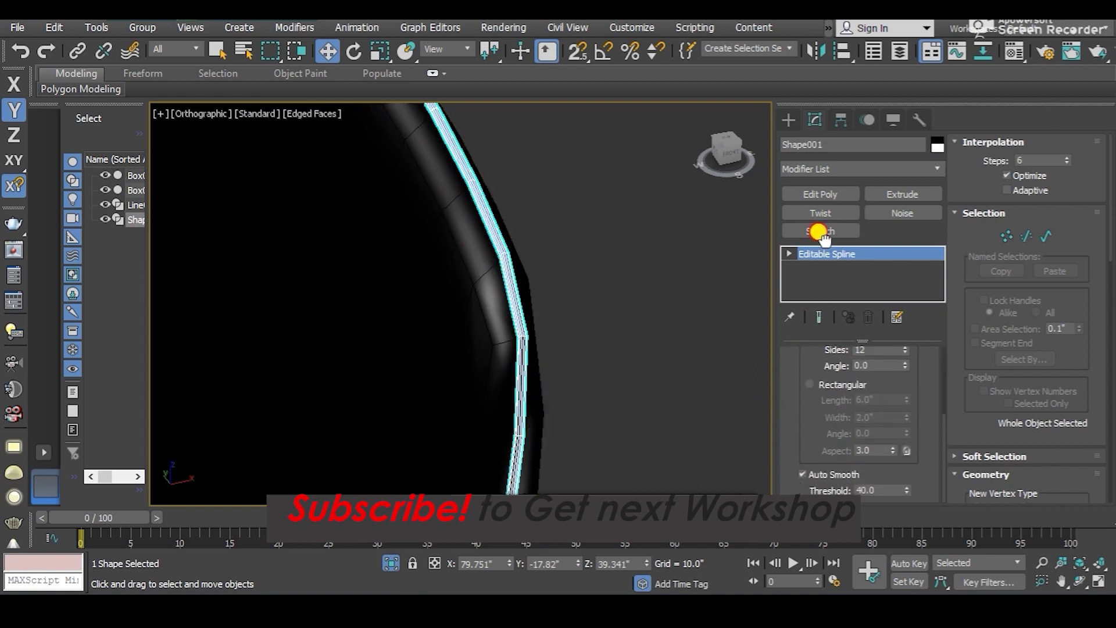
- Set the outline spline's interpolation Steps to 40
{"action": "left_click_drag", "start_coordinate": [965, 418], "coordinate": [958, 53]}
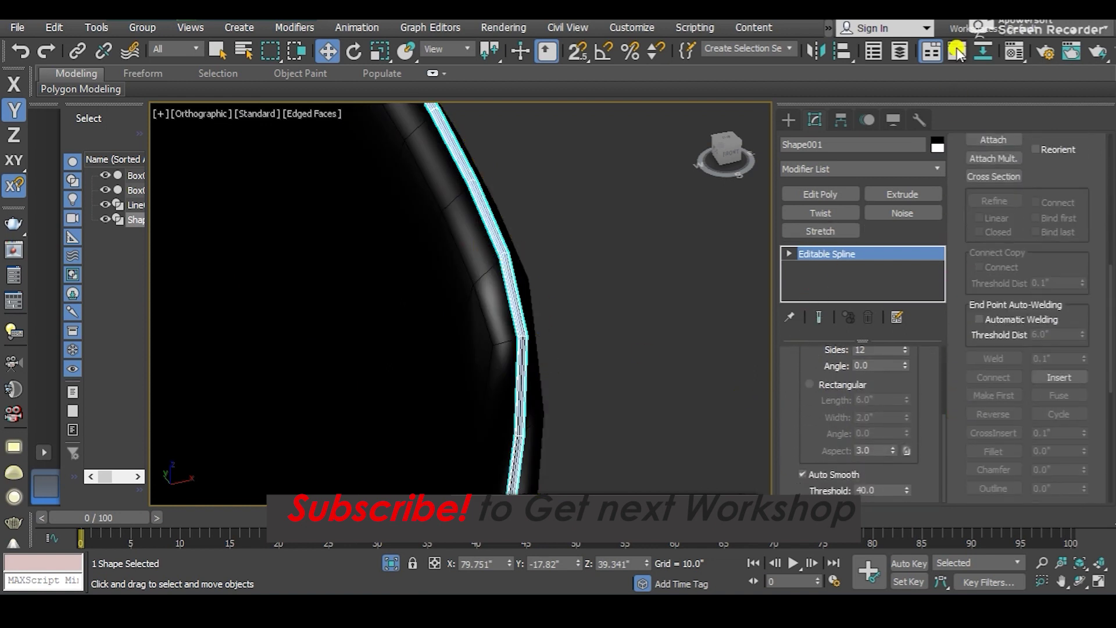
{"action": "scroll", "coordinate": [968, 436], "scroll_direction": "down", "scroll_amount": 4}
{"action": "scroll", "coordinate": [966, 378], "scroll_direction": "down", "scroll_amount": 2}
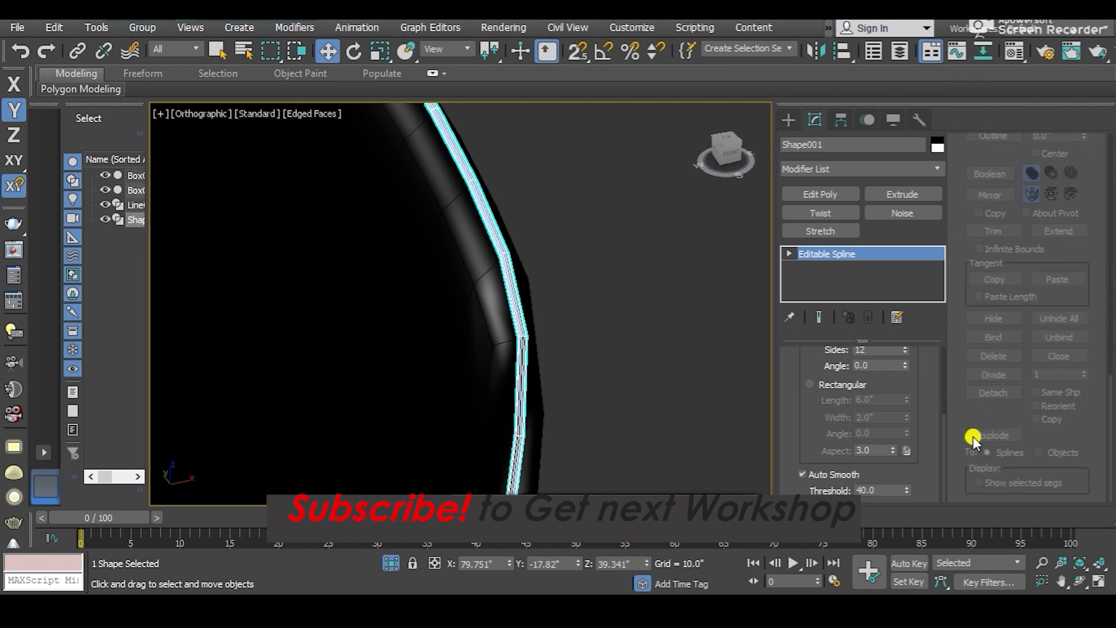
{"action": "left_click_drag", "start_coordinate": [977, 295], "coordinate": [976, 624]}
{"action": "scroll", "coordinate": [959, 202], "scroll_direction": "up", "scroll_amount": 3}
{"action": "scroll", "coordinate": [954, 294], "scroll_direction": "up", "scroll_amount": 3}
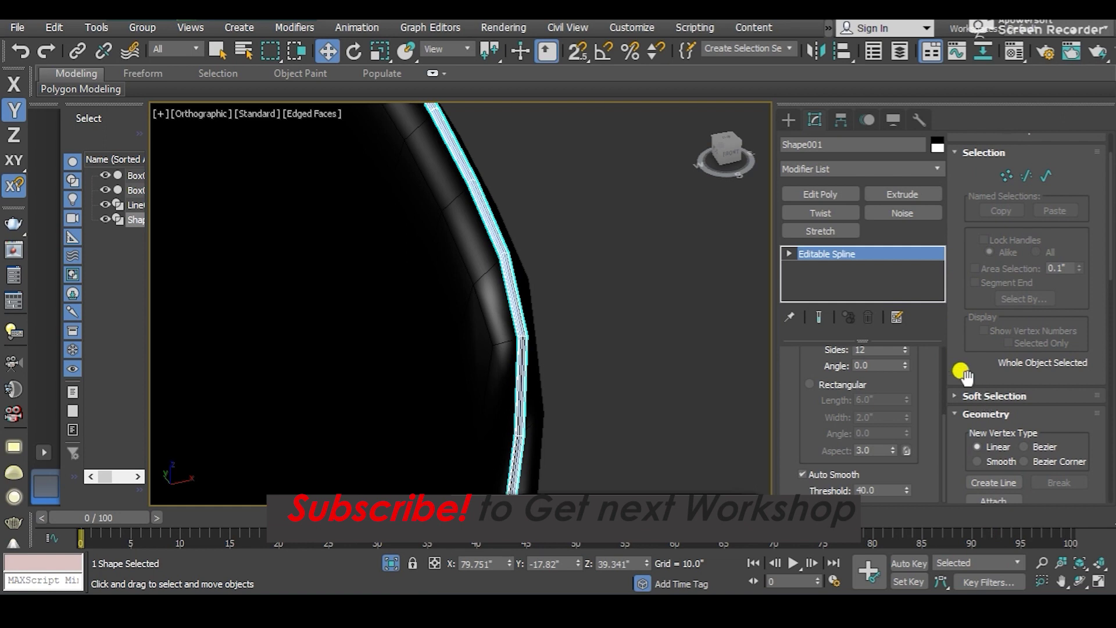
{"action": "left_click_drag", "start_coordinate": [962, 375], "coordinate": [989, 433]}
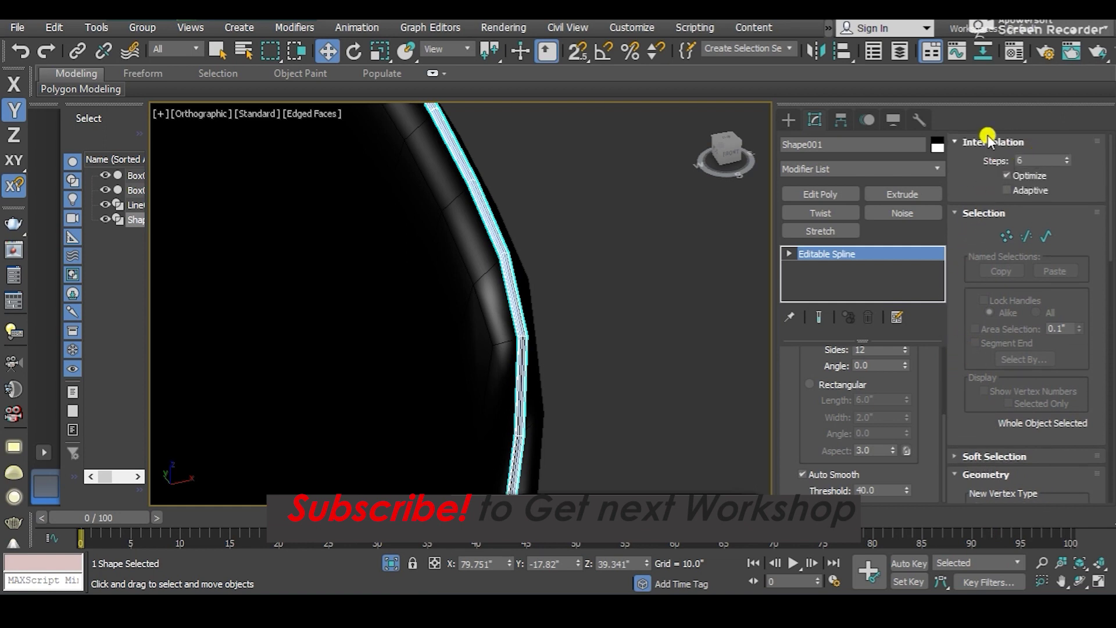
{"action": "type", "text": "40"}
{"action": "left_click_drag", "start_coordinate": [976, 167], "coordinate": [990, 142]}
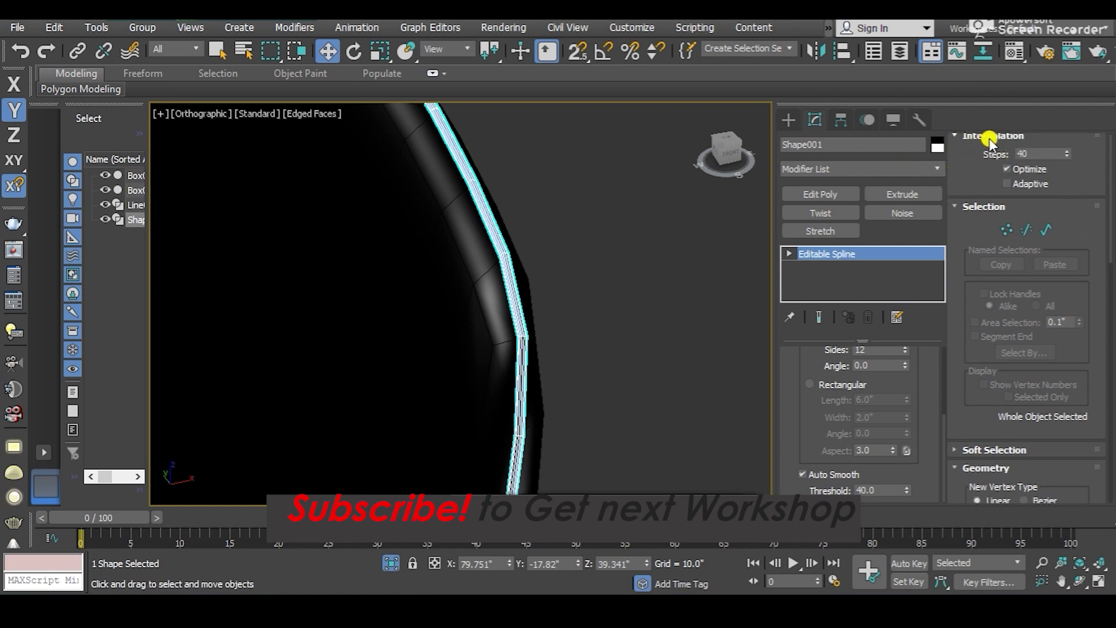
- Reselect the outline spline, view the whole chair frame, and open the Material Editor
{"action": "left_click", "coordinate": [677, 244]}
{"action": "left_click", "coordinate": [540, 311]}
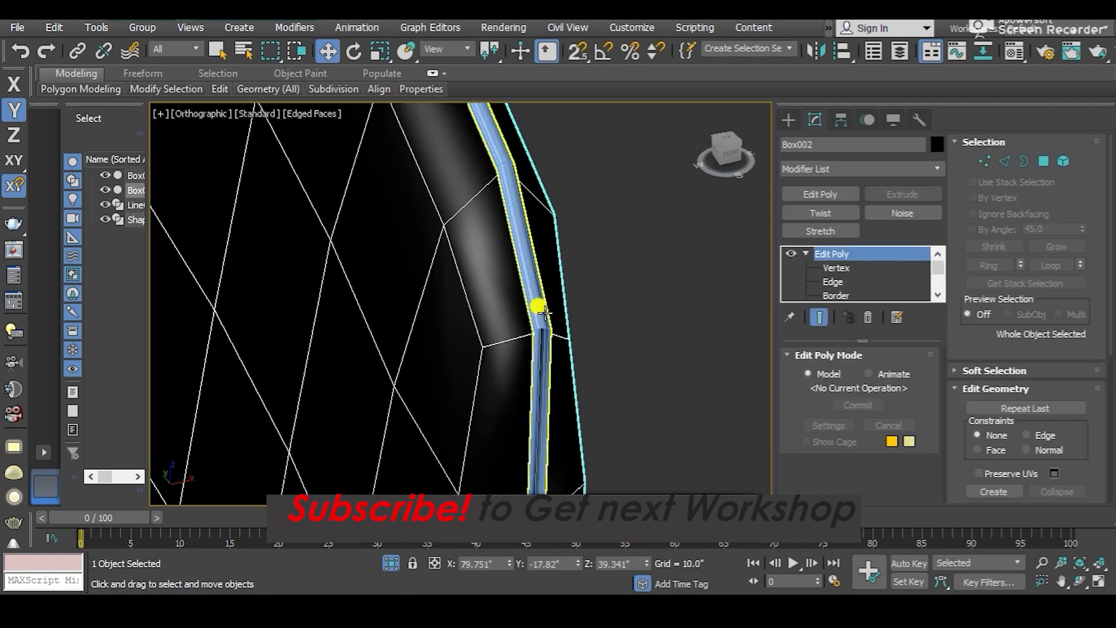
{"action": "scroll", "coordinate": [604, 326], "scroll_direction": "down", "scroll_amount": 3}
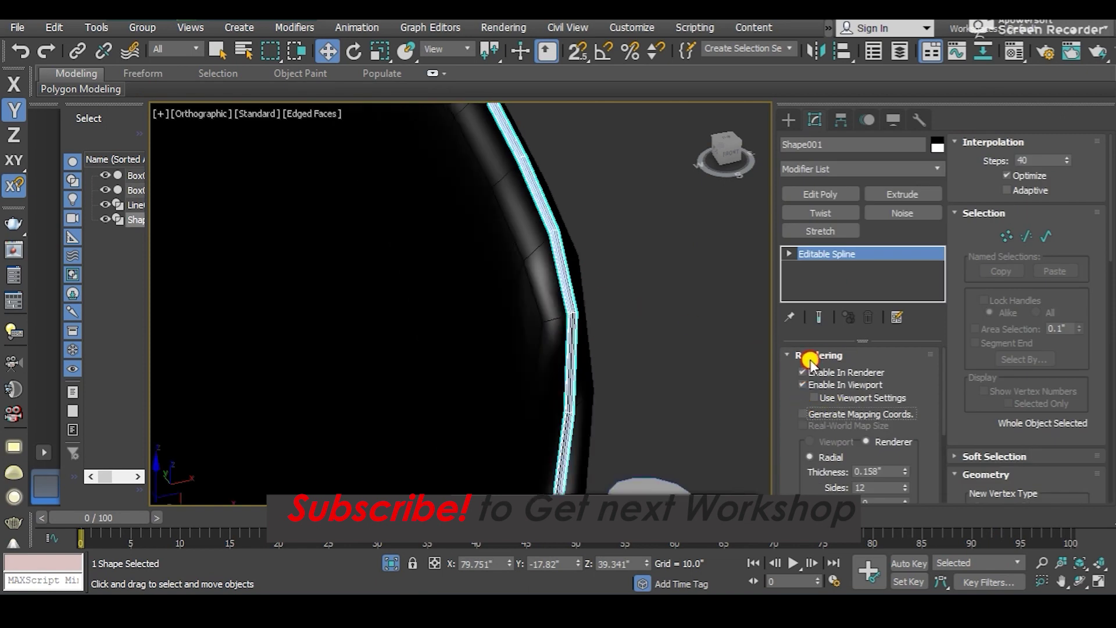
{"action": "scroll", "coordinate": [480, 304], "scroll_direction": "down", "scroll_amount": 5}
{"action": "mouse_move", "coordinate": [533, 316]}
{"action": "middle_mouse_down", "text": "alt"}
{"action": "mouse_move", "coordinate": [526, 296]}
{"action": "mouse_move", "coordinate": [315, 232]}
{"action": "mouse_move", "coordinate": [381, 229]}
{"action": "mouse_move", "coordinate": [259, 271]}
{"action": "mouse_move", "coordinate": [374, 270]}
{"action": "middle_mouse_up", "text": "alt"}
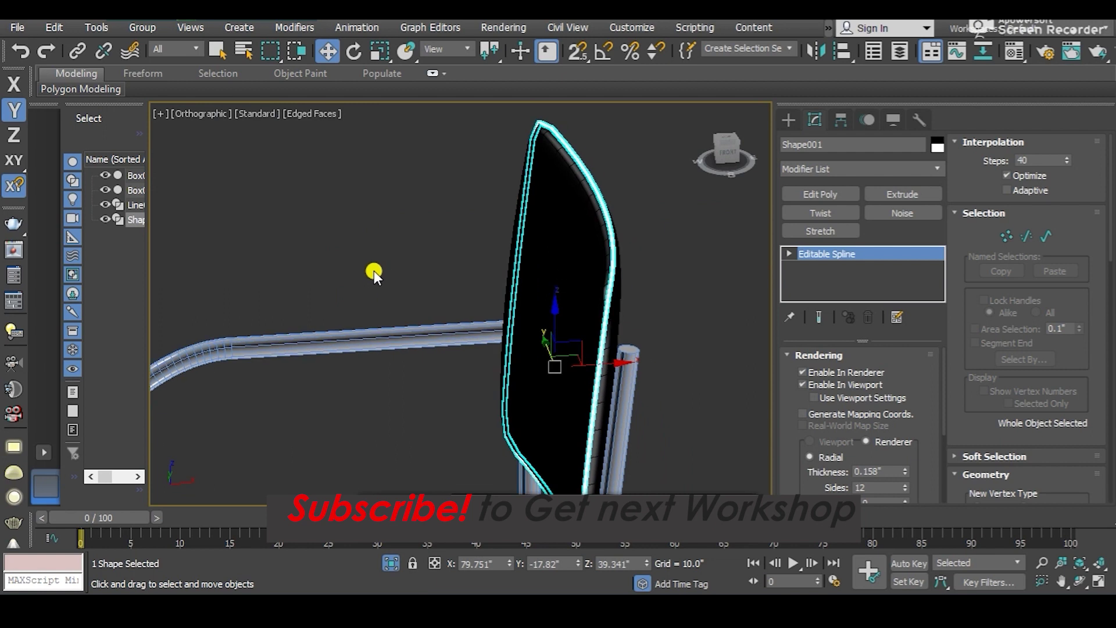
{"action": "key", "text": "m"}
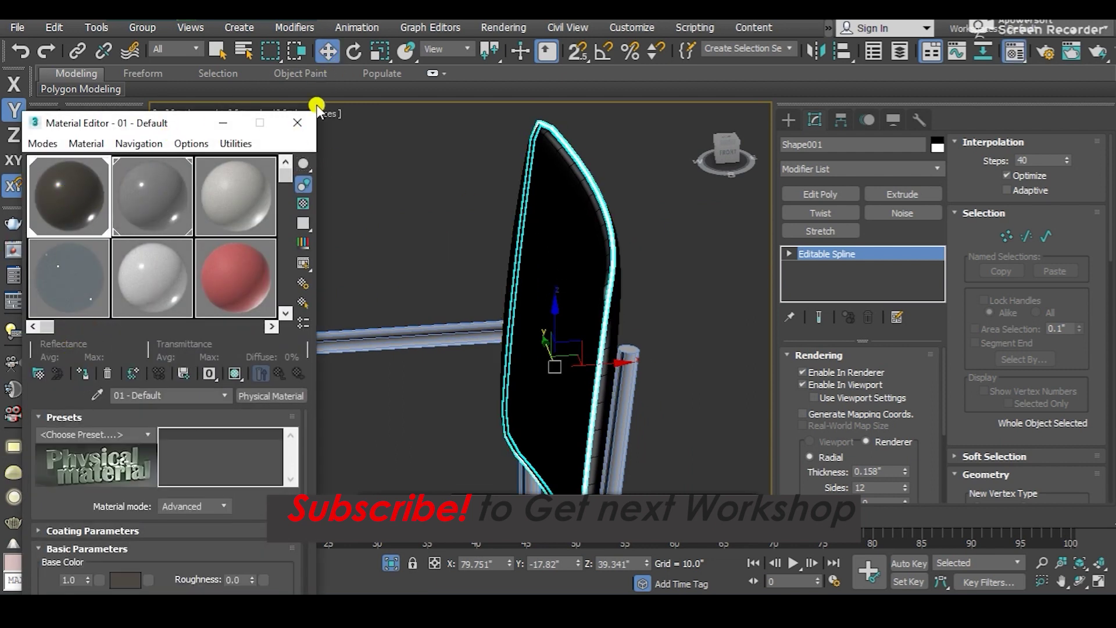
- Select the tube outlining the backrest edge, Shape001
{"action": "left_click", "coordinate": [296, 124]}
{"action": "left_click", "coordinate": [709, 239]}
{"action": "mouse_move", "coordinate": [709, 239]}
{"action": "middle_mouse_down", "text": "alt"}
{"action": "mouse_move", "coordinate": [674, 270]}
{"action": "mouse_move", "coordinate": [580, 289]}
{"action": "mouse_move", "coordinate": [638, 287]}
{"action": "middle_mouse_up", "text": "alt"}
{"action": "key", "text": "F4"}
{"action": "scroll", "coordinate": [730, 273], "scroll_direction": "up", "scroll_amount": 5}
{"action": "mouse_move", "coordinate": [730, 274]}
{"action": "middle_mouse_down", "text": "alt"}
{"action": "mouse_move", "coordinate": [668, 304]}
{"action": "mouse_move", "coordinate": [683, 279]}
{"action": "mouse_move", "coordinate": [553, 261]}
{"action": "middle_mouse_up", "text": "alt"}
{"action": "left_click", "coordinate": [549, 260]}
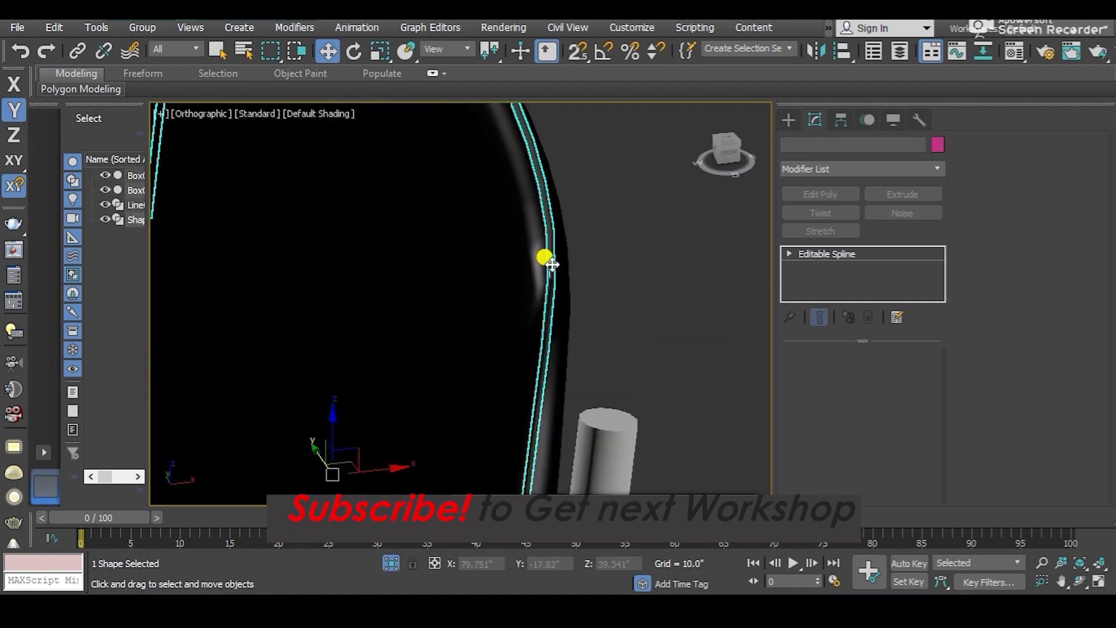
- Load the Ceramic material into the second slot and set the tube's object colour to black
{"action": "key", "text": "m"}
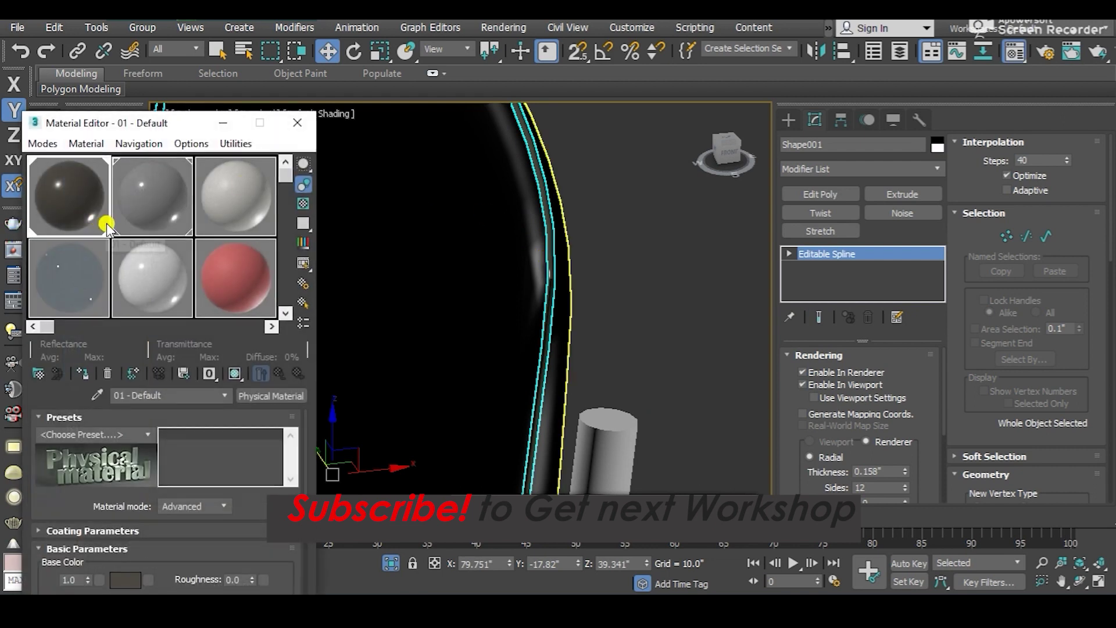
{"action": "left_click", "coordinate": [168, 204]}
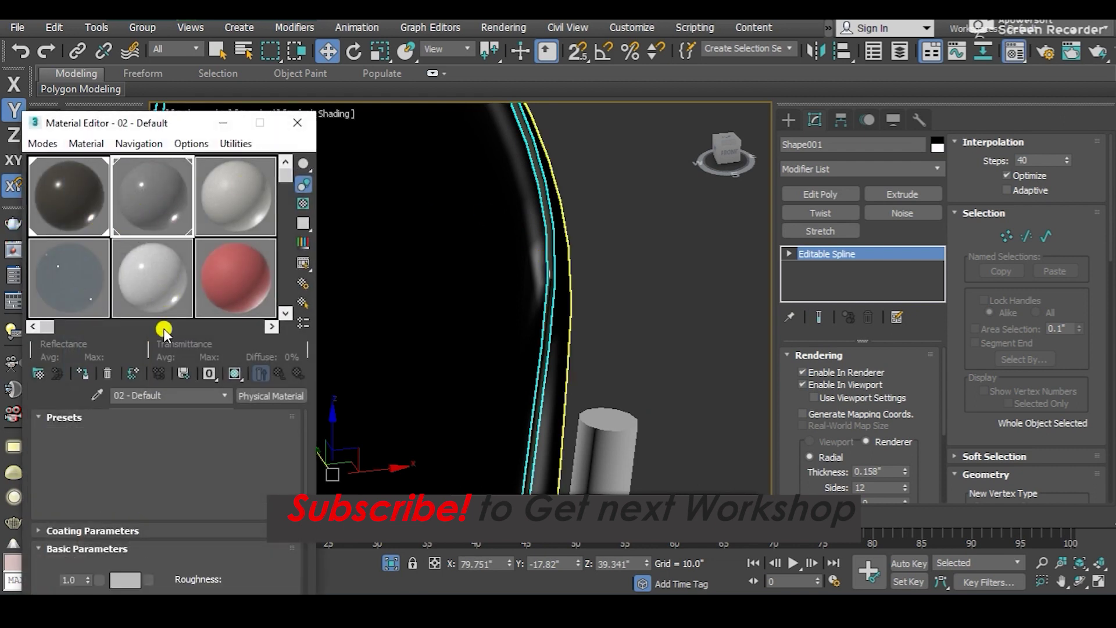
{"action": "left_click", "coordinate": [97, 395]}
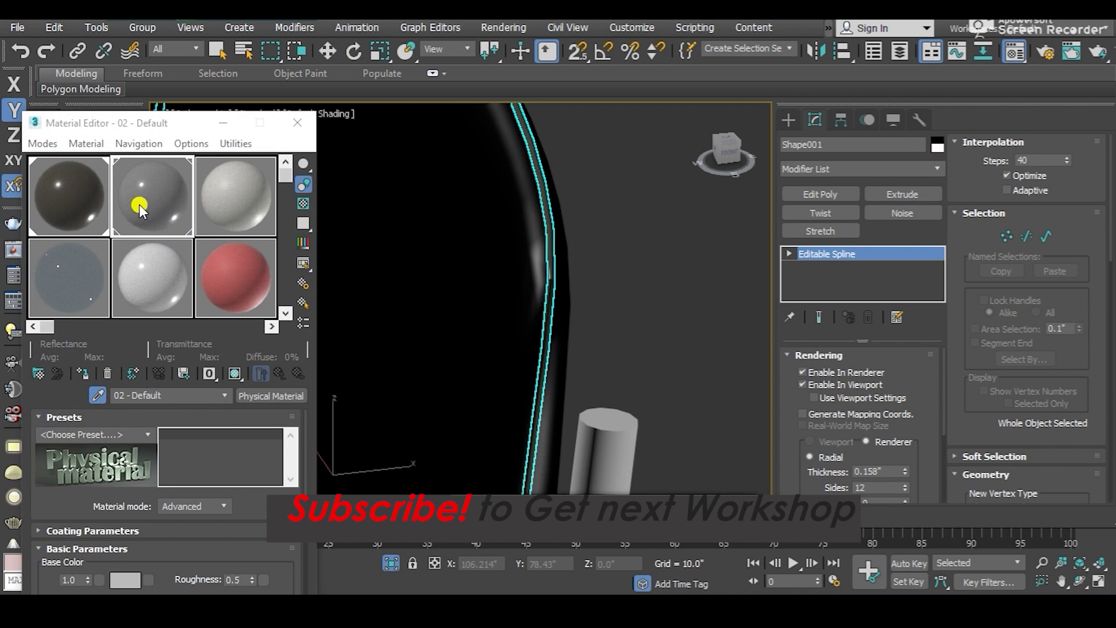
{"action": "left_click", "coordinate": [161, 273]}
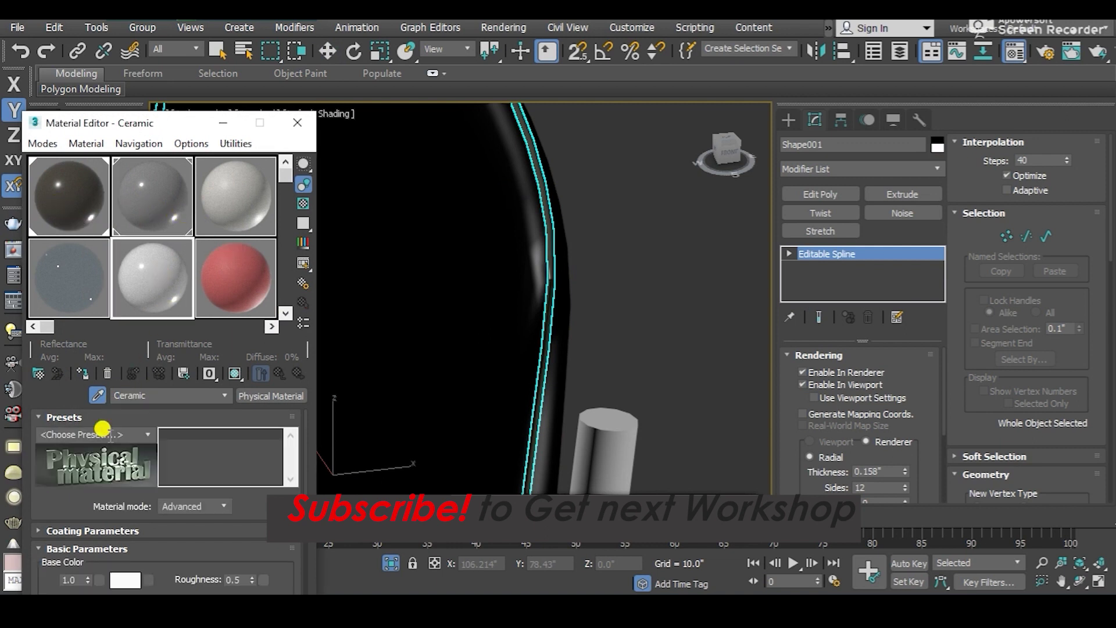
{"action": "left_click", "coordinate": [286, 127]}
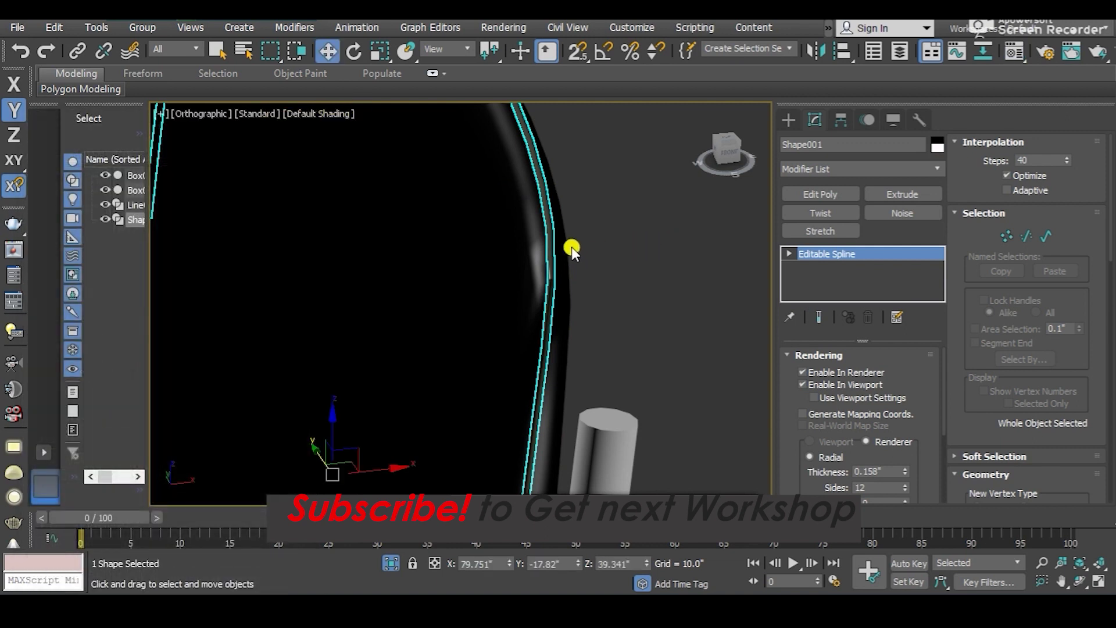
{"action": "left_click", "coordinate": [937, 145]}
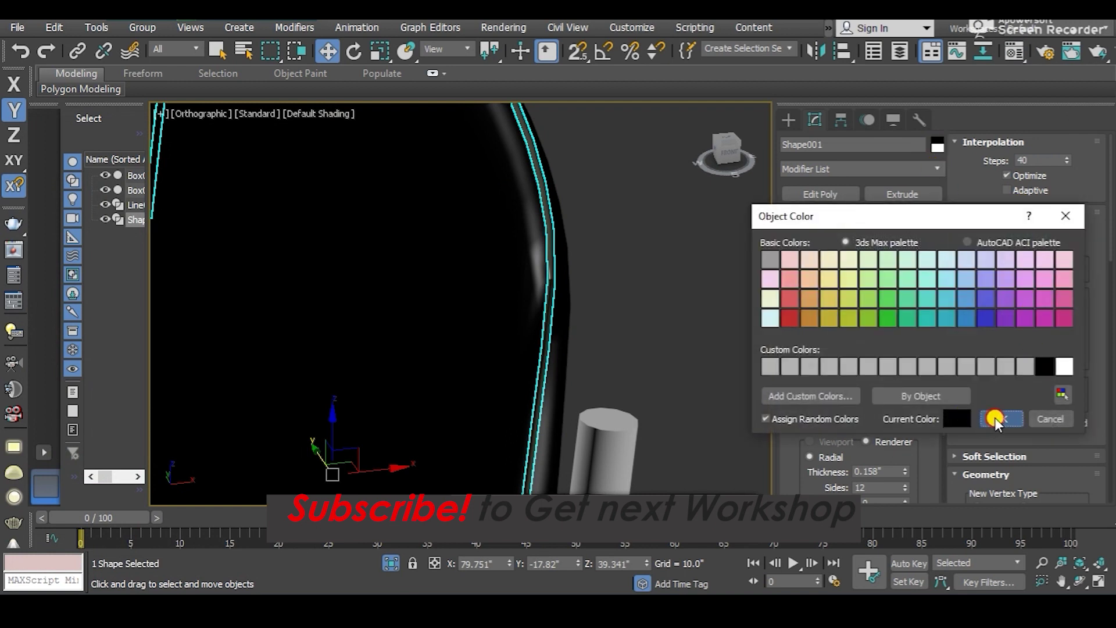
{"action": "left_click", "coordinate": [995, 417]}
{"action": "middle_click_drag", "start_coordinate": [482, 294], "coordinate": [574, 259]}
- Change Ceramic's base colour to black and assign it to the backrest tube
{"action": "key", "text": "m"}
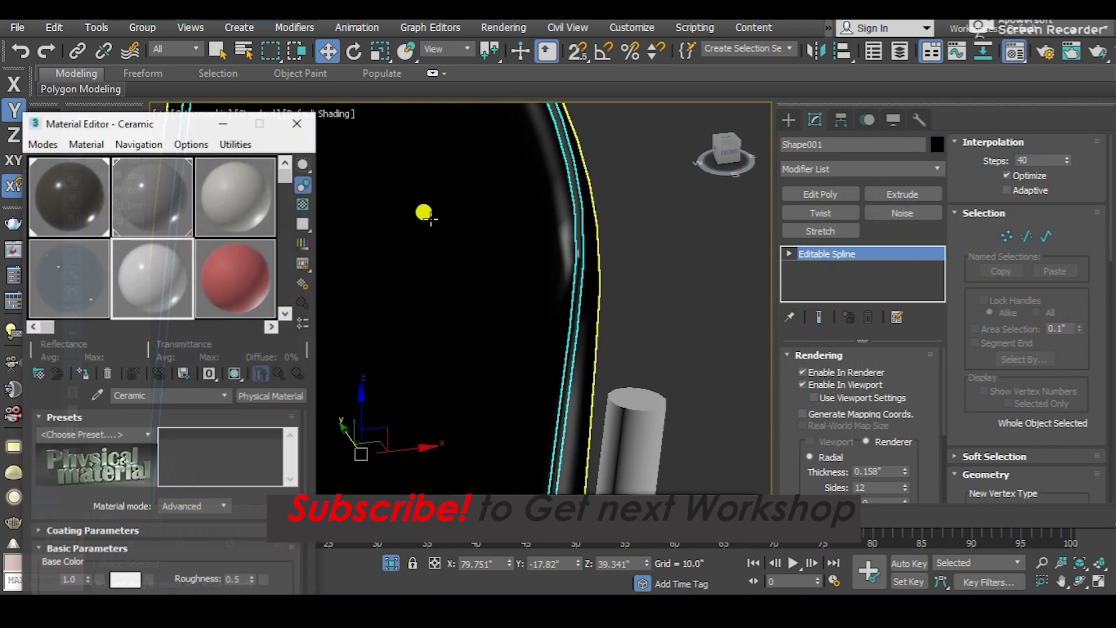
{"action": "left_click", "coordinate": [174, 221]}
{"action": "left_click", "coordinate": [149, 311]}
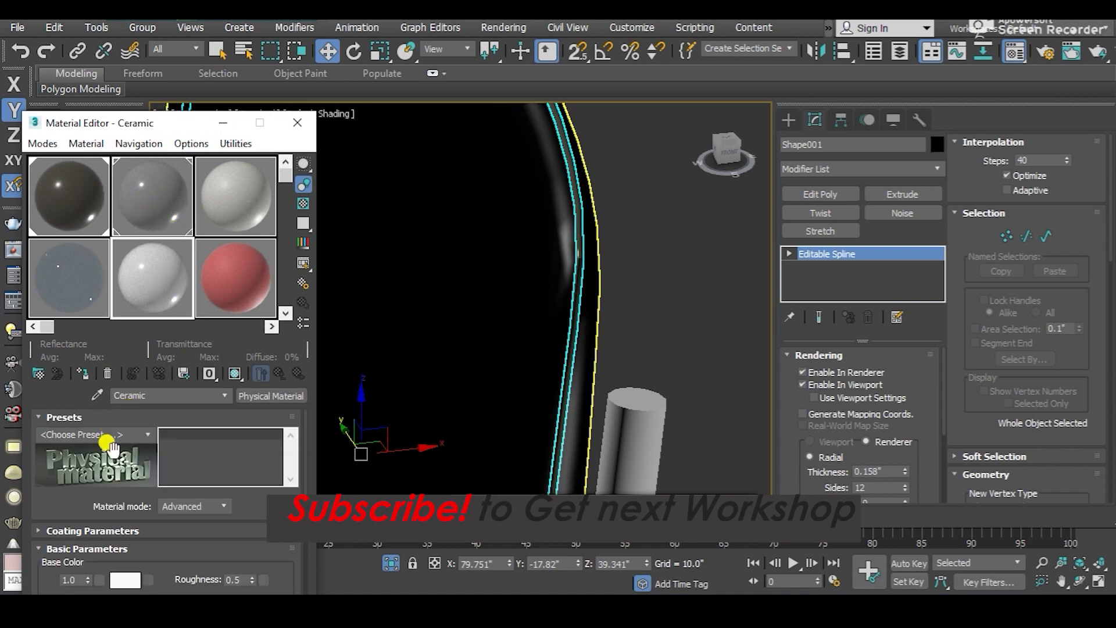
{"action": "left_click", "coordinate": [123, 581]}
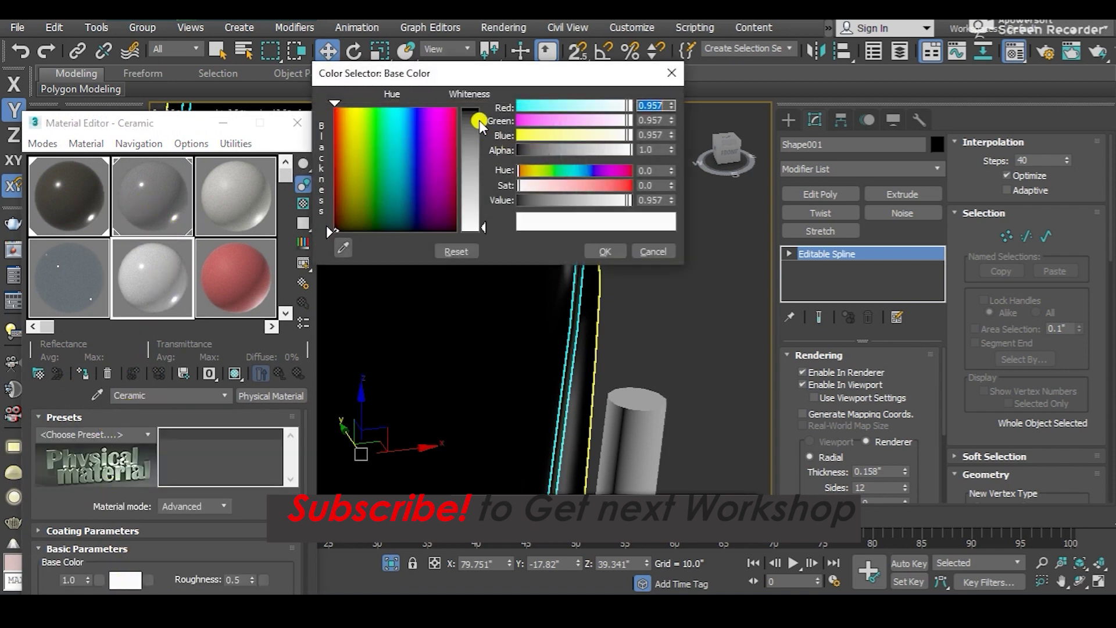
{"action": "left_click", "coordinate": [476, 108]}
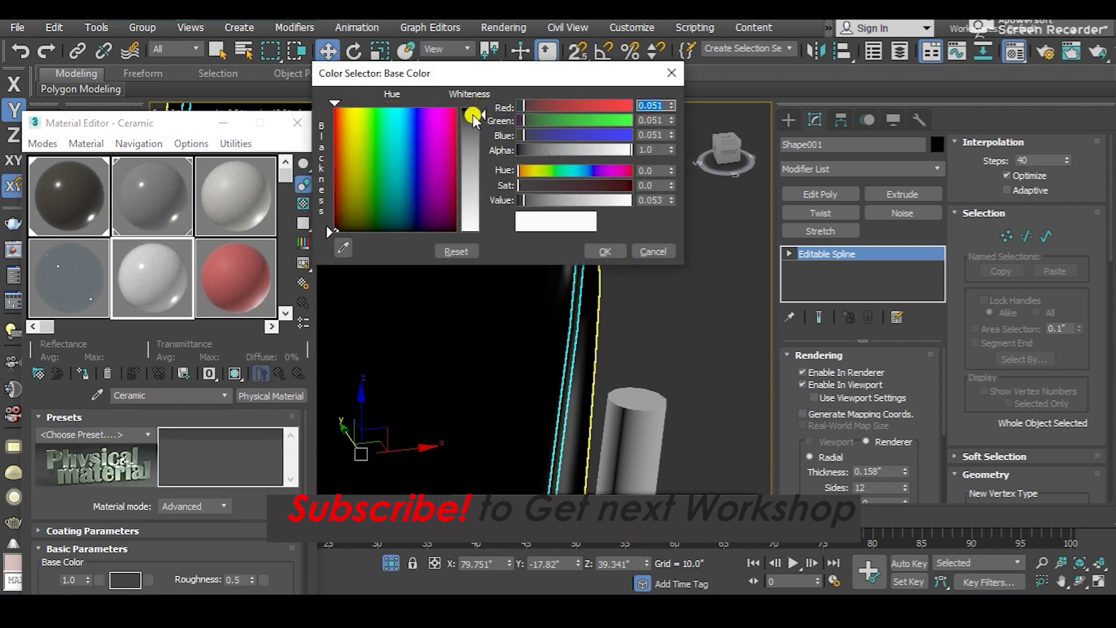
{"action": "left_click", "coordinate": [605, 252]}
{"action": "left_click", "coordinate": [80, 376]}
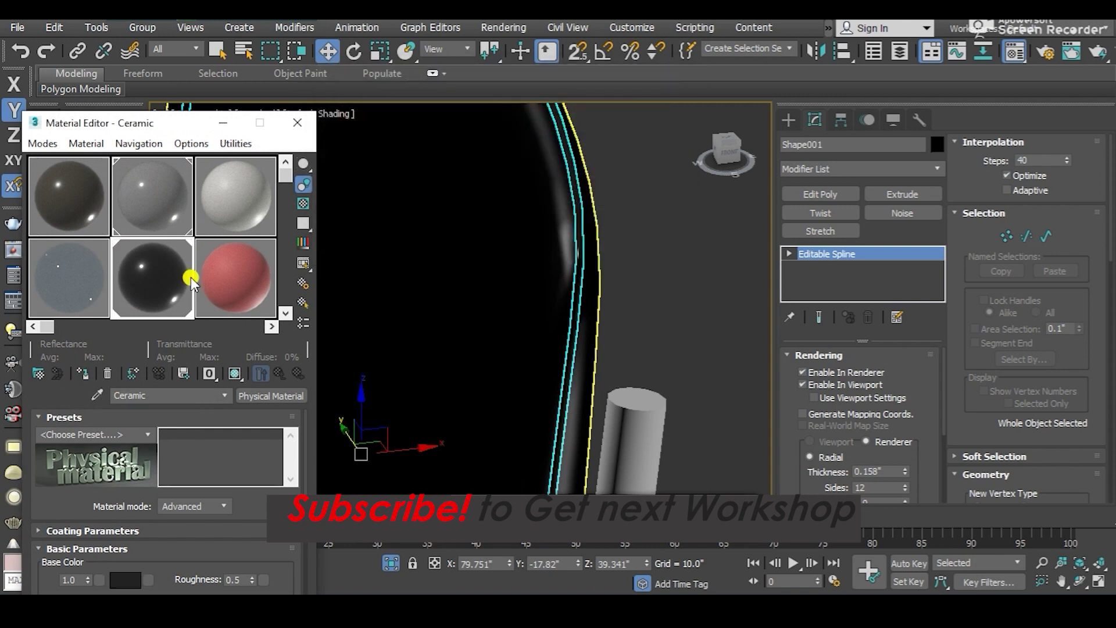
{"action": "left_click", "coordinate": [297, 123]}
{"action": "left_click", "coordinate": [669, 246]}
{"action": "scroll", "coordinate": [668, 246], "scroll_direction": "down", "scroll_amount": 5}
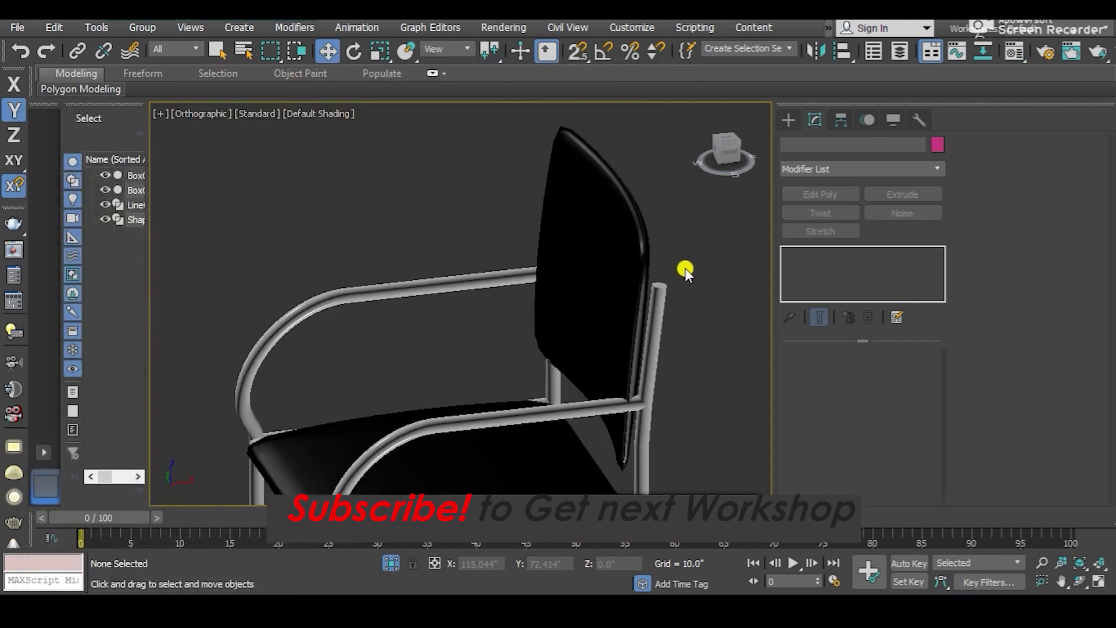
- Raise Shape001's Rendering radial thickness from 0.158 to 0.198
{"action": "scroll", "coordinate": [706, 278], "scroll_direction": "up", "scroll_amount": 2}
{"action": "scroll", "coordinate": [684, 251], "scroll_direction": "up", "scroll_amount": 2}
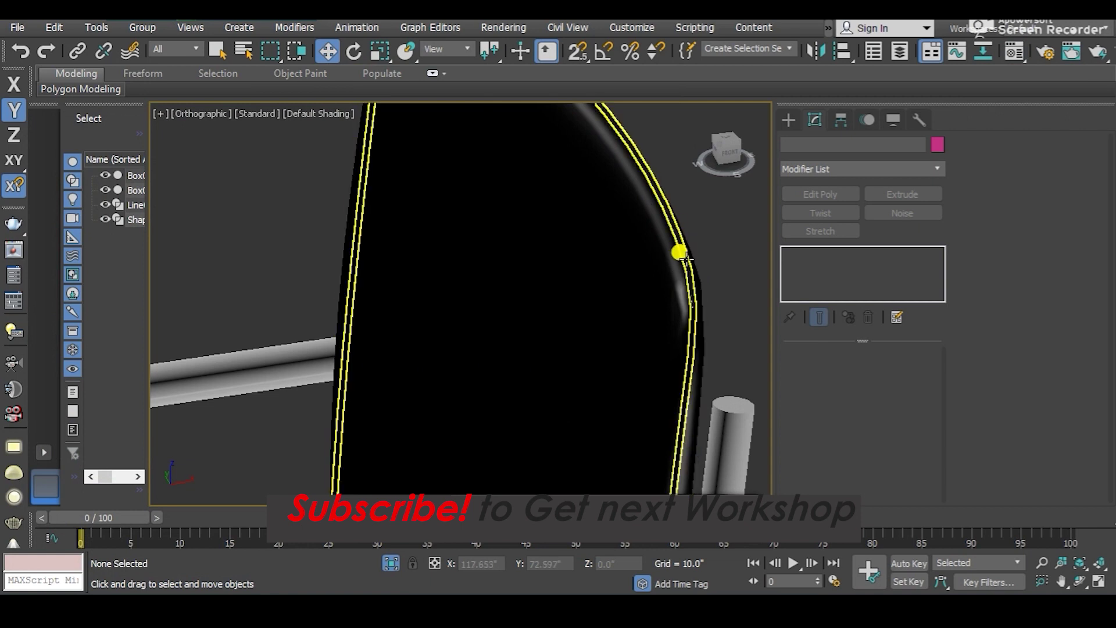
{"action": "left_click", "coordinate": [678, 252]}
{"action": "scroll", "coordinate": [575, 262], "scroll_direction": "down", "scroll_amount": 3}
{"action": "middle_click_drag", "start_coordinate": [575, 262], "coordinate": [695, 251], "text": "alt"}
{"action": "middle_click_drag", "start_coordinate": [463, 252], "coordinate": [379, 192], "text": "alt"}
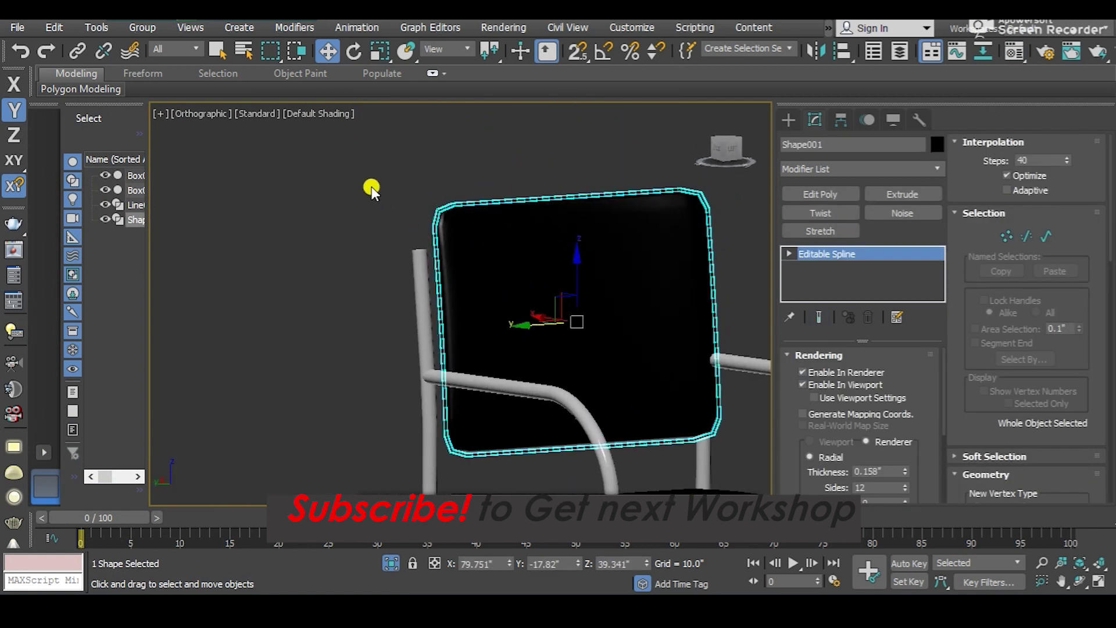
{"action": "left_click", "coordinate": [403, 323]}
{"action": "scroll", "coordinate": [425, 250], "scroll_direction": "up", "scroll_amount": 2}
{"action": "scroll", "coordinate": [498, 129], "scroll_direction": "up", "scroll_amount": 1}
{"action": "scroll", "coordinate": [302, 175], "scroll_direction": "up", "scroll_amount": 2}
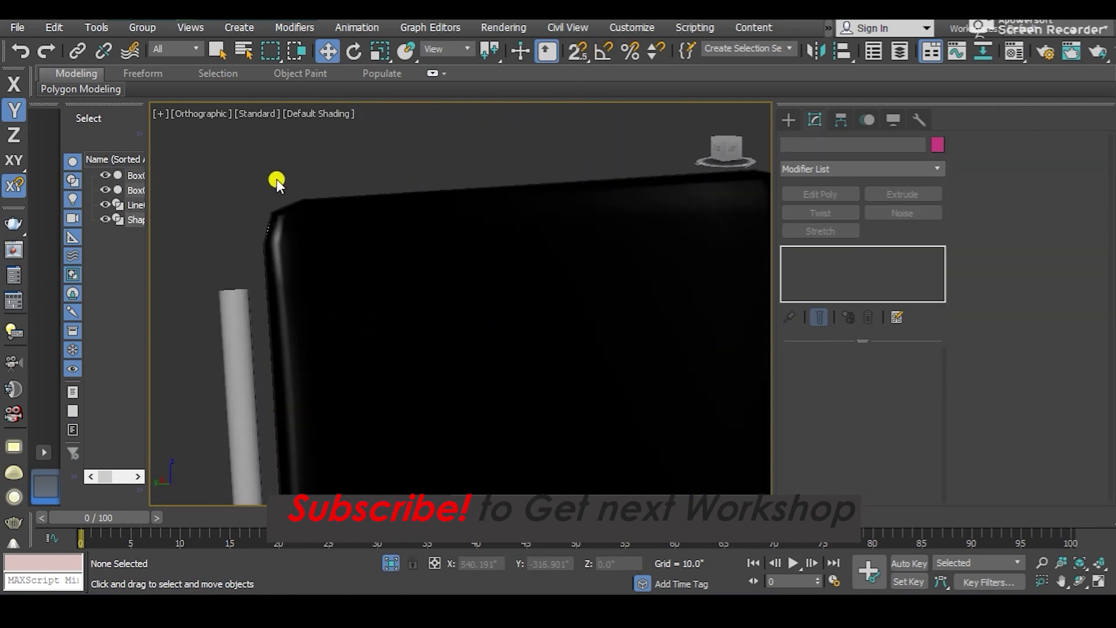
{"action": "scroll", "coordinate": [278, 178], "scroll_direction": "up", "scroll_amount": 2}
{"action": "left_click", "coordinate": [266, 224]}
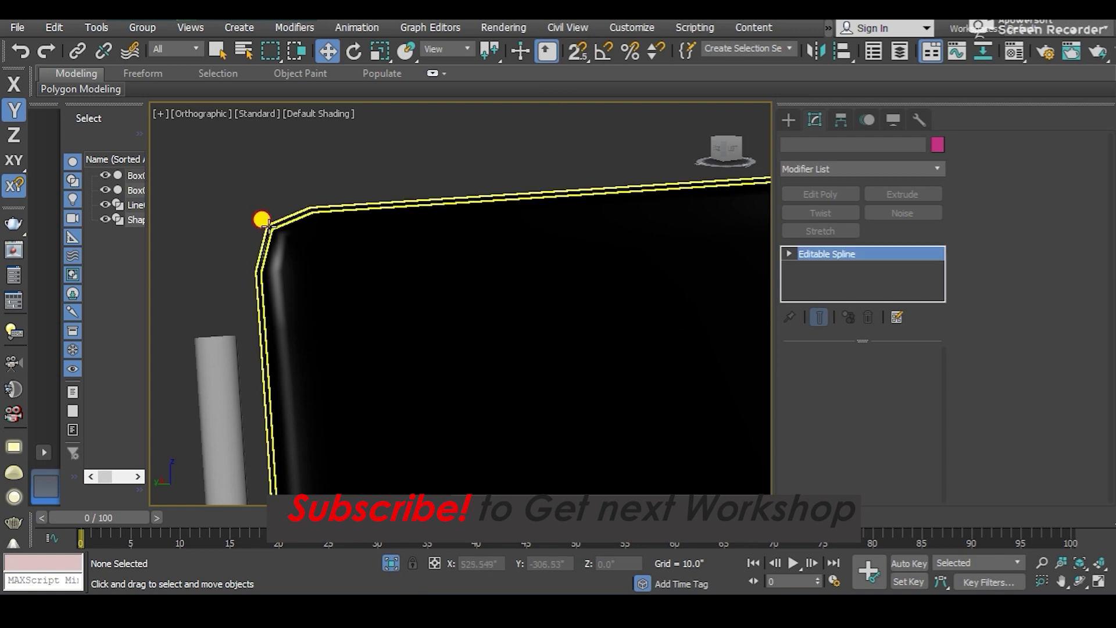
{"action": "left_click_drag", "start_coordinate": [806, 442], "coordinate": [803, 386]}
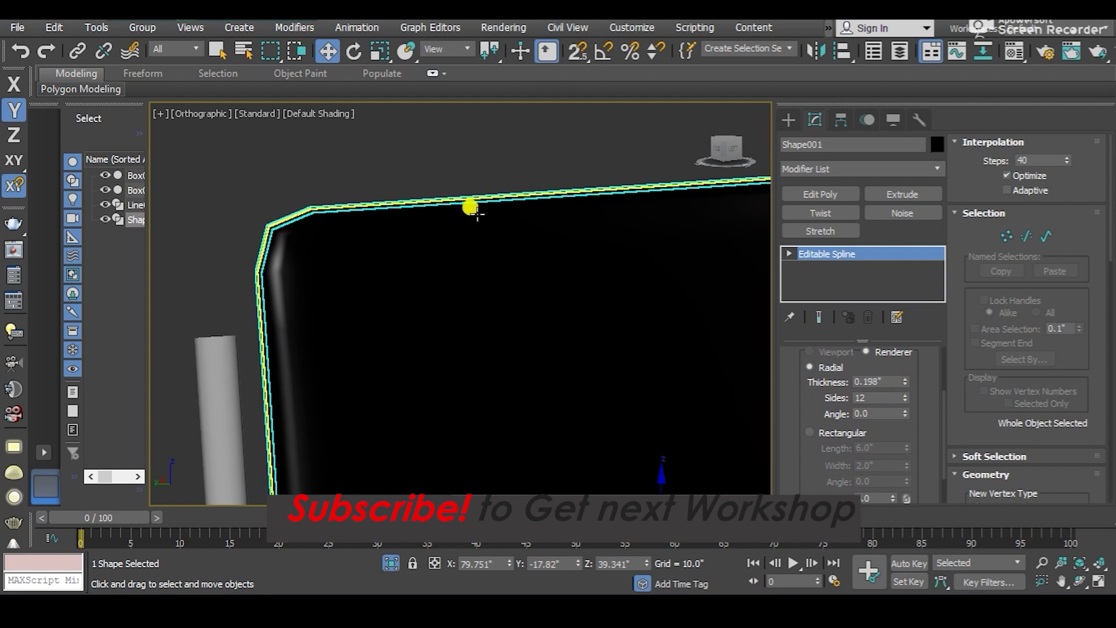
- Select the Box002 backrest cushion
{"action": "left_click", "coordinate": [401, 160]}
{"action": "scroll", "coordinate": [401, 159], "scroll_direction": "down", "scroll_amount": 5}
{"action": "left_click", "coordinate": [501, 354]}
{"action": "scroll", "coordinate": [501, 355], "scroll_direction": "down", "scroll_amount": 2}
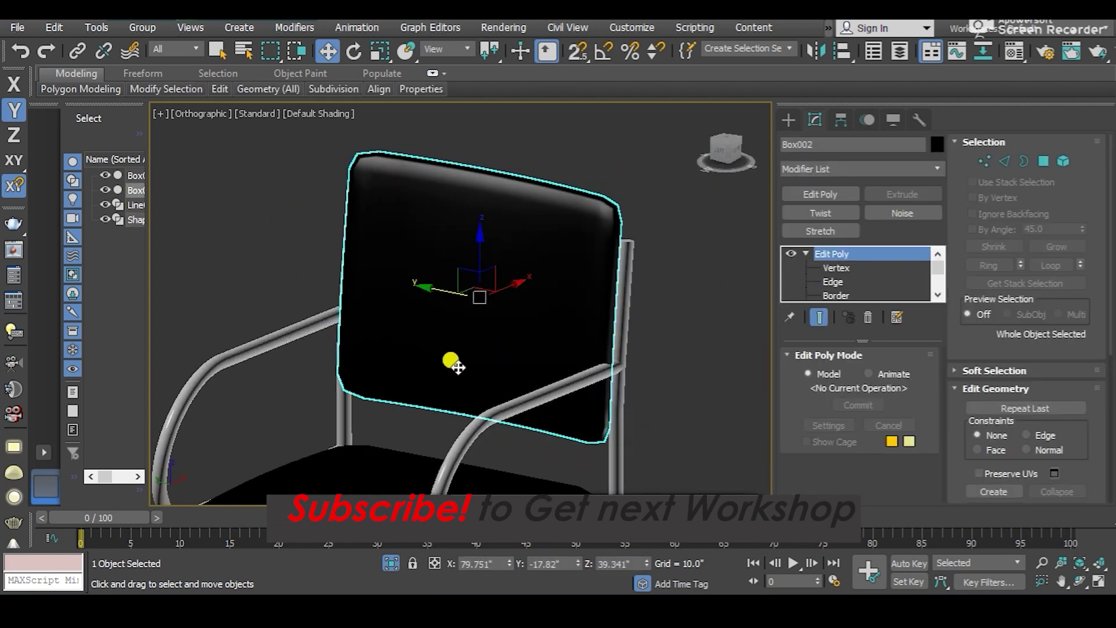
- Add an Edit Poly modifier to the Box001 seat and switch to Edge level
{"action": "middle_click_drag", "start_coordinate": [451, 362], "coordinate": [714, 308], "text": "alt"}
{"action": "left_click", "coordinate": [714, 308]}
{"action": "scroll", "coordinate": [602, 368], "scroll_direction": "down", "scroll_amount": 2}
{"action": "mouse_move", "coordinate": [631, 319]}
{"action": "middle_mouse_down", "text": "alt"}
{"action": "mouse_move", "coordinate": [602, 369]}
{"action": "mouse_move", "coordinate": [623, 324]}
{"action": "middle_mouse_up", "text": "alt"}
{"action": "scroll", "coordinate": [323, 356], "scroll_direction": "up", "scroll_amount": 3}
{"action": "scroll", "coordinate": [452, 306], "scroll_direction": "up", "scroll_amount": 2}
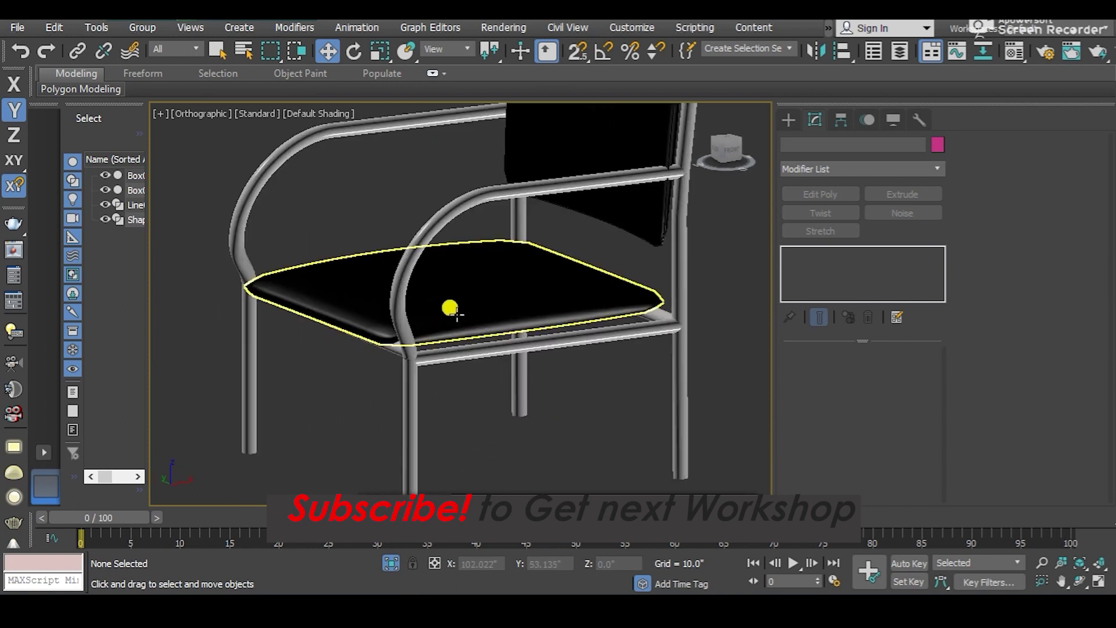
{"action": "scroll", "coordinate": [381, 309], "scroll_direction": "up", "scroll_amount": 3}
{"action": "left_click", "coordinate": [381, 309]}
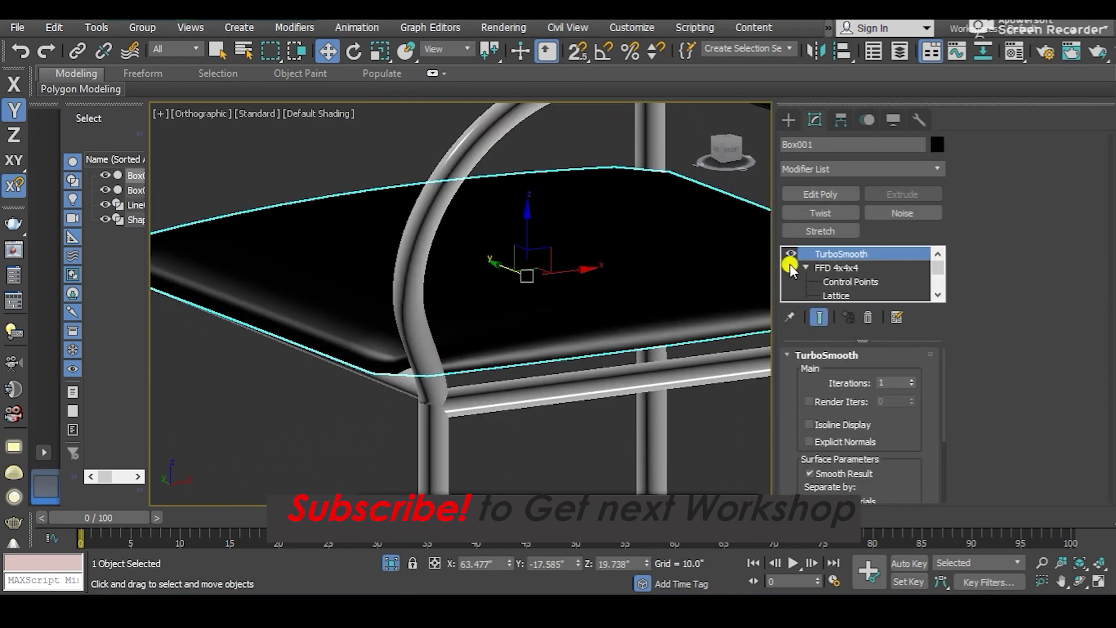
{"action": "left_click", "coordinate": [817, 193]}
{"action": "left_click", "coordinate": [806, 254]}
{"action": "left_click", "coordinate": [832, 281]}
- Select the seat's full 48-edge rim loop using Loop
{"action": "scroll", "coordinate": [336, 378], "scroll_direction": "up", "scroll_amount": 2}
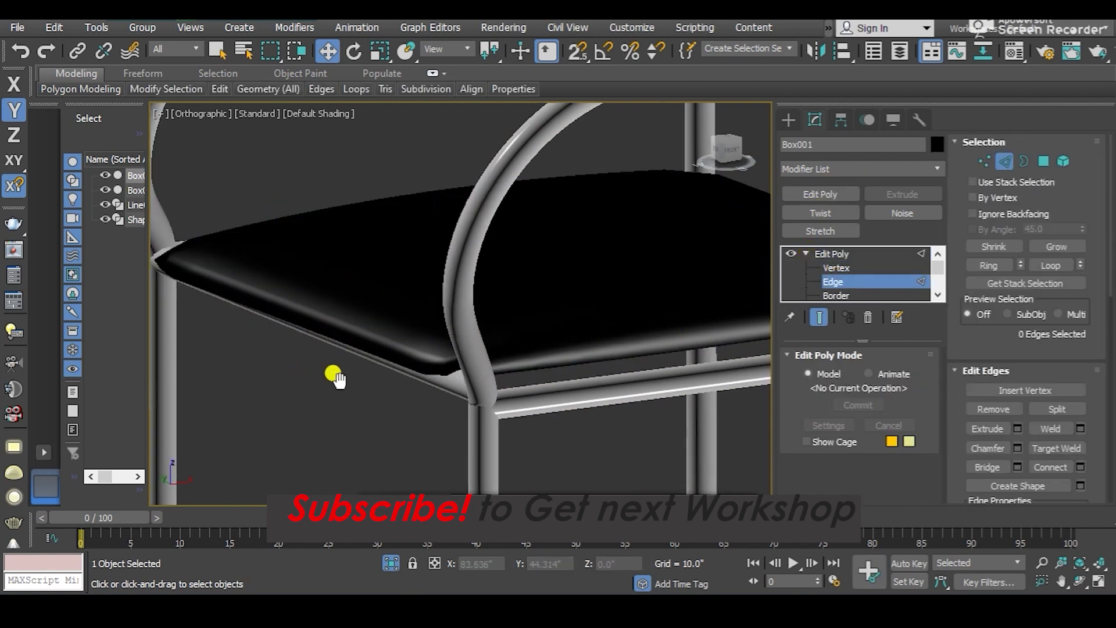
{"action": "key", "text": "F4"}
{"action": "scroll", "coordinate": [366, 346], "scroll_direction": "up", "scroll_amount": 1}
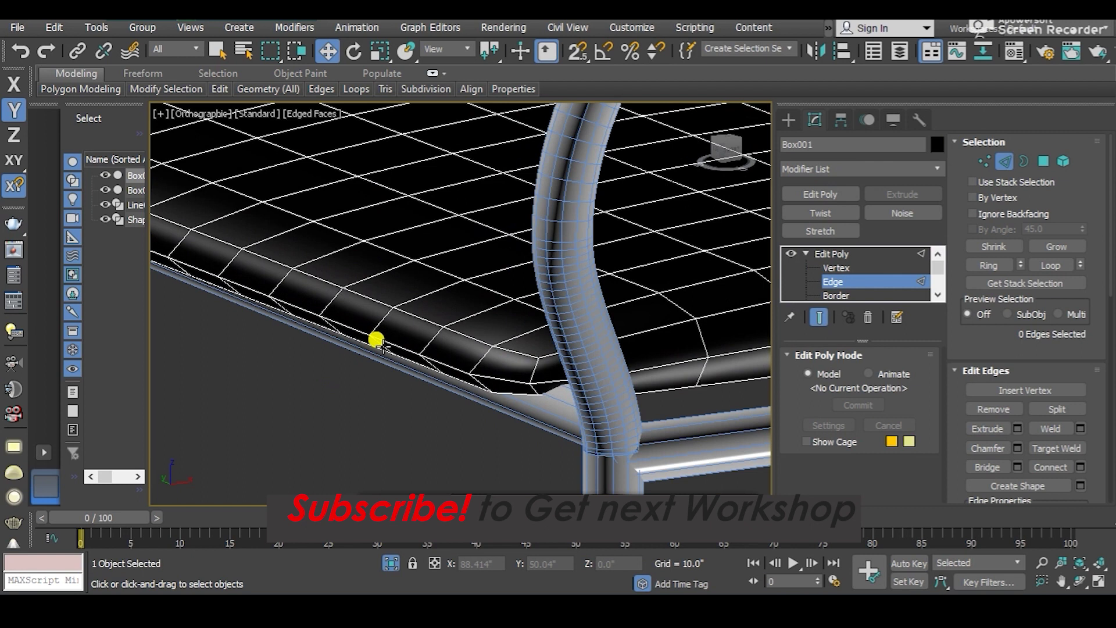
{"action": "left_click", "coordinate": [376, 339]}
{"action": "scroll", "coordinate": [411, 347], "scroll_direction": "up", "scroll_amount": 1}
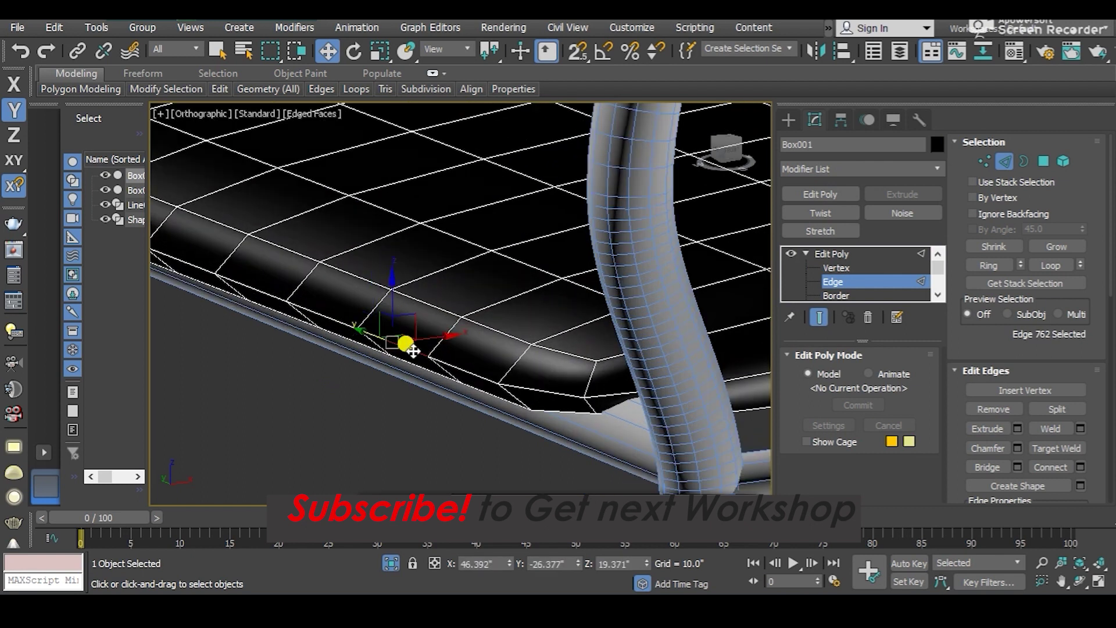
{"action": "middle_click_drag", "start_coordinate": [438, 353], "coordinate": [662, 320], "text": "alt"}
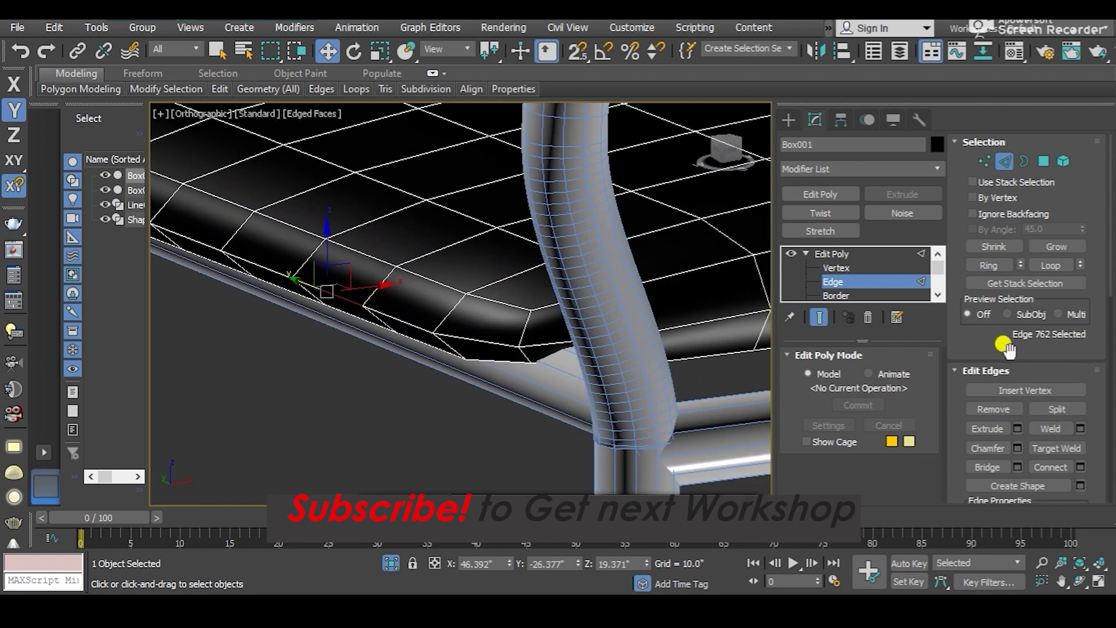
{"action": "left_click", "coordinate": [1053, 265]}
{"action": "mouse_move", "coordinate": [765, 326]}
{"action": "middle_mouse_down", "text": "alt"}
{"action": "mouse_move", "coordinate": [314, 281]}
{"action": "mouse_move", "coordinate": [371, 316]}
{"action": "middle_mouse_up", "text": "alt"}
{"action": "right_click", "coordinate": [512, 323]}
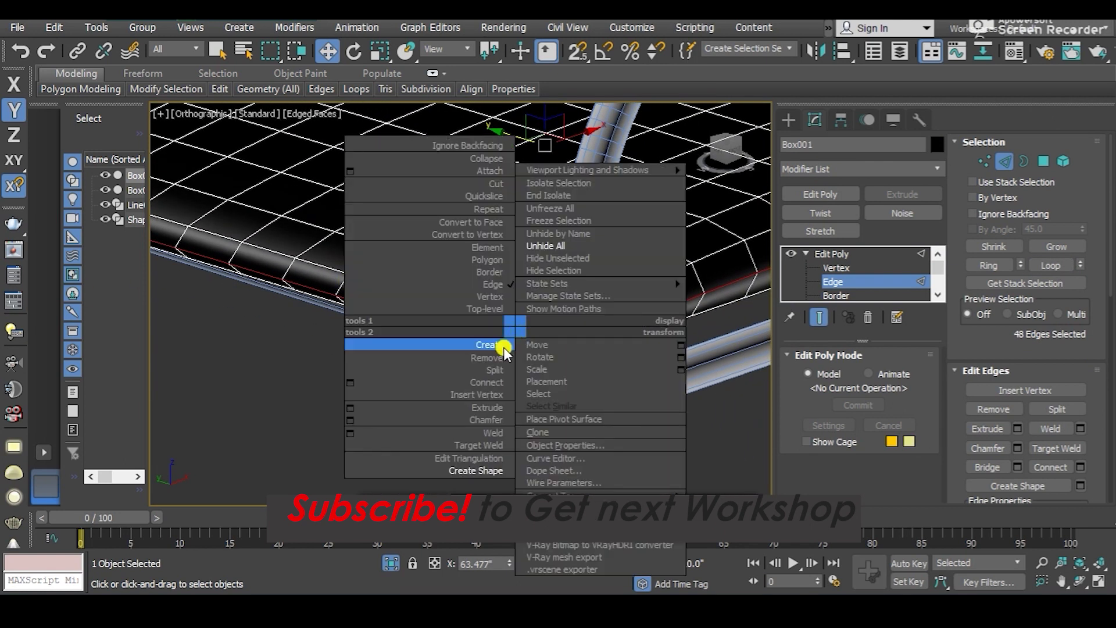
- Create a linear shape, Shape002, from the seat's rim edge loop
{"action": "left_click", "coordinate": [469, 473]}
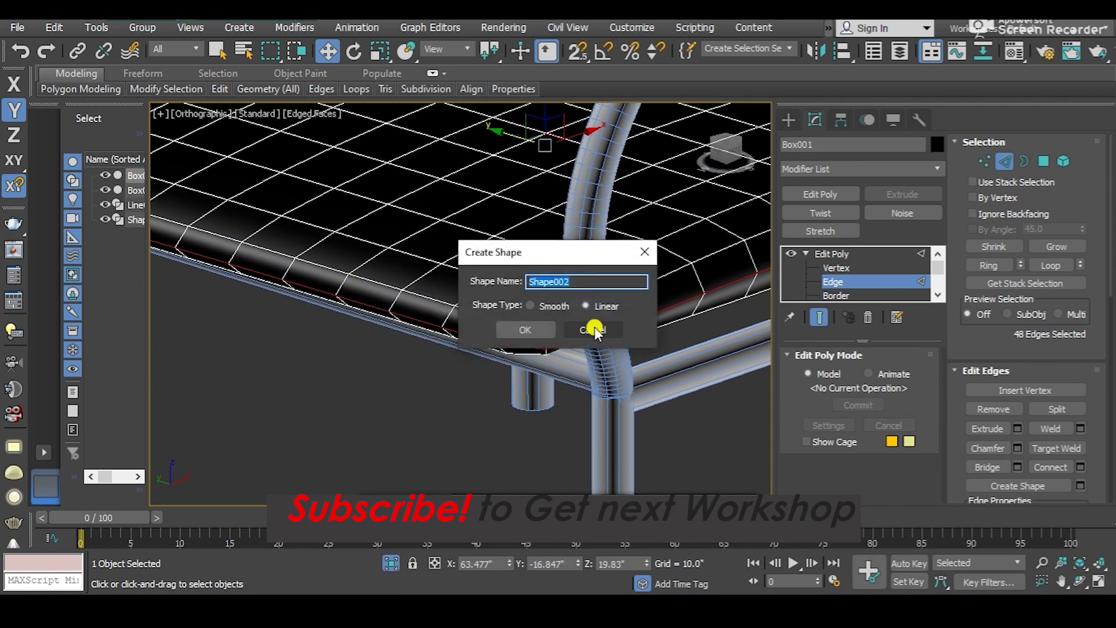
{"action": "left_click", "coordinate": [526, 329]}
{"action": "left_click", "coordinate": [831, 256]}
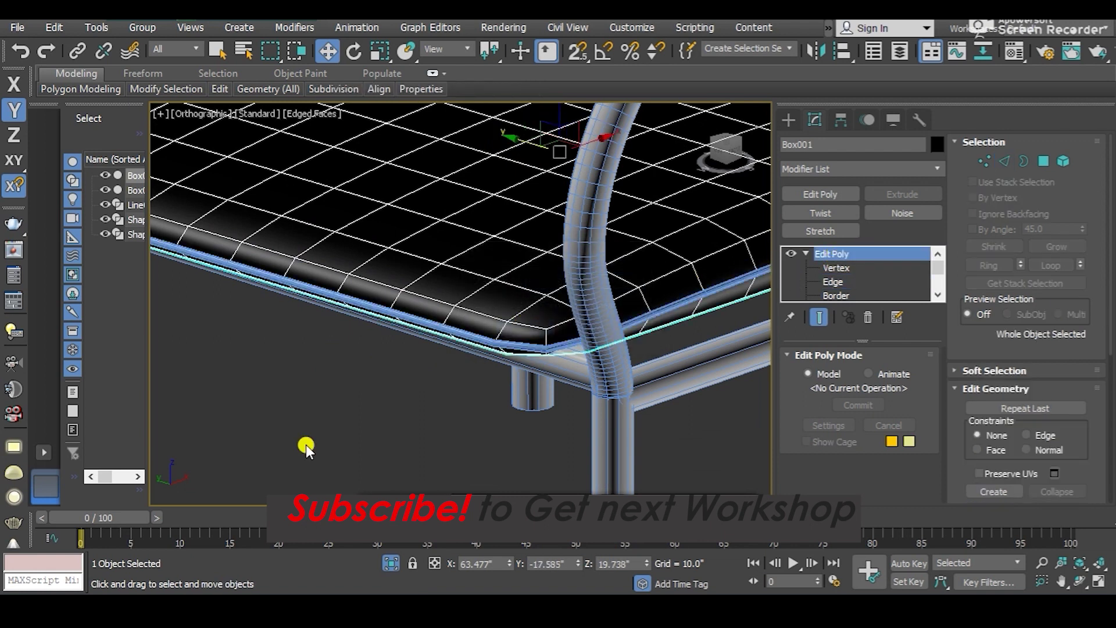
{"action": "left_click", "coordinate": [312, 410]}
{"action": "key", "text": "F4"}
- Select Shape002 and check it in the Material Editor
{"action": "scroll", "coordinate": [378, 330], "scroll_direction": "up", "scroll_amount": 2}
{"action": "left_click", "coordinate": [446, 329]}
{"action": "left_click", "coordinate": [444, 333]}
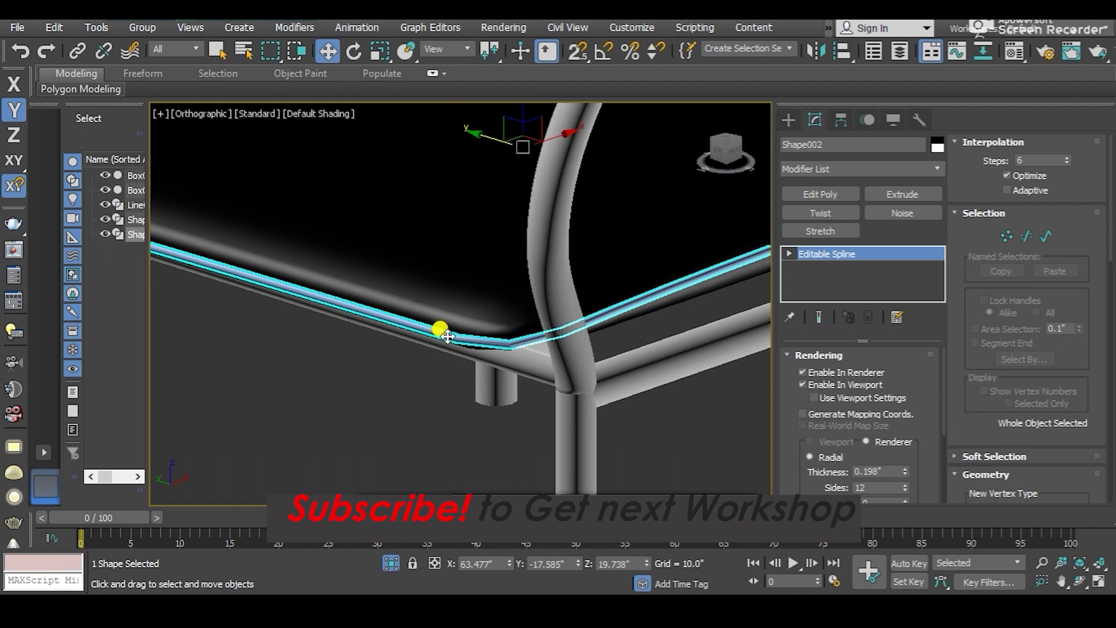
{"action": "key", "text": "m"}
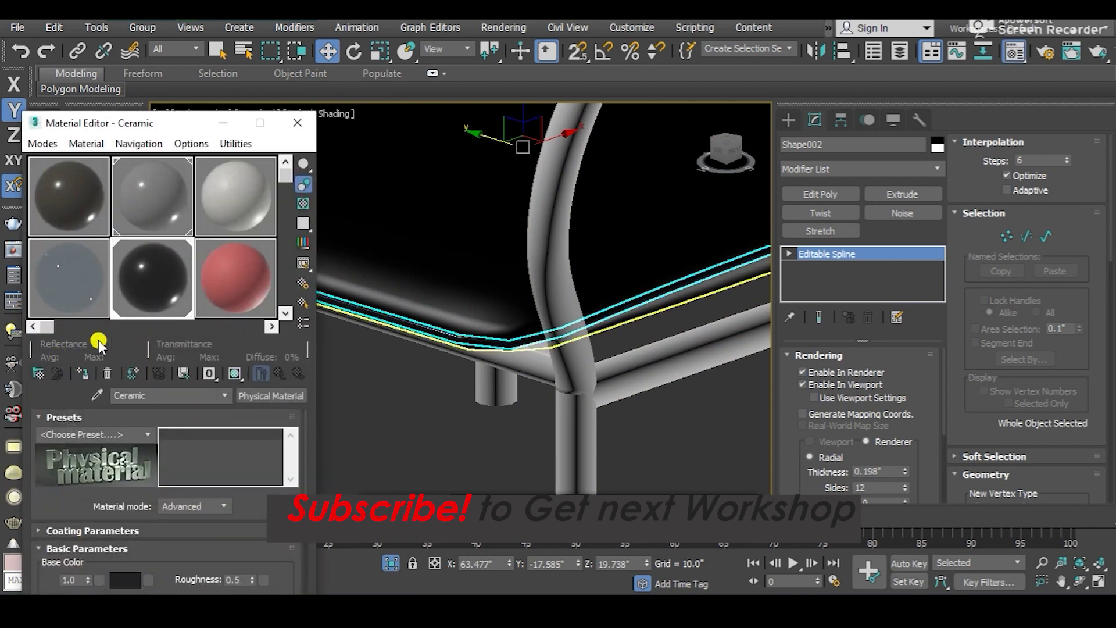
{"action": "left_click", "coordinate": [299, 128]}
{"action": "scroll", "coordinate": [377, 325], "scroll_direction": "down", "scroll_amount": 5}
{"action": "scroll", "coordinate": [378, 324], "scroll_direction": "down", "scroll_amount": 3}
{"action": "left_click", "coordinate": [377, 325]}
- Select the four bottom leg vertices of the Line003 frame at Vertex level
{"action": "mouse_move", "coordinate": [361, 358]}
{"action": "middle_mouse_down", "text": "alt"}
{"action": "mouse_move", "coordinate": [458, 358]}
{"action": "mouse_move", "coordinate": [311, 334]}
{"action": "middle_mouse_up", "text": "alt"}
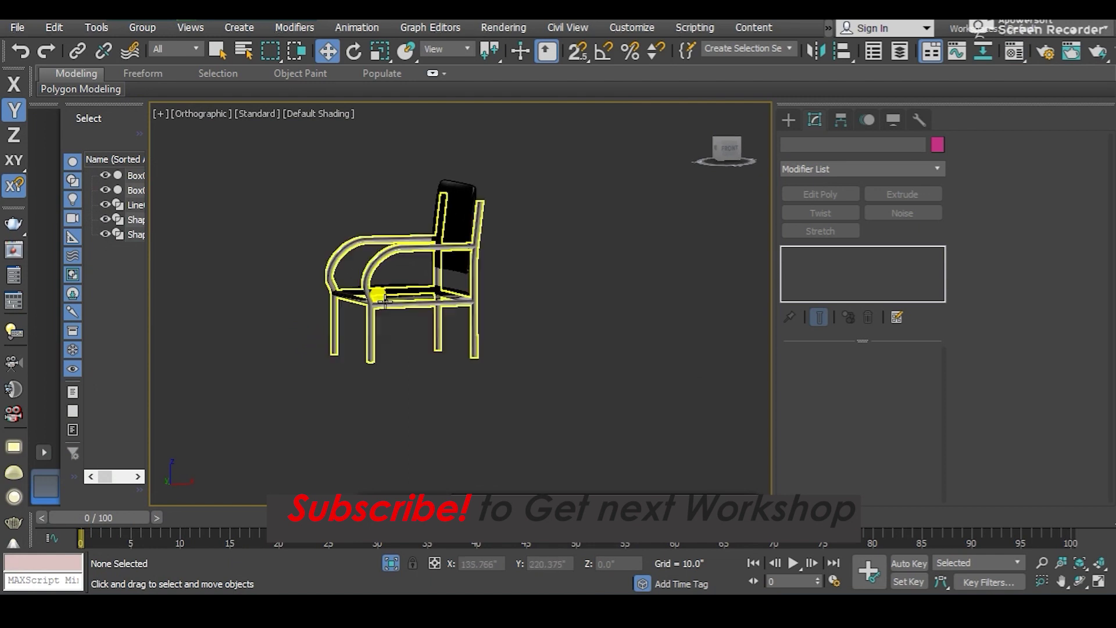
{"action": "scroll", "coordinate": [361, 314], "scroll_direction": "up", "scroll_amount": 2}
{"action": "left_click", "coordinate": [363, 314]}
{"action": "left_click", "coordinate": [828, 264]}
{"action": "middle_click_drag", "start_coordinate": [590, 333], "coordinate": [600, 294]}
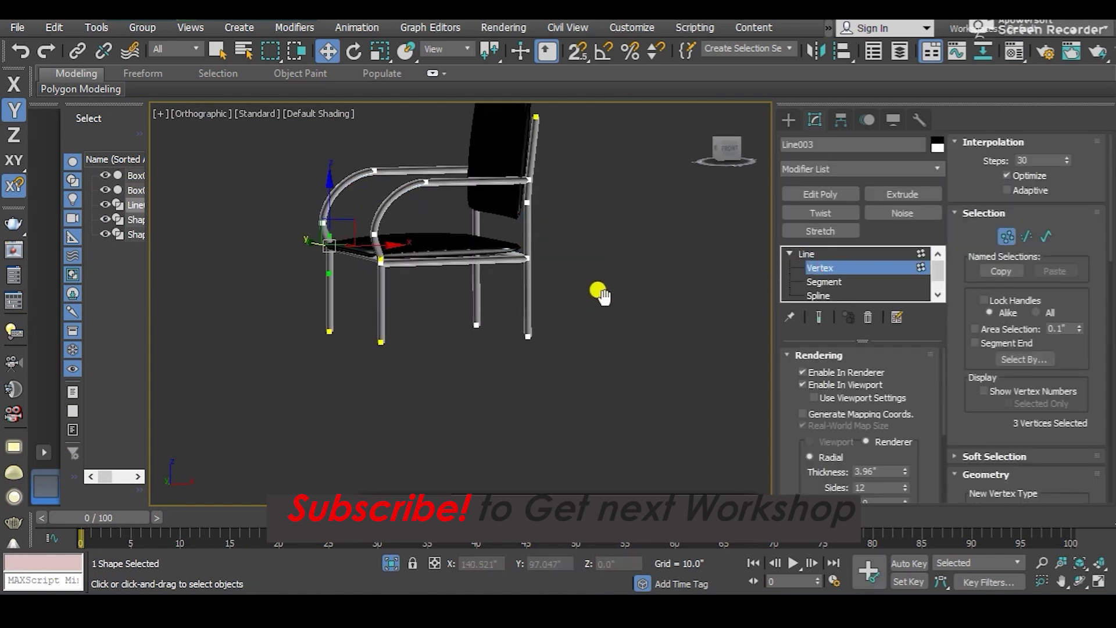
{"action": "left_click_drag", "start_coordinate": [124, 455], "coordinate": [285, 410]}
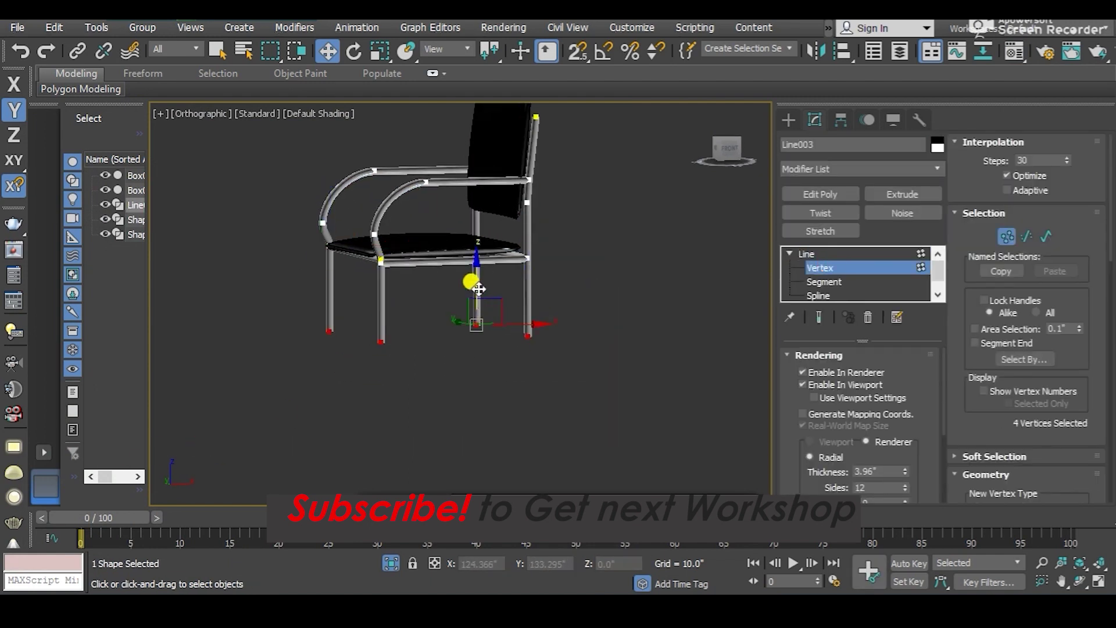
- Move the four leg-end vertices down along Z, then reselect the Box001 seat
{"action": "left_click_drag", "start_coordinate": [477, 286], "coordinate": [476, 306]}
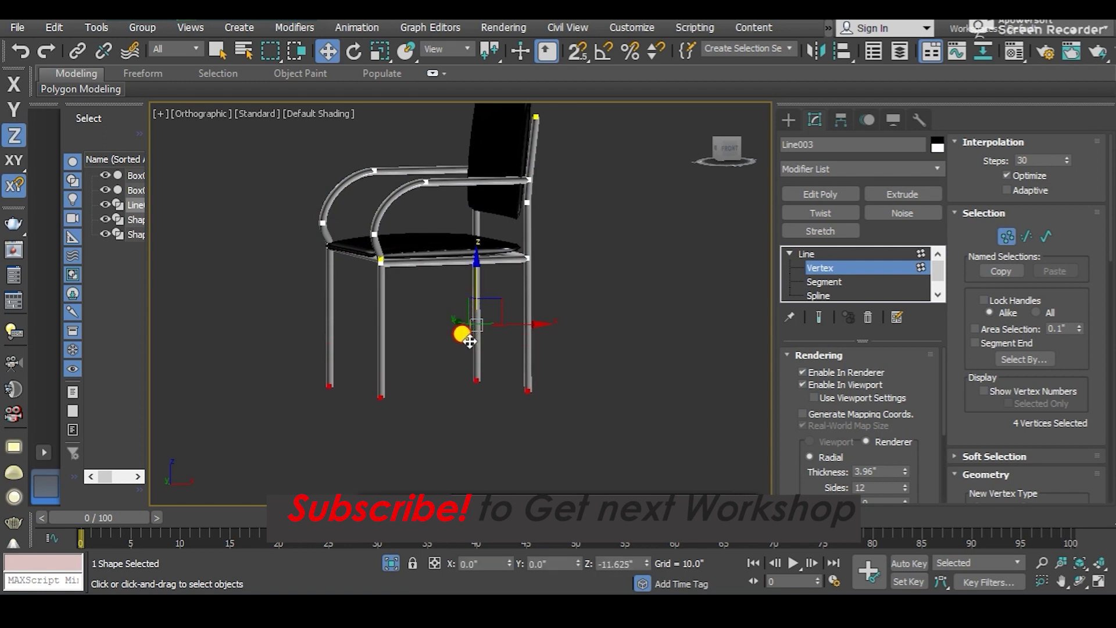
{"action": "mouse_move", "coordinate": [468, 339]}
{"action": "middle_mouse_down", "text": "alt"}
{"action": "mouse_move", "coordinate": [465, 396]}
{"action": "mouse_move", "coordinate": [391, 343]}
{"action": "mouse_move", "coordinate": [474, 380]}
{"action": "mouse_move", "coordinate": [517, 358]}
{"action": "mouse_move", "coordinate": [476, 362]}
{"action": "mouse_move", "coordinate": [462, 380]}
{"action": "mouse_move", "coordinate": [463, 354]}
{"action": "mouse_move", "coordinate": [490, 344]}
{"action": "mouse_move", "coordinate": [467, 362]}
{"action": "mouse_move", "coordinate": [476, 385]}
{"action": "mouse_move", "coordinate": [464, 354]}
{"action": "mouse_move", "coordinate": [471, 452]}
{"action": "mouse_move", "coordinate": [472, 410]}
{"action": "mouse_move", "coordinate": [370, 321]}
{"action": "mouse_move", "coordinate": [366, 299]}
{"action": "mouse_move", "coordinate": [401, 325]}
{"action": "middle_mouse_up", "text": "alt"}
{"action": "left_click", "coordinate": [813, 254]}
{"action": "left_click", "coordinate": [372, 323]}
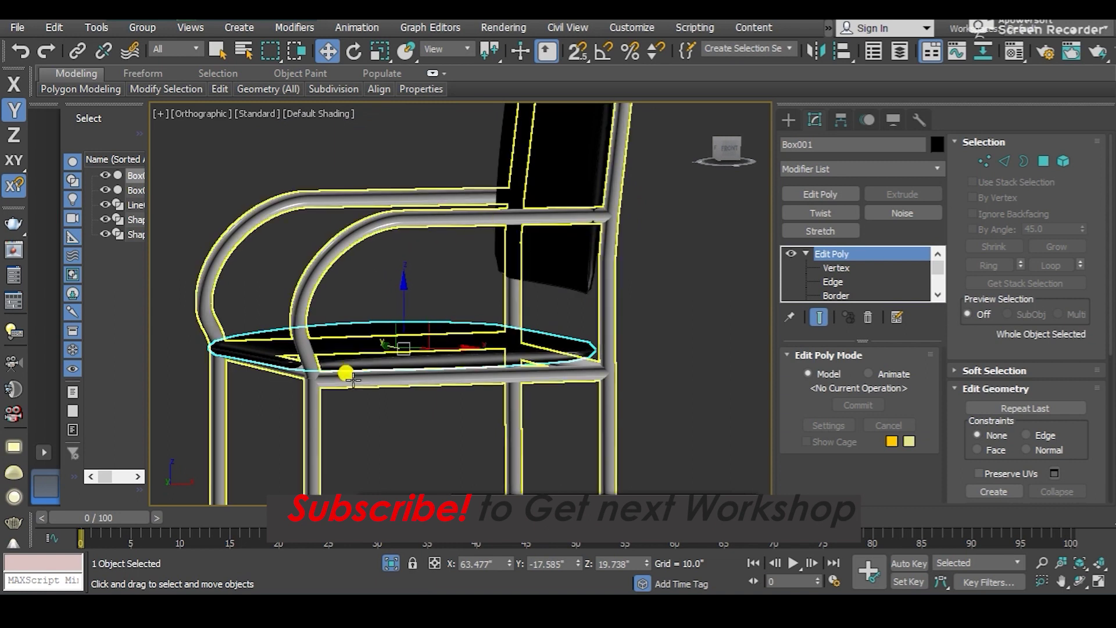
- Select two Line003 vertices at the seat's front corner
{"action": "middle_click_drag", "start_coordinate": [351, 385], "coordinate": [368, 356], "text": "alt"}
{"action": "middle_click_drag", "start_coordinate": [302, 407], "coordinate": [391, 302], "text": "alt"}
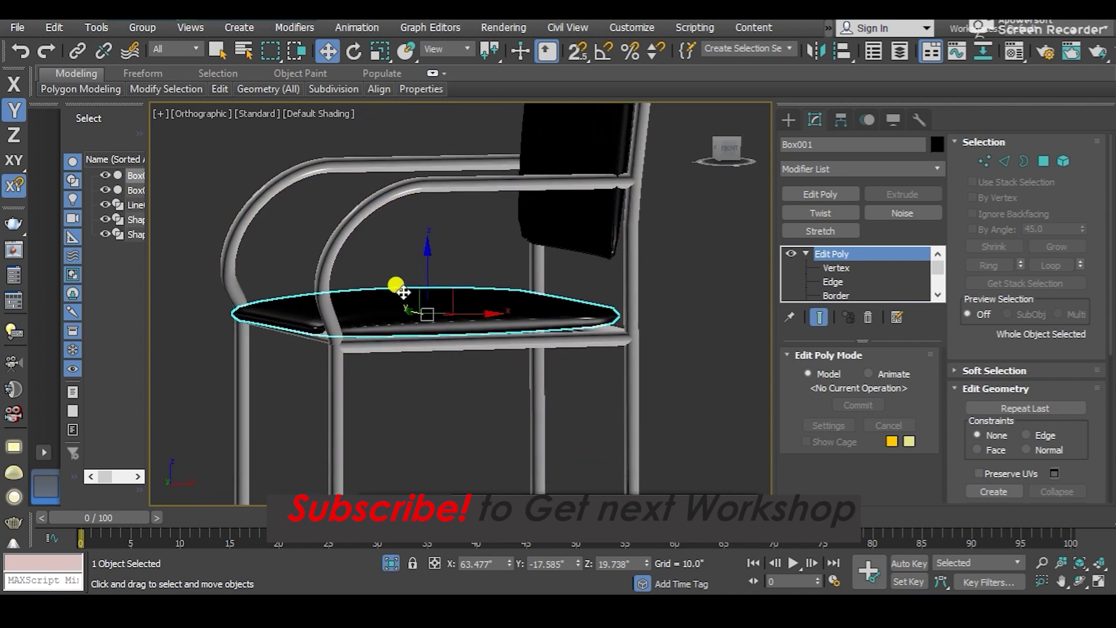
{"action": "scroll", "coordinate": [366, 389], "scroll_direction": "down", "scroll_amount": 3}
{"action": "scroll", "coordinate": [274, 366], "scroll_direction": "up", "scroll_amount": 3}
{"action": "scroll", "coordinate": [249, 328], "scroll_direction": "up", "scroll_amount": 2}
{"action": "left_click", "coordinate": [255, 332]}
{"action": "mouse_move", "coordinate": [244, 349]}
{"action": "middle_mouse_down", "text": "alt"}
{"action": "mouse_move", "coordinate": [256, 319]}
{"action": "mouse_move", "coordinate": [406, 329]}
{"action": "mouse_move", "coordinate": [407, 339]}
{"action": "middle_mouse_up", "text": "alt"}
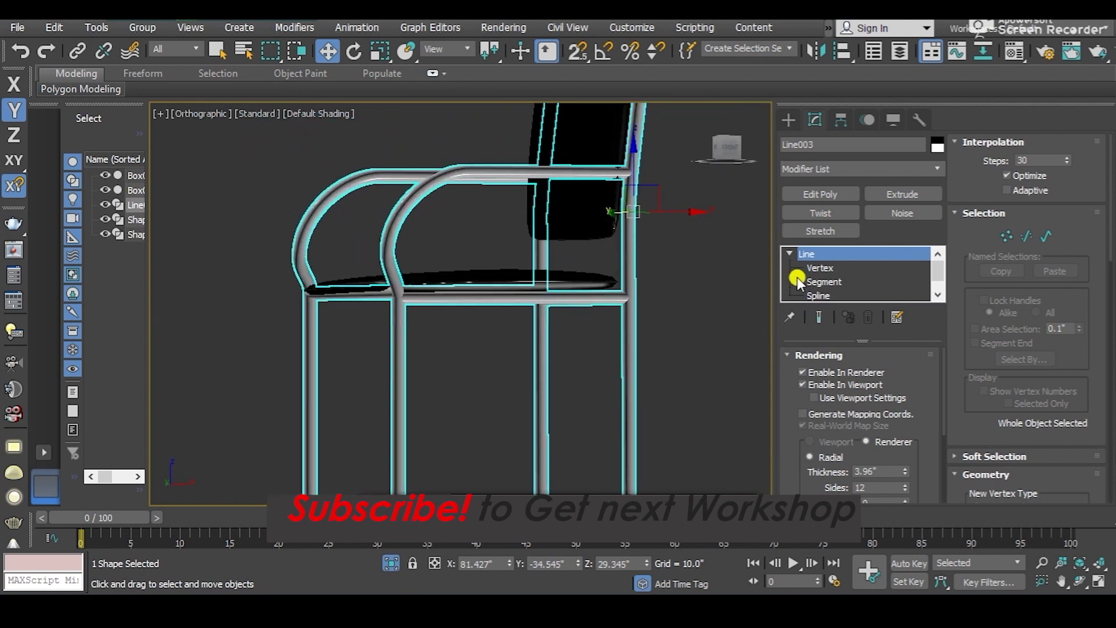
{"action": "left_click", "coordinate": [820, 267]}
{"action": "middle_click_drag", "start_coordinate": [494, 355], "coordinate": [516, 351], "text": "alt"}
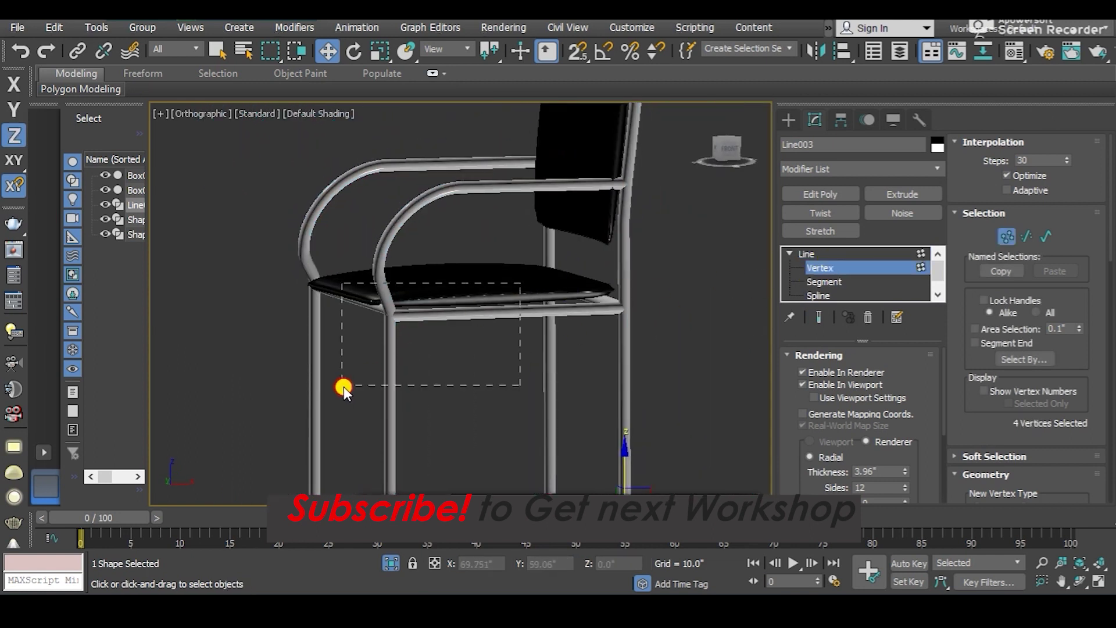
- Turn off Enable In Viewport so the frame shows as thin lines
{"action": "left_click", "coordinate": [824, 387]}
{"action": "scroll", "coordinate": [372, 320], "scroll_direction": "up", "scroll_amount": 5}
{"action": "mouse_move", "coordinate": [372, 320]}
{"action": "middle_mouse_down", "text": "alt"}
{"action": "mouse_move", "coordinate": [441, 305]}
{"action": "mouse_move", "coordinate": [368, 309]}
{"action": "mouse_move", "coordinate": [411, 291]}
{"action": "mouse_move", "coordinate": [391, 308]}
{"action": "mouse_move", "coordinate": [409, 312]}
{"action": "mouse_move", "coordinate": [391, 319]}
{"action": "mouse_move", "coordinate": [454, 329]}
{"action": "mouse_move", "coordinate": [398, 246]}
{"action": "mouse_move", "coordinate": [385, 271]}
{"action": "mouse_move", "coordinate": [498, 292]}
{"action": "mouse_move", "coordinate": [464, 314]}
{"action": "mouse_move", "coordinate": [286, 329]}
{"action": "mouse_move", "coordinate": [459, 355]}
{"action": "middle_mouse_up", "text": "alt"}
{"action": "scroll", "coordinate": [420, 319], "scroll_direction": "up", "scroll_amount": 2}
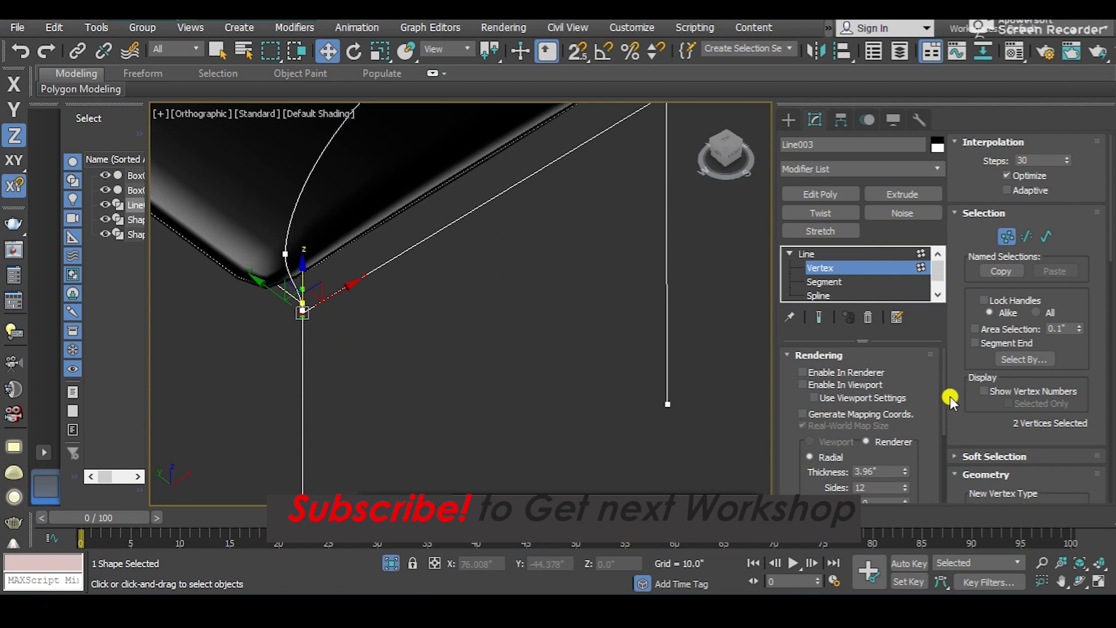
- Scroll down to the Geometry rollout and frame the frame's front seat corner
{"action": "mouse_move", "coordinate": [936, 399]}
{"action": "left_mouse_down"}
{"action": "mouse_move", "coordinate": [925, 347]}
{"action": "mouse_move", "coordinate": [943, 223]}
{"action": "left_mouse_up"}
{"action": "mouse_move", "coordinate": [966, 405]}
{"action": "left_mouse_down"}
{"action": "mouse_move", "coordinate": [967, 250]}
{"action": "mouse_move", "coordinate": [982, 157]}
{"action": "left_mouse_up"}
{"action": "left_click_drag", "start_coordinate": [1047, 348], "coordinate": [1046, 212]}
{"action": "middle_click_drag", "start_coordinate": [454, 326], "coordinate": [523, 326], "text": "alt"}
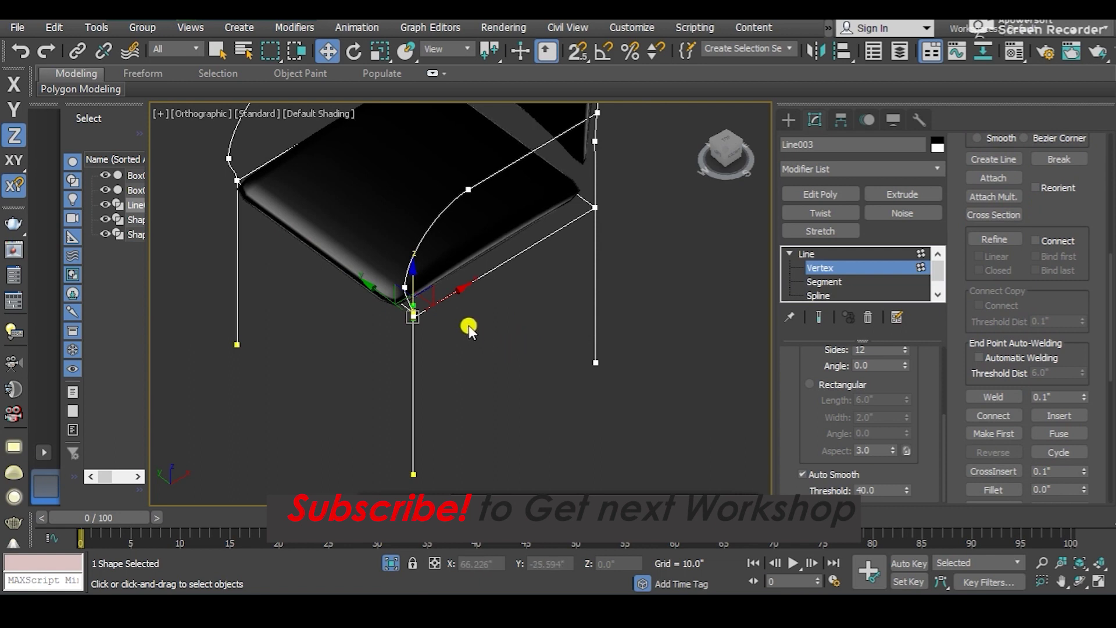
{"action": "mouse_move", "coordinate": [496, 337]}
{"action": "middle_mouse_down", "text": "alt"}
{"action": "mouse_move", "coordinate": [431, 319]}
{"action": "mouse_move", "coordinate": [420, 290]}
{"action": "mouse_move", "coordinate": [519, 266]}
{"action": "mouse_move", "coordinate": [468, 316]}
{"action": "middle_mouse_up", "text": "alt"}
{"action": "scroll", "coordinate": [442, 332], "scroll_direction": "up", "scroll_amount": 3}
{"action": "scroll", "coordinate": [473, 324], "scroll_direction": "down", "scroll_amount": 5}
{"action": "mouse_move", "coordinate": [524, 343]}
{"action": "middle_mouse_down", "text": "alt"}
{"action": "mouse_move", "coordinate": [598, 332]}
{"action": "mouse_move", "coordinate": [483, 340]}
{"action": "mouse_move", "coordinate": [505, 347]}
{"action": "middle_mouse_up", "text": "alt"}
{"action": "scroll", "coordinate": [524, 314], "scroll_direction": "up", "scroll_amount": 2}
{"action": "scroll", "coordinate": [493, 323], "scroll_direction": "up", "scroll_amount": 2}
- Fillet the arm-to-seat-rail corner vertex, then switch to Spline sub-object level
{"action": "mouse_move", "coordinate": [612, 326]}
{"action": "middle_mouse_down", "text": "alt"}
{"action": "mouse_move", "coordinate": [447, 365]}
{"action": "mouse_move", "coordinate": [420, 338]}
{"action": "mouse_move", "coordinate": [458, 318]}
{"action": "middle_mouse_up", "text": "alt"}
{"action": "scroll", "coordinate": [525, 189], "scroll_direction": "down", "scroll_amount": 4}
{"action": "middle_click_drag", "start_coordinate": [525, 189], "coordinate": [509, 200], "text": "alt"}
{"action": "scroll", "coordinate": [531, 335], "scroll_direction": "up", "scroll_amount": 3}
{"action": "scroll", "coordinate": [551, 308], "scroll_direction": "down", "scroll_amount": 4}
{"action": "mouse_move", "coordinate": [551, 308]}
{"action": "middle_mouse_down", "text": "alt"}
{"action": "mouse_move", "coordinate": [507, 244]}
{"action": "mouse_move", "coordinate": [549, 345]}
{"action": "middle_mouse_up", "text": "alt"}
{"action": "scroll", "coordinate": [549, 344], "scroll_direction": "up", "scroll_amount": 4}
{"action": "left_click_drag", "start_coordinate": [955, 435], "coordinate": [956, 355]}
{"action": "scroll", "coordinate": [498, 299], "scroll_direction": "up", "scroll_amount": 1}
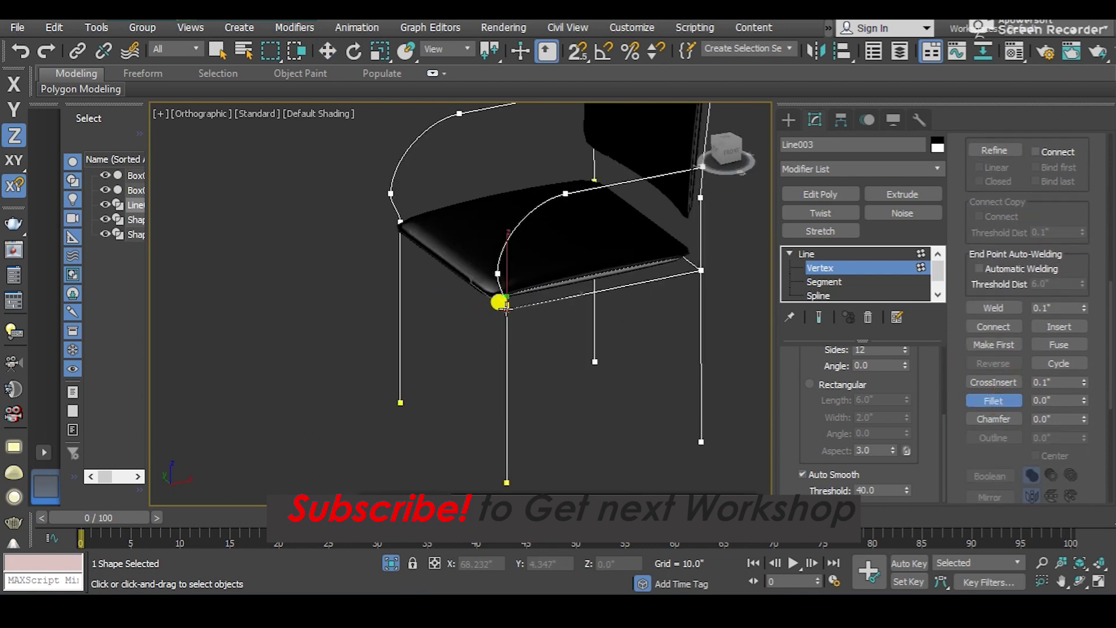
{"action": "scroll", "coordinate": [503, 296], "scroll_direction": "up", "scroll_amount": 3}
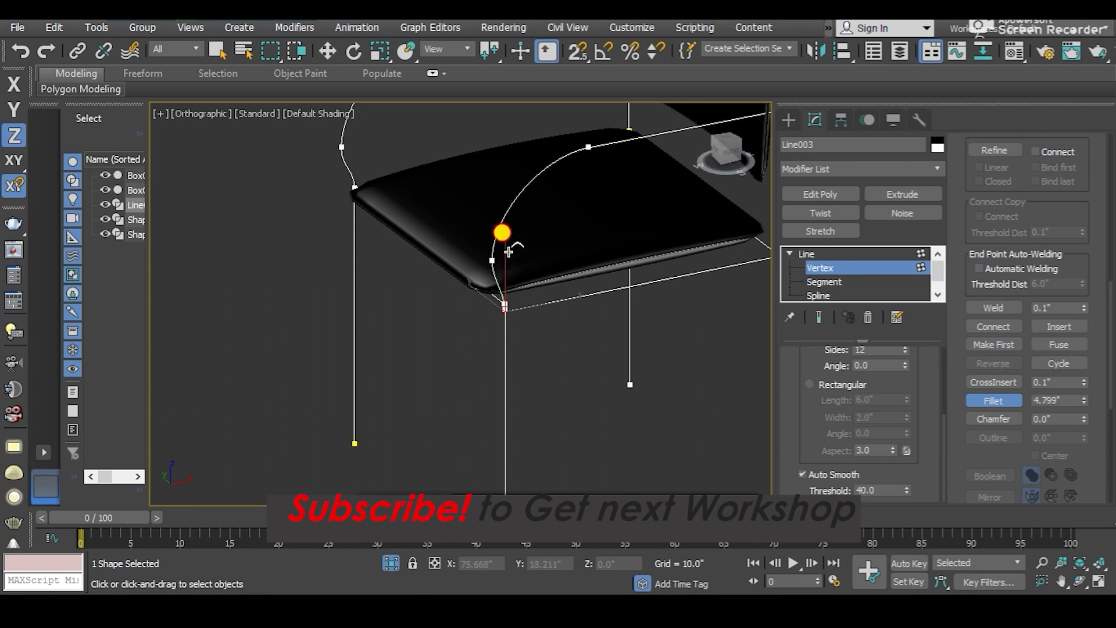
{"action": "scroll", "coordinate": [546, 303], "scroll_direction": "down", "scroll_amount": 2}
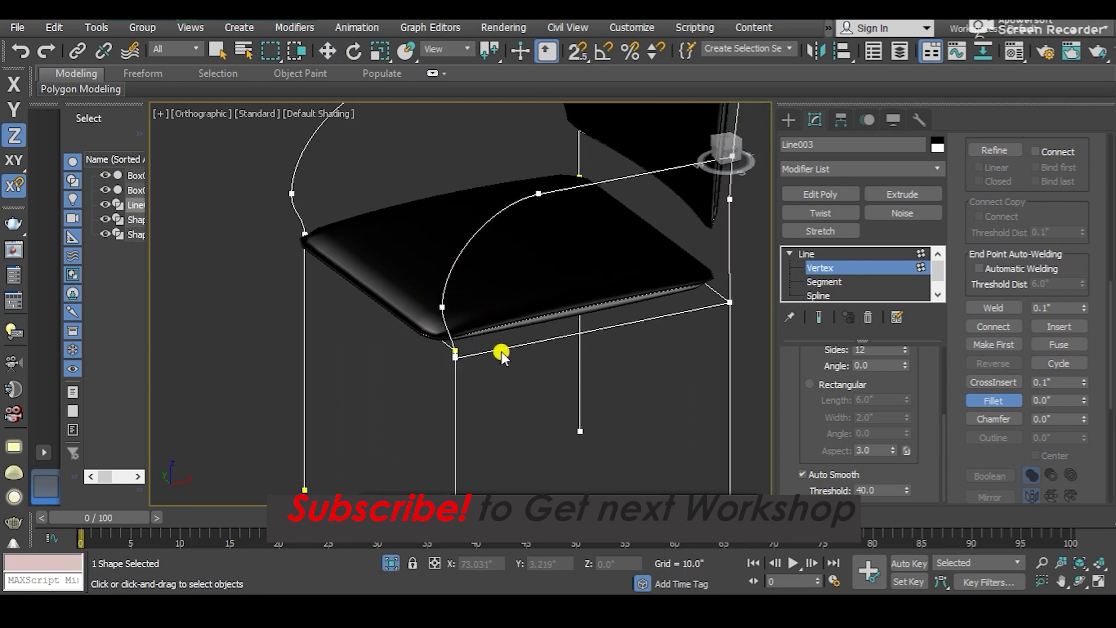
{"action": "scroll", "coordinate": [487, 327], "scroll_direction": "down", "scroll_amount": 2}
{"action": "left_click", "coordinate": [817, 295]}
{"action": "middle_click_drag", "start_coordinate": [427, 287], "coordinate": [473, 249], "text": "alt"}
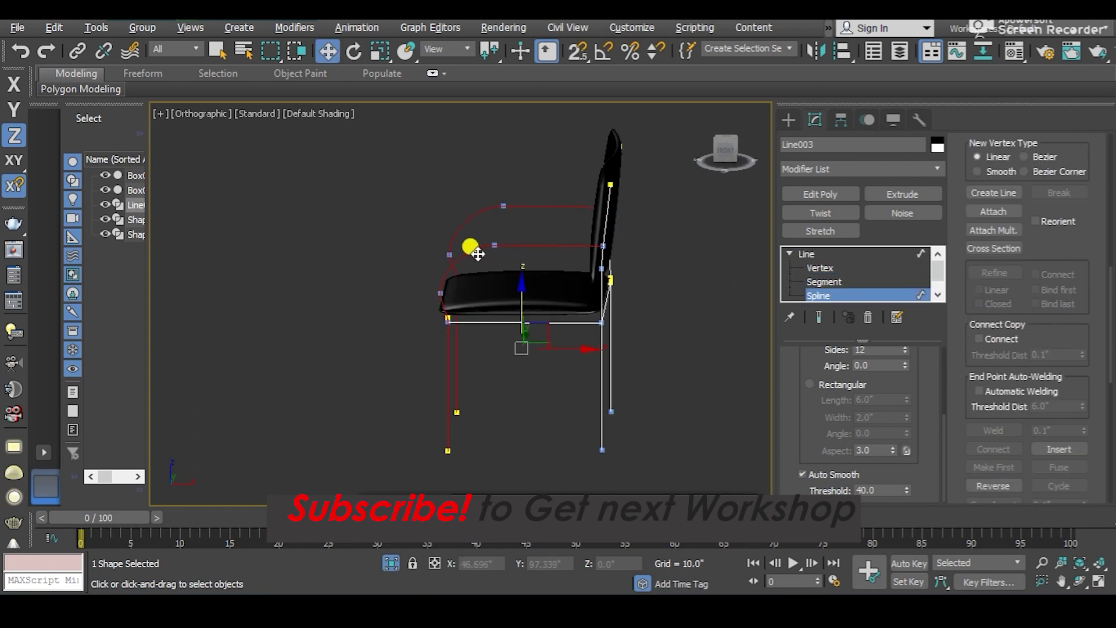
- Select the two curved arm rail segments of the frame at Segment level
{"action": "left_click", "coordinate": [824, 281]}
{"action": "left_click_drag", "start_coordinate": [518, 159], "coordinate": [392, 270]}
{"action": "mouse_move", "coordinate": [393, 270]}
{"action": "middle_mouse_down", "text": "alt"}
{"action": "mouse_move", "coordinate": [473, 242]}
{"action": "mouse_move", "coordinate": [481, 267]}
{"action": "middle_mouse_up", "text": "alt"}
{"action": "scroll", "coordinate": [459, 294], "scroll_direction": "up", "scroll_amount": 4}
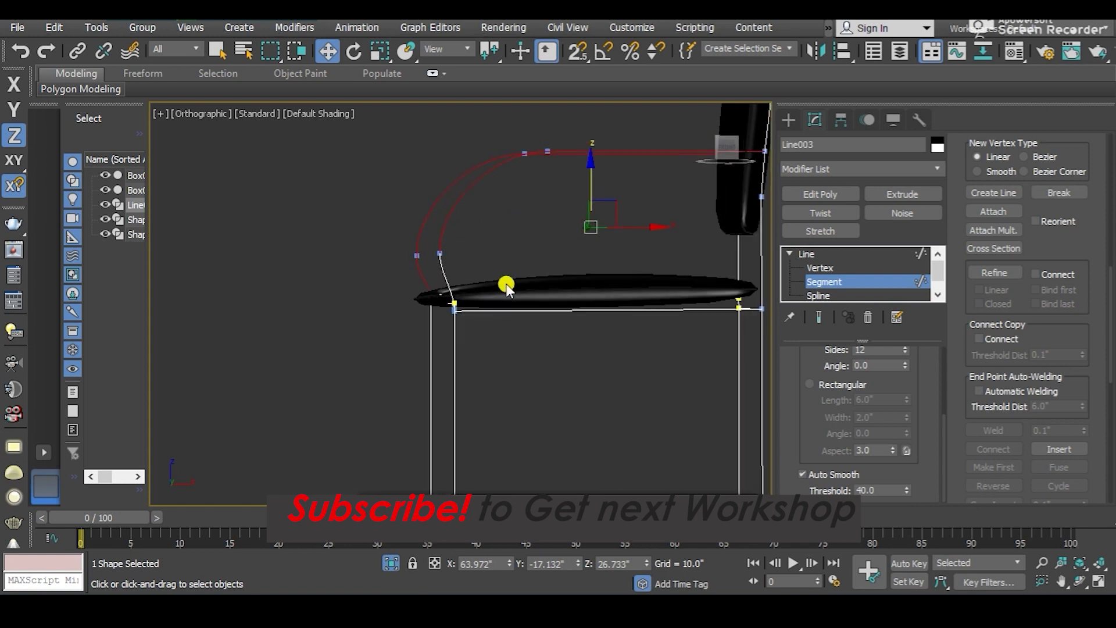
{"action": "scroll", "coordinate": [277, 306], "scroll_direction": "up", "scroll_amount": 3}
{"action": "scroll", "coordinate": [473, 313], "scroll_direction": "up", "scroll_amount": 2}
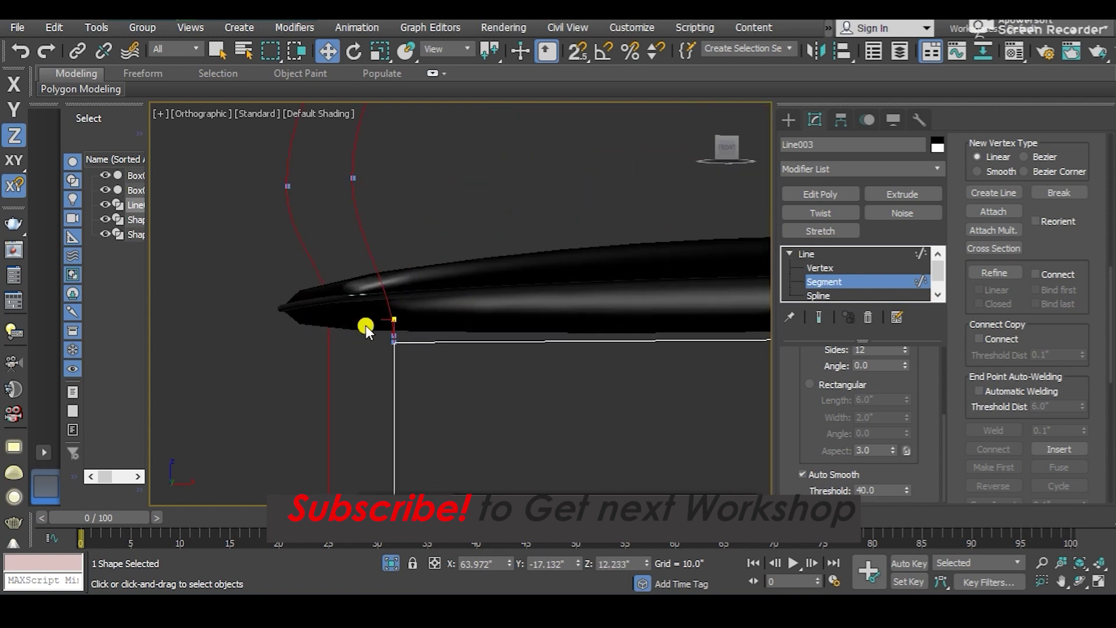
{"action": "scroll", "coordinate": [358, 326], "scroll_direction": "down", "scroll_amount": 3}
{"action": "scroll", "coordinate": [439, 325], "scroll_direction": "down", "scroll_amount": 2}
{"action": "middle_click_drag", "start_coordinate": [439, 324], "coordinate": [341, 235], "text": "alt"}
{"action": "scroll", "coordinate": [264, 412], "scroll_direction": "down", "scroll_amount": 3}
{"action": "mouse_move", "coordinate": [264, 412]}
{"action": "middle_mouse_down", "text": "alt"}
{"action": "mouse_move", "coordinate": [535, 361]}
{"action": "mouse_move", "coordinate": [553, 394]}
{"action": "mouse_move", "coordinate": [568, 361]}
{"action": "mouse_move", "coordinate": [600, 376]}
{"action": "middle_mouse_up", "text": "alt"}
{"action": "scroll", "coordinate": [441, 364], "scroll_direction": "up", "scroll_amount": 5}
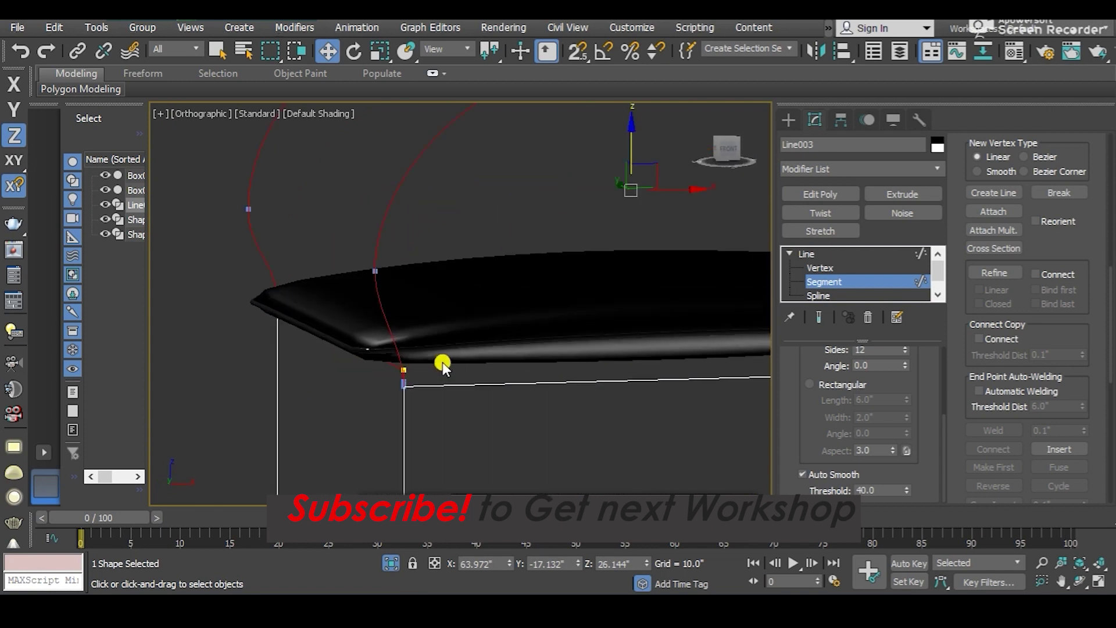
{"action": "scroll", "coordinate": [411, 391], "scroll_direction": "up", "scroll_amount": 3}
{"action": "scroll", "coordinate": [413, 388], "scroll_direction": "up", "scroll_amount": 2}
{"action": "scroll", "coordinate": [432, 388], "scroll_direction": "down", "scroll_amount": 5}
{"action": "mouse_move", "coordinate": [369, 381]}
{"action": "middle_mouse_down", "text": "alt"}
{"action": "mouse_move", "coordinate": [497, 378]}
{"action": "mouse_move", "coordinate": [449, 417]}
{"action": "middle_mouse_up", "text": "alt"}
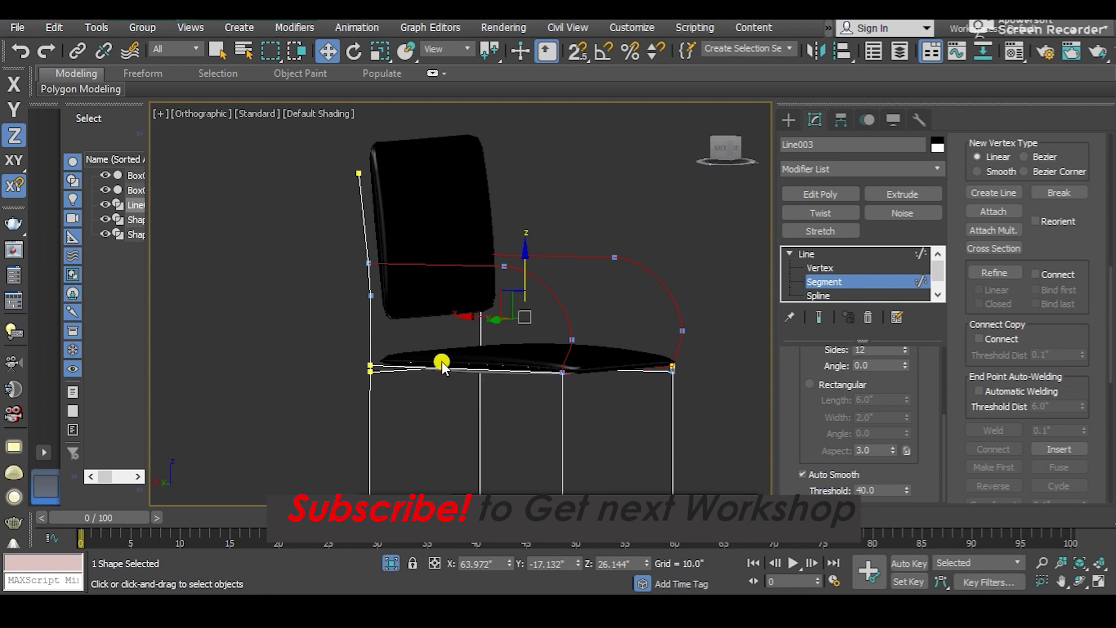
{"action": "middle_click_drag", "start_coordinate": [441, 365], "coordinate": [294, 366], "text": "alt"}
{"action": "mouse_move", "coordinate": [531, 398]}
{"action": "middle_mouse_down", "text": "alt"}
{"action": "mouse_move", "coordinate": [520, 437]}
{"action": "mouse_move", "coordinate": [568, 326]}
{"action": "mouse_move", "coordinate": [529, 317]}
{"action": "mouse_move", "coordinate": [540, 349]}
{"action": "middle_mouse_up", "text": "alt"}
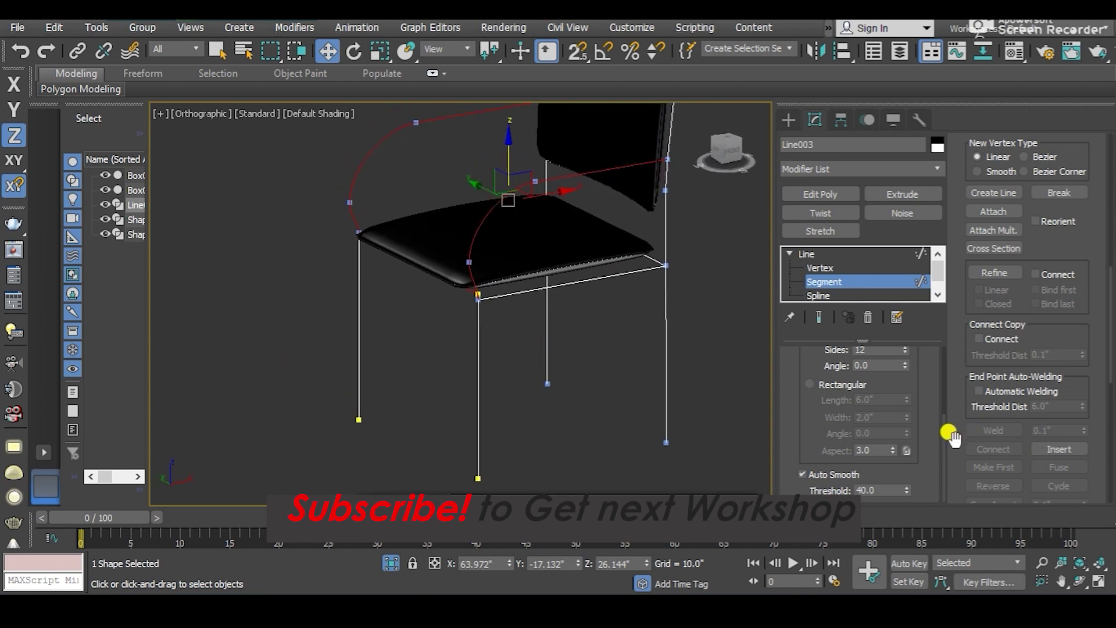
- Detach the selected arm rail segments into a new shape named Shape003
{"action": "left_click_drag", "start_coordinate": [950, 435], "coordinate": [986, 105]}
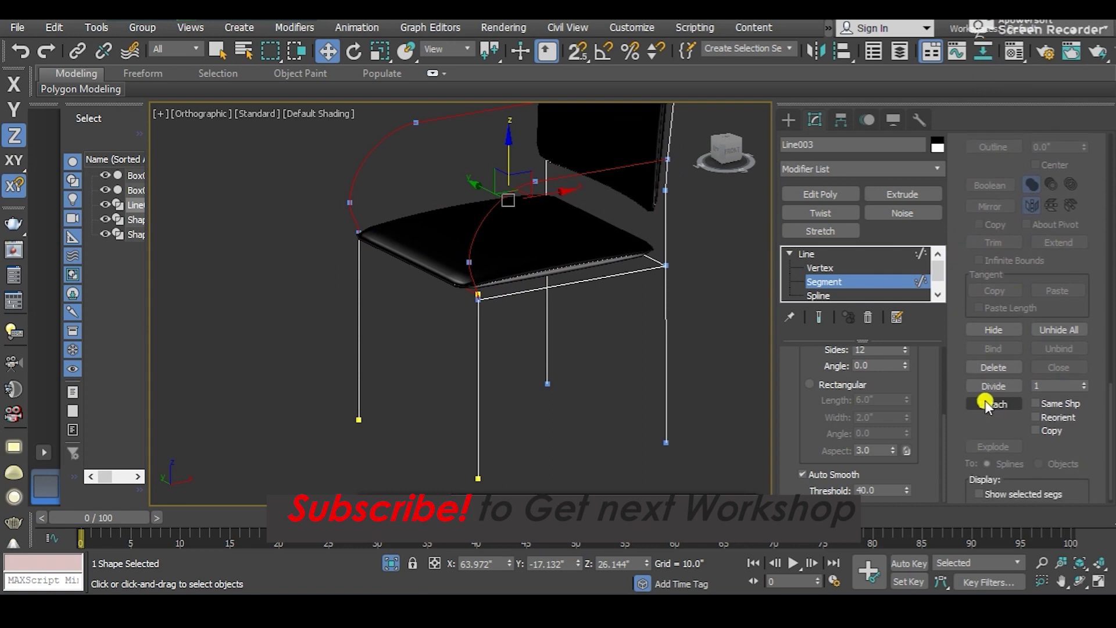
{"action": "left_click", "coordinate": [985, 401]}
{"action": "left_click", "coordinate": [591, 312]}
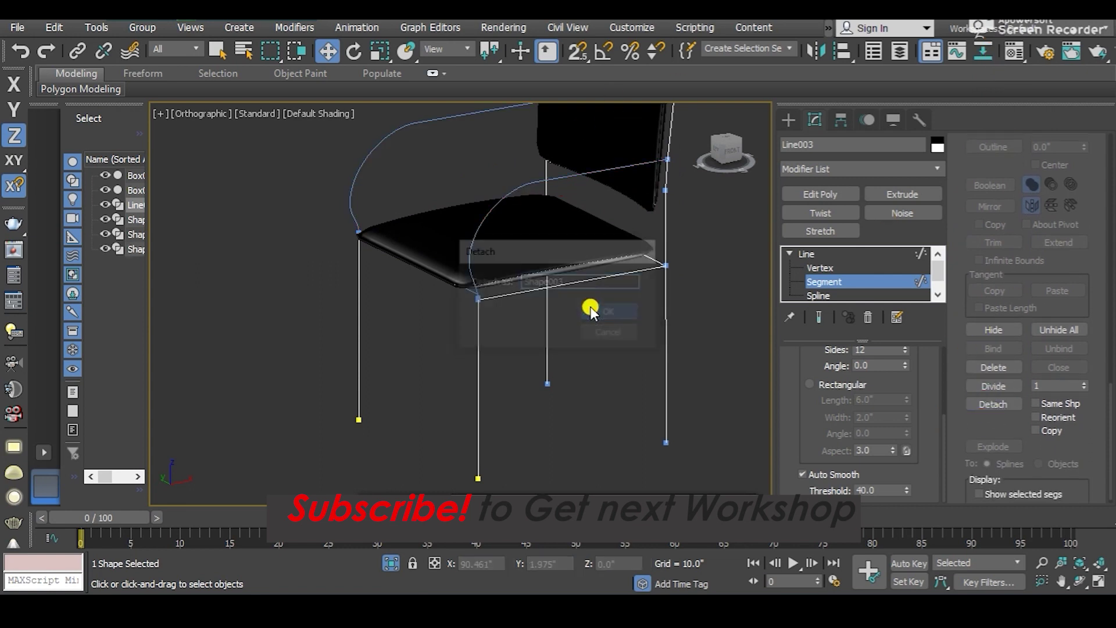
{"action": "left_click", "coordinate": [828, 253]}
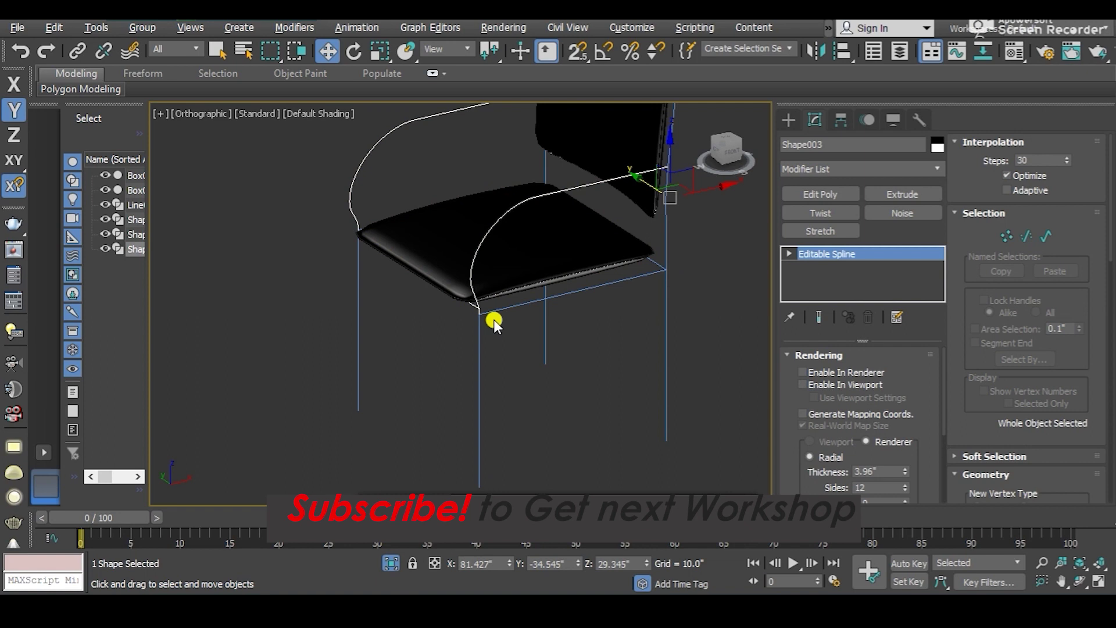
{"action": "mouse_move", "coordinate": [494, 319]}
{"action": "middle_mouse_down", "text": "alt"}
{"action": "mouse_move", "coordinate": [507, 355]}
{"action": "mouse_move", "coordinate": [453, 315]}
{"action": "mouse_move", "coordinate": [464, 374]}
{"action": "mouse_move", "coordinate": [500, 348]}
{"action": "mouse_move", "coordinate": [470, 274]}
{"action": "middle_mouse_up", "text": "alt"}
- Isolate Line003 and convert its front corner vertices to Corner type
{"action": "key", "text": "alt+q"}
{"action": "left_click", "coordinate": [820, 267]}
{"action": "middle_click_drag", "start_coordinate": [395, 300], "coordinate": [407, 325]}
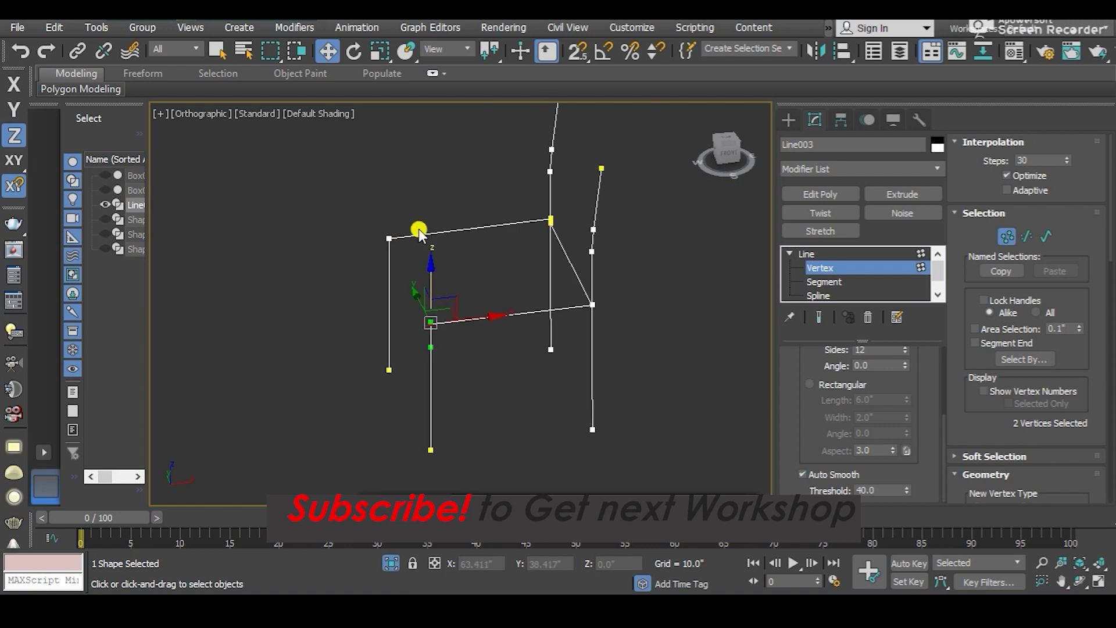
{"action": "left_click_drag", "start_coordinate": [401, 224], "coordinate": [381, 247], "text": "ctrl"}
{"action": "middle_click_drag", "start_coordinate": [420, 326], "coordinate": [438, 316], "text": "alt"}
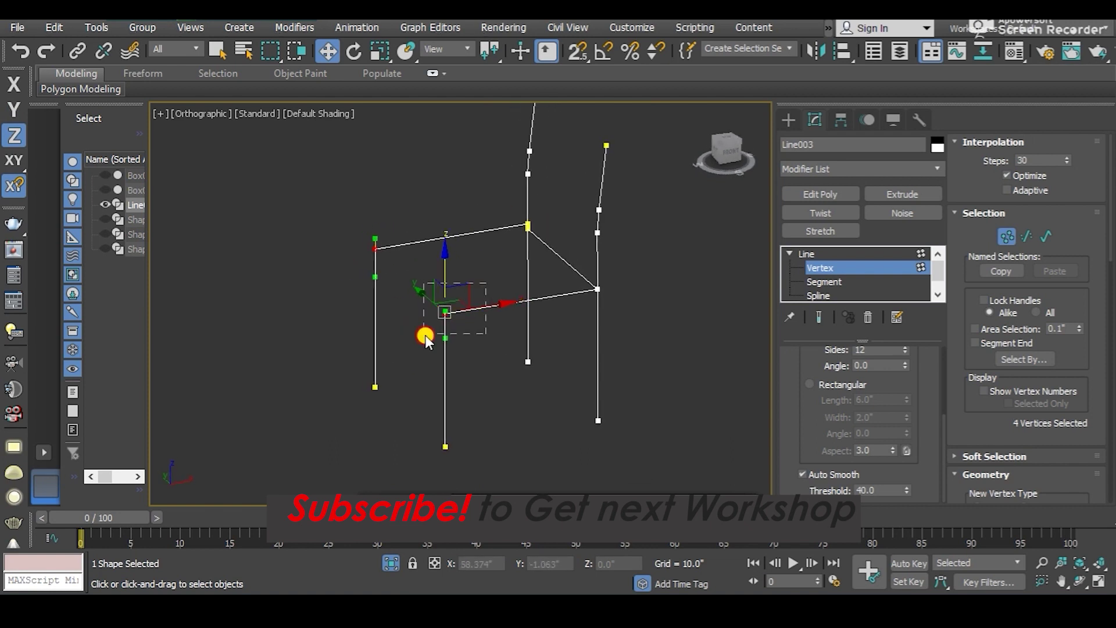
{"action": "scroll", "coordinate": [459, 297], "scroll_direction": "up", "scroll_amount": 5}
{"action": "mouse_move", "coordinate": [462, 297]}
{"action": "middle_mouse_down", "text": "alt"}
{"action": "mouse_move", "coordinate": [451, 345]}
{"action": "mouse_move", "coordinate": [367, 348]}
{"action": "mouse_move", "coordinate": [451, 306]}
{"action": "mouse_move", "coordinate": [433, 298]}
{"action": "mouse_move", "coordinate": [510, 311]}
{"action": "mouse_move", "coordinate": [498, 298]}
{"action": "mouse_move", "coordinate": [463, 331]}
{"action": "mouse_move", "coordinate": [461, 291]}
{"action": "mouse_move", "coordinate": [473, 294]}
{"action": "middle_mouse_up", "text": "alt"}
{"action": "right_click", "coordinate": [470, 291]}
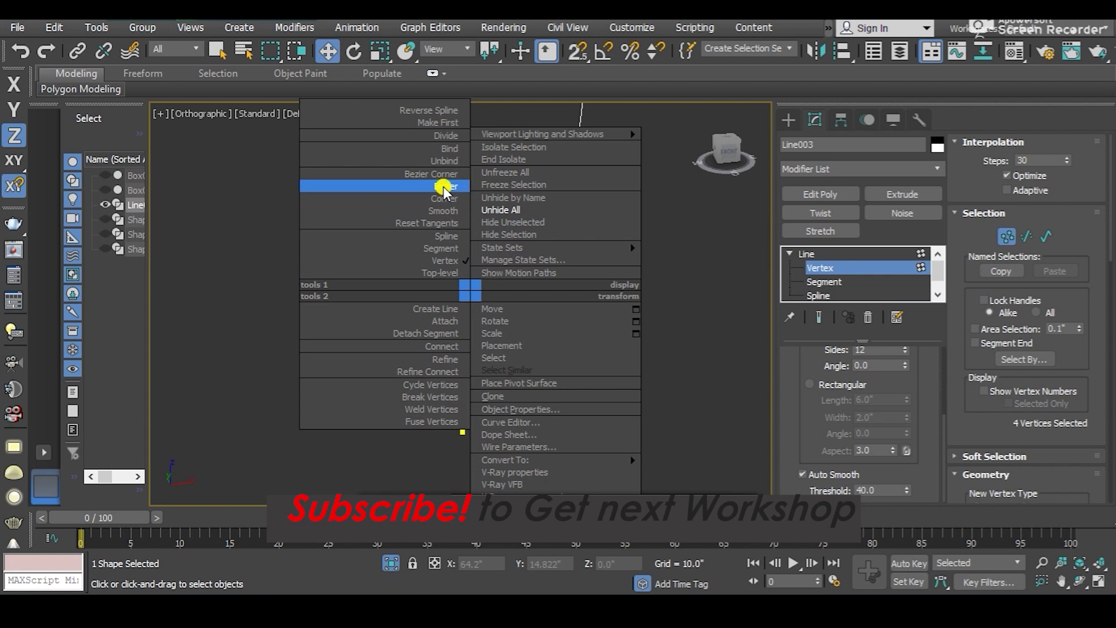
{"action": "left_click", "coordinate": [442, 198]}
- Snap the loose leg-end vertex onto the front rail corner, with snapping set to 3D
{"action": "middle_click_drag", "start_coordinate": [452, 272], "coordinate": [524, 326], "text": "alt"}
{"action": "left_click_drag", "start_coordinate": [984, 431], "coordinate": [967, 187]}
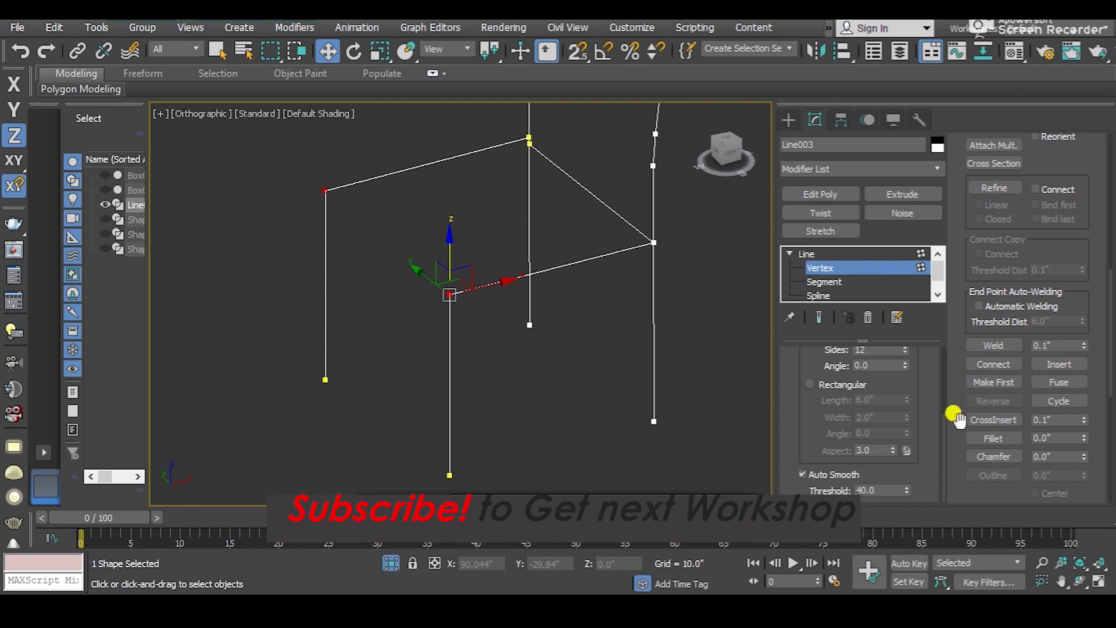
{"action": "left_click", "coordinate": [993, 437]}
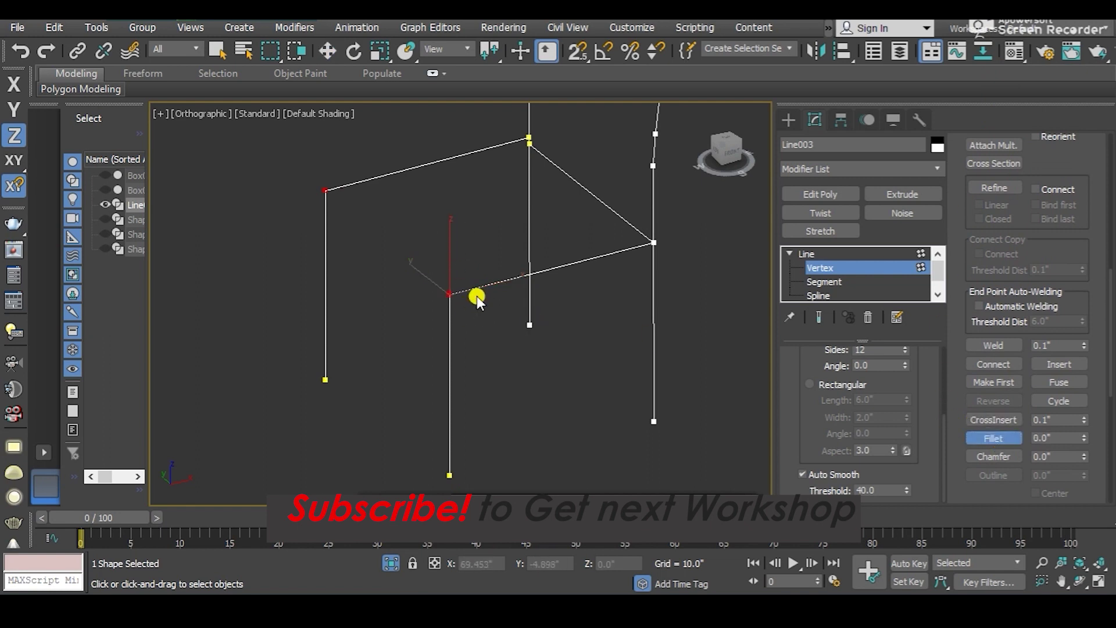
{"action": "key", "text": "w"}
{"action": "scroll", "coordinate": [445, 303], "scroll_direction": "up", "scroll_amount": 3}
{"action": "scroll", "coordinate": [437, 307], "scroll_direction": "up", "scroll_amount": 3}
{"action": "mouse_move", "coordinate": [435, 283]}
{"action": "middle_mouse_down", "text": "alt"}
{"action": "mouse_move", "coordinate": [455, 319]}
{"action": "mouse_move", "coordinate": [389, 281]}
{"action": "mouse_move", "coordinate": [511, 264]}
{"action": "middle_mouse_up", "text": "alt"}
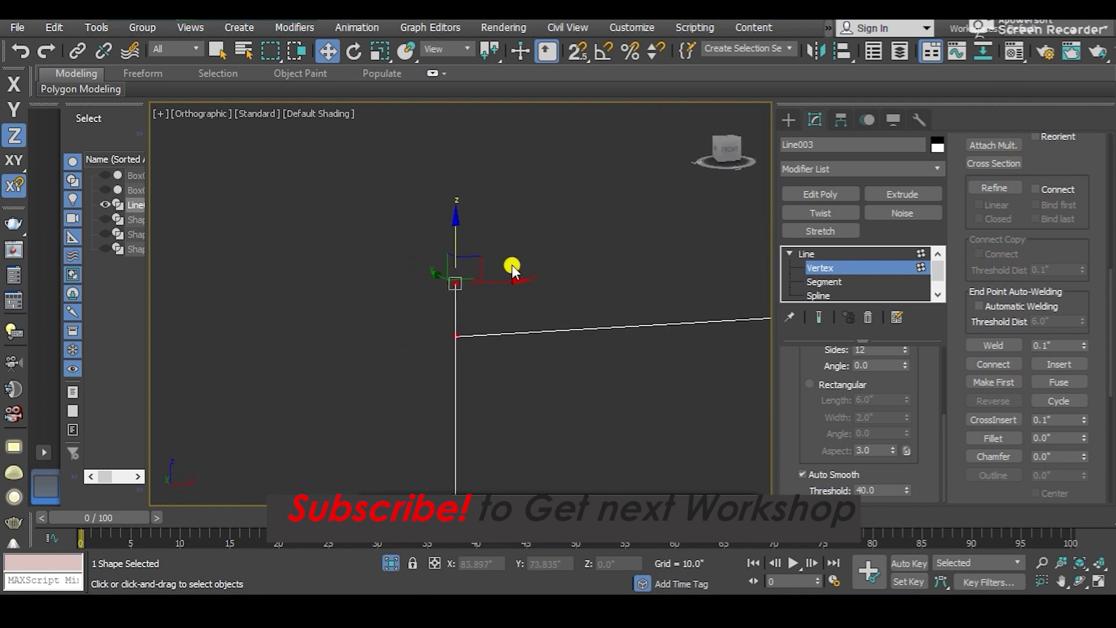
{"action": "left_click_drag", "start_coordinate": [456, 251], "coordinate": [459, 338]}
{"action": "key", "text": "s"}
{"action": "mouse_move", "coordinate": [458, 337]}
{"action": "middle_mouse_down", "text": "alt"}
{"action": "mouse_move", "coordinate": [463, 324]}
{"action": "mouse_move", "coordinate": [419, 361]}
{"action": "mouse_move", "coordinate": [509, 277]}
{"action": "mouse_move", "coordinate": [457, 240]}
{"action": "middle_mouse_up", "text": "alt"}
{"action": "left_click_drag", "start_coordinate": [490, 220], "coordinate": [485, 301]}
{"action": "mouse_move", "coordinate": [527, 190]}
{"action": "middle_mouse_down", "text": "alt"}
{"action": "mouse_move", "coordinate": [567, 281]}
{"action": "mouse_move", "coordinate": [539, 130]}
{"action": "middle_mouse_up", "text": "alt"}
{"action": "left_click_drag", "start_coordinate": [579, 54], "coordinate": [584, 130]}
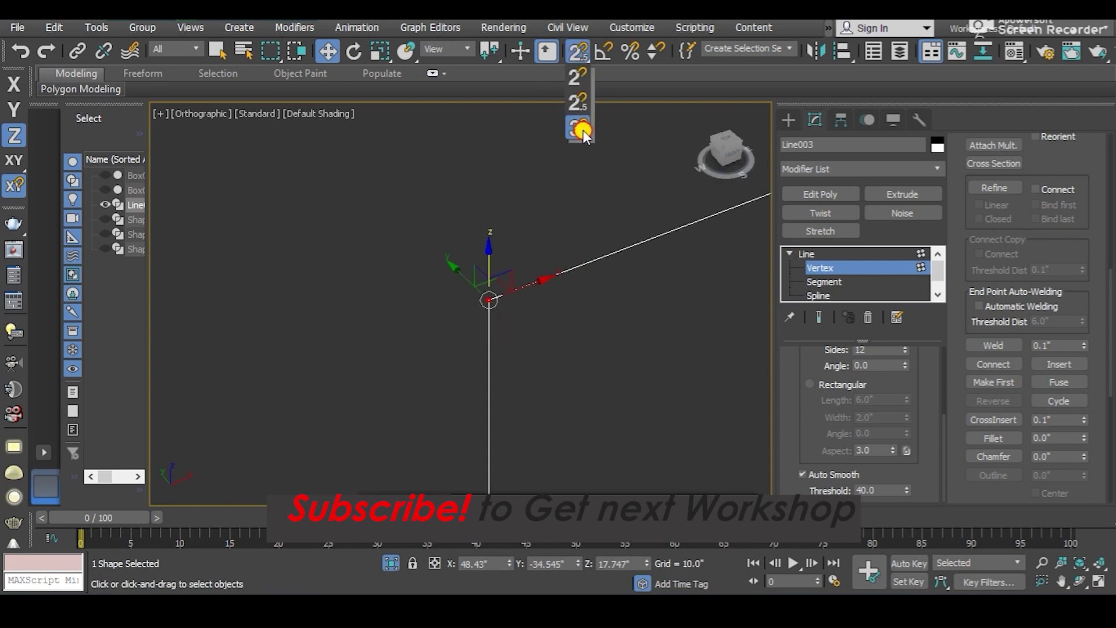
- Select the overlapping front-corner vertices of Line003, then weld and fuse them
{"action": "mouse_move", "coordinate": [482, 302]}
{"action": "middle_mouse_down"}
{"action": "mouse_move", "coordinate": [531, 205]}
{"action": "mouse_move", "coordinate": [492, 228]}
{"action": "middle_mouse_up"}
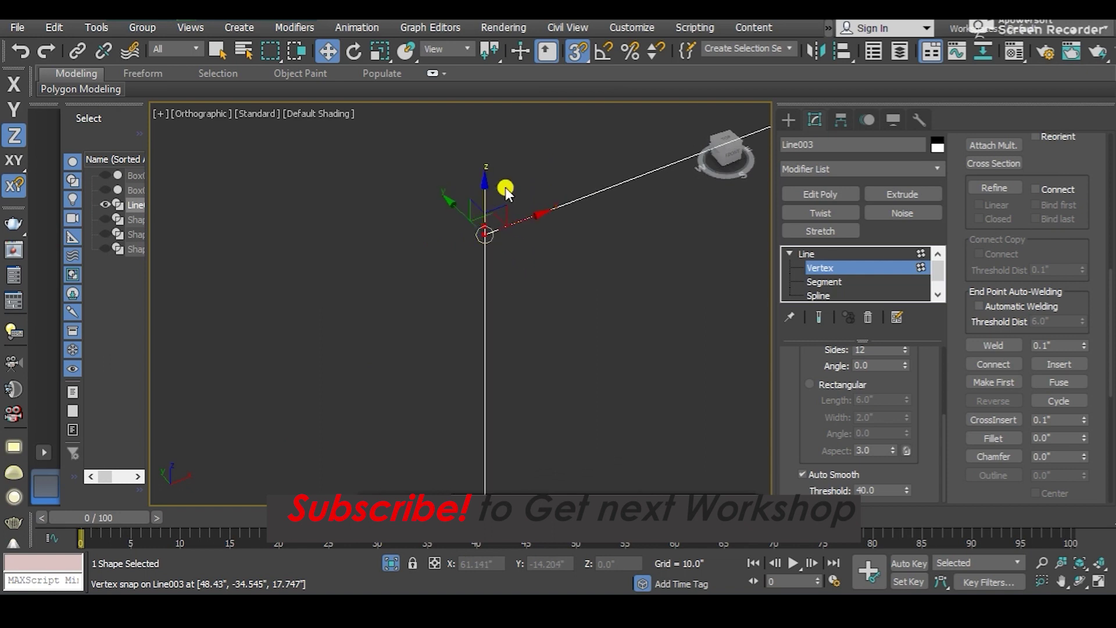
{"action": "left_click", "coordinate": [485, 232]}
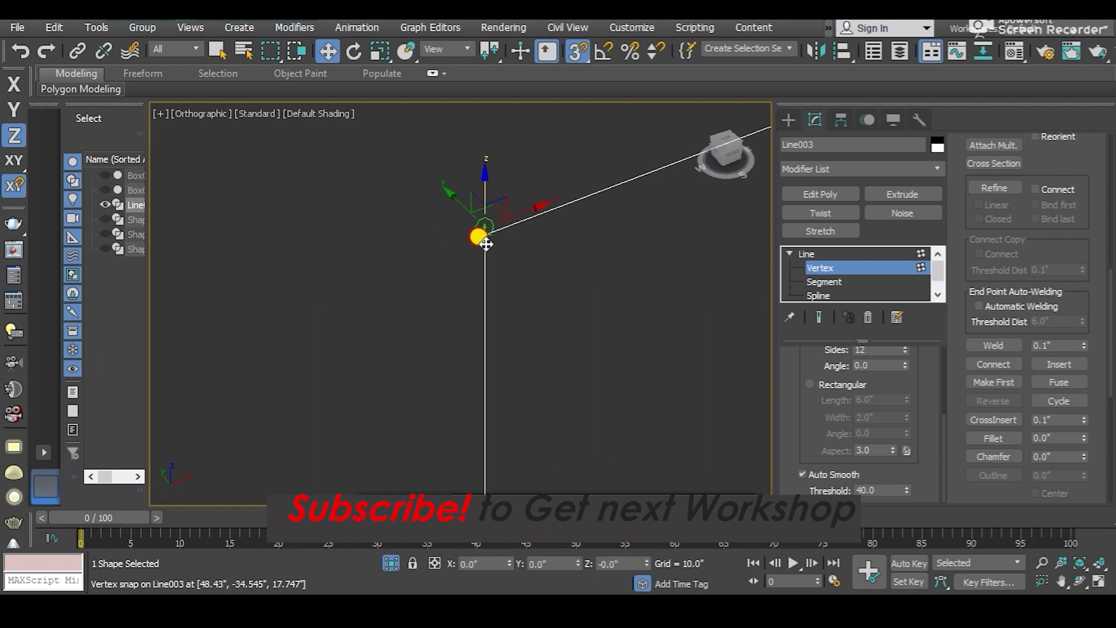
{"action": "right_click", "coordinate": [483, 232]}
{"action": "left_click", "coordinate": [589, 185]}
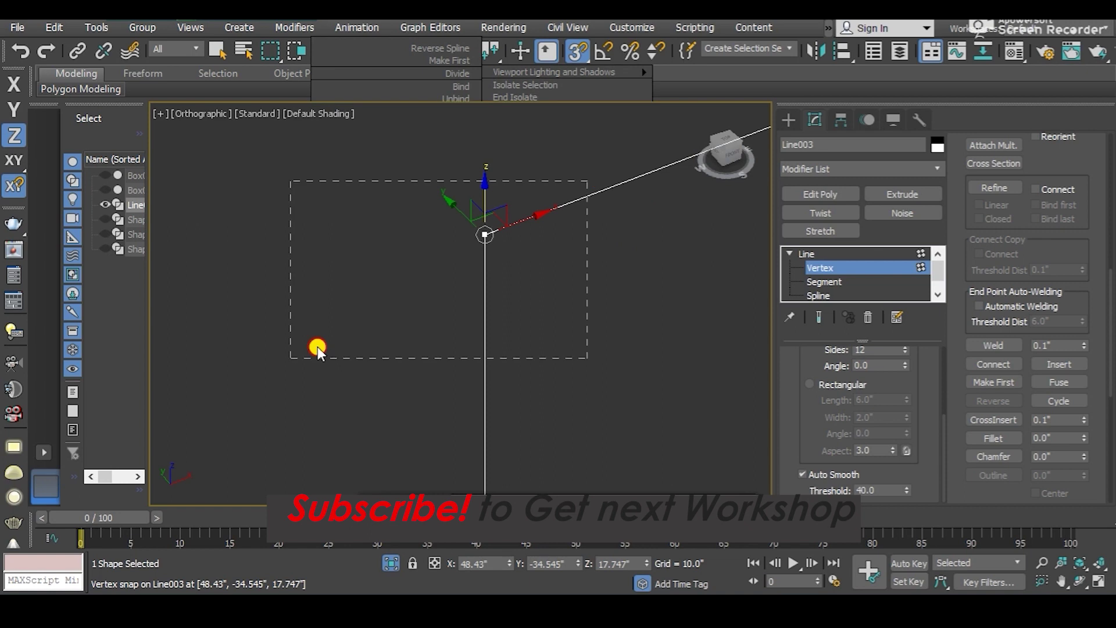
{"action": "right_click", "coordinate": [474, 249]}
{"action": "left_click", "coordinate": [449, 351]}
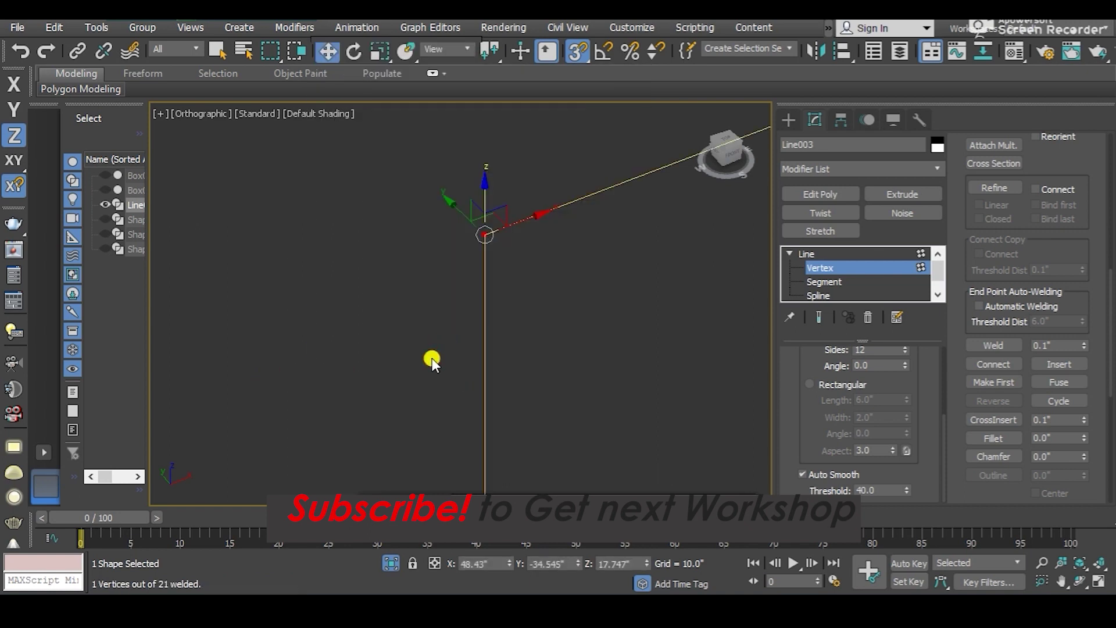
{"action": "right_click", "coordinate": [493, 245]}
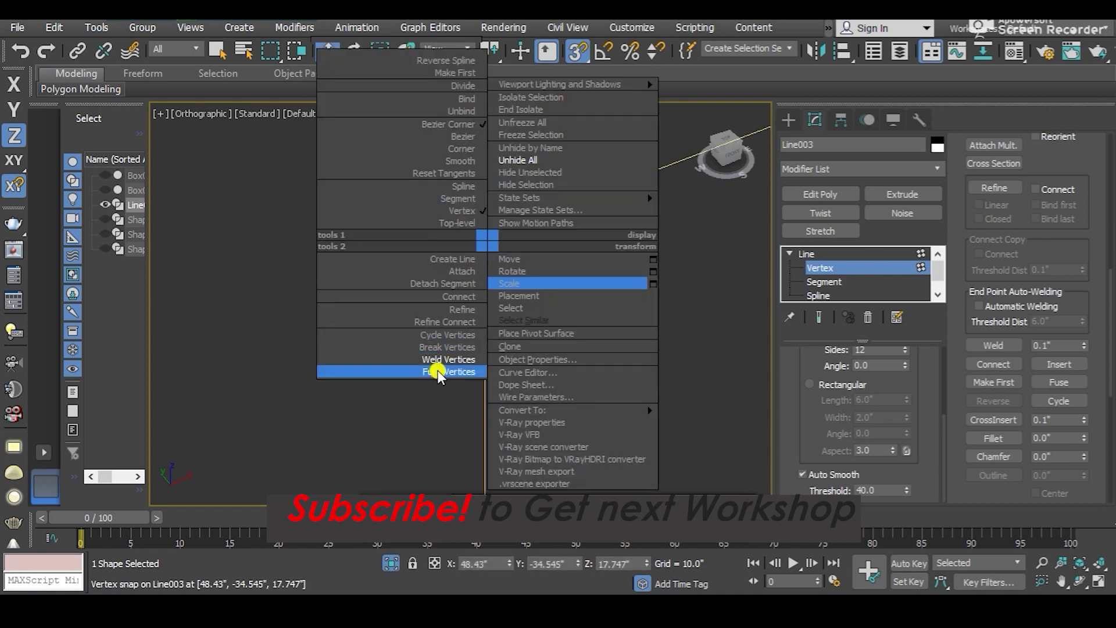
{"action": "left_click", "coordinate": [437, 369]}
{"action": "left_click", "coordinate": [811, 249]}
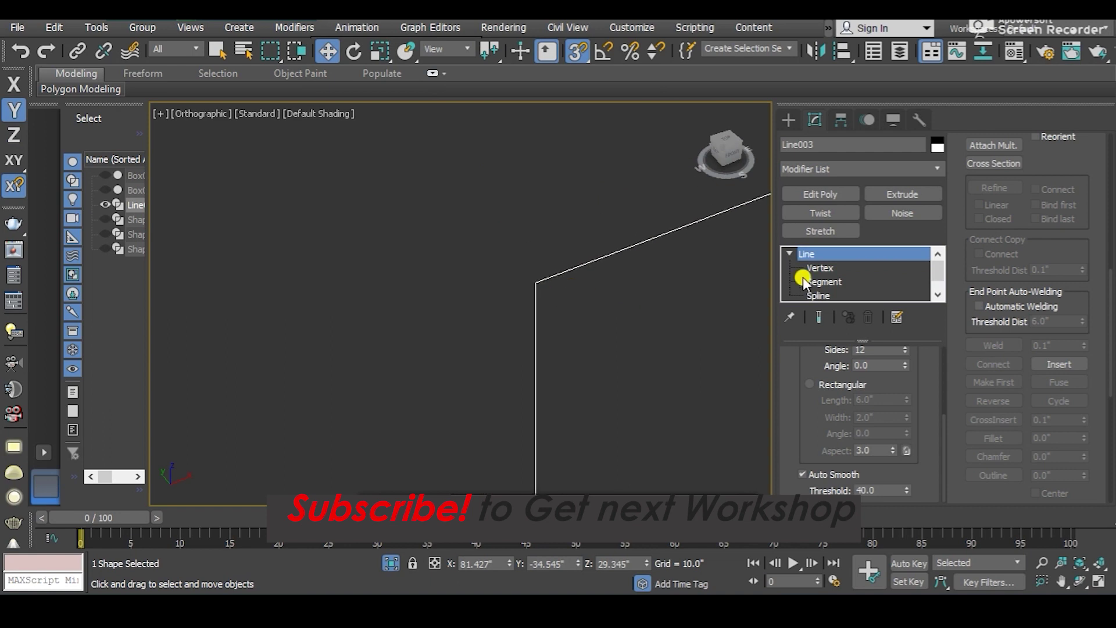
- Set the leg-to-rail corner vertex to Corner and fillet it into a smooth arc
{"action": "left_click", "coordinate": [833, 265]}
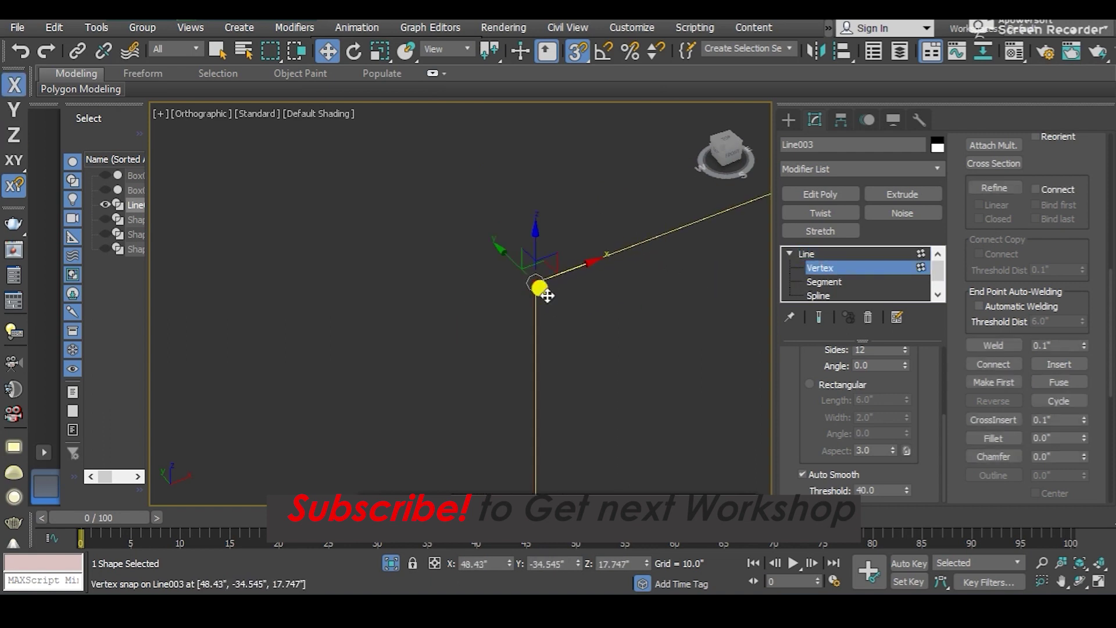
{"action": "left_click_drag", "start_coordinate": [520, 309], "coordinate": [537, 307]}
{"action": "mouse_move", "coordinate": [537, 307]}
{"action": "middle_mouse_down", "text": "alt"}
{"action": "mouse_move", "coordinate": [577, 418]}
{"action": "mouse_move", "coordinate": [513, 291]}
{"action": "middle_mouse_up", "text": "alt"}
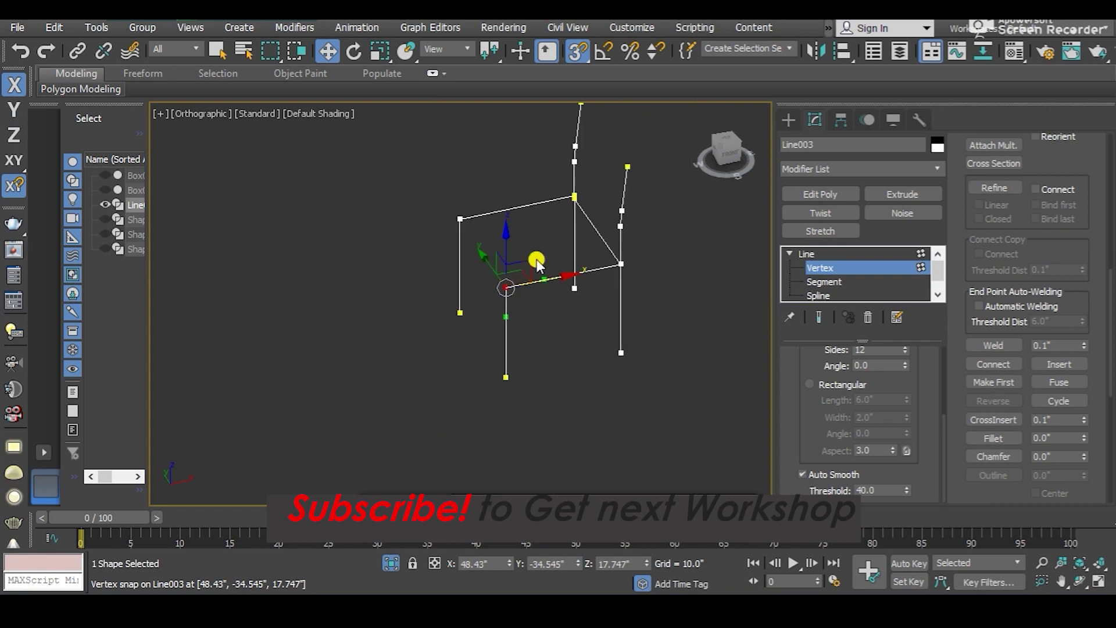
{"action": "right_click", "coordinate": [520, 319]}
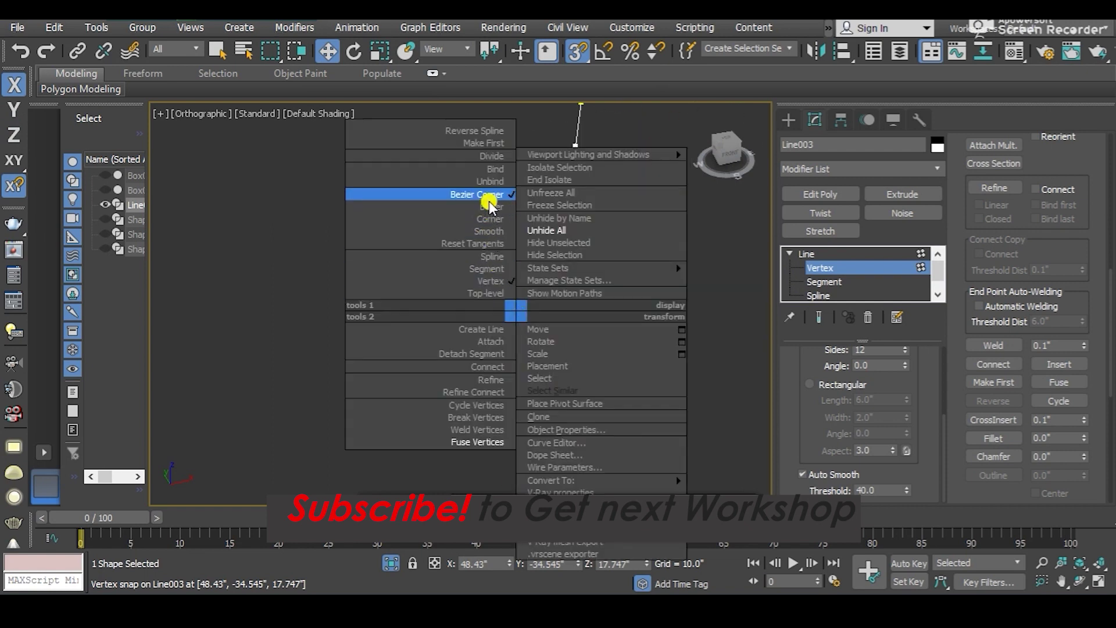
{"action": "left_click", "coordinate": [484, 220]}
{"action": "middle_click_drag", "start_coordinate": [568, 337], "coordinate": [550, 337]}
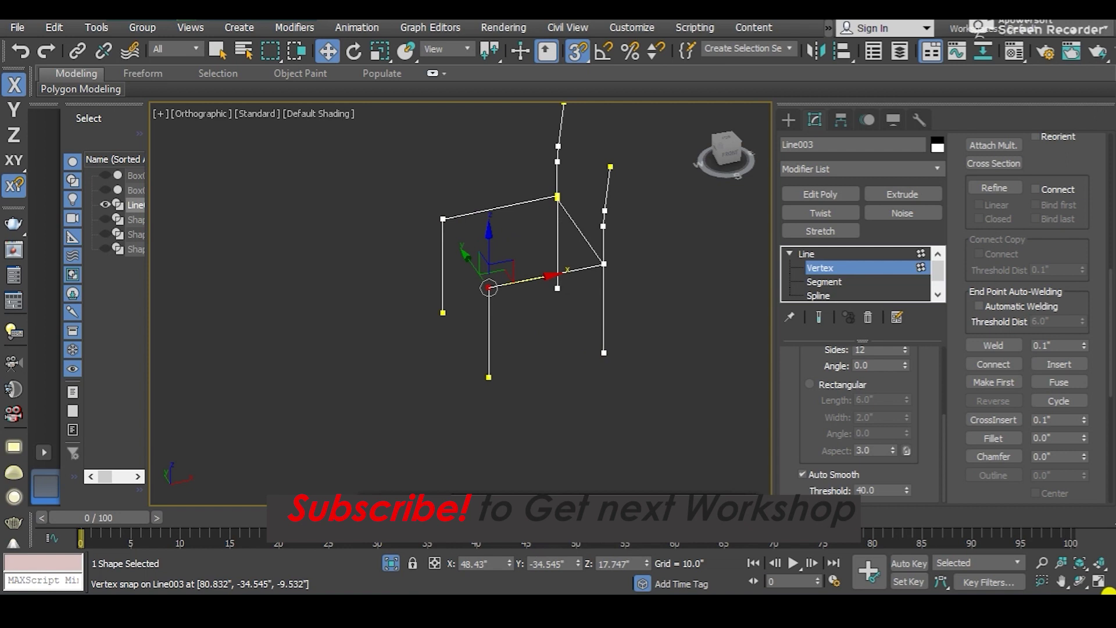
{"action": "left_click", "coordinate": [999, 438]}
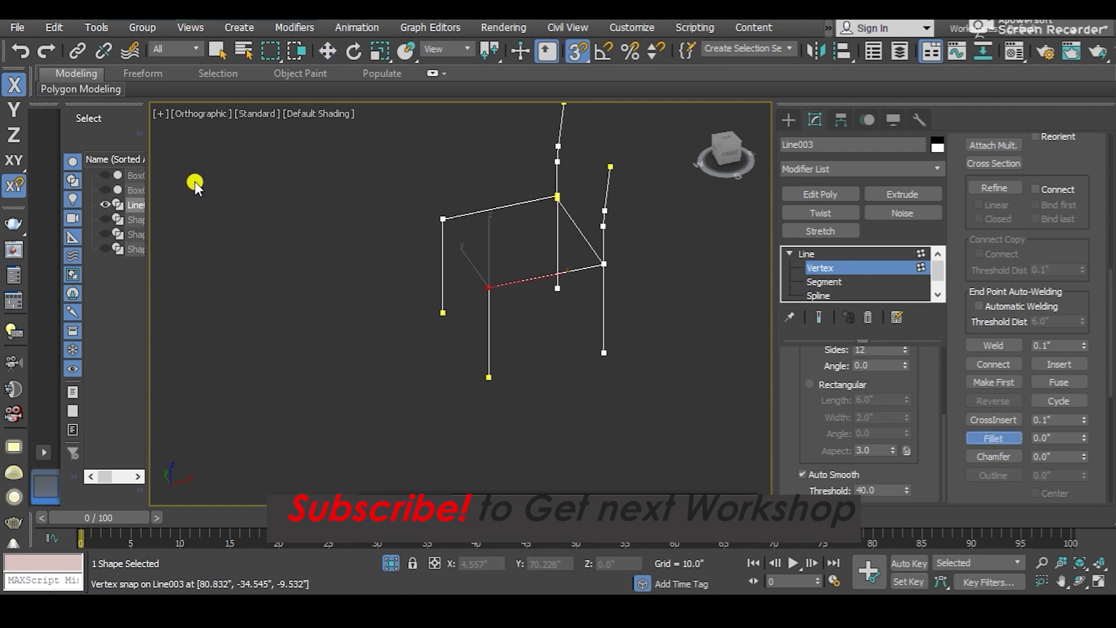
{"action": "scroll", "coordinate": [512, 311], "scroll_direction": "up", "scroll_amount": 2}
{"action": "scroll", "coordinate": [459, 256], "scroll_direction": "up", "scroll_amount": 2}
{"action": "left_click_drag", "start_coordinate": [454, 241], "coordinate": [465, 67]}
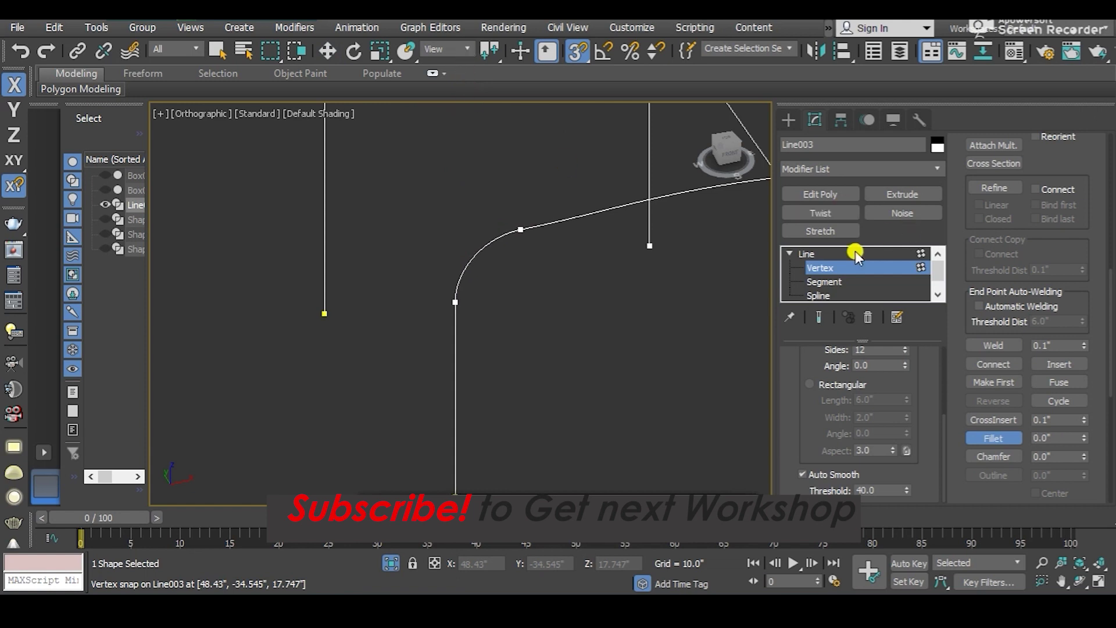
- Select the next frame corner vertex and set it to Corner type
{"action": "left_click", "coordinate": [800, 255]}
{"action": "mouse_move", "coordinate": [643, 269]}
{"action": "middle_mouse_down", "text": "alt"}
{"action": "mouse_move", "coordinate": [486, 288]}
{"action": "mouse_move", "coordinate": [506, 302]}
{"action": "mouse_move", "coordinate": [429, 205]}
{"action": "mouse_move", "coordinate": [419, 218]}
{"action": "middle_mouse_up", "text": "alt"}
{"action": "left_click", "coordinate": [403, 210]}
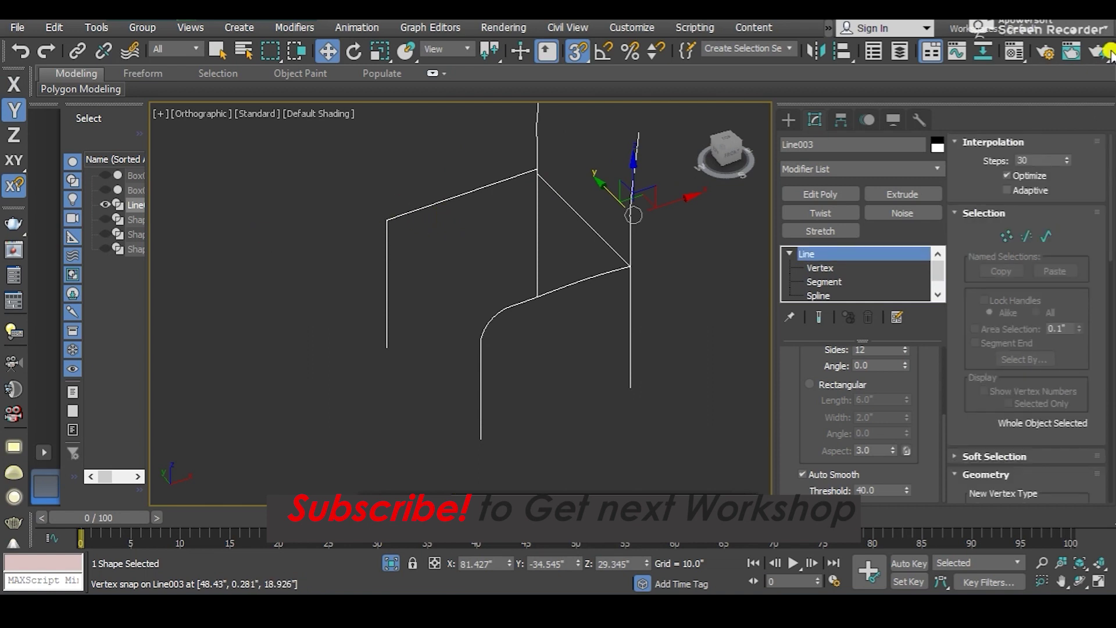
{"action": "left_click", "coordinate": [818, 267]}
{"action": "key", "text": "F5"}
{"action": "scroll", "coordinate": [457, 214], "scroll_direction": "up", "scroll_amount": 3}
{"action": "left_click_drag", "start_coordinate": [455, 229], "coordinate": [277, 319]}
{"action": "scroll", "coordinate": [372, 273], "scroll_direction": "up", "scroll_amount": 2}
{"action": "right_click", "coordinate": [393, 236]}
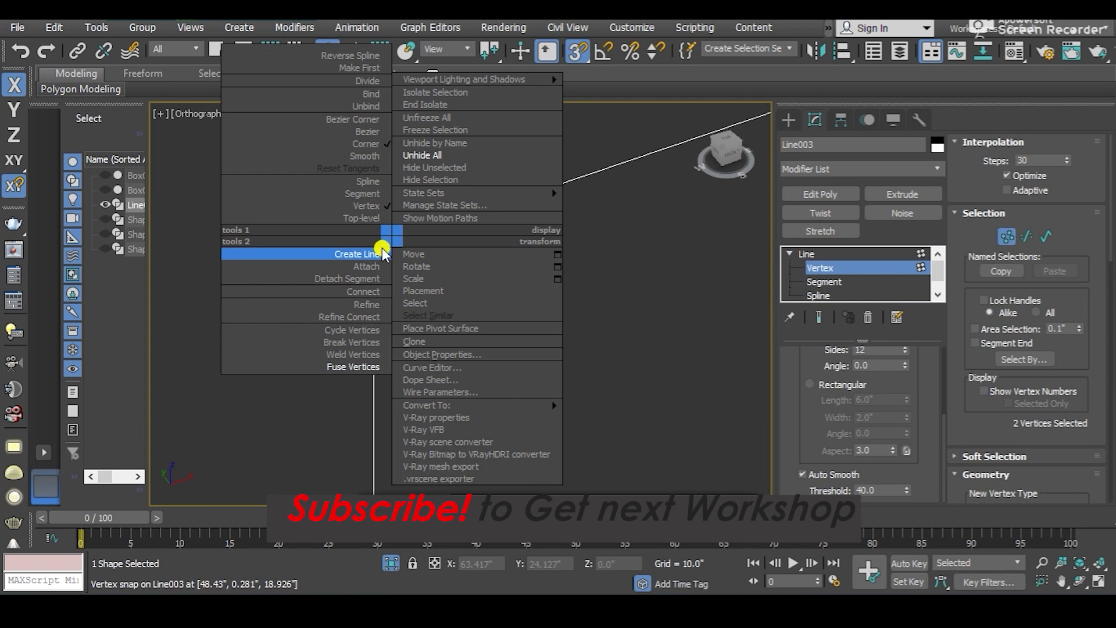
{"action": "left_click", "coordinate": [364, 145]}
- Fillet that corner into a slight rounded bend
{"action": "right_click", "coordinate": [379, 247]}
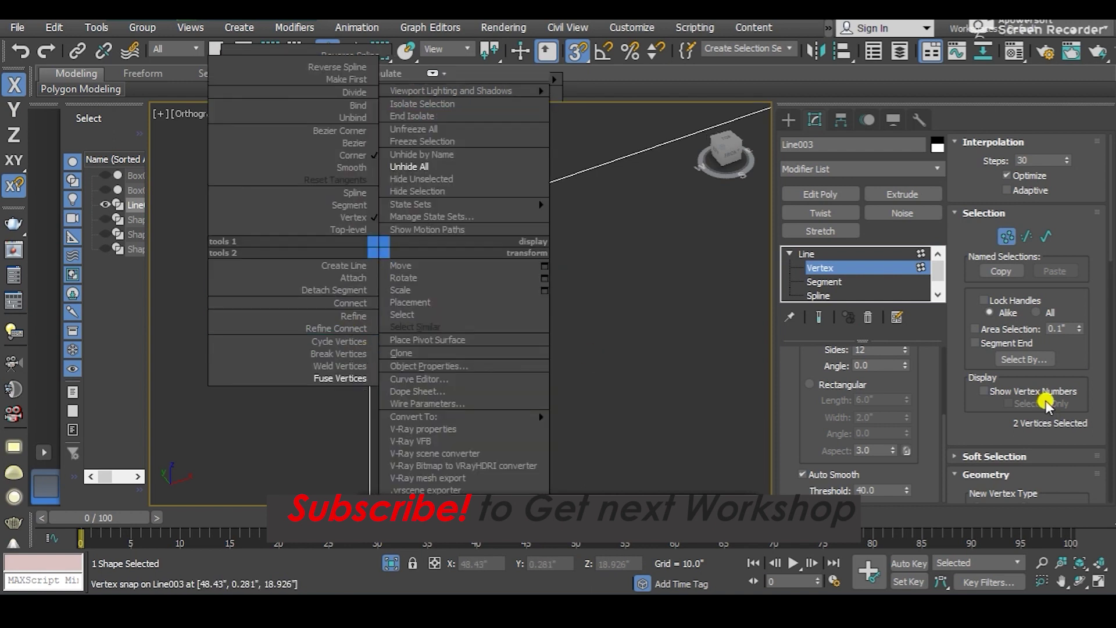
{"action": "left_click", "coordinate": [986, 283]}
{"action": "scroll", "coordinate": [991, 388], "scroll_direction": "down", "scroll_amount": 1}
{"action": "scroll", "coordinate": [982, 372], "scroll_direction": "down", "scroll_amount": 5}
{"action": "left_click_drag", "start_coordinate": [1053, 320], "coordinate": [1076, 73]}
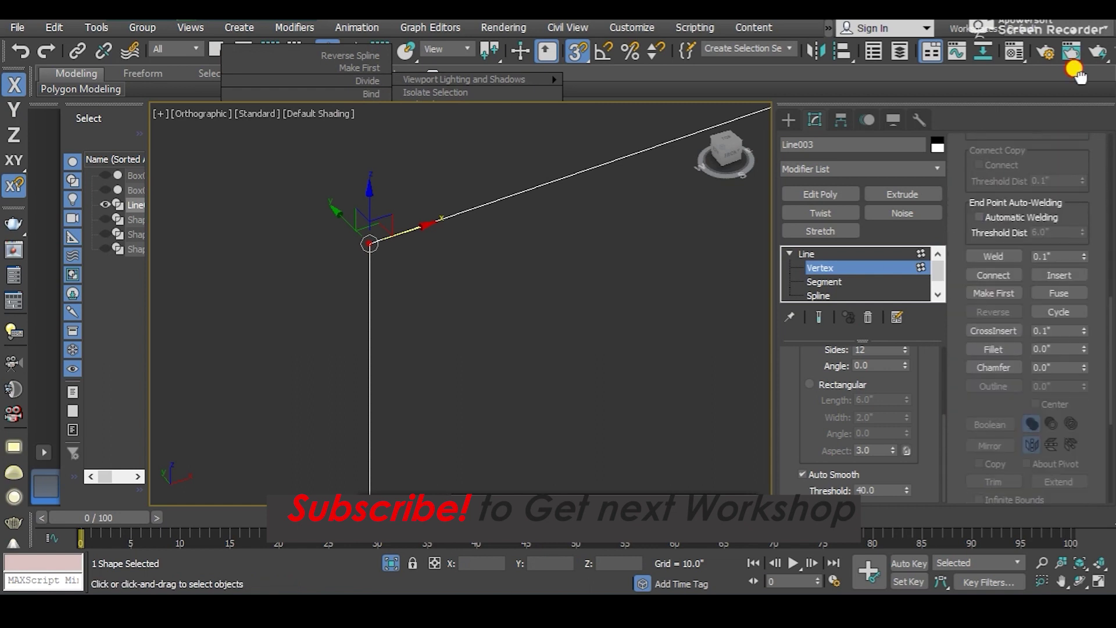
{"action": "left_click", "coordinate": [994, 348]}
{"action": "middle_click_drag", "start_coordinate": [386, 331], "coordinate": [428, 416]}
{"action": "scroll", "coordinate": [424, 393], "scroll_direction": "down", "scroll_amount": 3}
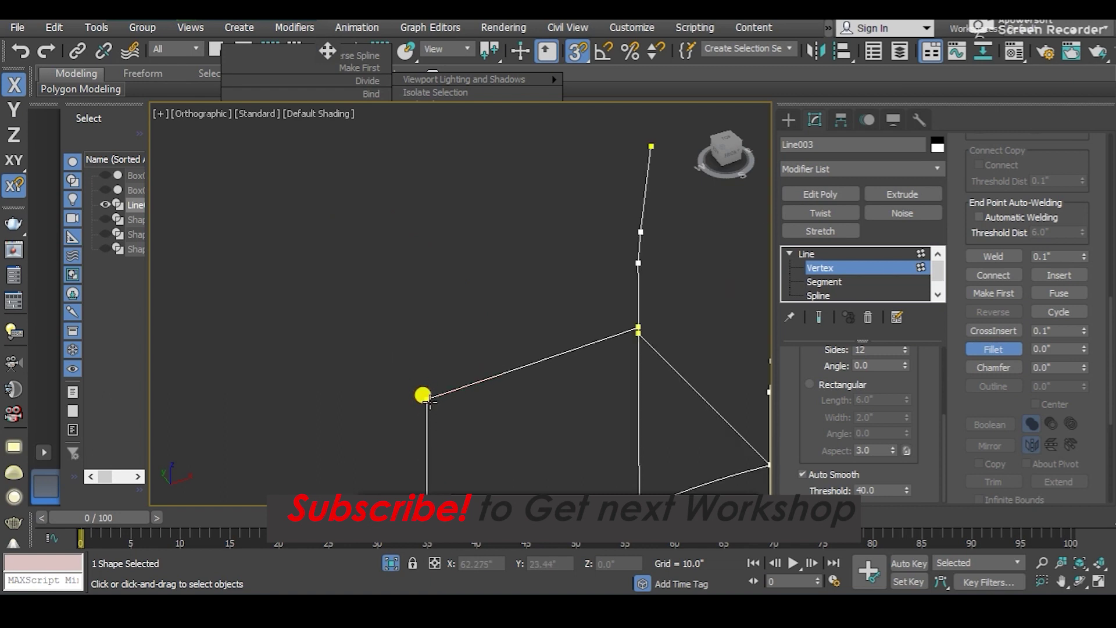
{"action": "middle_click_drag", "start_coordinate": [442, 430], "coordinate": [434, 205]}
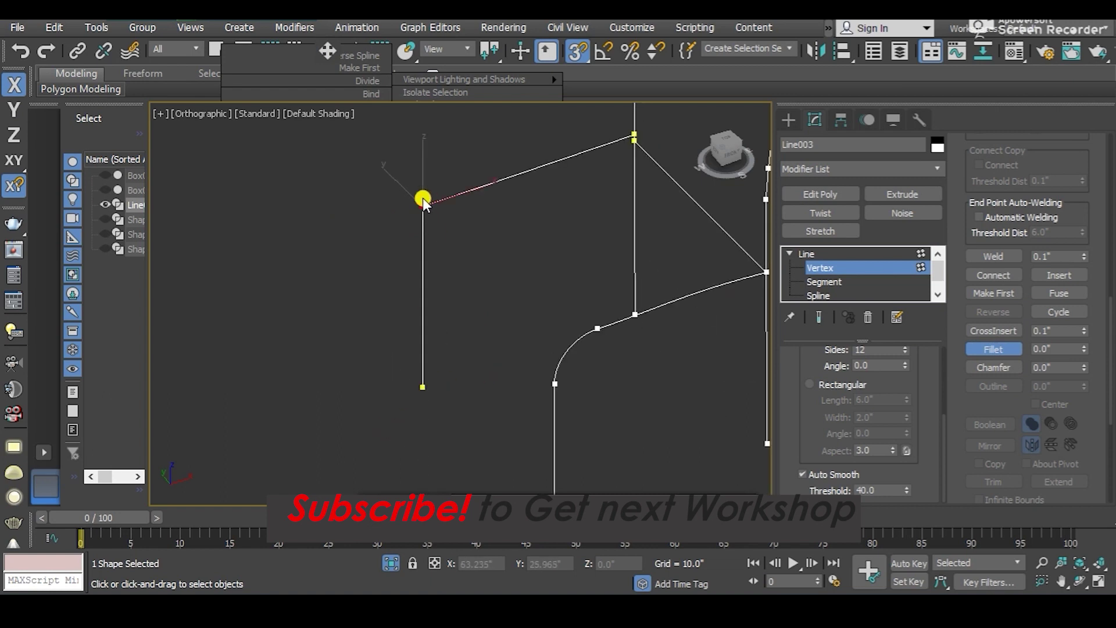
{"action": "left_click_drag", "start_coordinate": [422, 210], "coordinate": [420, 182]}
{"action": "middle_click_drag", "start_coordinate": [414, 218], "coordinate": [477, 231]}
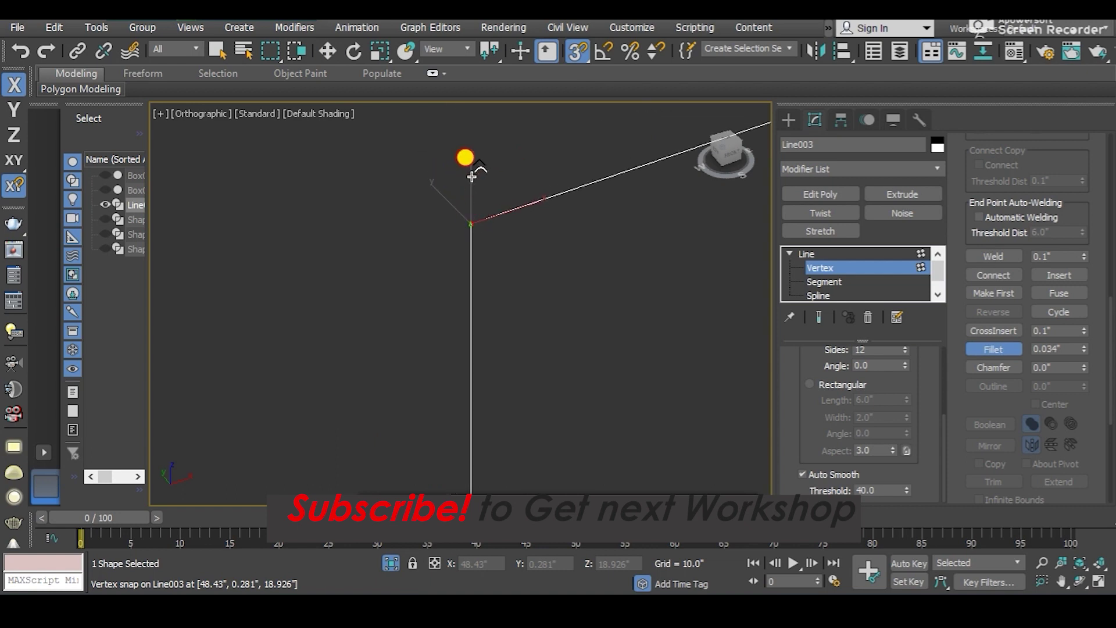
{"action": "mouse_move", "coordinate": [498, 433]}
{"action": "middle_mouse_down"}
{"action": "mouse_move", "coordinate": [505, 274]}
{"action": "mouse_move", "coordinate": [483, 333]}
{"action": "middle_mouse_up"}
- Weld and fuse the overlapping corner vertices, then fillet that joint into a curve
{"action": "key", "text": "w"}
{"action": "middle_click_drag", "start_coordinate": [502, 251], "coordinate": [463, 254]}
{"action": "left_click_drag", "start_coordinate": [281, 358], "coordinate": [282, 357]}
{"action": "middle_click_drag", "start_coordinate": [358, 272], "coordinate": [486, 234]}
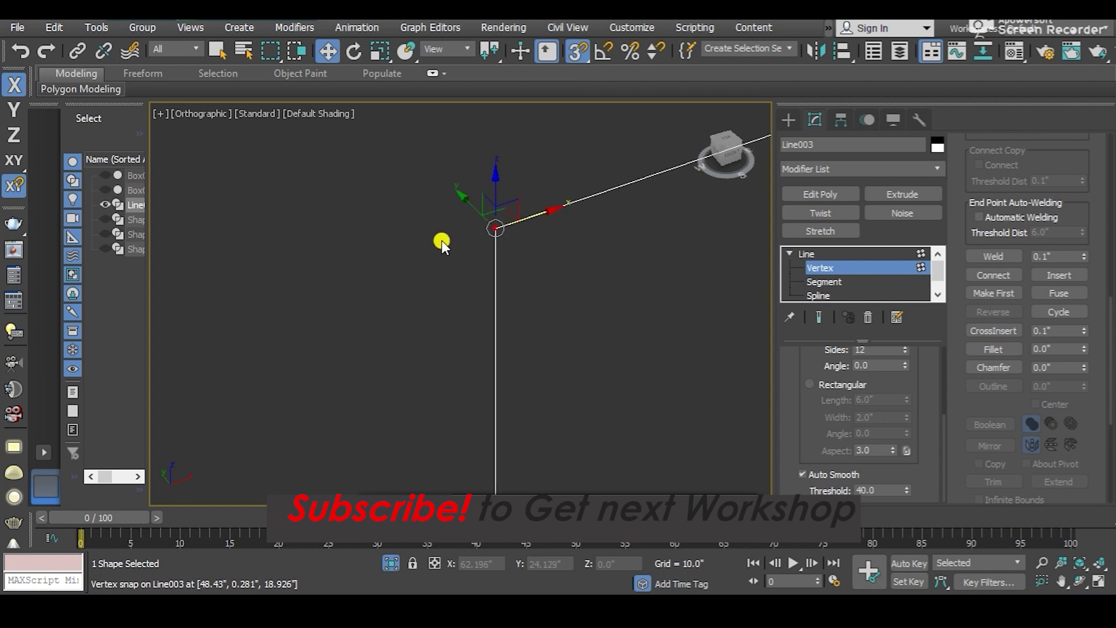
{"action": "right_click", "coordinate": [532, 215]}
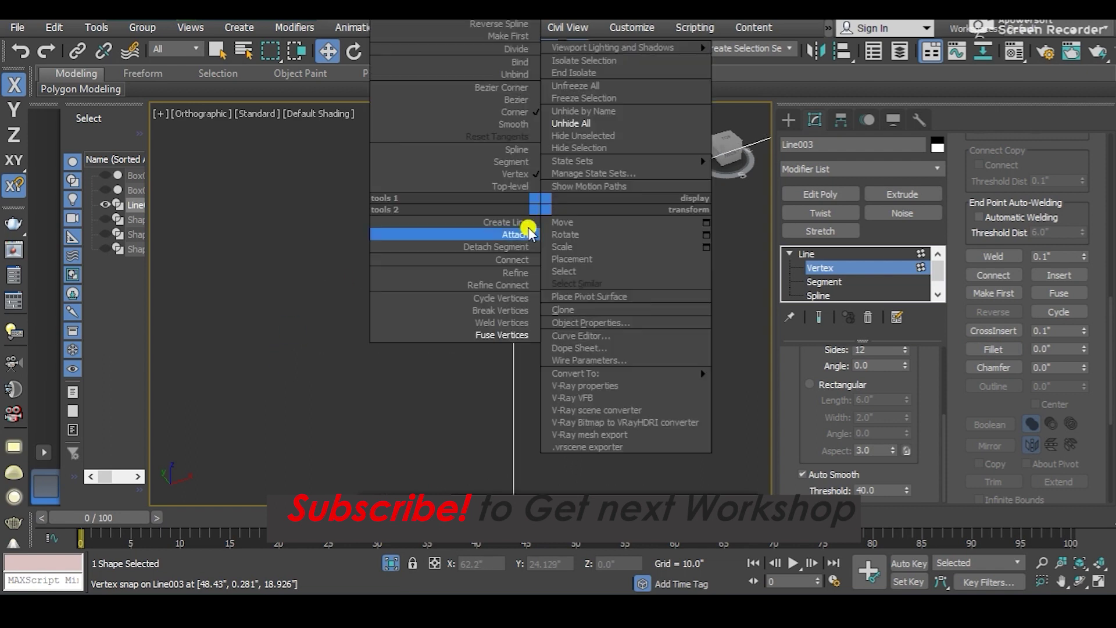
{"action": "left_click", "coordinate": [497, 321]}
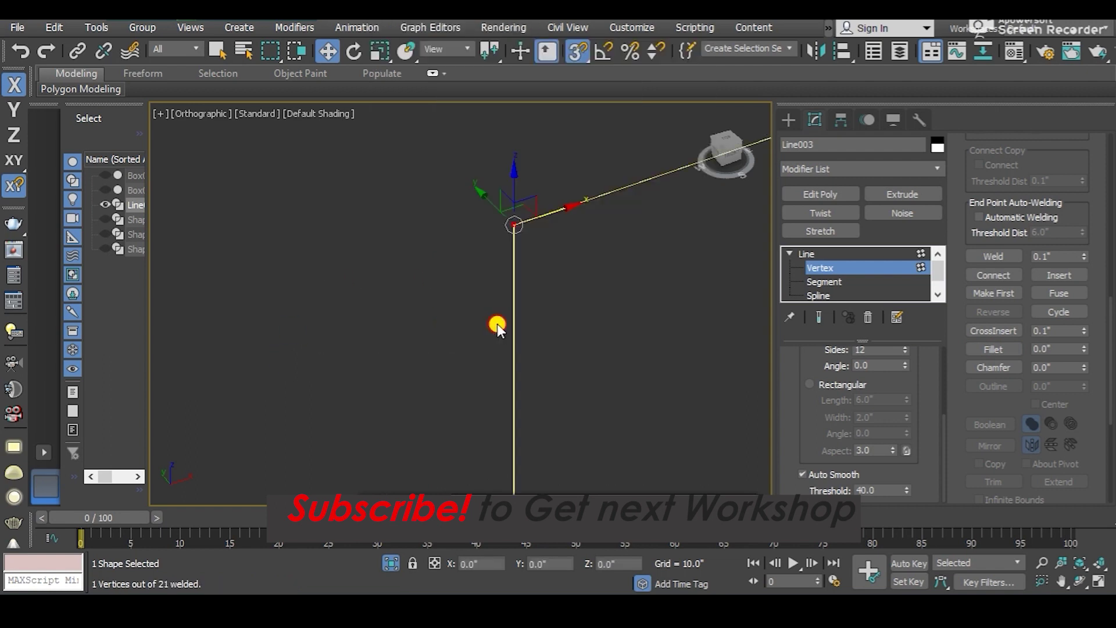
{"action": "right_click", "coordinate": [511, 220]}
{"action": "left_click_drag", "start_coordinate": [607, 151], "coordinate": [432, 292]}
{"action": "right_click", "coordinate": [514, 228]}
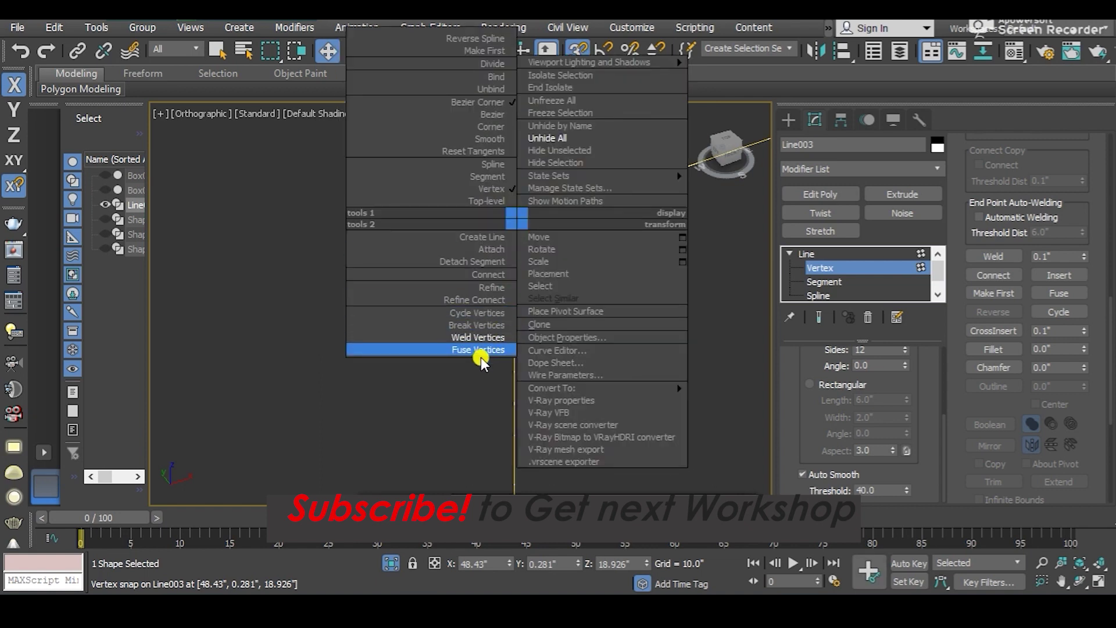
{"action": "left_click", "coordinate": [476, 352]}
{"action": "left_click_drag", "start_coordinate": [514, 225], "coordinate": [357, 278]}
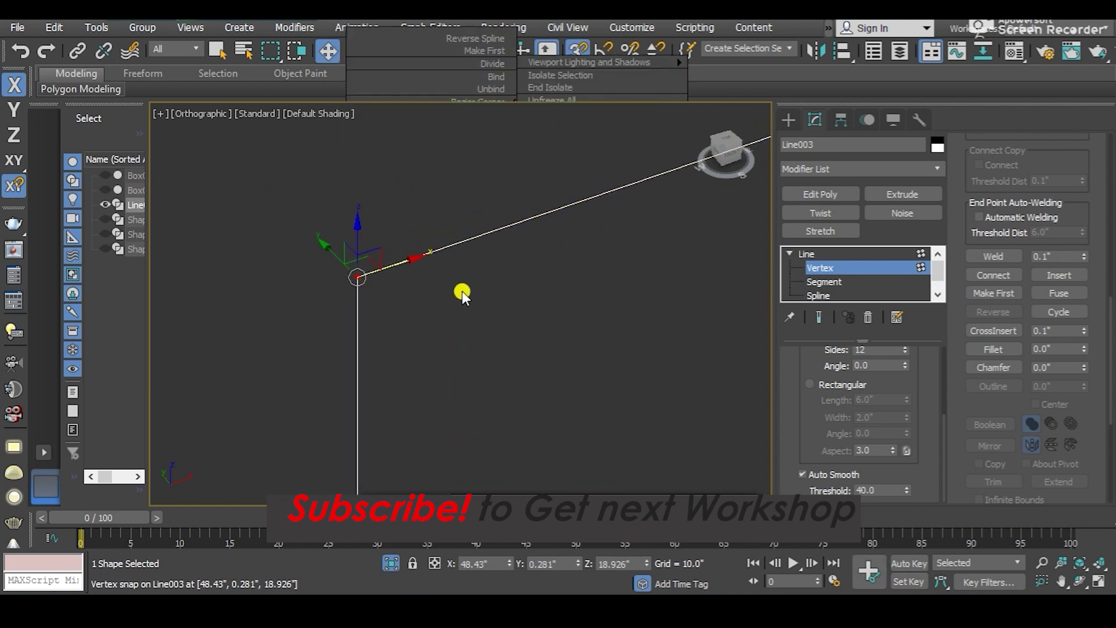
{"action": "left_click", "coordinate": [995, 351]}
{"action": "left_click_drag", "start_coordinate": [351, 278], "coordinate": [375, 74]}
- Move the frame line left so its corner snaps onto the vertex
{"action": "left_click", "coordinate": [806, 254]}
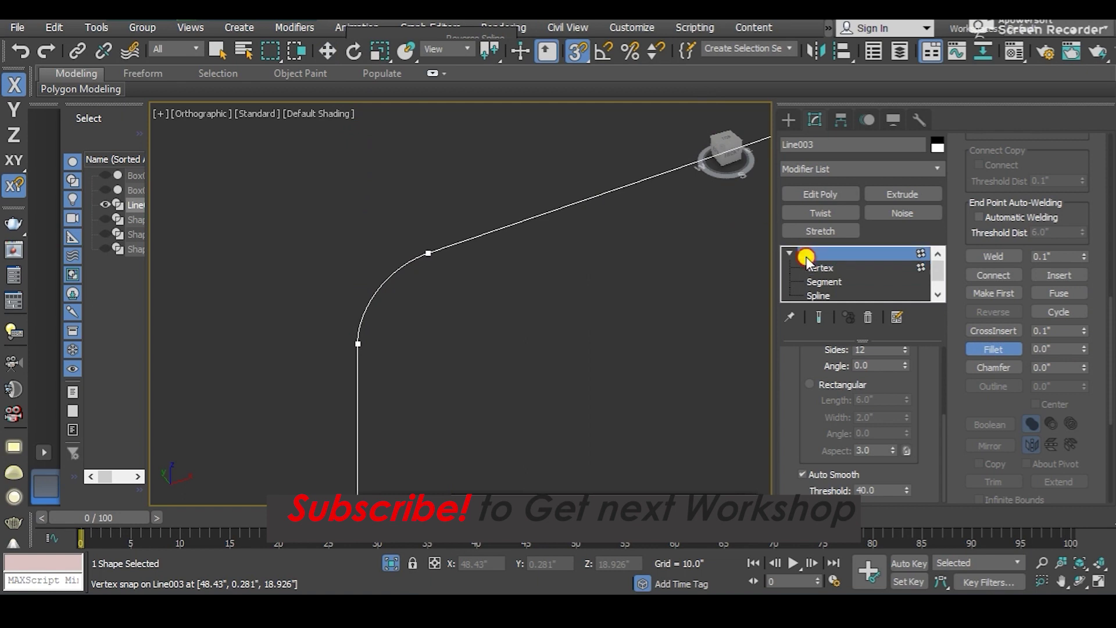
{"action": "key", "text": "w"}
{"action": "mouse_move", "coordinate": [582, 315]}
{"action": "left_mouse_down"}
{"action": "mouse_move", "coordinate": [311, 282]}
{"action": "mouse_move", "coordinate": [327, 286]}
{"action": "left_mouse_up"}
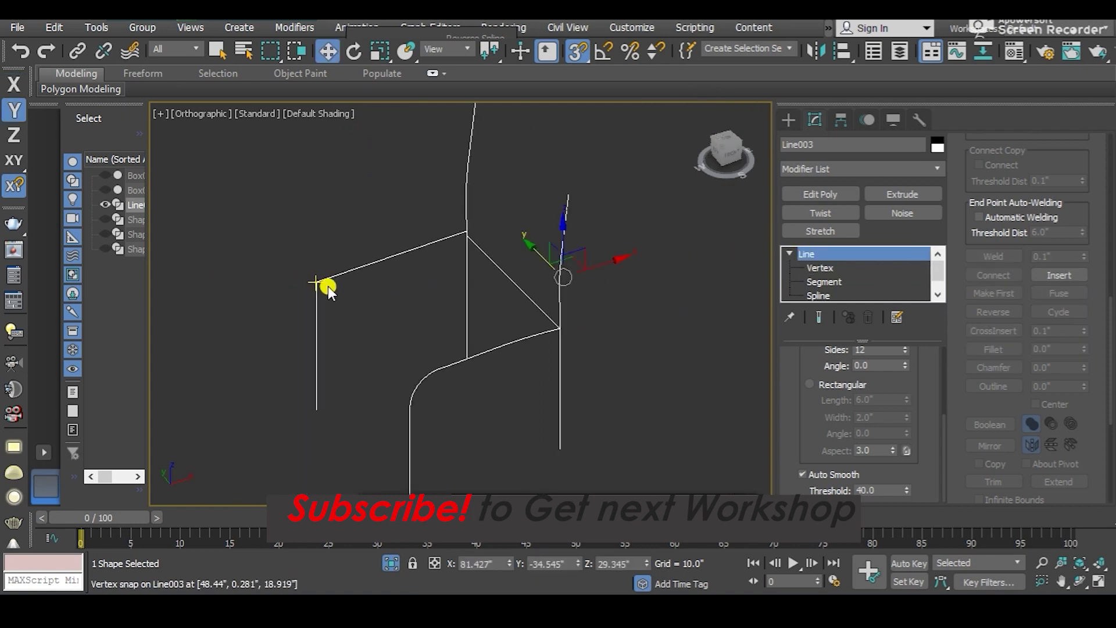
{"action": "scroll", "coordinate": [303, 284], "scroll_direction": "up", "scroll_amount": 5}
{"action": "left_click_drag", "start_coordinate": [231, 289], "coordinate": [213, 283]}
- Fillet another sharp frame corner into a large rounded arc
{"action": "left_click", "coordinate": [847, 269]}
{"action": "scroll", "coordinate": [402, 266], "scroll_direction": "down", "scroll_amount": 3}
{"action": "scroll", "coordinate": [414, 294], "scroll_direction": "down", "scroll_amount": 3}
{"action": "scroll", "coordinate": [379, 286], "scroll_direction": "down", "scroll_amount": 1}
{"action": "left_click", "coordinate": [993, 349]}
{"action": "left_click_drag", "start_coordinate": [354, 267], "coordinate": [356, 217]}
{"action": "scroll", "coordinate": [358, 277], "scroll_direction": "up", "scroll_amount": 5}
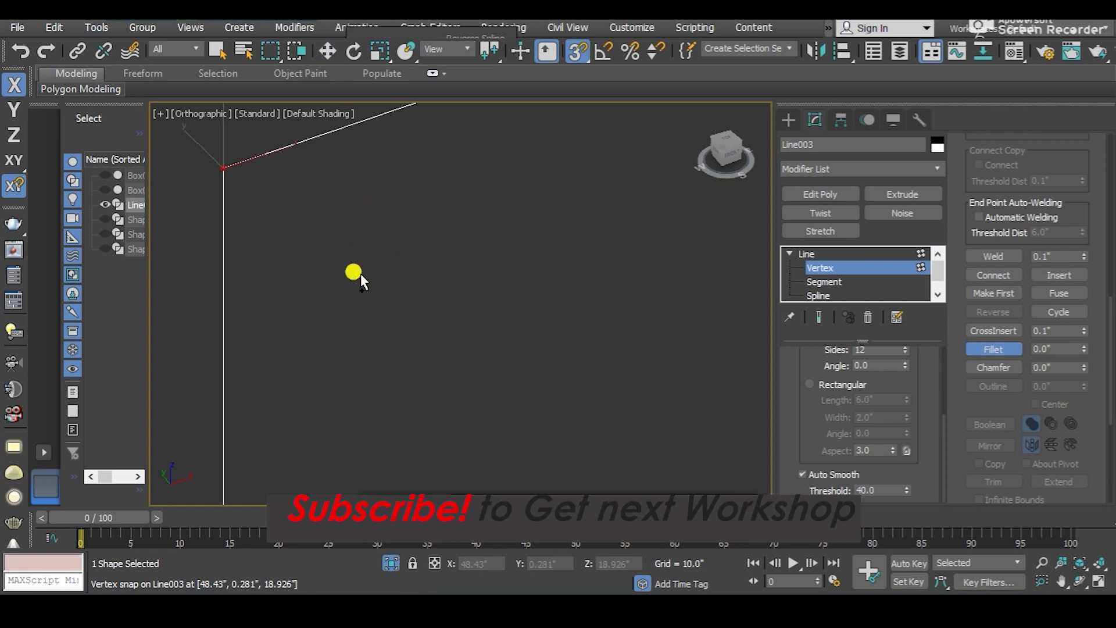
- Select the frame line's corner vertices and weld and fuse them together
{"action": "right_click", "coordinate": [360, 273]}
{"action": "middle_click_drag", "start_coordinate": [367, 265], "coordinate": [379, 342]}
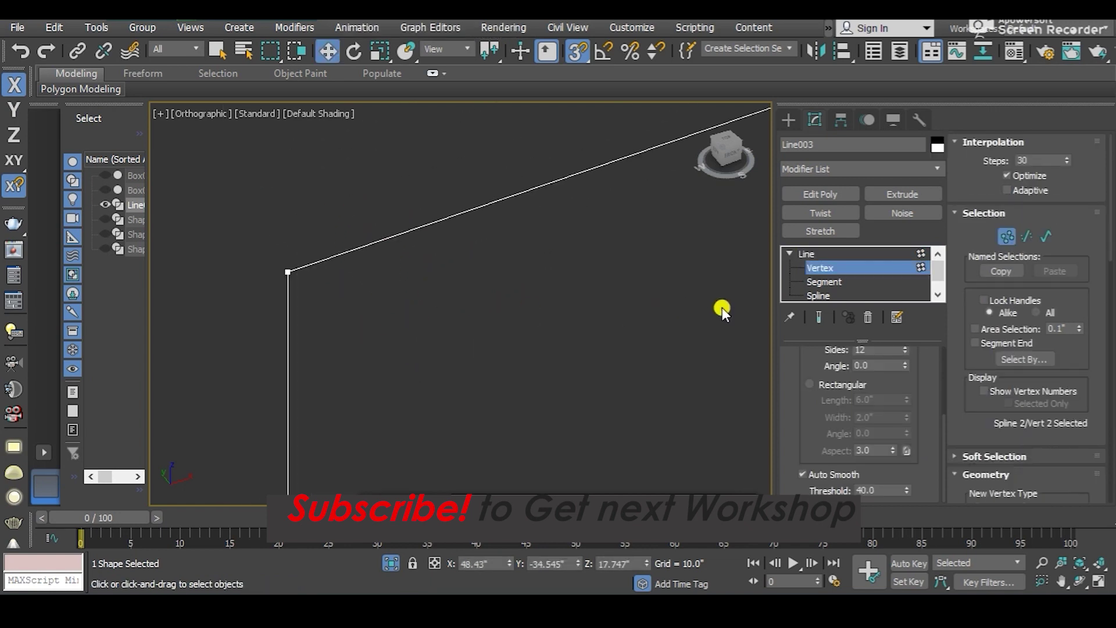
{"action": "left_click_drag", "start_coordinate": [320, 245], "coordinate": [253, 313]}
{"action": "right_click", "coordinate": [261, 304]}
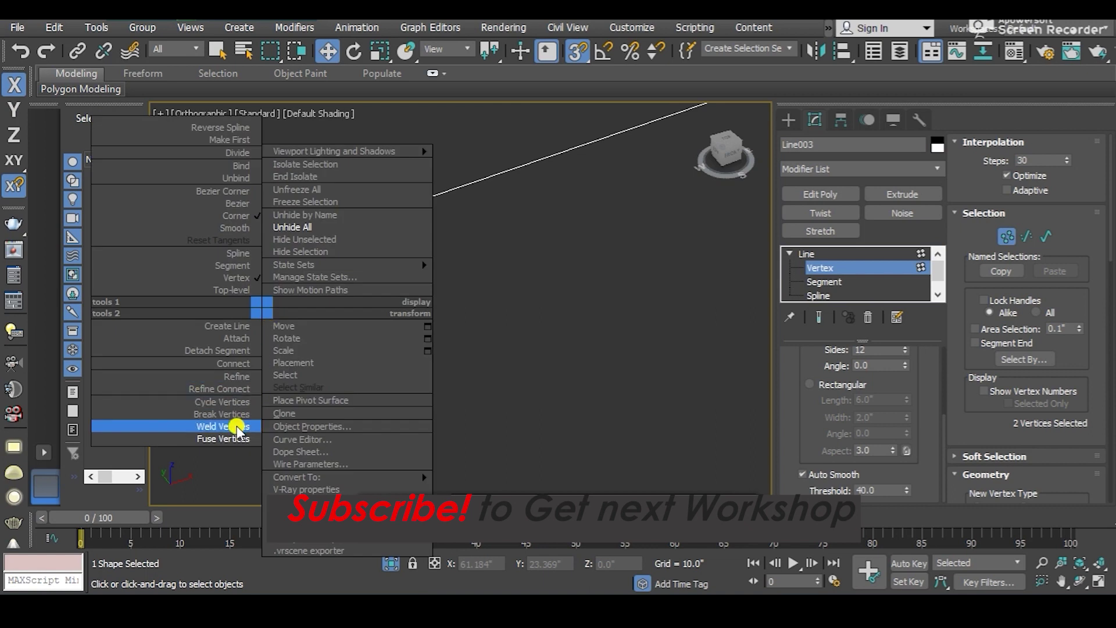
{"action": "left_click", "coordinate": [236, 425]}
{"action": "right_click", "coordinate": [308, 284]}
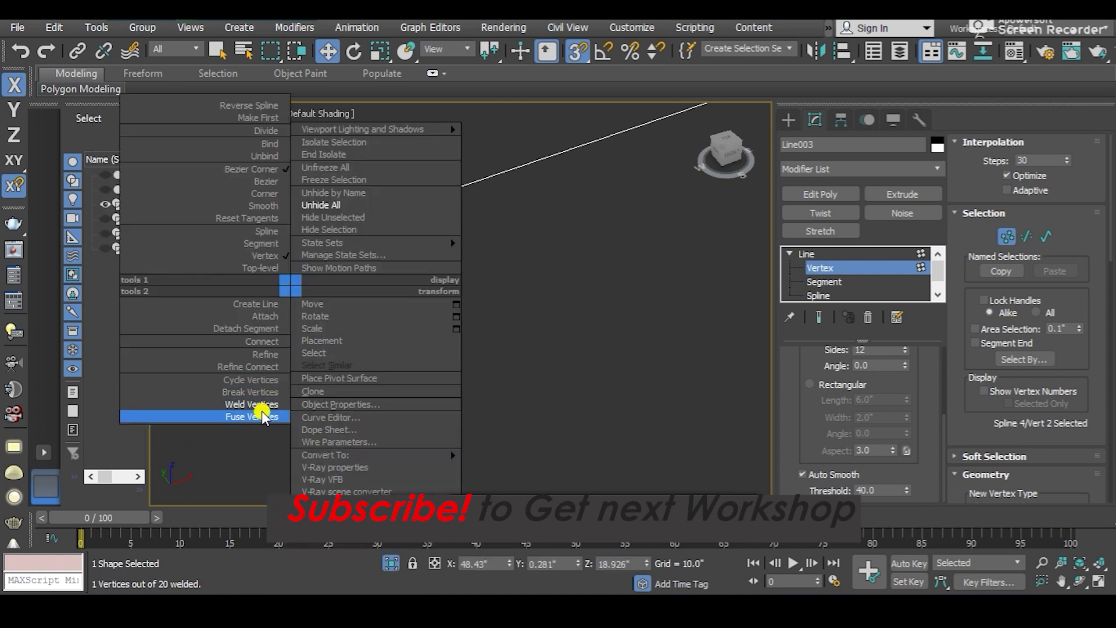
{"action": "left_click", "coordinate": [262, 411]}
- Fillet the selected corner vertex of Line003 into a smooth curve
{"action": "middle_click_drag", "start_coordinate": [354, 250], "coordinate": [335, 284]}
{"action": "left_click_drag", "start_coordinate": [986, 414], "coordinate": [993, 208]}
{"action": "left_click_drag", "start_coordinate": [1038, 388], "coordinate": [1071, 215]}
{"action": "scroll", "coordinate": [320, 273], "scroll_direction": "down", "scroll_amount": 5}
{"action": "scroll", "coordinate": [336, 280], "scroll_direction": "up", "scroll_amount": 1}
{"action": "left_click_drag", "start_coordinate": [321, 268], "coordinate": [339, 167]}
- Make the last leg-to-rail vertex a Corner type, weld it, then fillet it smooth
{"action": "mouse_move", "coordinate": [415, 298]}
{"action": "middle_mouse_down", "text": "alt"}
{"action": "mouse_move", "coordinate": [430, 295]}
{"action": "mouse_move", "coordinate": [501, 352]}
{"action": "middle_mouse_up", "text": "alt"}
{"action": "mouse_move", "coordinate": [434, 365]}
{"action": "middle_mouse_down", "text": "alt"}
{"action": "mouse_move", "coordinate": [458, 361]}
{"action": "mouse_move", "coordinate": [479, 322]}
{"action": "middle_mouse_up", "text": "alt"}
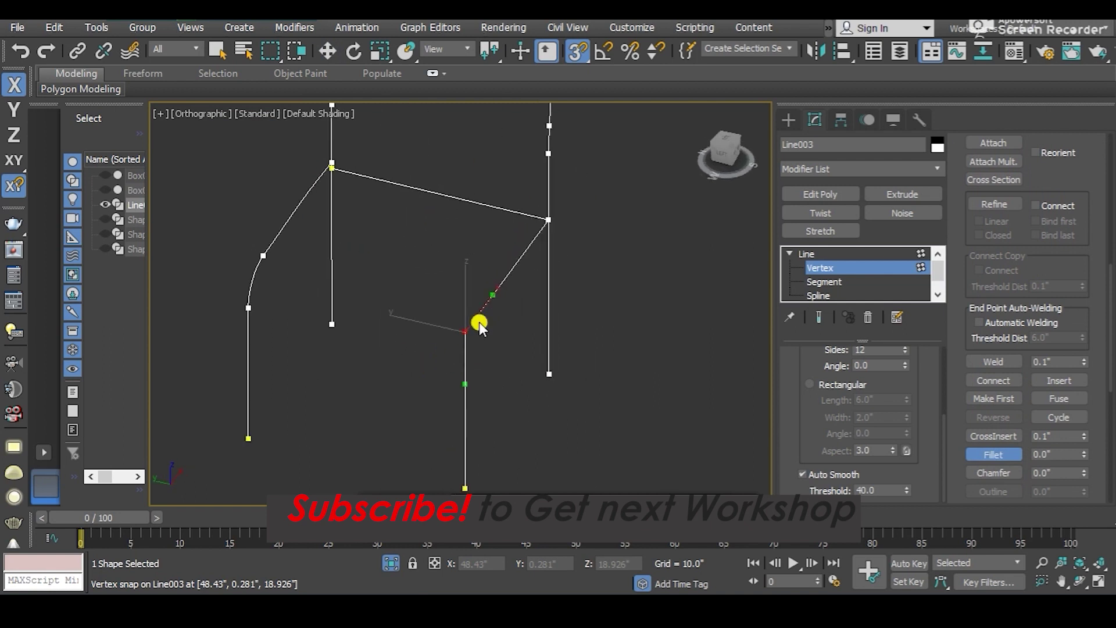
{"action": "key", "text": "w"}
{"action": "right_click", "coordinate": [459, 304]}
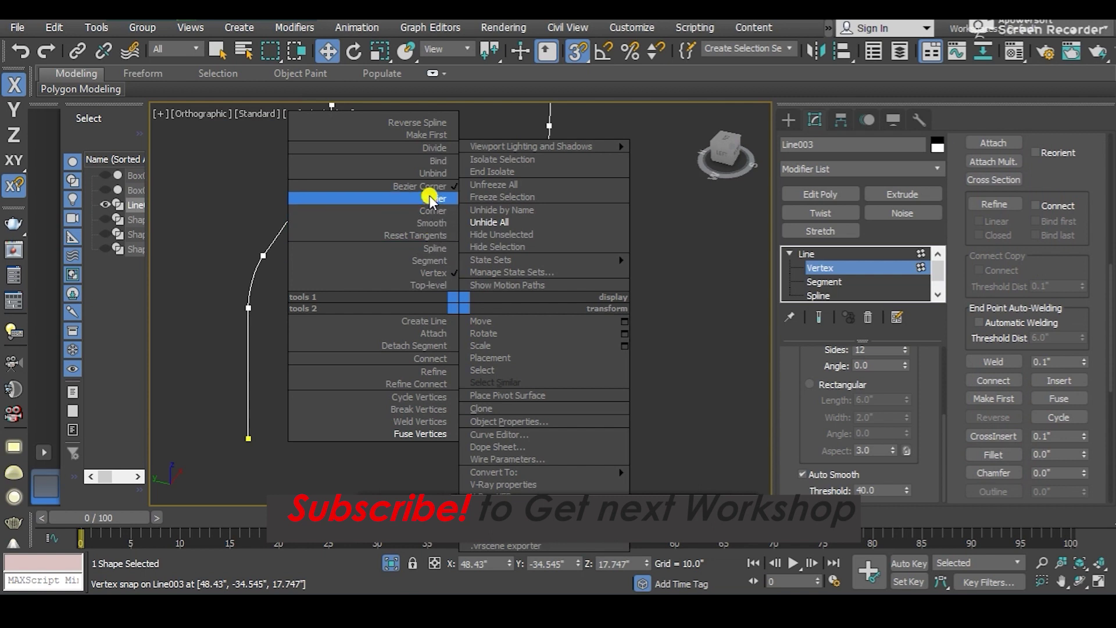
{"action": "left_click", "coordinate": [434, 209]}
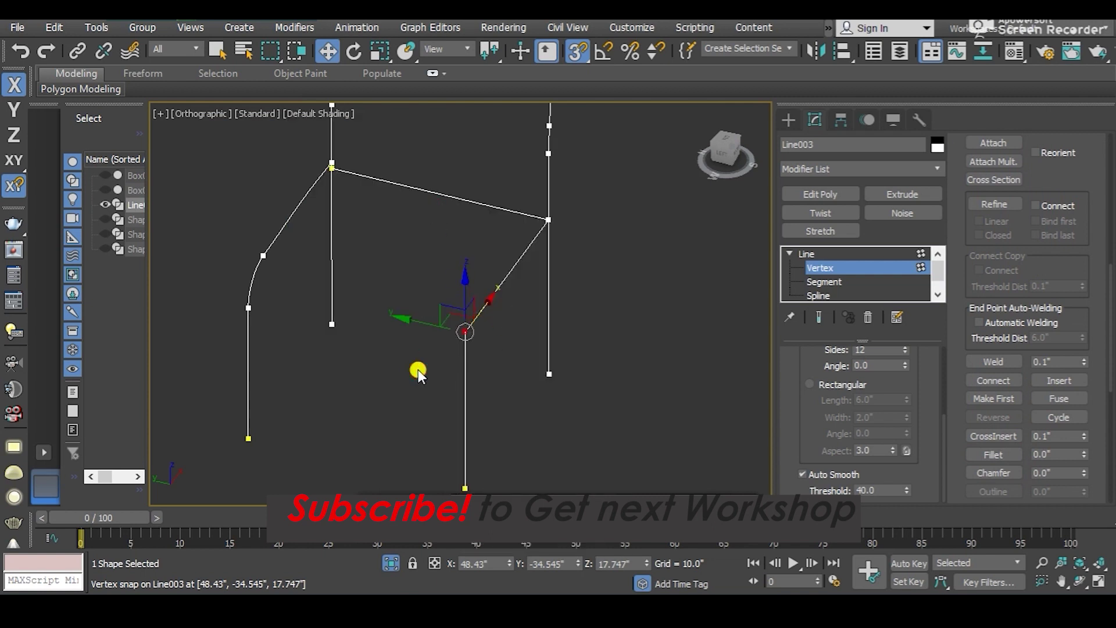
{"action": "right_click", "coordinate": [464, 301]}
{"action": "left_click", "coordinate": [427, 451]}
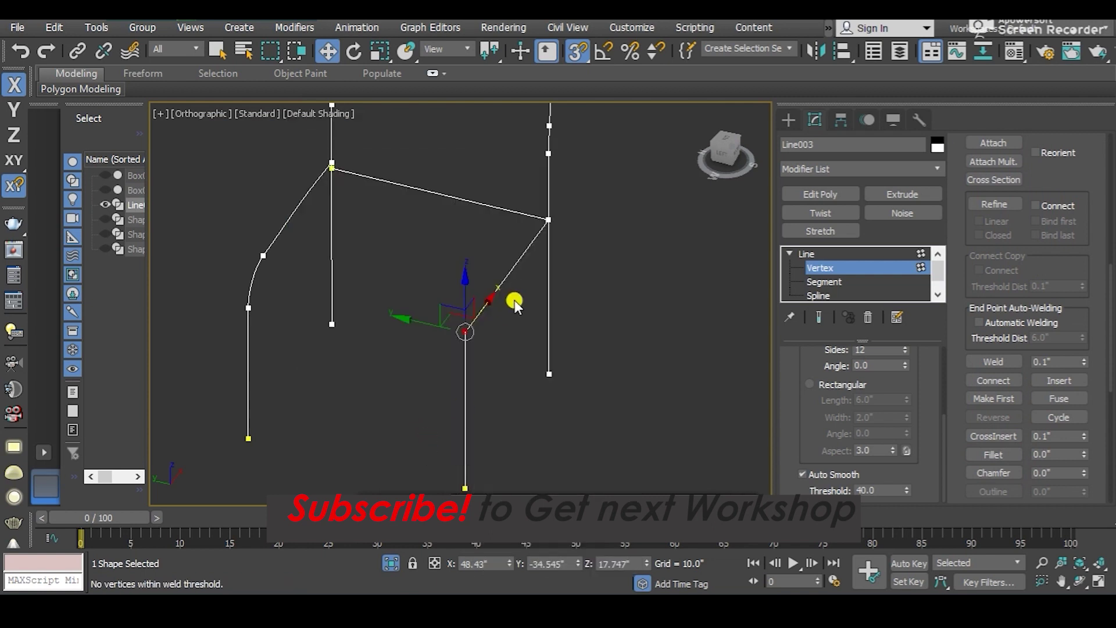
{"action": "right_click", "coordinate": [465, 349]}
{"action": "left_click", "coordinate": [416, 469]}
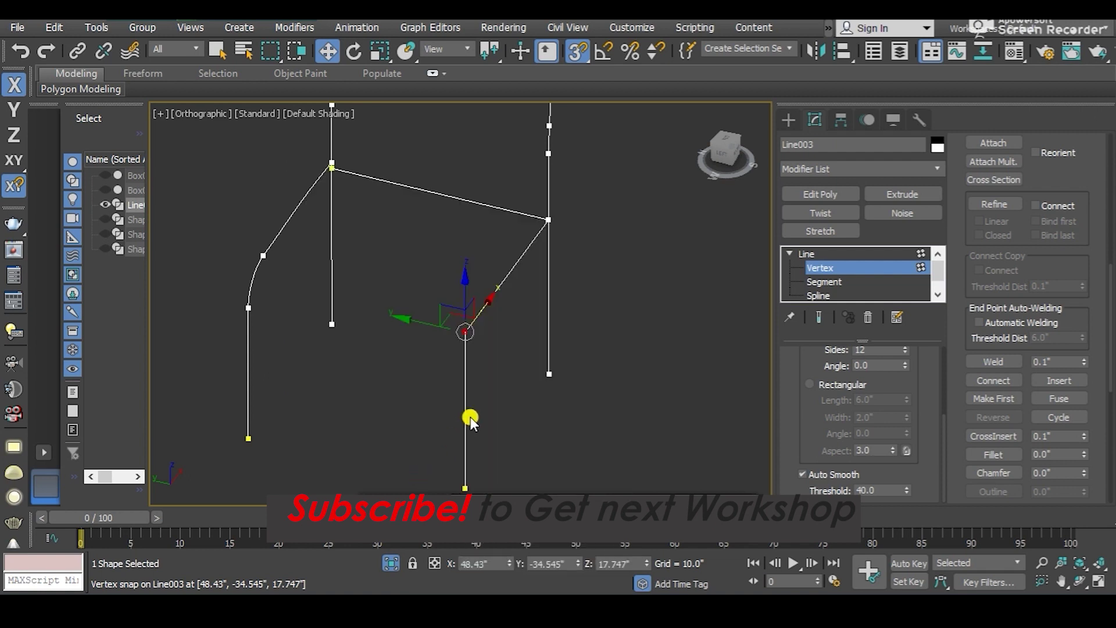
{"action": "middle_click_drag", "start_coordinate": [470, 417], "coordinate": [752, 325], "text": "alt"}
{"action": "left_click", "coordinate": [994, 455]}
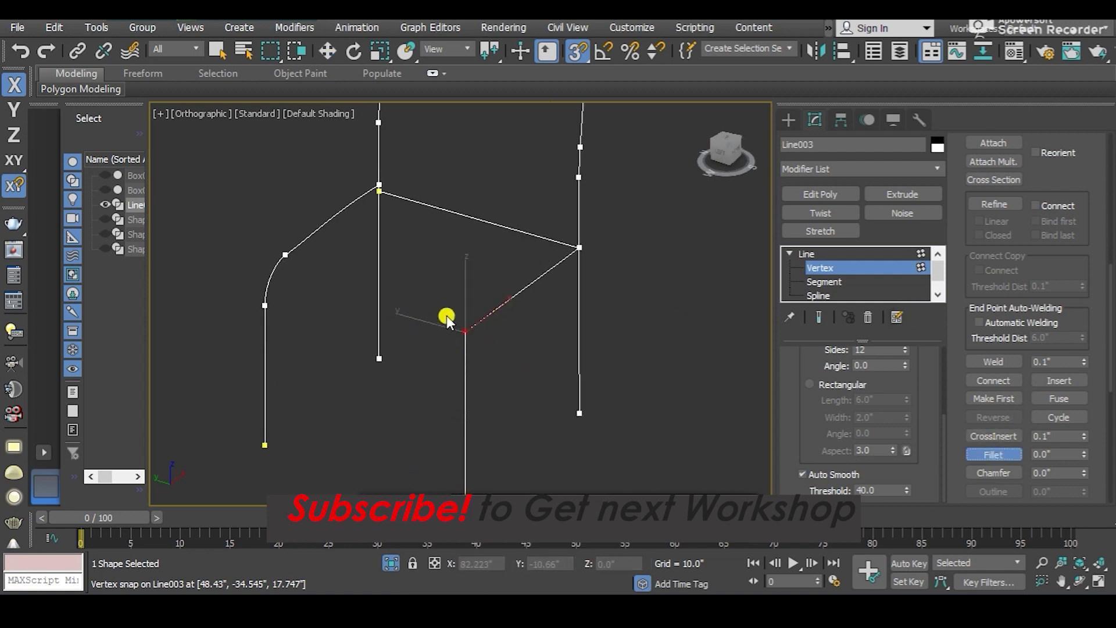
{"action": "left_click_drag", "start_coordinate": [459, 328], "coordinate": [472, 204]}
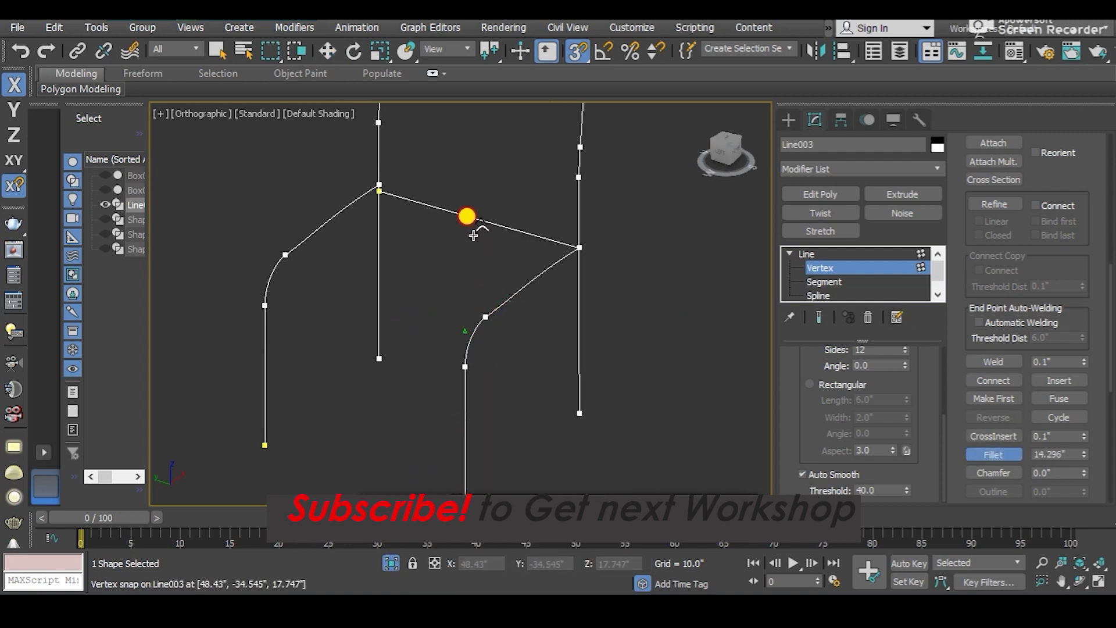
- Exit Vertex level and Unhide All to bring back the seat and backrest
{"action": "left_click", "coordinate": [826, 250]}
{"action": "scroll", "coordinate": [616, 333], "scroll_direction": "down", "scroll_amount": 3}
{"action": "right_click", "coordinate": [670, 300]}
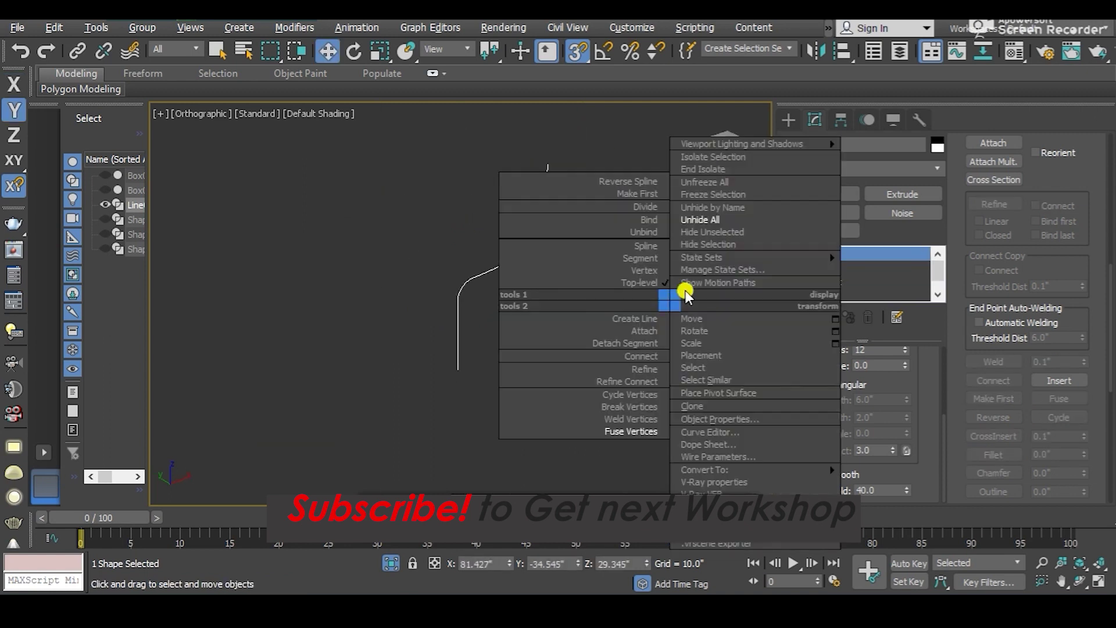
{"action": "left_click", "coordinate": [709, 223]}
{"action": "mouse_move", "coordinate": [610, 319]}
{"action": "middle_mouse_down", "text": "alt"}
{"action": "mouse_move", "coordinate": [568, 311]}
{"action": "mouse_move", "coordinate": [742, 366]}
{"action": "mouse_move", "coordinate": [628, 323]}
{"action": "mouse_move", "coordinate": [616, 349]}
{"action": "mouse_move", "coordinate": [646, 376]}
{"action": "mouse_move", "coordinate": [596, 347]}
{"action": "middle_mouse_up", "text": "alt"}
{"action": "scroll", "coordinate": [552, 311], "scroll_direction": "up", "scroll_amount": 3}
{"action": "scroll", "coordinate": [558, 326], "scroll_direction": "up", "scroll_amount": 2}
{"action": "scroll", "coordinate": [814, 427], "scroll_direction": "up", "scroll_amount": 5}
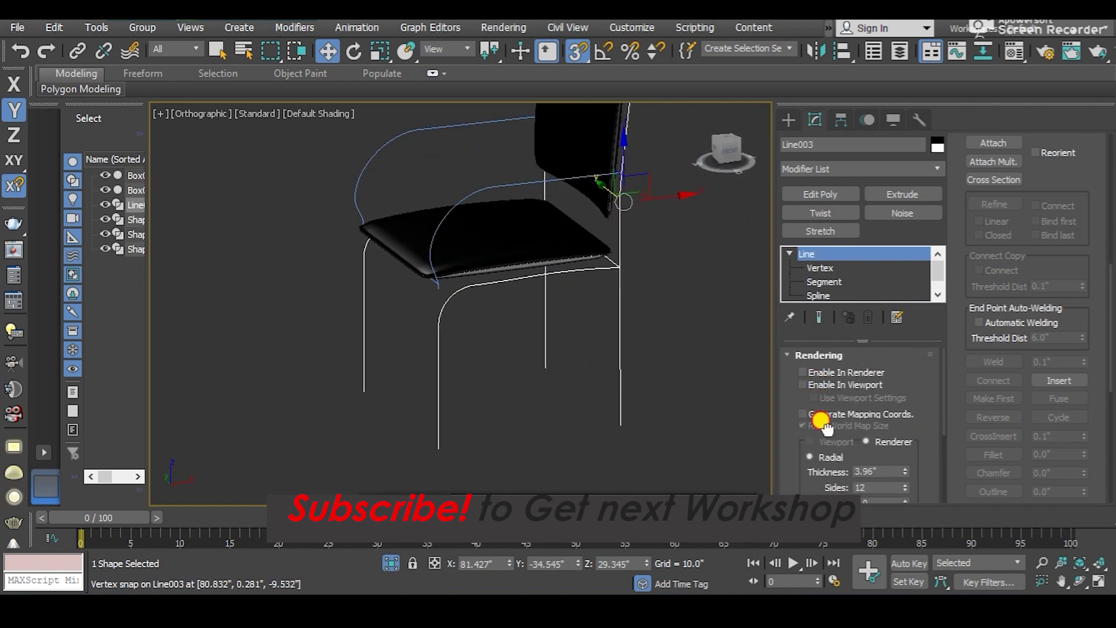
- Turn on Enable In Renderer and Enable In Viewport for the Line003 frame
{"action": "left_click", "coordinate": [818, 359]}
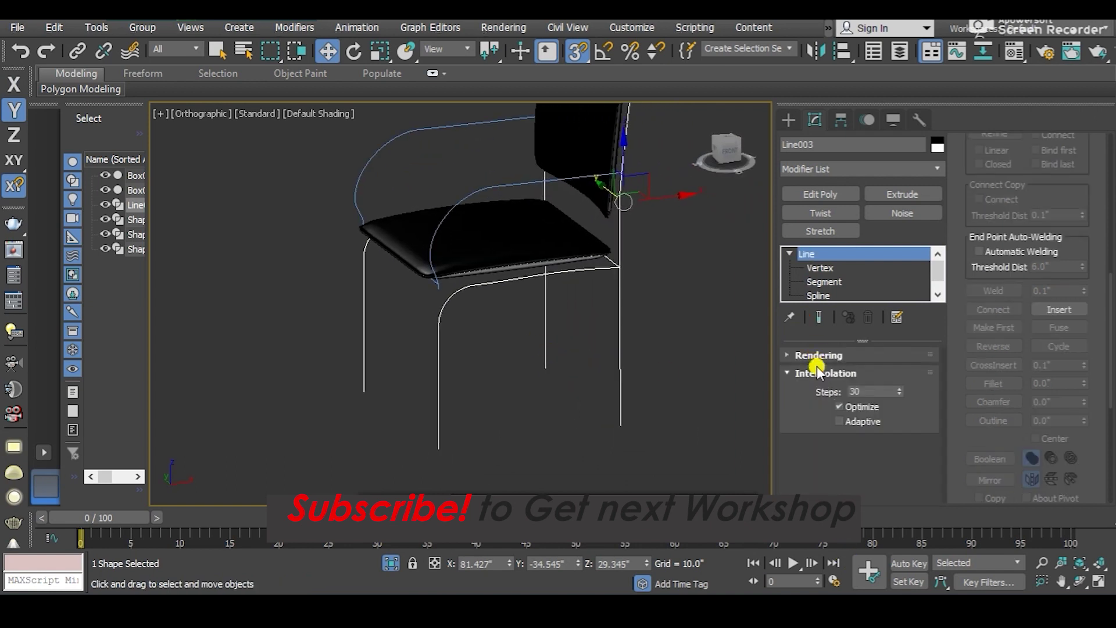
{"action": "left_click", "coordinate": [808, 353]}
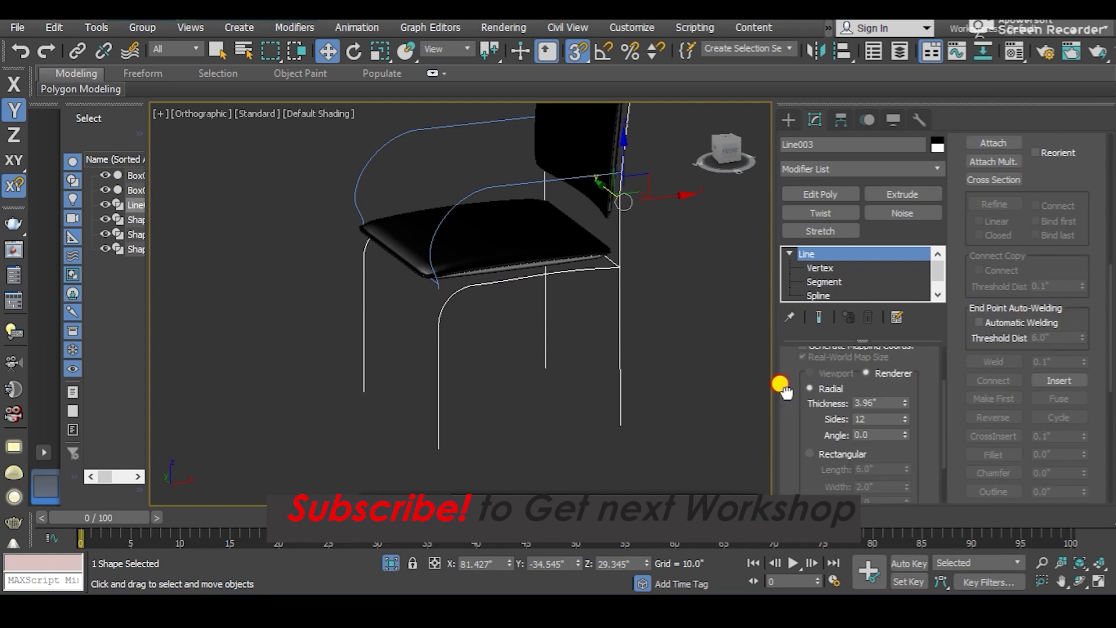
{"action": "scroll", "coordinate": [819, 401], "scroll_direction": "up", "scroll_amount": 2}
{"action": "left_click", "coordinate": [828, 372]}
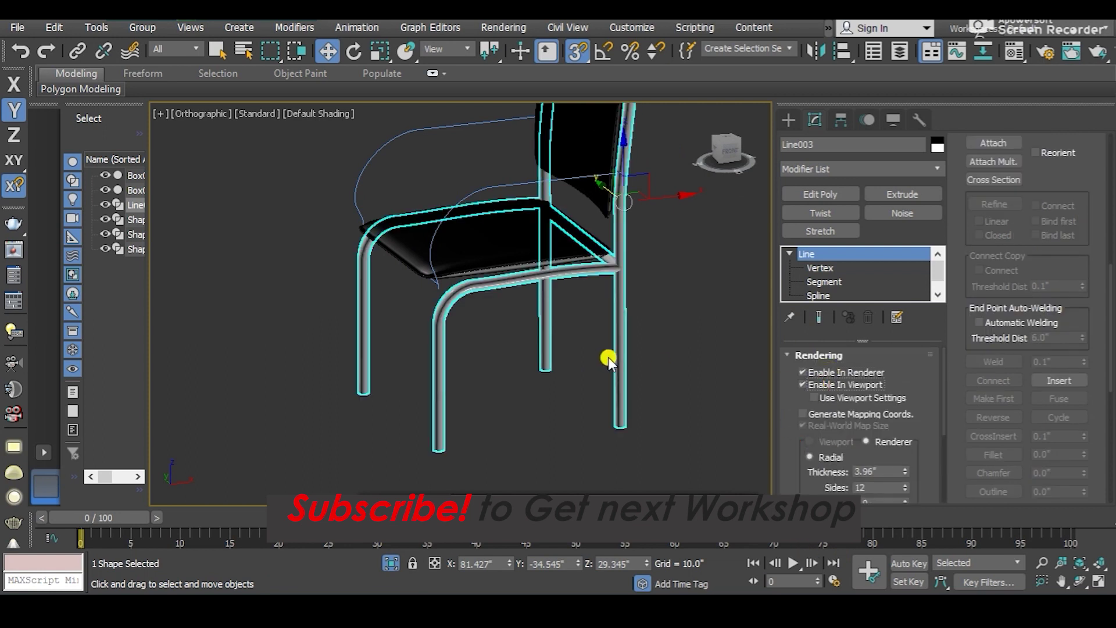
{"action": "scroll", "coordinate": [468, 198], "scroll_direction": "up", "scroll_amount": 3}
- Render the Shape003 armrest line as a tube too, then enter the leg frame's Vertex level
{"action": "left_click", "coordinate": [467, 234]}
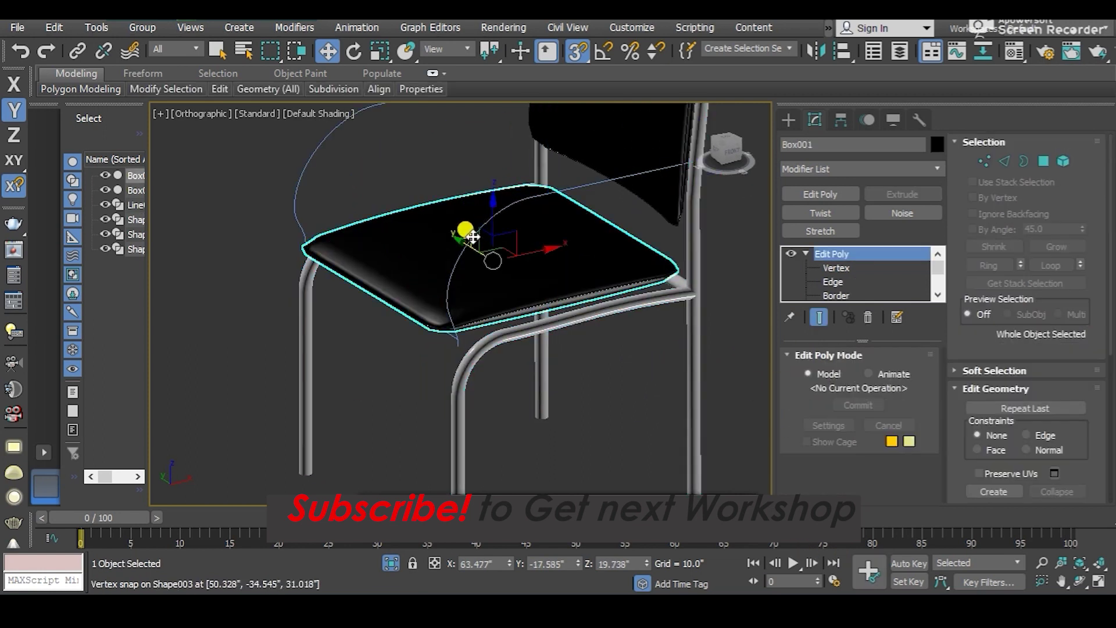
{"action": "left_click", "coordinate": [586, 185]}
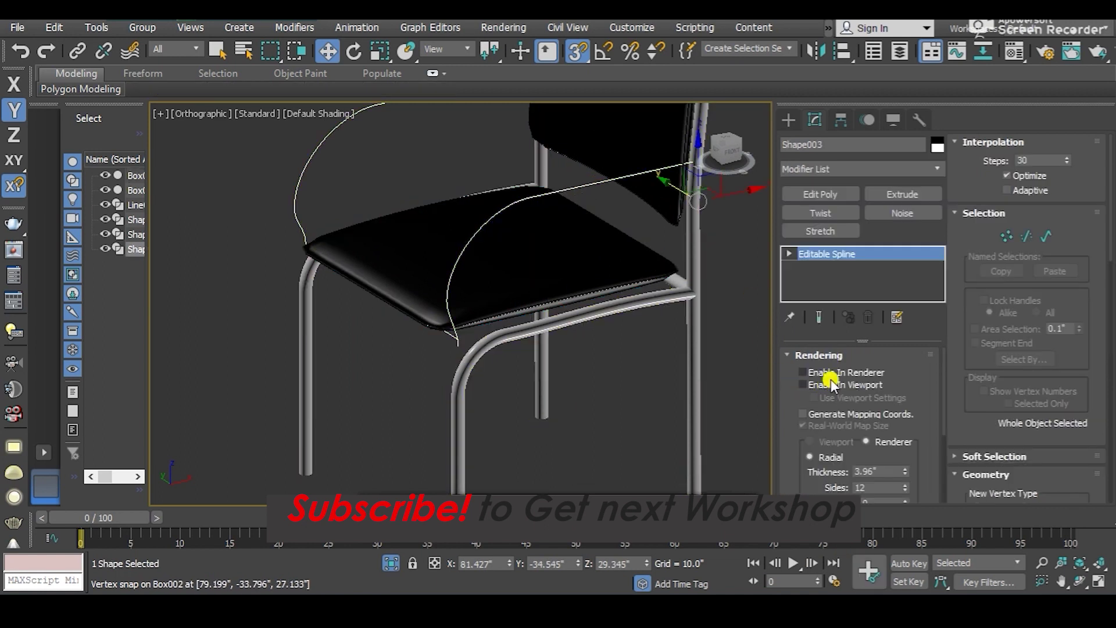
{"action": "left_click", "coordinate": [835, 383]}
{"action": "mouse_move", "coordinate": [536, 391]}
{"action": "middle_mouse_down", "text": "alt"}
{"action": "mouse_move", "coordinate": [483, 367]}
{"action": "mouse_move", "coordinate": [498, 354]}
{"action": "middle_mouse_up", "text": "alt"}
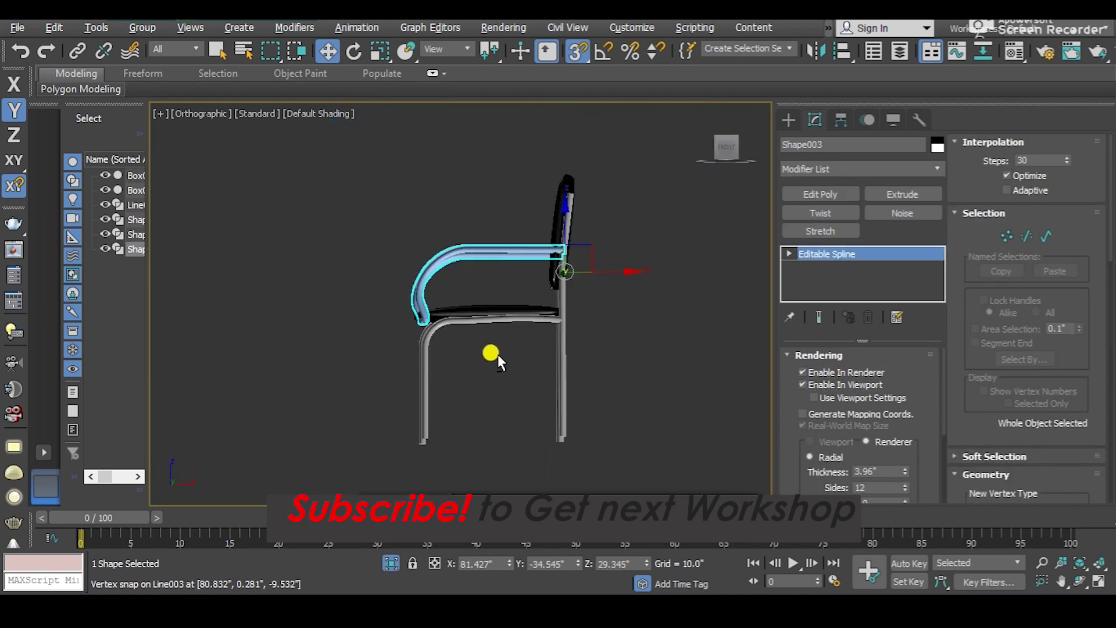
{"action": "left_click", "coordinate": [559, 320]}
{"action": "left_click", "coordinate": [855, 278]}
- Box-select the frame's seat-rail vertices and raise them on Z up to the seat
{"action": "left_click_drag", "start_coordinate": [362, 366], "coordinate": [362, 366]}
{"action": "scroll", "coordinate": [465, 308], "scroll_direction": "up", "scroll_amount": 2}
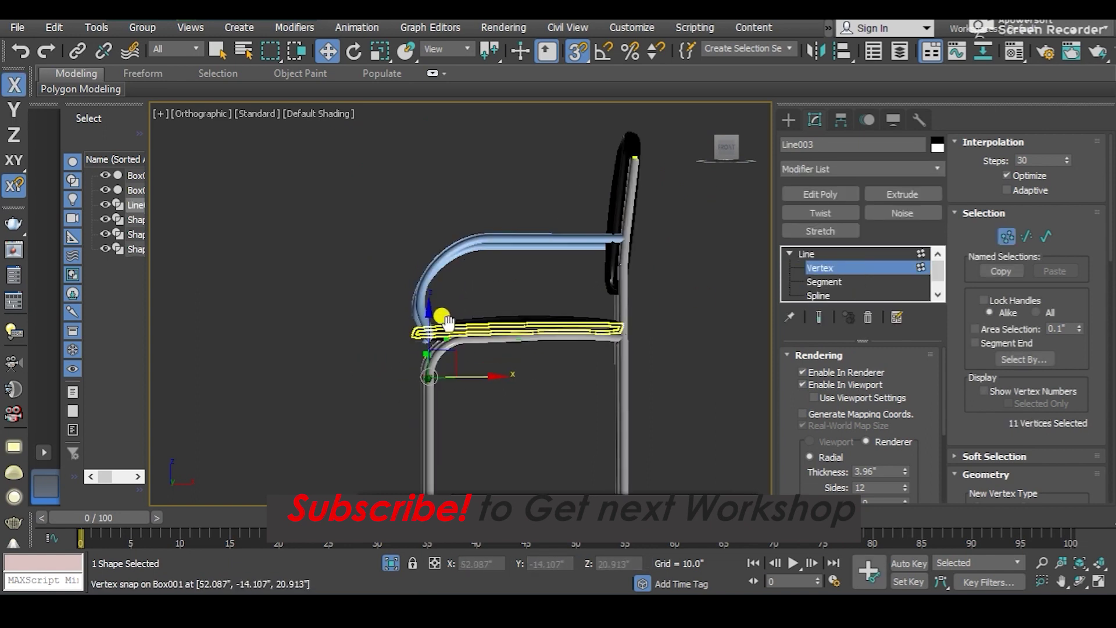
{"action": "middle_click_drag", "start_coordinate": [444, 331], "coordinate": [459, 363], "text": "alt"}
{"action": "left_click_drag", "start_coordinate": [460, 362], "coordinate": [479, 384]}
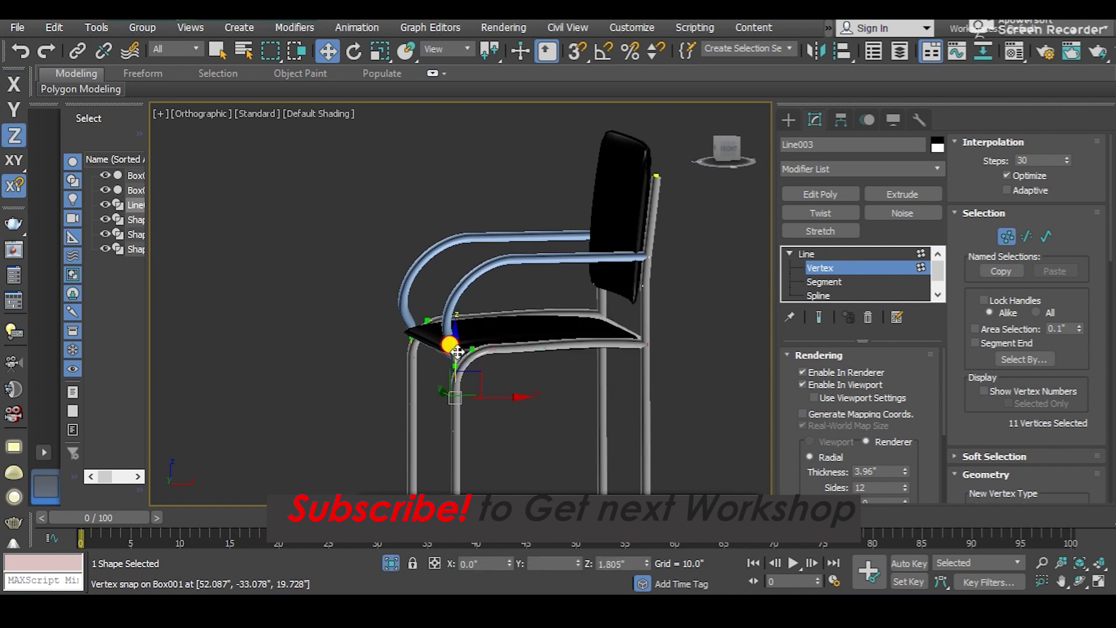
{"action": "mouse_move", "coordinate": [480, 384]}
{"action": "middle_mouse_down", "text": "alt"}
{"action": "mouse_move", "coordinate": [391, 357]}
{"action": "mouse_move", "coordinate": [500, 386]}
{"action": "middle_mouse_up", "text": "alt"}
- Check the raised rail from several angles, return Line003 to object level, and show the Create panel
{"action": "scroll", "coordinate": [410, 311], "scroll_direction": "up", "scroll_amount": 4}
{"action": "scroll", "coordinate": [439, 365], "scroll_direction": "down", "scroll_amount": 3}
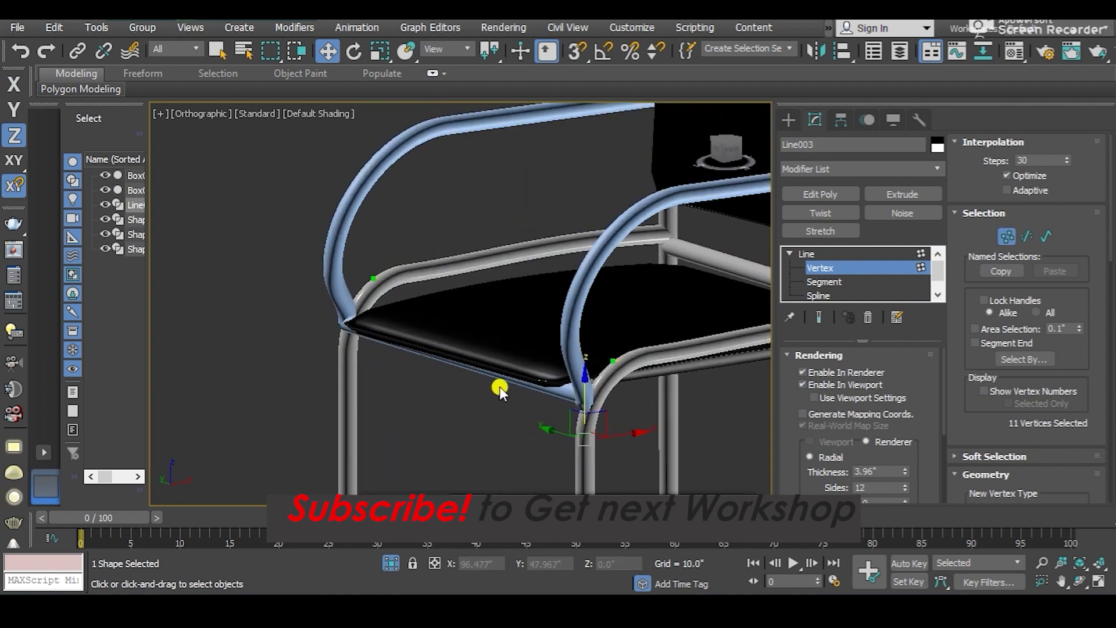
{"action": "scroll", "coordinate": [503, 320], "scroll_direction": "down", "scroll_amount": 3}
{"action": "scroll", "coordinate": [548, 242], "scroll_direction": "up", "scroll_amount": 3}
{"action": "scroll", "coordinate": [548, 264], "scroll_direction": "up", "scroll_amount": 3}
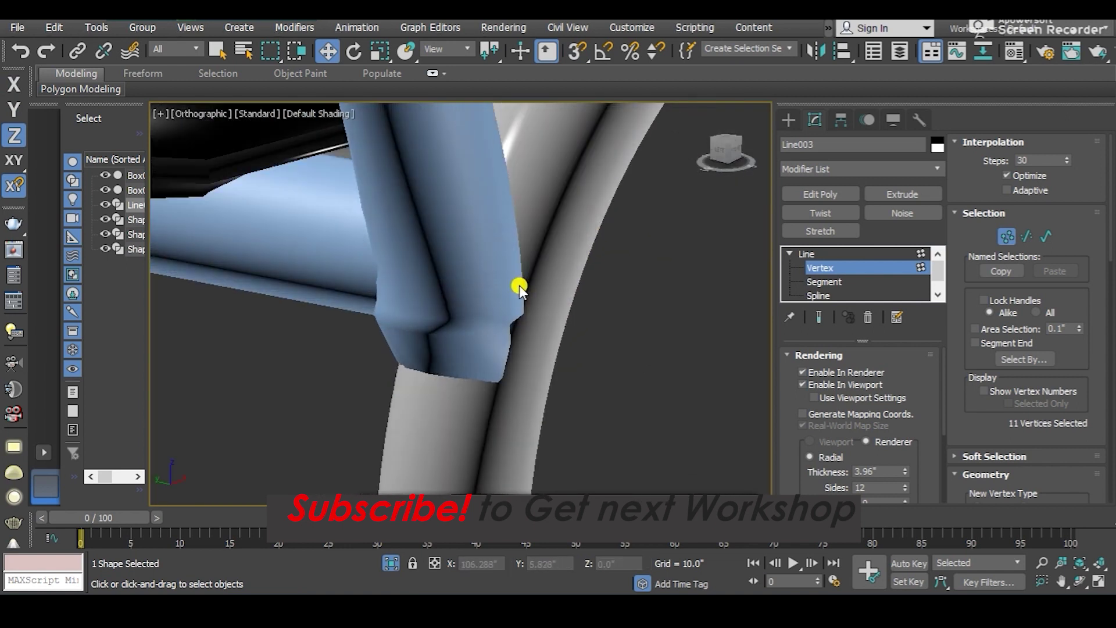
{"action": "scroll", "coordinate": [517, 286], "scroll_direction": "down", "scroll_amount": 3}
{"action": "scroll", "coordinate": [490, 343], "scroll_direction": "down", "scroll_amount": 2}
{"action": "scroll", "coordinate": [553, 330], "scroll_direction": "up", "scroll_amount": 2}
{"action": "middle_click_drag", "start_coordinate": [553, 331], "coordinate": [602, 292], "text": "alt"}
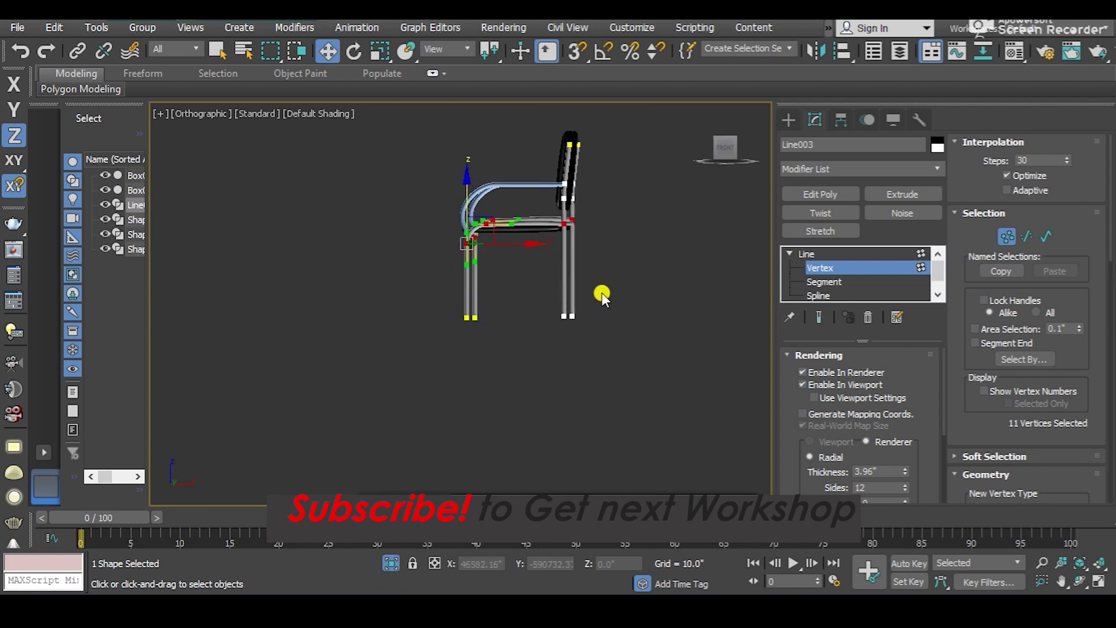
{"action": "middle_click_drag", "start_coordinate": [431, 375], "coordinate": [514, 252], "text": "alt"}
{"action": "scroll", "coordinate": [514, 252], "scroll_direction": "up", "scroll_amount": 1}
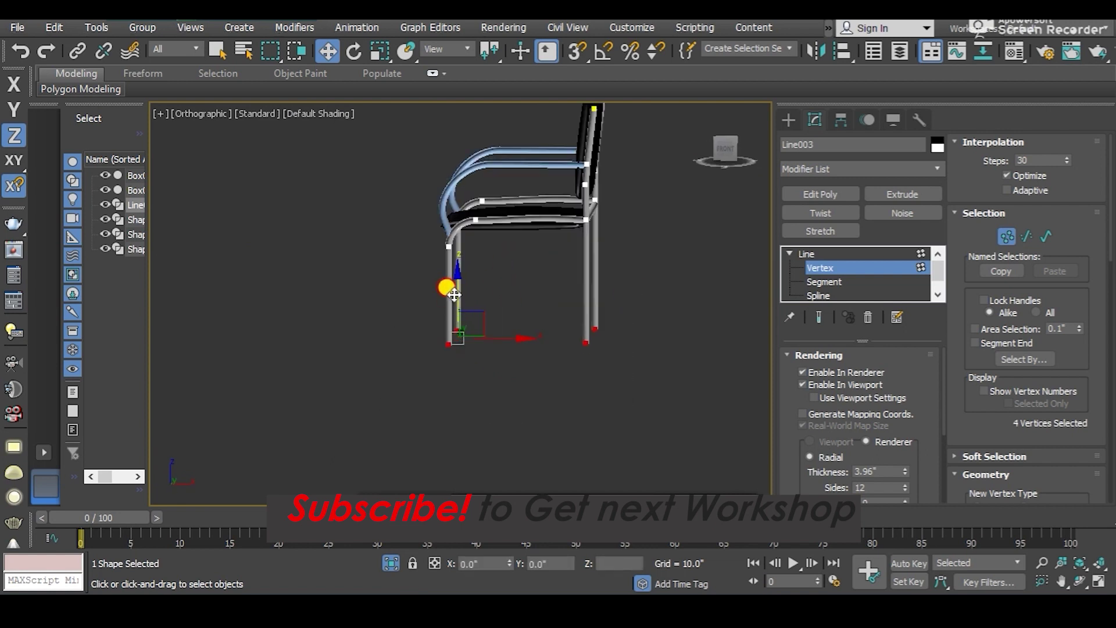
{"action": "middle_click_drag", "start_coordinate": [454, 279], "coordinate": [535, 317], "text": "alt"}
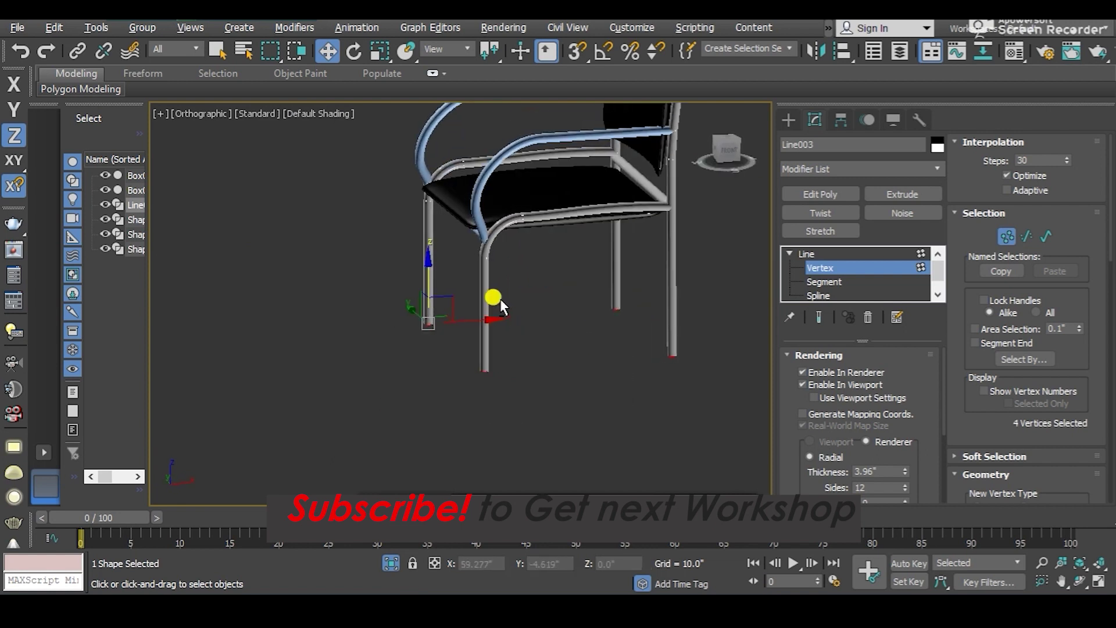
{"action": "left_click", "coordinate": [820, 256]}
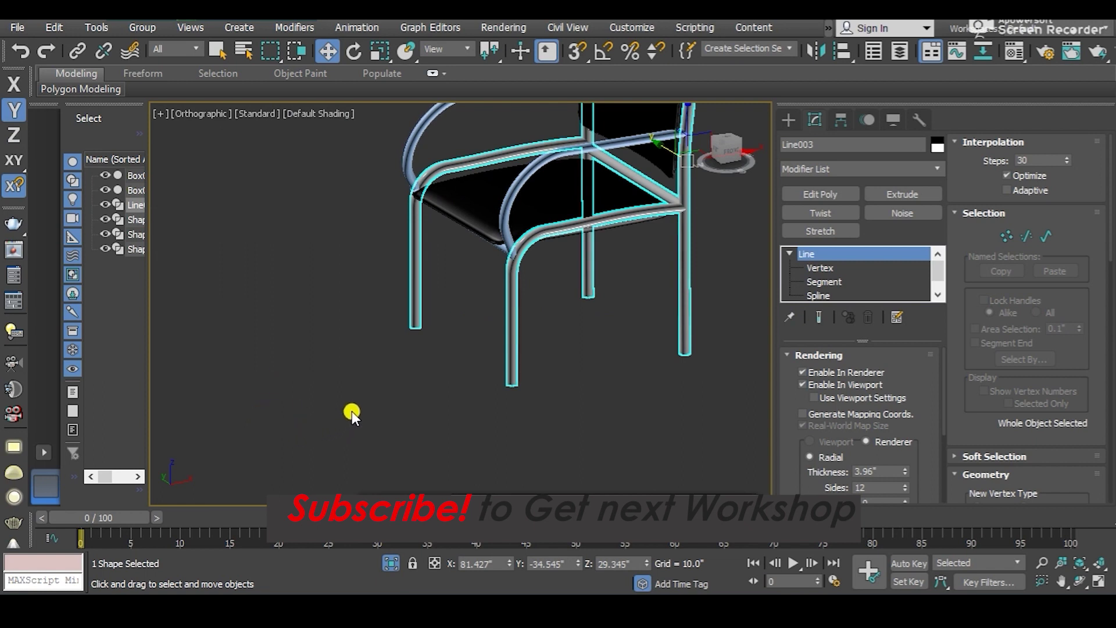
{"action": "mouse_move", "coordinate": [352, 409]}
{"action": "middle_mouse_down", "text": "alt"}
{"action": "mouse_move", "coordinate": [449, 337]}
{"action": "mouse_move", "coordinate": [509, 358]}
{"action": "middle_mouse_up", "text": "alt"}
{"action": "scroll", "coordinate": [509, 359], "scroll_direction": "up", "scroll_amount": 1}
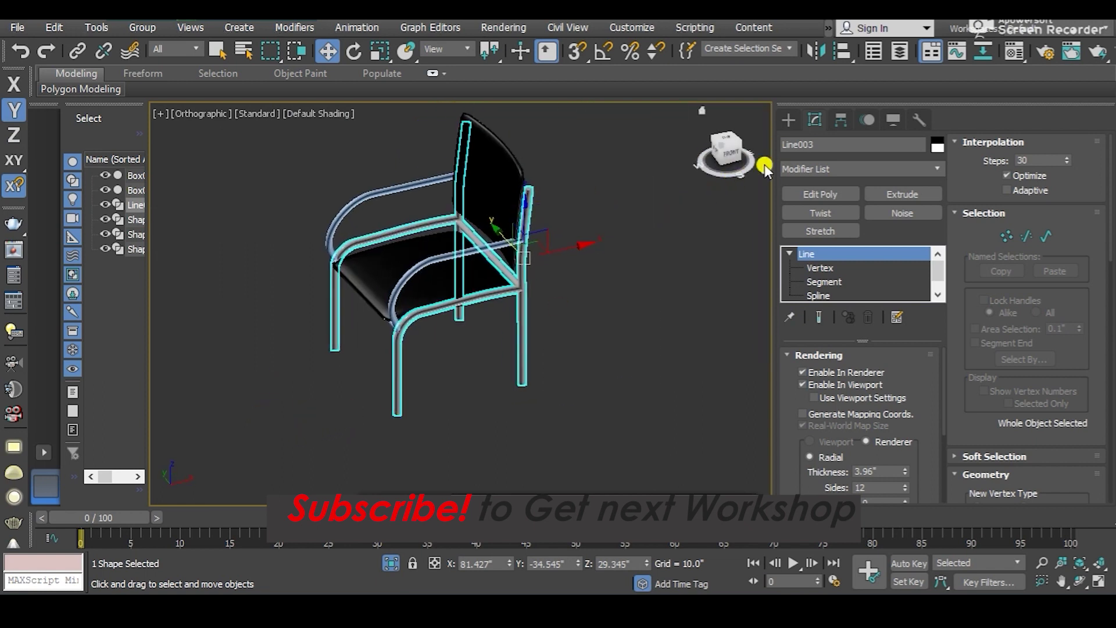
{"action": "left_click", "coordinate": [785, 121]}
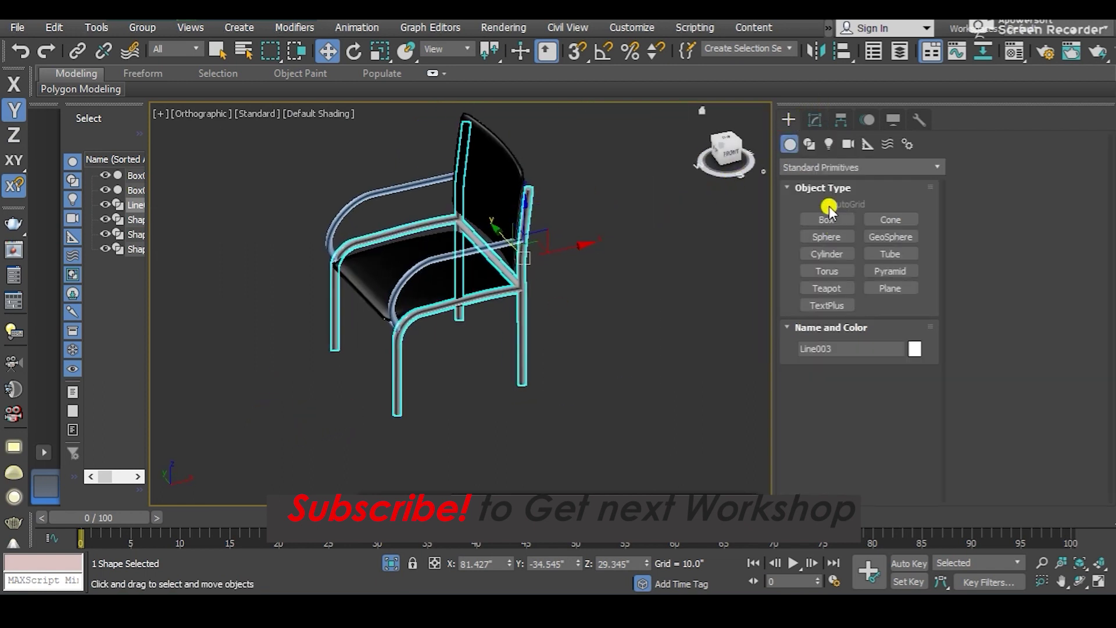
- Draw a rectangle spline, Rectangle001, around the bases of the four legs
{"action": "left_click", "coordinate": [810, 145]}
{"action": "left_click", "coordinate": [888, 232]}
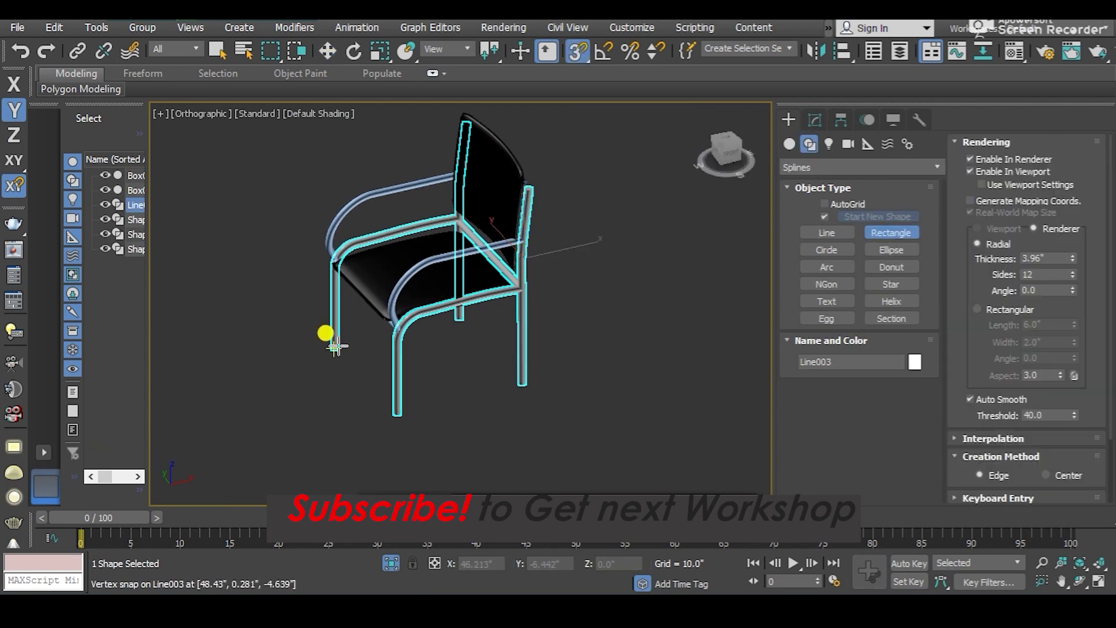
{"action": "left_click_drag", "start_coordinate": [335, 347], "coordinate": [519, 378]}
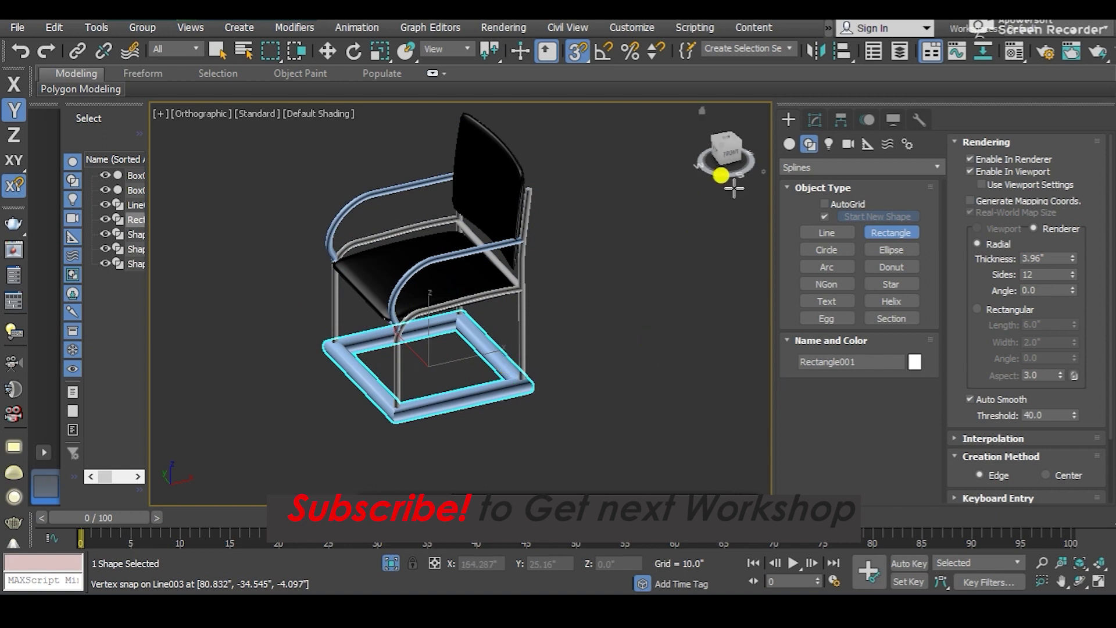
{"action": "left_click", "coordinate": [814, 120]}
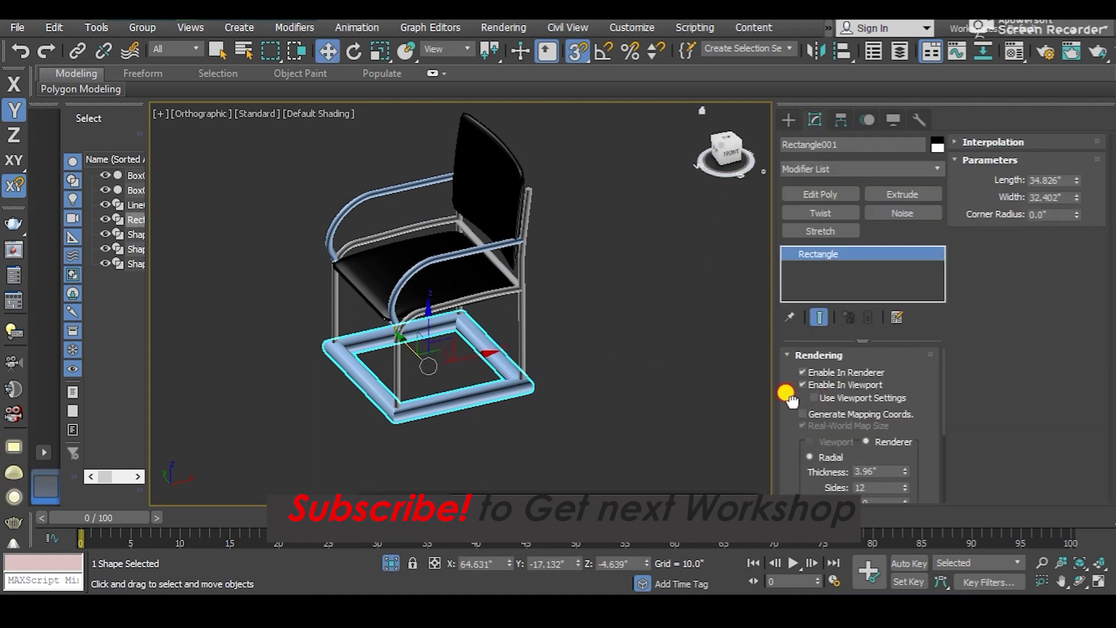
- Give Rectangle001 a Rectangular rendering profile, Length 0.5 and Width 0.5
{"action": "left_click_drag", "start_coordinate": [788, 396], "coordinate": [797, 314]}
{"action": "left_click_drag", "start_coordinate": [797, 429], "coordinate": [815, 403]}
{"action": "left_click", "coordinate": [810, 408]}
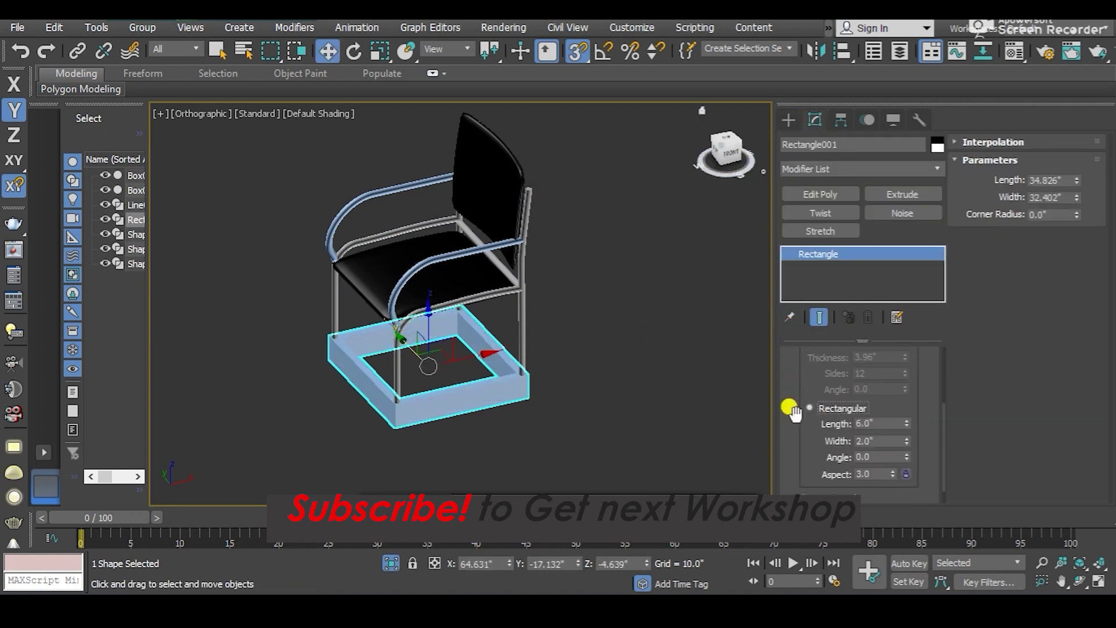
{"action": "middle_click_drag", "start_coordinate": [625, 415], "coordinate": [619, 396]}
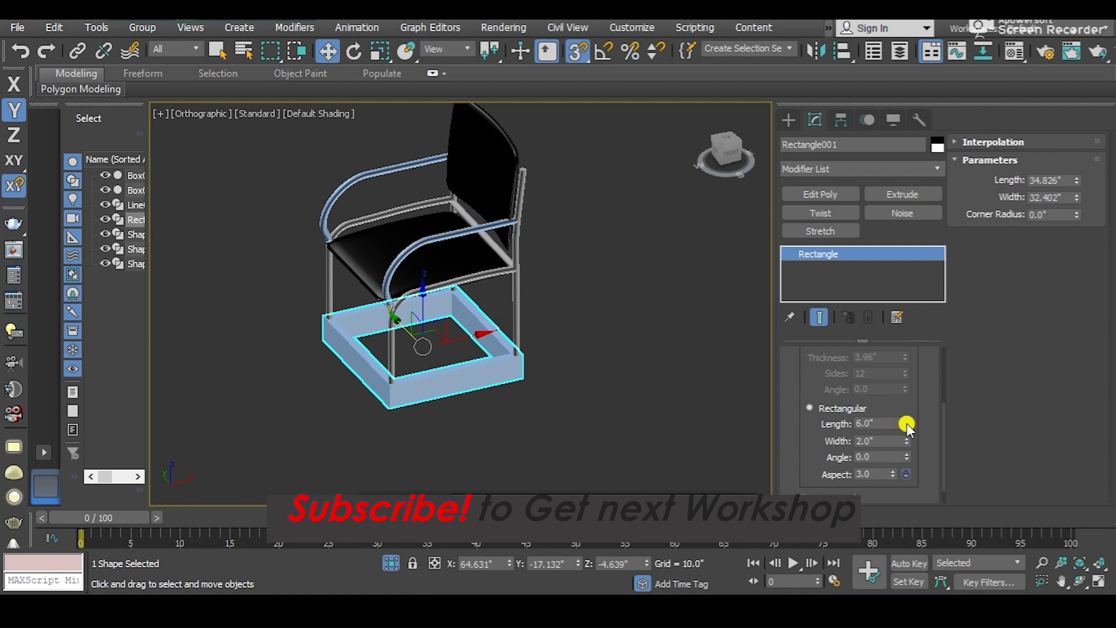
{"action": "left_click_drag", "start_coordinate": [907, 425], "coordinate": [921, 506]}
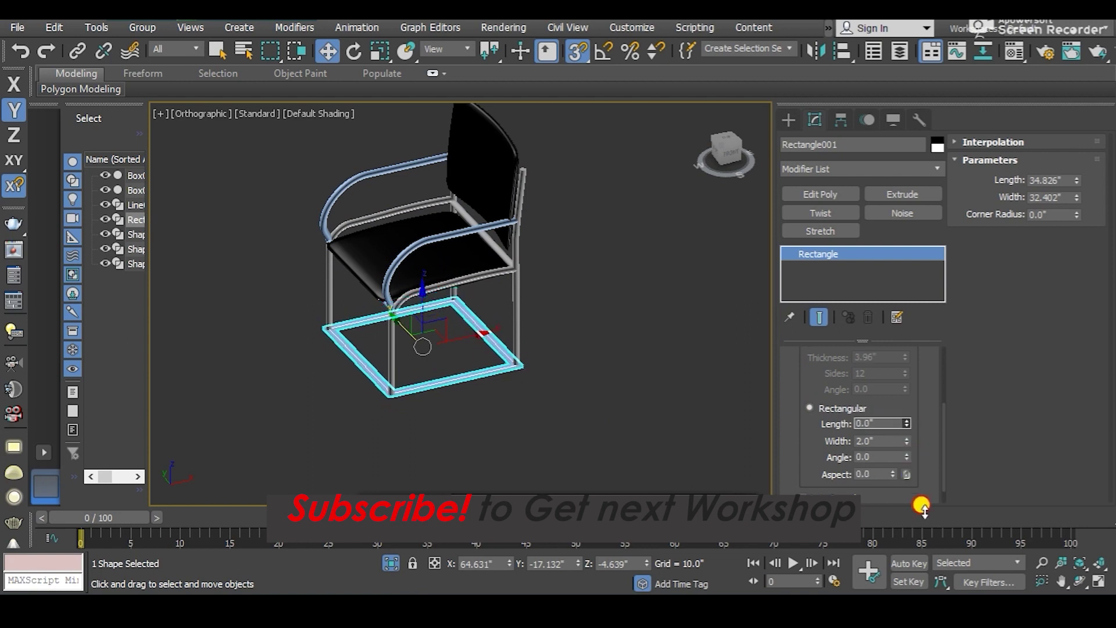
{"action": "scroll", "coordinate": [538, 398], "scroll_direction": "up", "scroll_amount": 5}
{"action": "scroll", "coordinate": [511, 364], "scroll_direction": "up", "scroll_amount": 1}
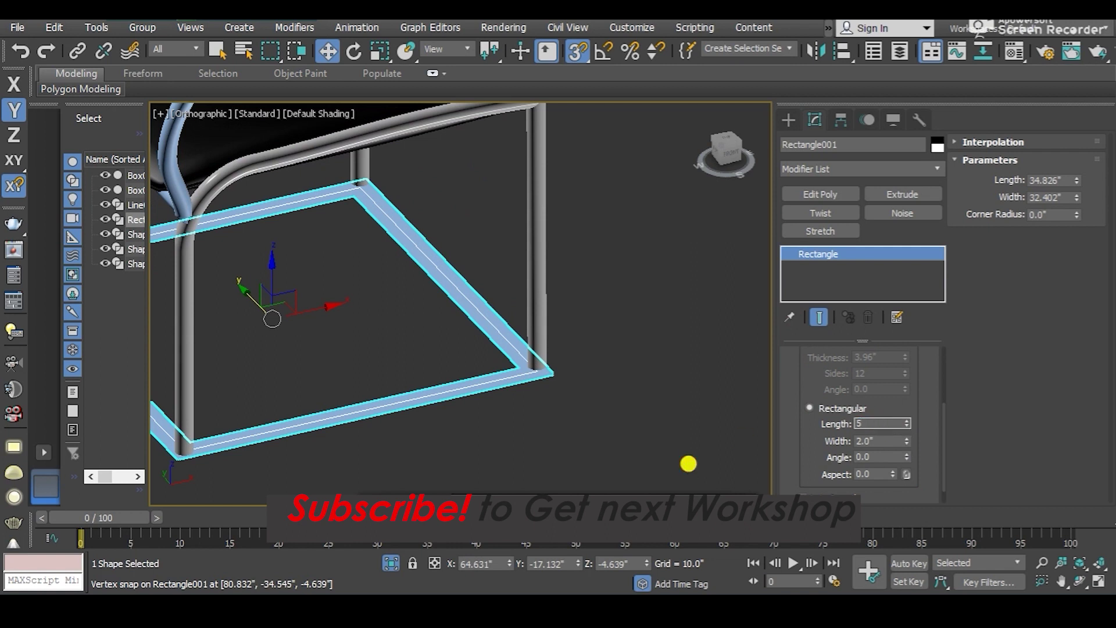
{"action": "key", "text": "Return"}
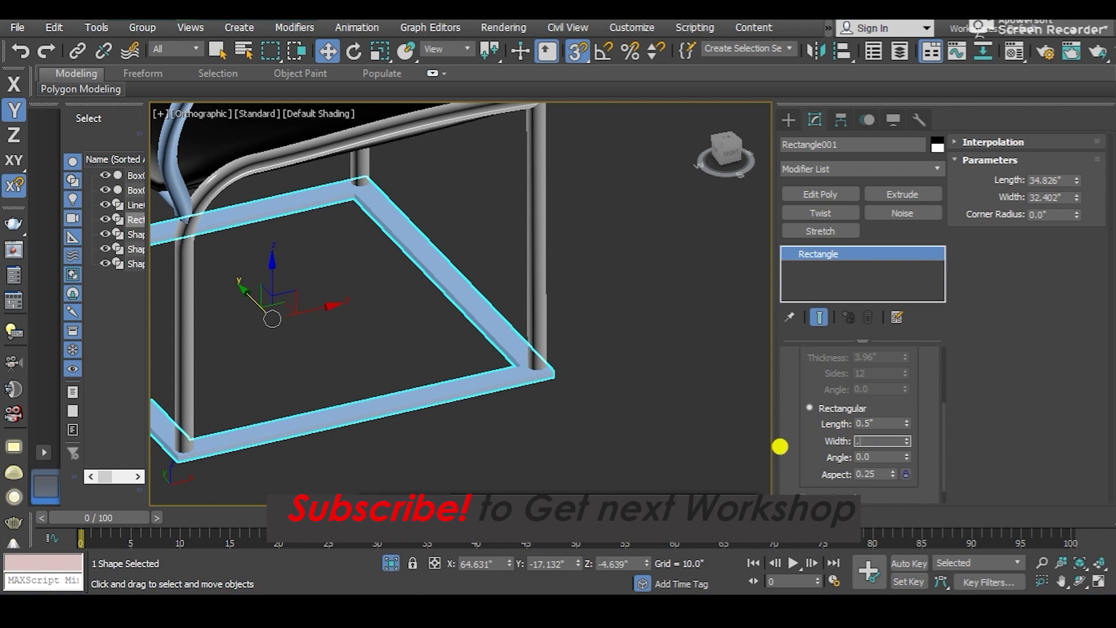
{"action": "type", "text": "5"}
{"action": "key", "text": "Return"}
- Turn off snapping and lift the rectangle rail slightly up the legs on Z
{"action": "scroll", "coordinate": [368, 306], "scroll_direction": "down", "scroll_amount": 2}
{"action": "scroll", "coordinate": [382, 271], "scroll_direction": "down", "scroll_amount": 2}
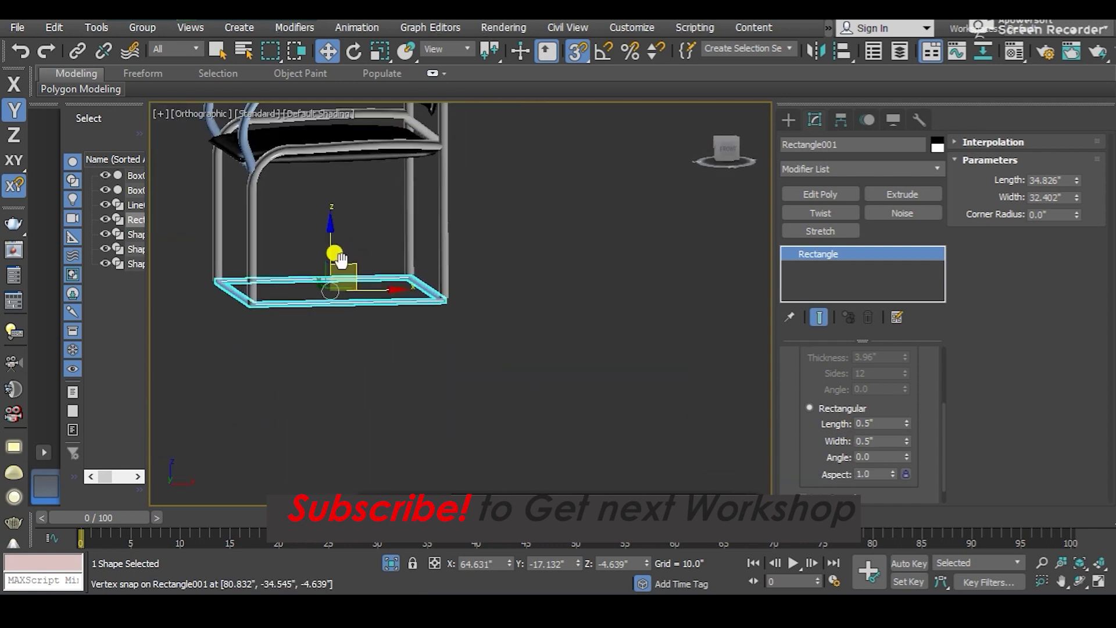
{"action": "scroll", "coordinate": [349, 279], "scroll_direction": "down", "scroll_amount": 1}
{"action": "key", "text": "s"}
{"action": "left_click_drag", "start_coordinate": [359, 327], "coordinate": [361, 242]}
{"action": "middle_click_drag", "start_coordinate": [361, 242], "coordinate": [372, 393], "text": "alt"}
{"action": "left_click", "coordinate": [371, 393]}
{"action": "scroll", "coordinate": [352, 354], "scroll_direction": "up", "scroll_amount": 2}
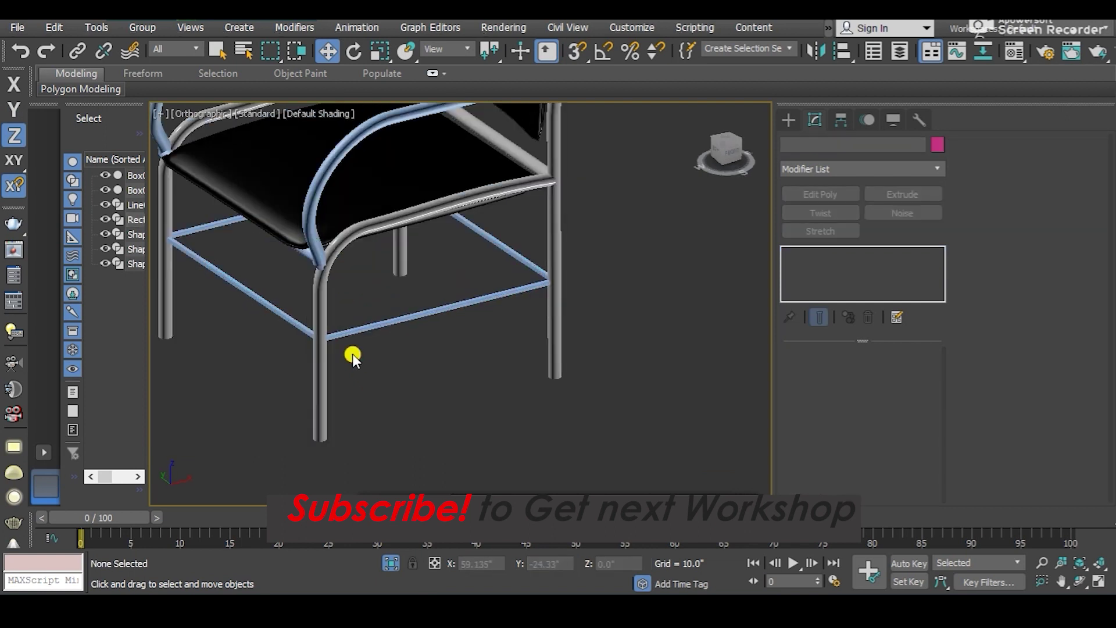
- Select the Rectangle001 base rail
{"action": "scroll", "coordinate": [343, 341], "scroll_direction": "up", "scroll_amount": 2}
{"action": "scroll", "coordinate": [297, 346], "scroll_direction": "up", "scroll_amount": 3}
{"action": "scroll", "coordinate": [374, 338], "scroll_direction": "down", "scroll_amount": 1}
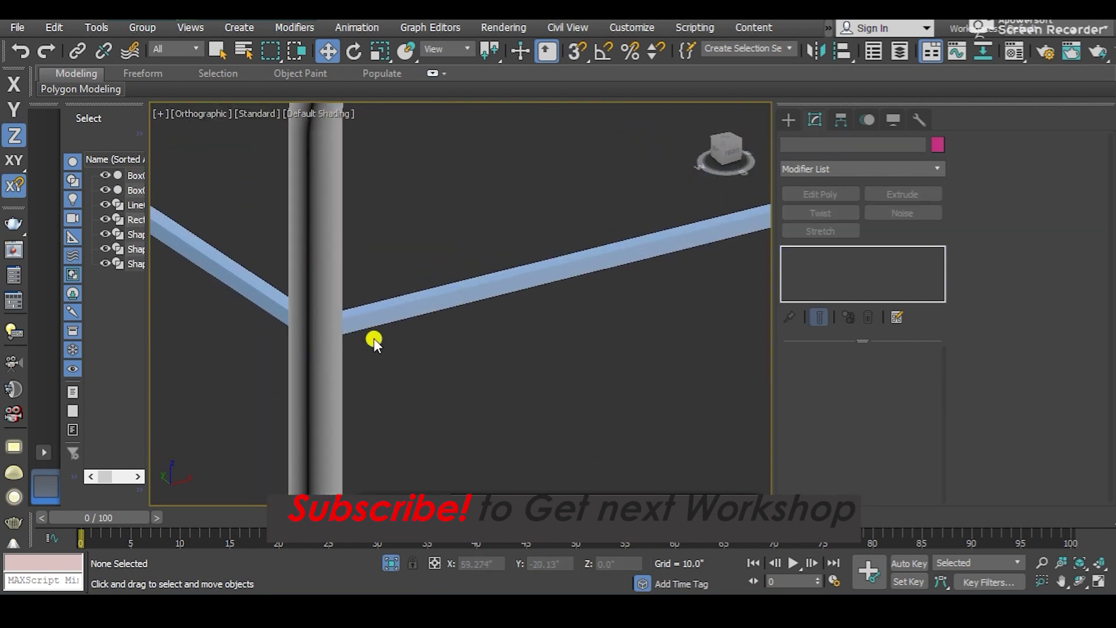
{"action": "left_click", "coordinate": [359, 319]}
{"action": "scroll", "coordinate": [403, 389], "scroll_direction": "down", "scroll_amount": 3}
{"action": "mouse_move", "coordinate": [403, 389]}
{"action": "middle_mouse_down", "text": "alt"}
{"action": "mouse_move", "coordinate": [353, 417]}
{"action": "mouse_move", "coordinate": [624, 263]}
{"action": "mouse_move", "coordinate": [616, 274]}
{"action": "mouse_move", "coordinate": [681, 280]}
{"action": "middle_mouse_up", "text": "alt"}
- Set the rail's Rectangular profile to Length 1.0 and Width 1.0
{"action": "scroll", "coordinate": [639, 273], "scroll_direction": "up", "scroll_amount": 3}
{"action": "scroll", "coordinate": [639, 274], "scroll_direction": "down", "scroll_amount": 3}
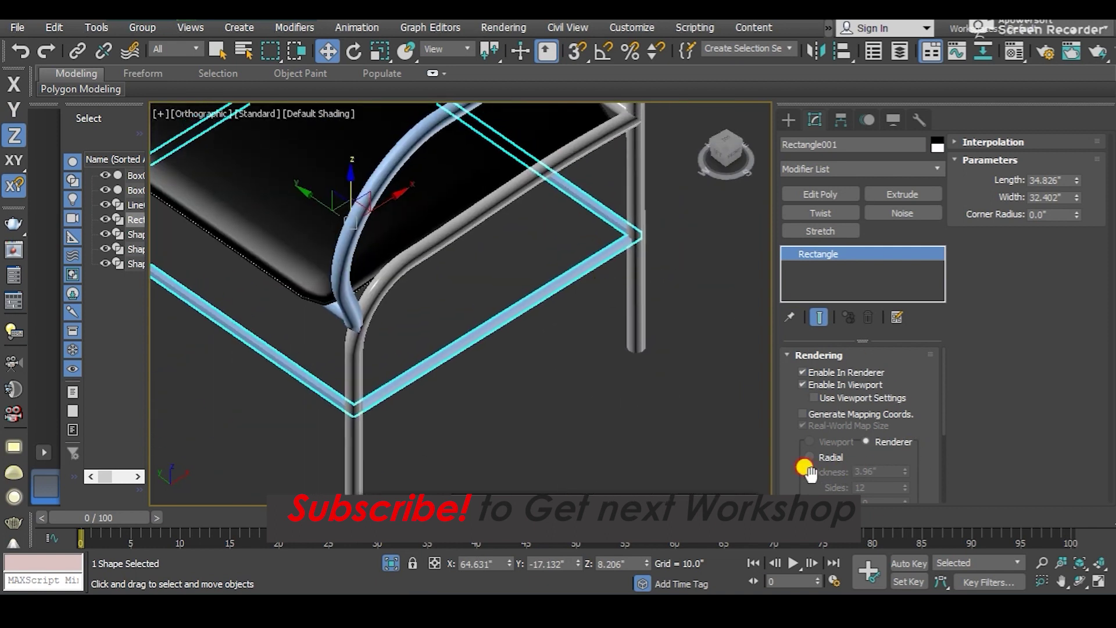
{"action": "left_click_drag", "start_coordinate": [810, 472], "coordinate": [825, 314]}
{"action": "type", "text": "1"}
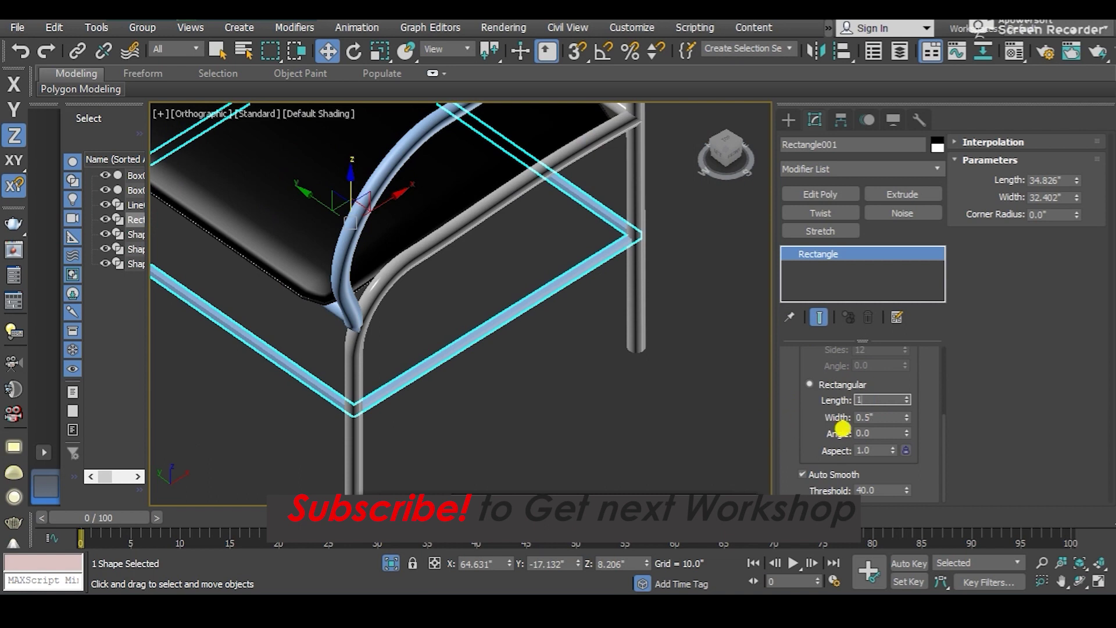
{"action": "key", "text": "Tab"}
{"action": "key", "text": "Return"}
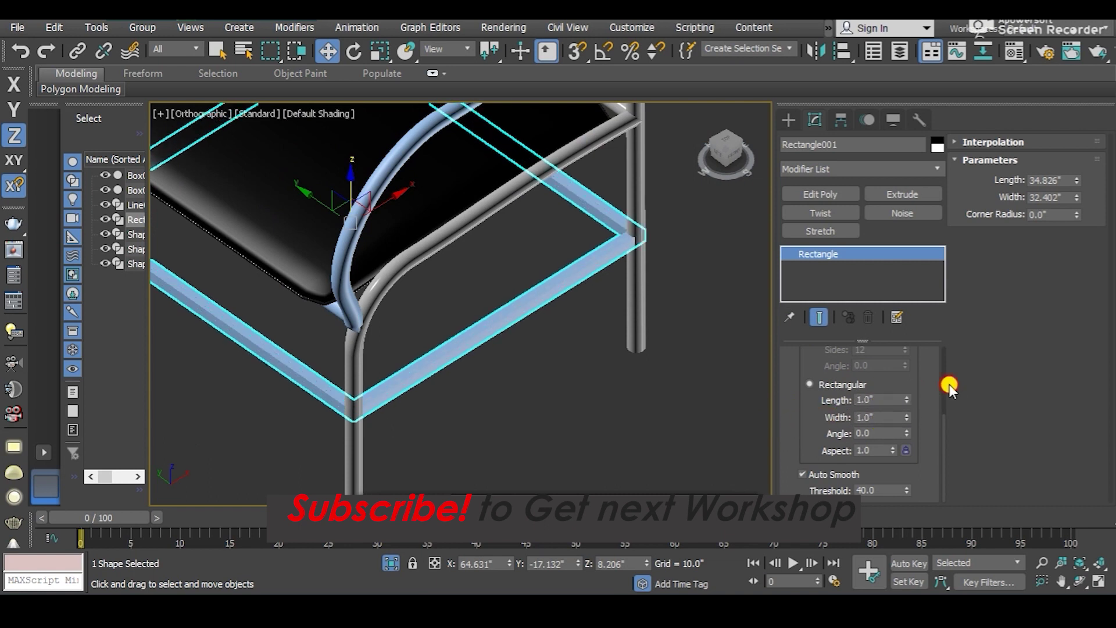
{"action": "scroll", "coordinate": [524, 337], "scroll_direction": "down", "scroll_amount": 3}
{"action": "middle_click_drag", "start_coordinate": [523, 361], "coordinate": [504, 327], "text": "alt"}
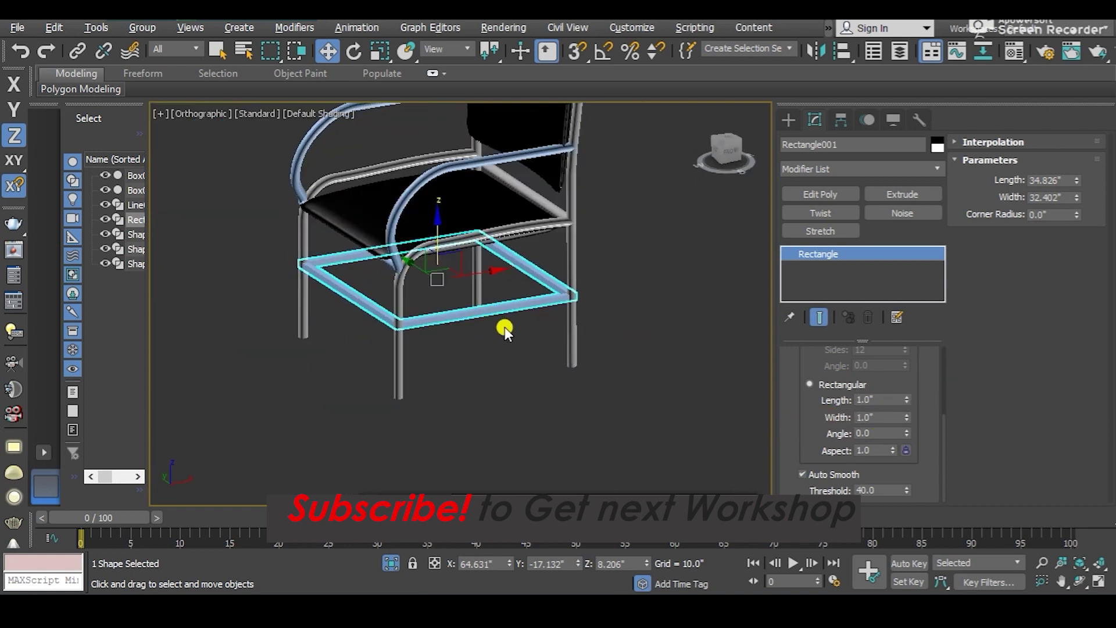
- Make 03 - Default the active Material Editor slot, then close the editor
{"action": "key", "text": "m"}
{"action": "left_click", "coordinate": [150, 297]}
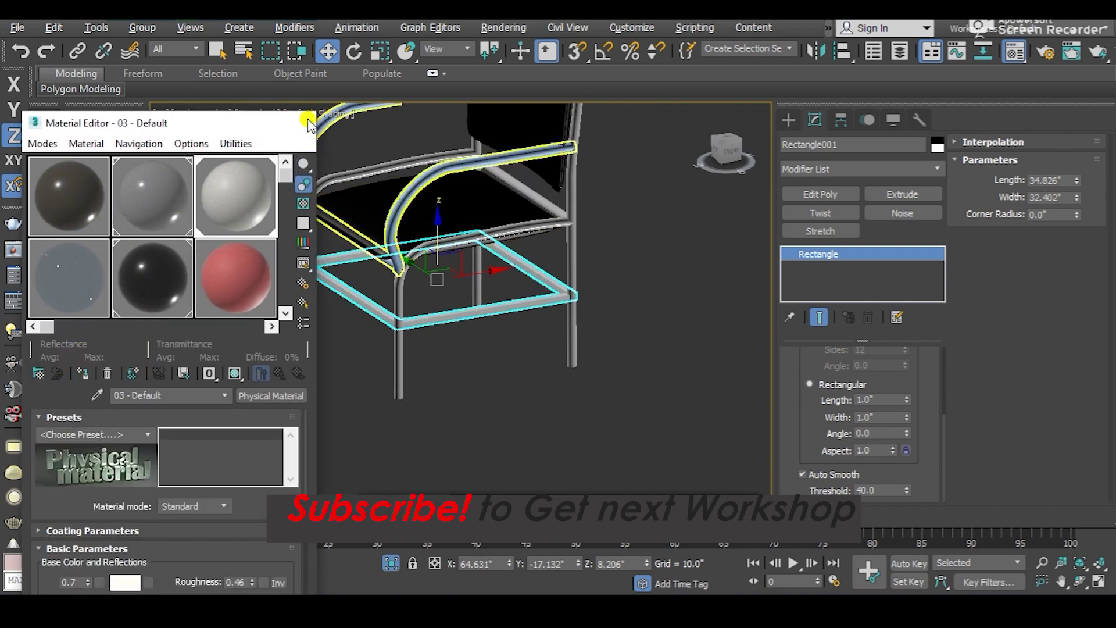
{"action": "left_click", "coordinate": [309, 124]}
- Deselect the base rail and select the seat cushion Box001
{"action": "left_click", "coordinate": [696, 343]}
{"action": "scroll", "coordinate": [588, 347], "scroll_direction": "down", "scroll_amount": 4}
{"action": "mouse_move", "coordinate": [588, 347]}
{"action": "middle_mouse_down", "text": "alt"}
{"action": "mouse_move", "coordinate": [648, 354]}
{"action": "mouse_move", "coordinate": [594, 321]}
{"action": "mouse_move", "coordinate": [361, 324]}
{"action": "mouse_move", "coordinate": [528, 331]}
{"action": "mouse_move", "coordinate": [578, 292]}
{"action": "mouse_move", "coordinate": [515, 334]}
{"action": "mouse_move", "coordinate": [372, 347]}
{"action": "middle_mouse_up", "text": "alt"}
{"action": "scroll", "coordinate": [461, 306], "scroll_direction": "up", "scroll_amount": 3}
{"action": "middle_click_drag", "start_coordinate": [461, 306], "coordinate": [361, 331], "text": "alt"}
{"action": "scroll", "coordinate": [570, 351], "scroll_direction": "up", "scroll_amount": 2}
{"action": "mouse_move", "coordinate": [571, 351]}
{"action": "middle_mouse_down", "text": "alt"}
{"action": "mouse_move", "coordinate": [476, 301]}
{"action": "mouse_move", "coordinate": [523, 357]}
{"action": "mouse_move", "coordinate": [567, 342]}
{"action": "mouse_move", "coordinate": [398, 324]}
{"action": "mouse_move", "coordinate": [309, 336]}
{"action": "mouse_move", "coordinate": [635, 331]}
{"action": "mouse_move", "coordinate": [531, 366]}
{"action": "mouse_move", "coordinate": [507, 303]}
{"action": "middle_mouse_up", "text": "alt"}
{"action": "left_click", "coordinate": [476, 299]}
{"action": "scroll", "coordinate": [476, 299], "scroll_direction": "down", "scroll_amount": 3}
{"action": "scroll", "coordinate": [413, 337], "scroll_direction": "up", "scroll_amount": 2}
- Select the armrest tube and orbit to a low side view of the chair
{"action": "scroll", "coordinate": [507, 303], "scroll_direction": "up", "scroll_amount": 2}
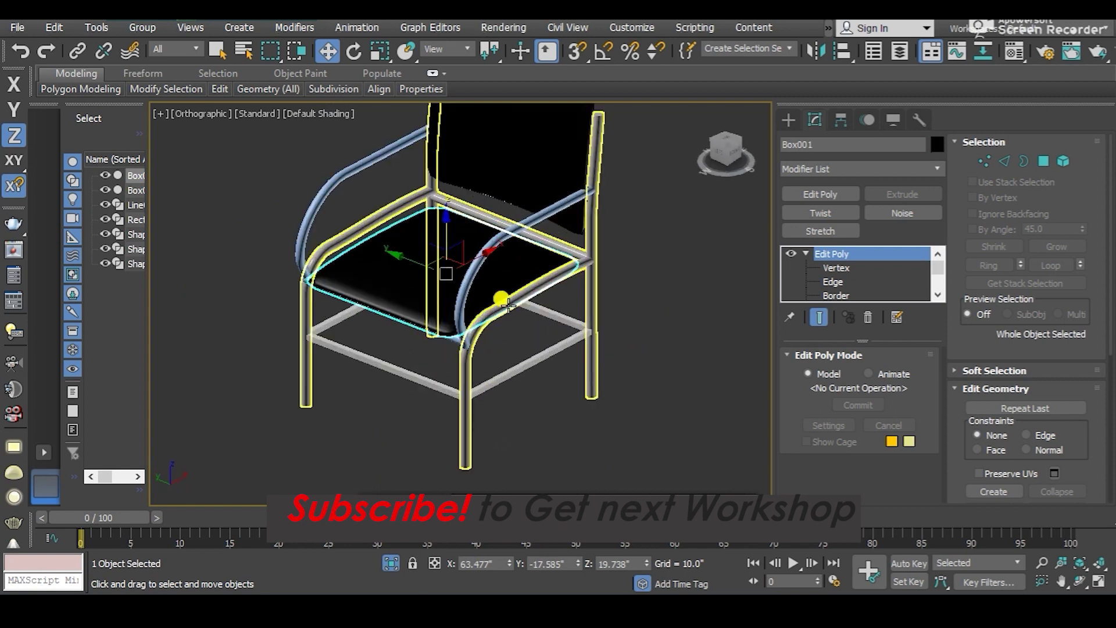
{"action": "scroll", "coordinate": [486, 281], "scroll_direction": "up", "scroll_amount": 2}
{"action": "left_click", "coordinate": [533, 284]}
{"action": "mouse_move", "coordinate": [533, 284]}
{"action": "middle_mouse_down", "text": "alt"}
{"action": "mouse_move", "coordinate": [578, 291]}
{"action": "mouse_move", "coordinate": [543, 270]}
{"action": "mouse_move", "coordinate": [515, 306]}
{"action": "mouse_move", "coordinate": [412, 248]}
{"action": "mouse_move", "coordinate": [499, 257]}
{"action": "mouse_move", "coordinate": [525, 285]}
{"action": "mouse_move", "coordinate": [516, 192]}
{"action": "mouse_move", "coordinate": [520, 285]}
{"action": "mouse_move", "coordinate": [489, 289]}
{"action": "mouse_move", "coordinate": [500, 222]}
{"action": "mouse_move", "coordinate": [572, 282]}
{"action": "mouse_move", "coordinate": [535, 251]}
{"action": "middle_mouse_up", "text": "alt"}
{"action": "scroll", "coordinate": [521, 284], "scroll_direction": "down", "scroll_amount": 3}
{"action": "scroll", "coordinate": [570, 287], "scroll_direction": "up", "scroll_amount": 3}
{"action": "scroll", "coordinate": [570, 286], "scroll_direction": "down", "scroll_amount": 2}
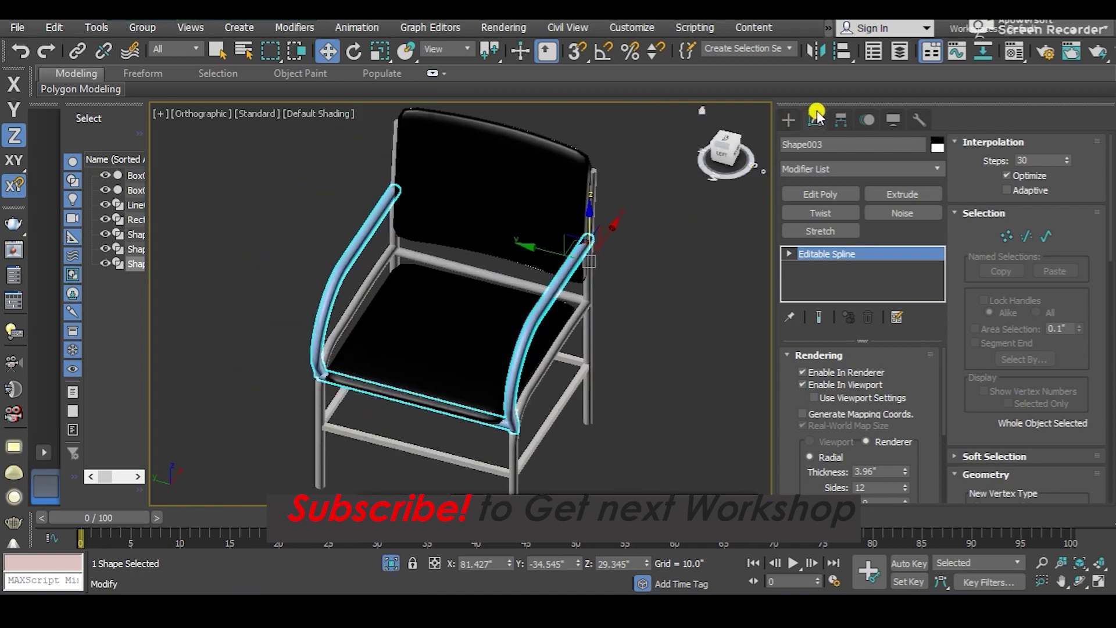
- Show the Create panel and select the chair seat
{"action": "left_click", "coordinate": [789, 121]}
{"action": "mouse_move", "coordinate": [535, 286]}
{"action": "middle_mouse_down", "text": "alt"}
{"action": "mouse_move", "coordinate": [559, 200]}
{"action": "mouse_move", "coordinate": [535, 224]}
{"action": "mouse_move", "coordinate": [631, 222]}
{"action": "middle_mouse_up", "text": "alt"}
{"action": "scroll", "coordinate": [392, 341], "scroll_direction": "up", "scroll_amount": 5}
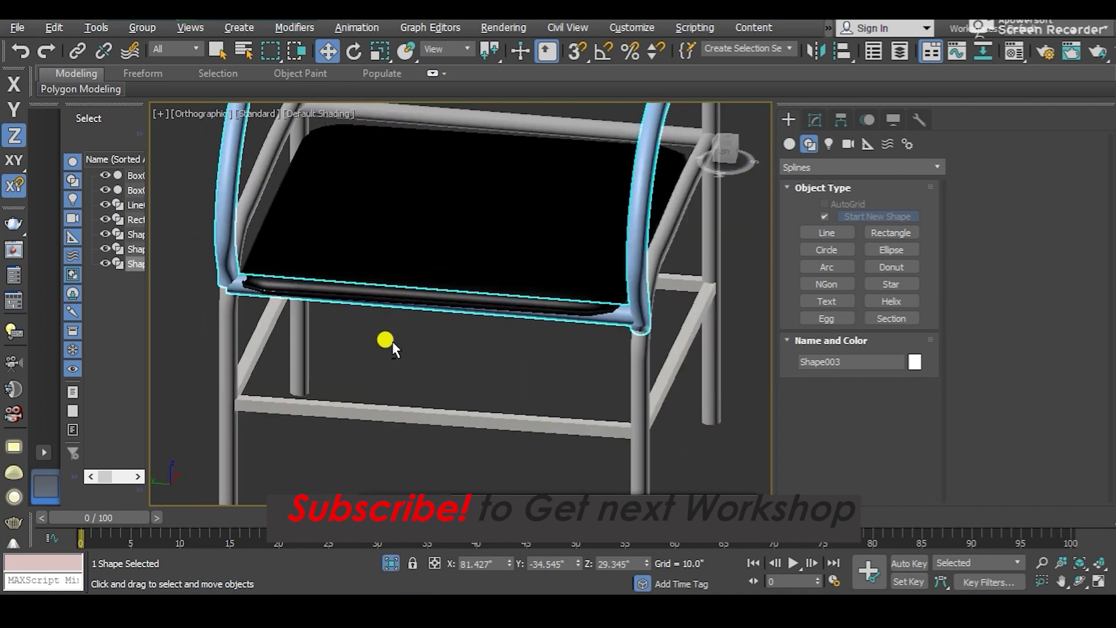
{"action": "scroll", "coordinate": [392, 341], "scroll_direction": "down", "scroll_amount": 5}
{"action": "left_click", "coordinate": [421, 195]}
{"action": "mouse_move", "coordinate": [422, 195]}
{"action": "middle_mouse_down", "text": "alt"}
{"action": "mouse_move", "coordinate": [393, 234]}
{"action": "mouse_move", "coordinate": [484, 243]}
{"action": "mouse_move", "coordinate": [491, 192]}
{"action": "mouse_move", "coordinate": [491, 207]}
{"action": "middle_mouse_up", "text": "alt"}
- Select Line003, the chair's tube frame, and view it from a raised three-quarter angle
{"action": "scroll", "coordinate": [543, 231], "scroll_direction": "up", "scroll_amount": 5}
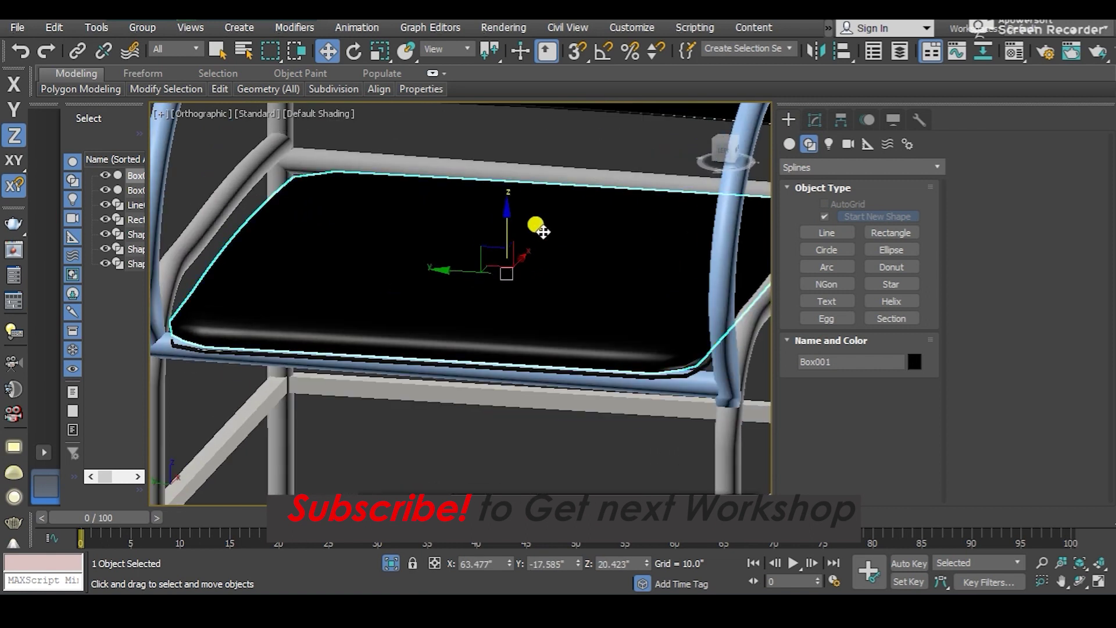
{"action": "scroll", "coordinate": [543, 231], "scroll_direction": "down", "scroll_amount": 3}
{"action": "left_click", "coordinate": [424, 187]}
{"action": "scroll", "coordinate": [465, 213], "scroll_direction": "down", "scroll_amount": 3}
{"action": "scroll", "coordinate": [486, 220], "scroll_direction": "down", "scroll_amount": 4}
{"action": "mouse_move", "coordinate": [353, 351]}
{"action": "middle_mouse_down", "text": "alt"}
{"action": "mouse_move", "coordinate": [386, 366]}
{"action": "mouse_move", "coordinate": [503, 319]}
{"action": "middle_mouse_up", "text": "alt"}
{"action": "scroll", "coordinate": [503, 319], "scroll_direction": "up", "scroll_amount": 2}
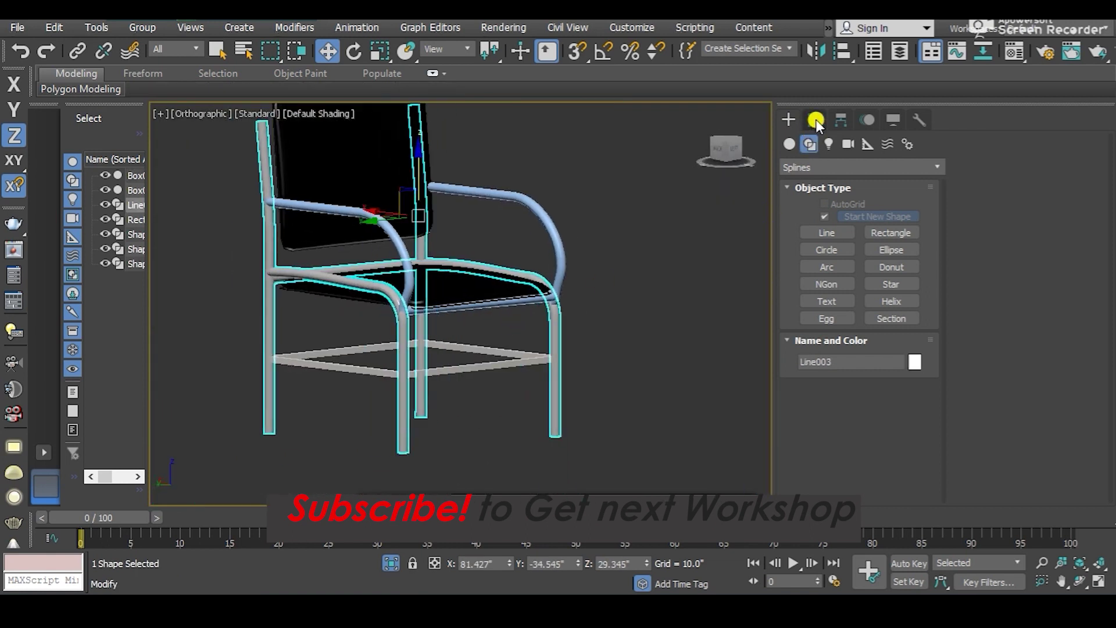
- Select frame vertices on Line003 and turn off Enable In Viewport to hide the tube thickness
{"action": "left_click", "coordinate": [815, 119]}
{"action": "left_click", "coordinate": [811, 266]}
{"action": "middle_click_drag", "start_coordinate": [436, 319], "coordinate": [400, 291], "text": "alt"}
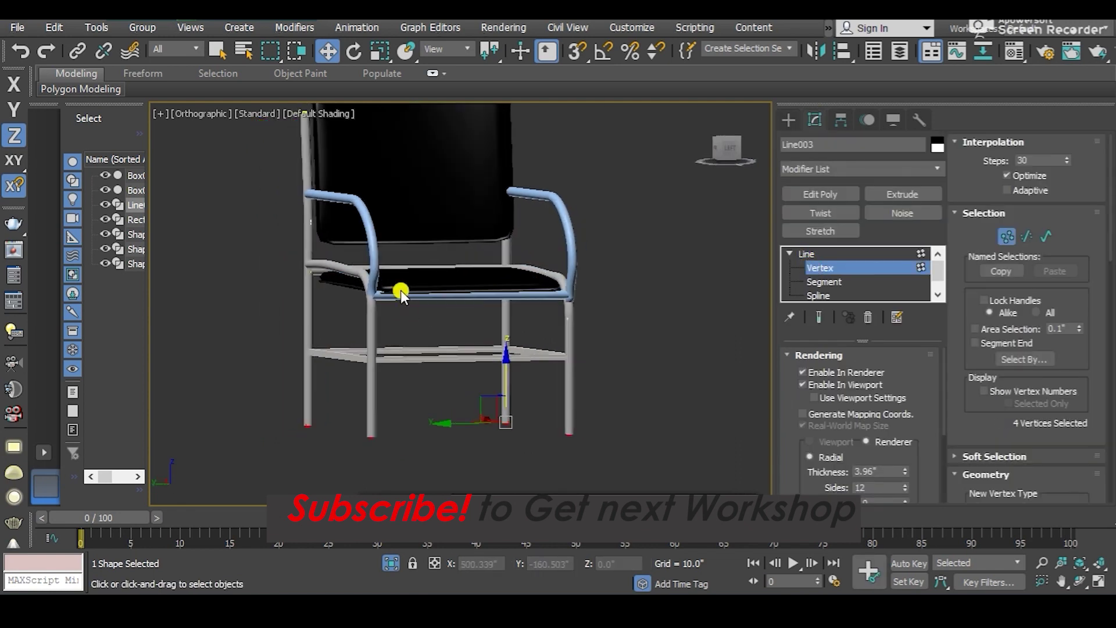
{"action": "left_click_drag", "start_coordinate": [286, 338], "coordinate": [274, 343]}
{"action": "scroll", "coordinate": [372, 261], "scroll_direction": "up", "scroll_amount": 2}
{"action": "scroll", "coordinate": [344, 254], "scroll_direction": "up", "scroll_amount": 3}
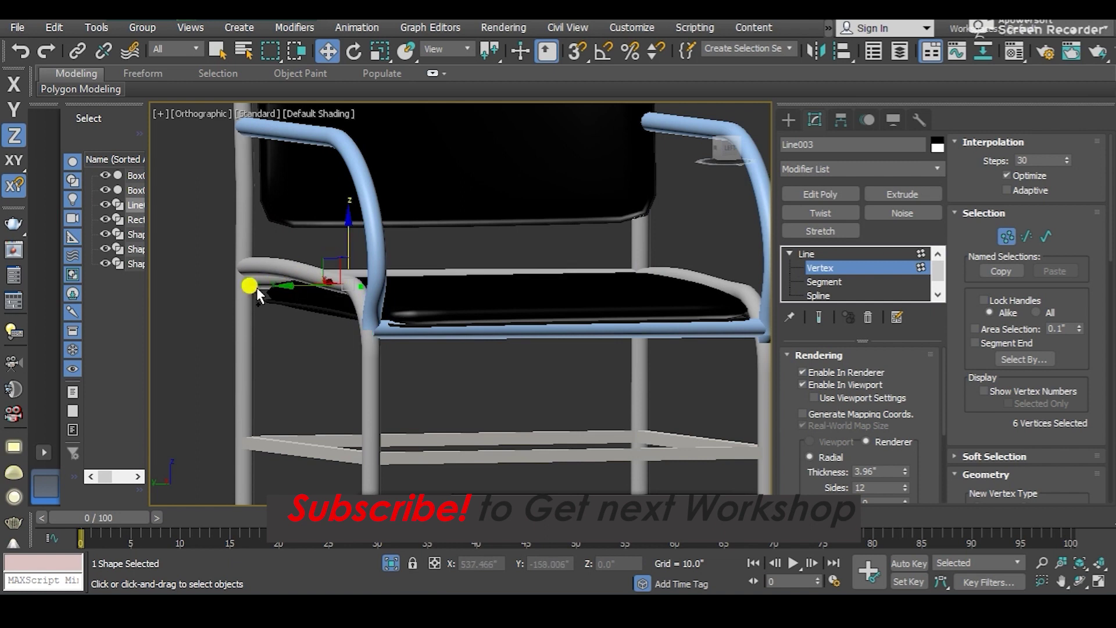
{"action": "left_click", "coordinate": [810, 385]}
- Lower the bend vertex beside the seat's left side down in Z onto the vertex below
{"action": "middle_click_drag", "start_coordinate": [503, 371], "coordinate": [515, 375], "text": "alt"}
{"action": "scroll", "coordinate": [354, 310], "scroll_direction": "up", "scroll_amount": 3}
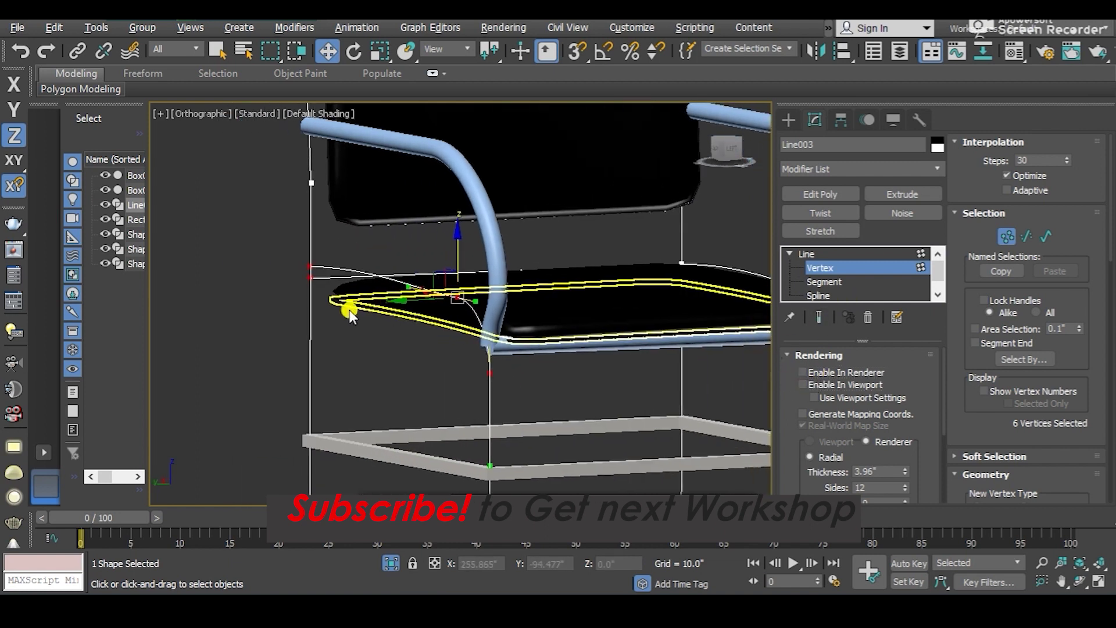
{"action": "scroll", "coordinate": [281, 268], "scroll_direction": "up", "scroll_amount": 3}
{"action": "scroll", "coordinate": [281, 268], "scroll_direction": "up", "scroll_amount": 2}
{"action": "left_click_drag", "start_coordinate": [280, 252], "coordinate": [237, 288]}
{"action": "middle_click_drag", "start_coordinate": [307, 291], "coordinate": [265, 274], "text": "alt"}
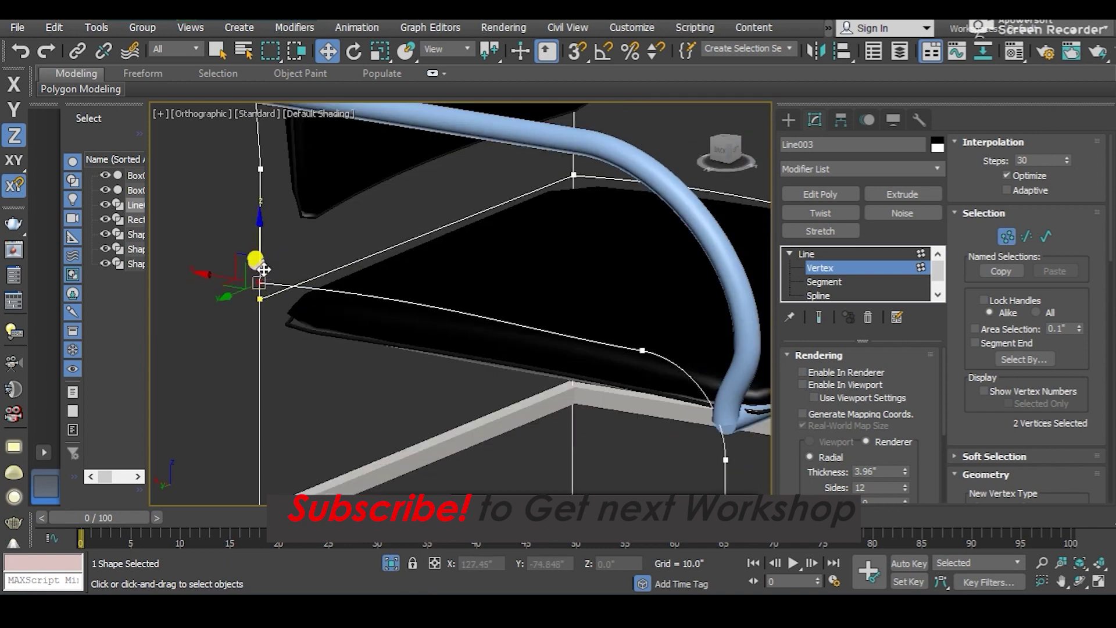
{"action": "left_click_drag", "start_coordinate": [260, 260], "coordinate": [260, 271]}
{"action": "scroll", "coordinate": [417, 259], "scroll_direction": "down", "scroll_amount": 5}
{"action": "mouse_move", "coordinate": [418, 259]}
{"action": "middle_mouse_down", "text": "alt"}
{"action": "mouse_move", "coordinate": [429, 288]}
{"action": "mouse_move", "coordinate": [518, 259]}
{"action": "mouse_move", "coordinate": [561, 263]}
{"action": "mouse_move", "coordinate": [487, 263]}
{"action": "mouse_move", "coordinate": [477, 215]}
{"action": "mouse_move", "coordinate": [570, 256]}
{"action": "mouse_move", "coordinate": [490, 281]}
{"action": "middle_mouse_up", "text": "alt"}
{"action": "scroll", "coordinate": [460, 273], "scroll_direction": "up", "scroll_amount": 3}
- Return Line003 to Line level and re-enable the tube thickness in the viewport
{"action": "left_click", "coordinate": [817, 268]}
{"action": "scroll", "coordinate": [520, 298], "scroll_direction": "up", "scroll_amount": 2}
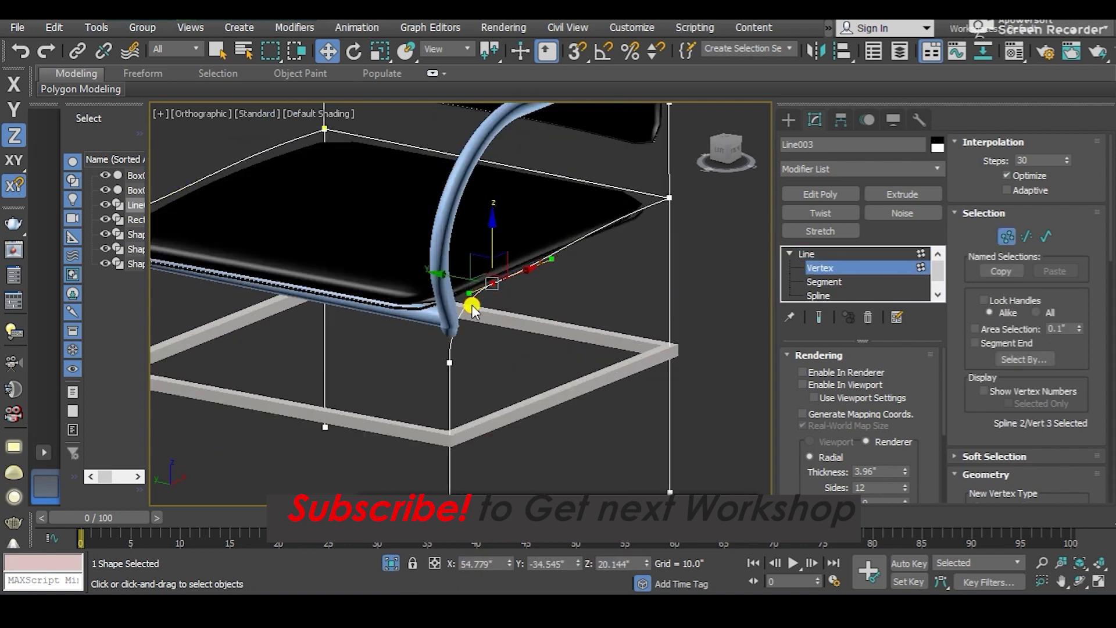
{"action": "left_click", "coordinate": [819, 254]}
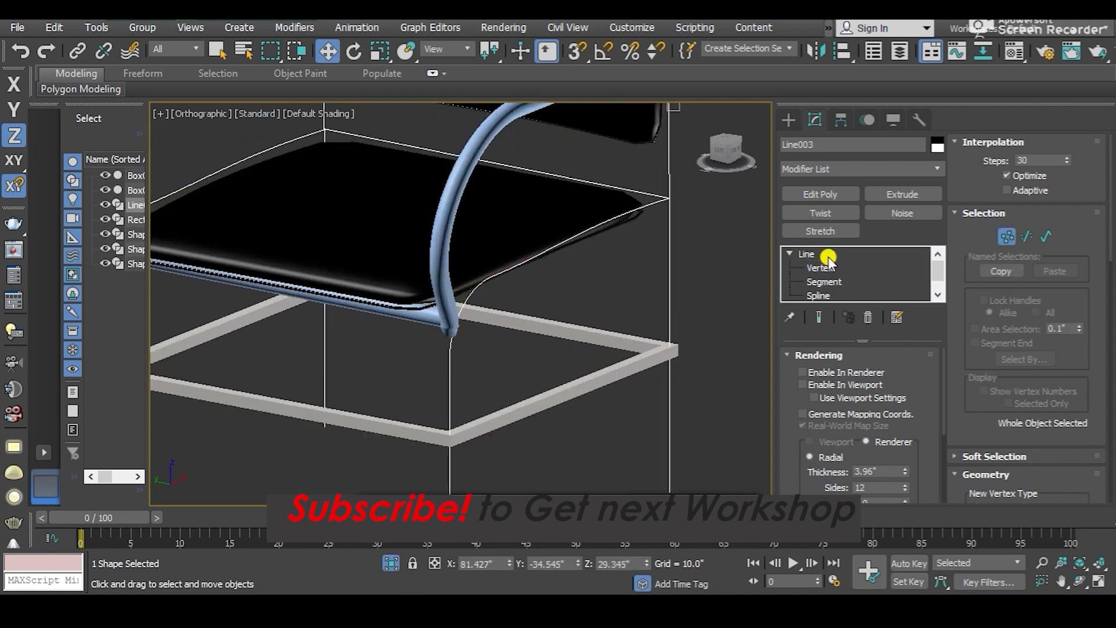
{"action": "left_click", "coordinate": [829, 385]}
{"action": "scroll", "coordinate": [581, 317], "scroll_direction": "down", "scroll_amount": 4}
{"action": "mouse_move", "coordinate": [581, 317]}
{"action": "middle_mouse_down", "text": "alt"}
{"action": "mouse_move", "coordinate": [559, 290]}
{"action": "mouse_move", "coordinate": [686, 267]}
{"action": "mouse_move", "coordinate": [504, 282]}
{"action": "middle_mouse_up", "text": "alt"}
{"action": "scroll", "coordinate": [504, 282], "scroll_direction": "up", "scroll_amount": 3}
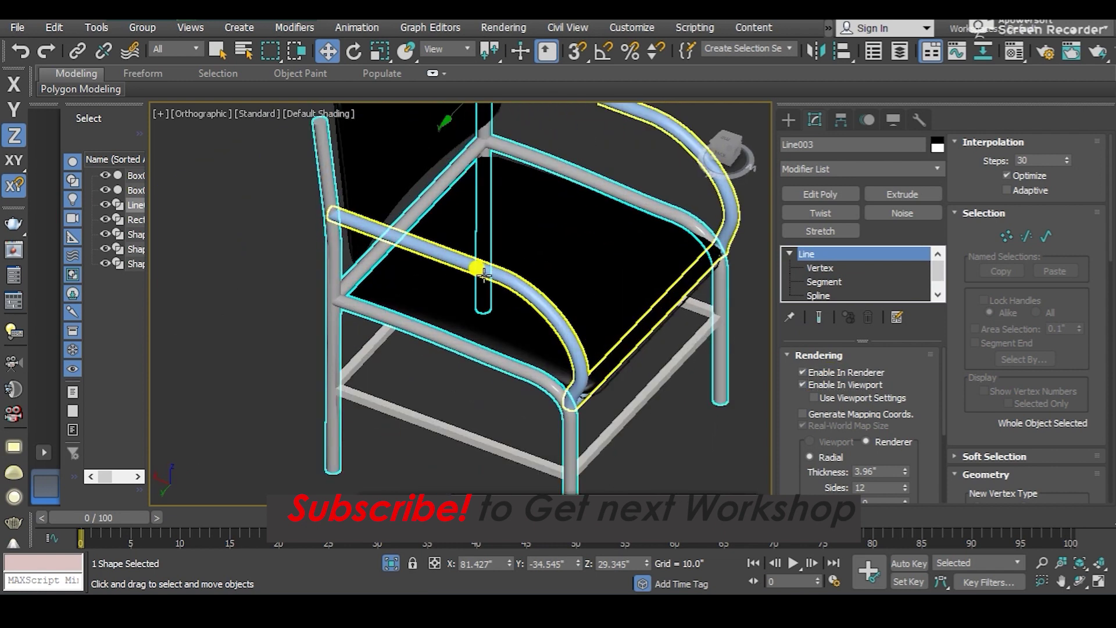
{"action": "left_click", "coordinate": [474, 263]}
{"action": "left_click", "coordinate": [790, 120]}
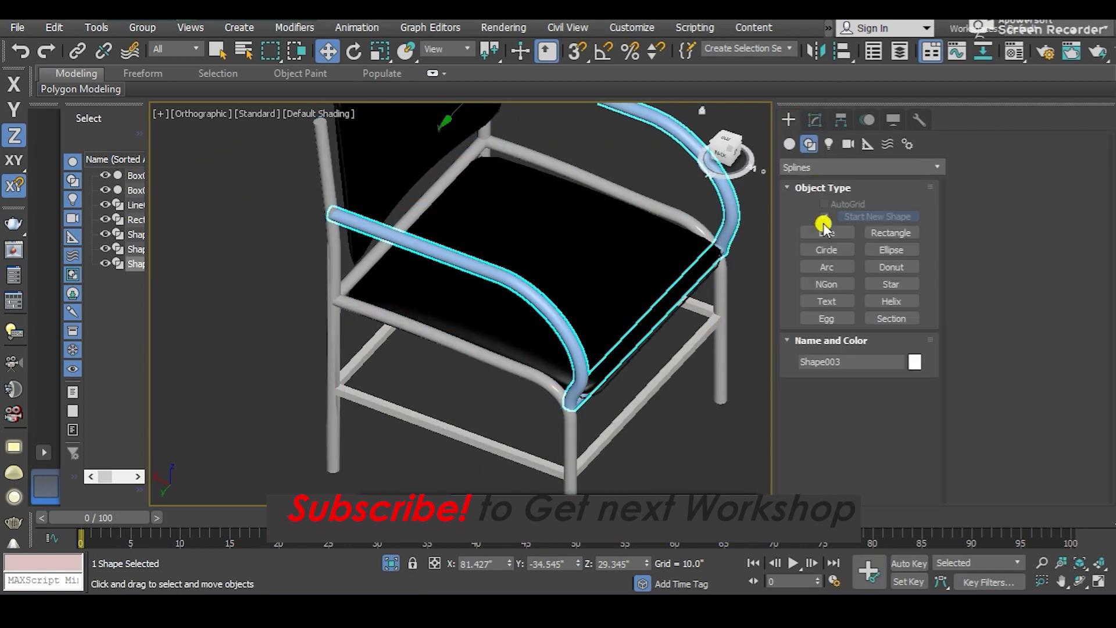
- Start a Standard Primitives box below the seat and cancel the first attempt
{"action": "left_click", "coordinate": [789, 144]}
{"action": "scroll", "coordinate": [655, 262], "scroll_direction": "down", "scroll_amount": 2}
{"action": "scroll", "coordinate": [535, 274], "scroll_direction": "down", "scroll_amount": 2}
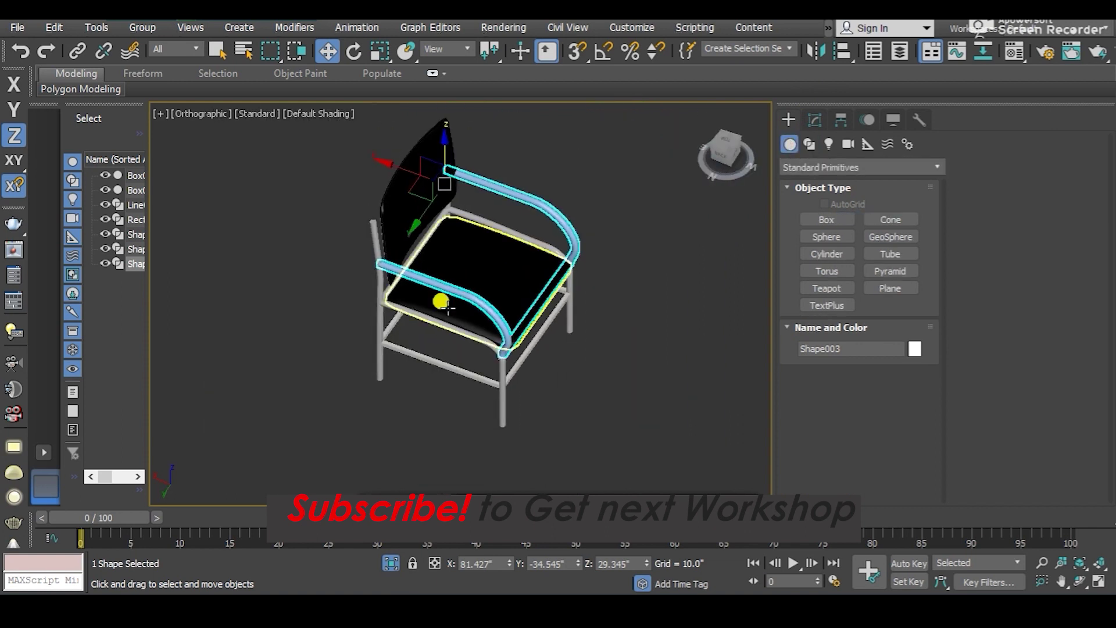
{"action": "scroll", "coordinate": [447, 307], "scroll_direction": "up", "scroll_amount": 3}
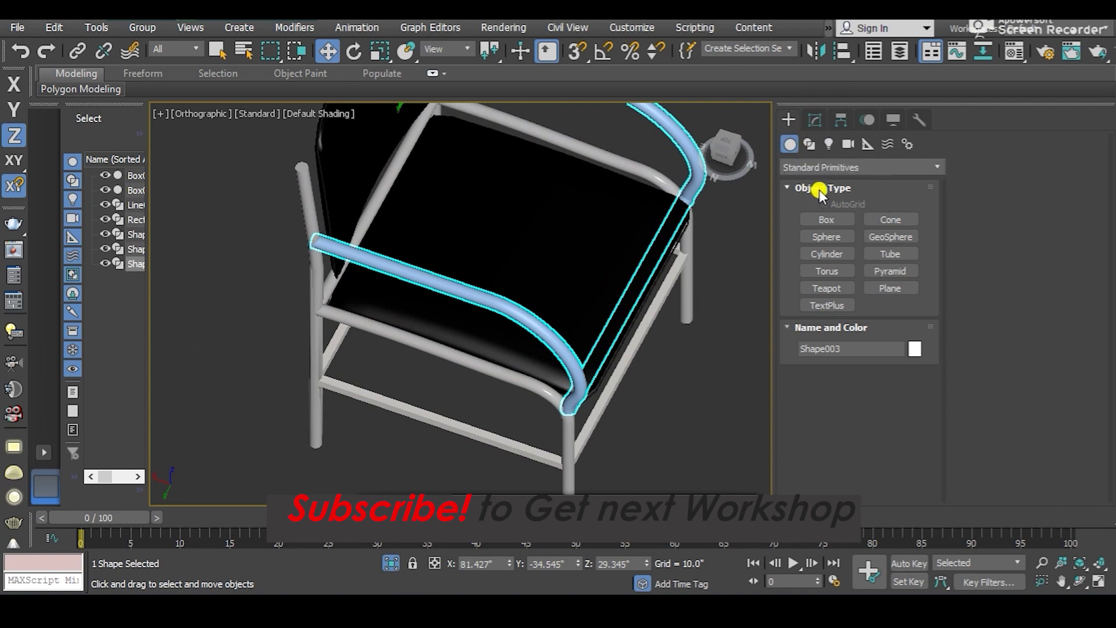
{"action": "left_click", "coordinate": [814, 219]}
{"action": "scroll", "coordinate": [454, 291], "scroll_direction": "up", "scroll_amount": 2}
{"action": "scroll", "coordinate": [407, 291], "scroll_direction": "up", "scroll_amount": 2}
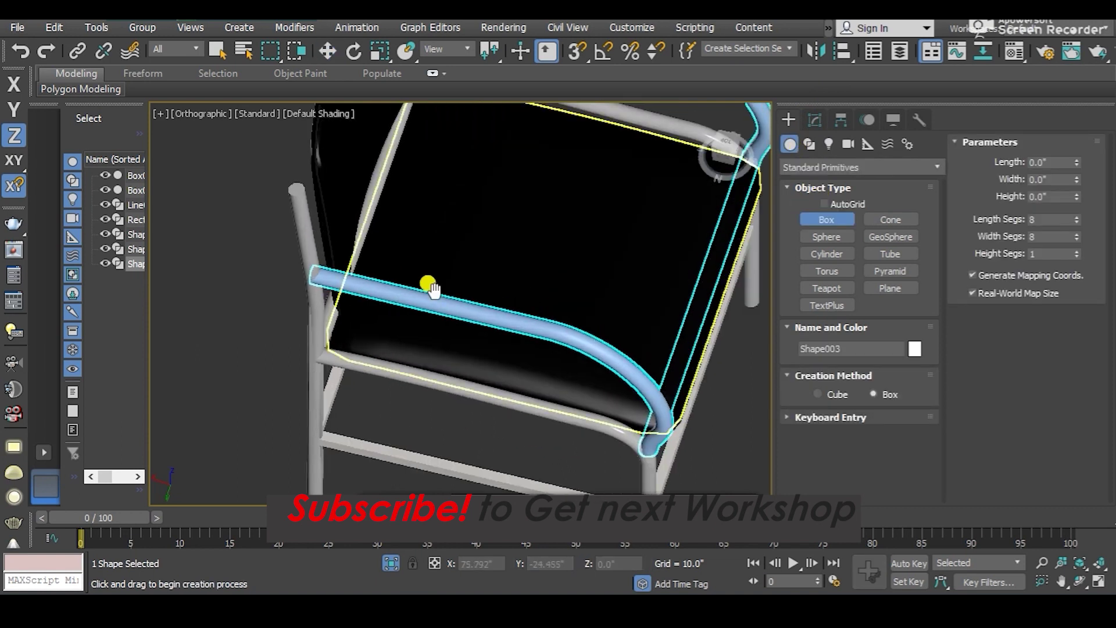
{"action": "scroll", "coordinate": [360, 314], "scroll_direction": "up", "scroll_amount": 2}
{"action": "scroll", "coordinate": [343, 296], "scroll_direction": "down", "scroll_amount": 3}
{"action": "scroll", "coordinate": [331, 311], "scroll_direction": "up", "scroll_amount": 1}
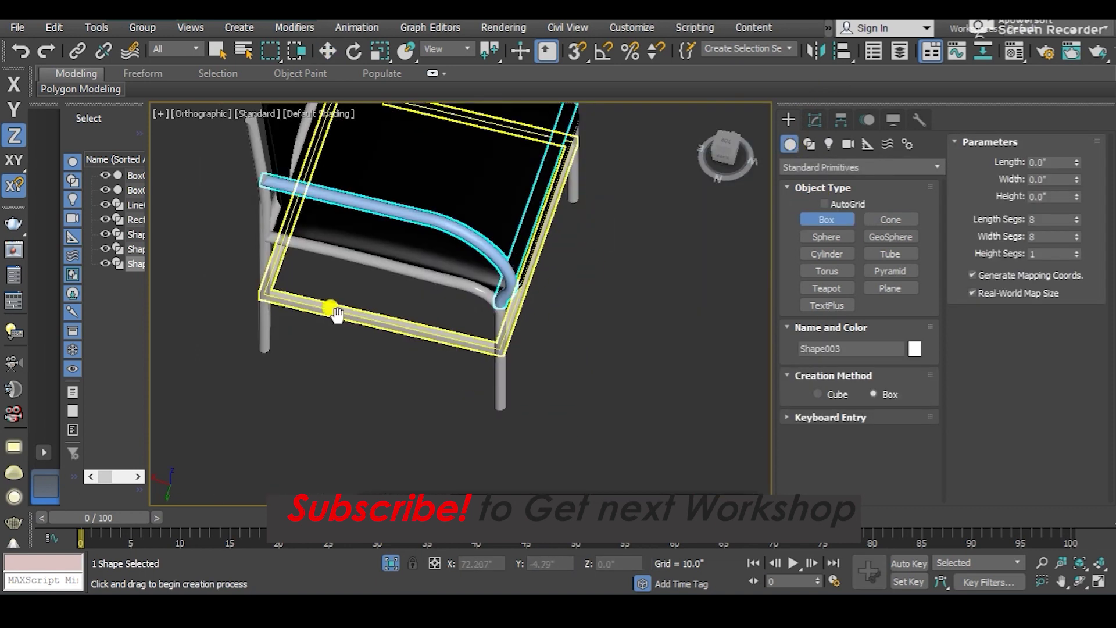
{"action": "left_click_drag", "start_coordinate": [300, 343], "coordinate": [395, 377]}
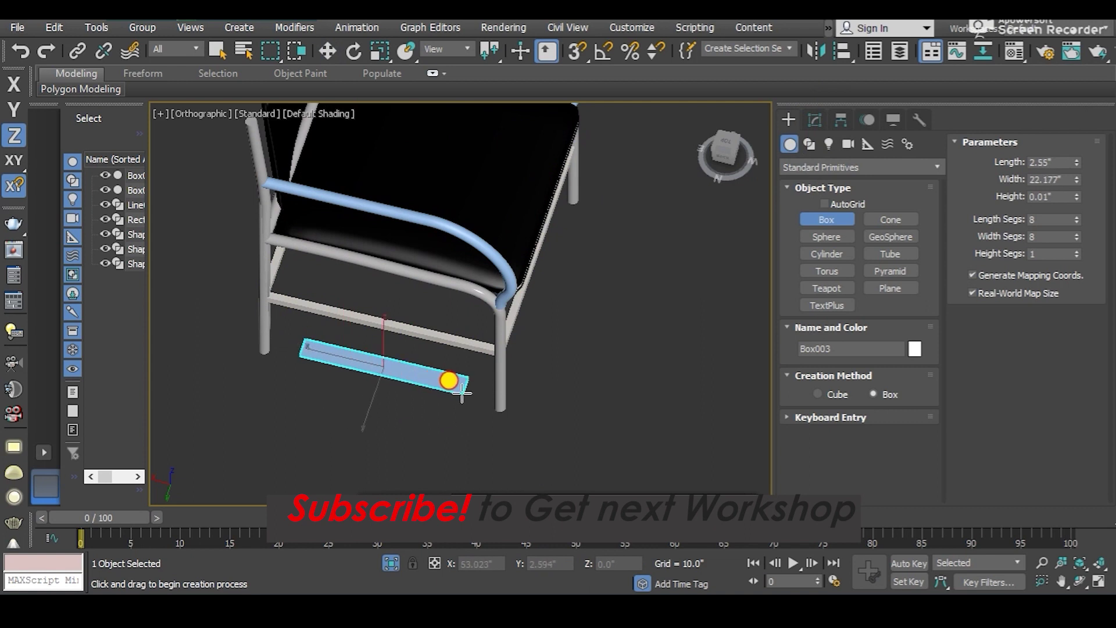
{"action": "right_click", "coordinate": [456, 394]}
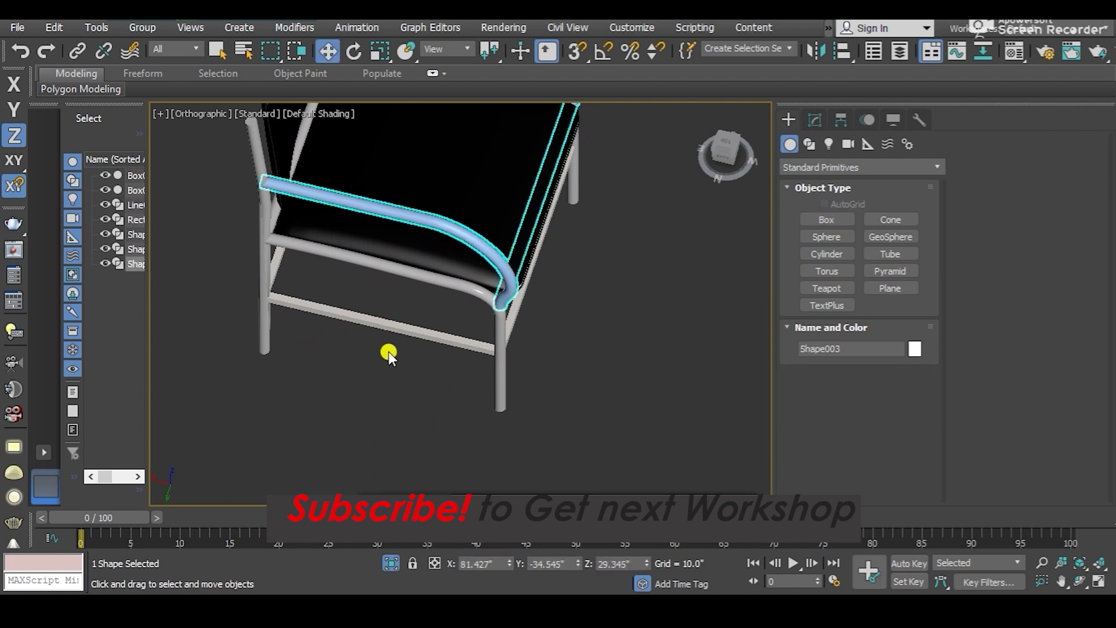
- Draw a flat box, about 3.9 by 19.5 by 1.8 inches, below the seat
{"action": "left_click_drag", "start_coordinate": [319, 347], "coordinate": [459, 399]}
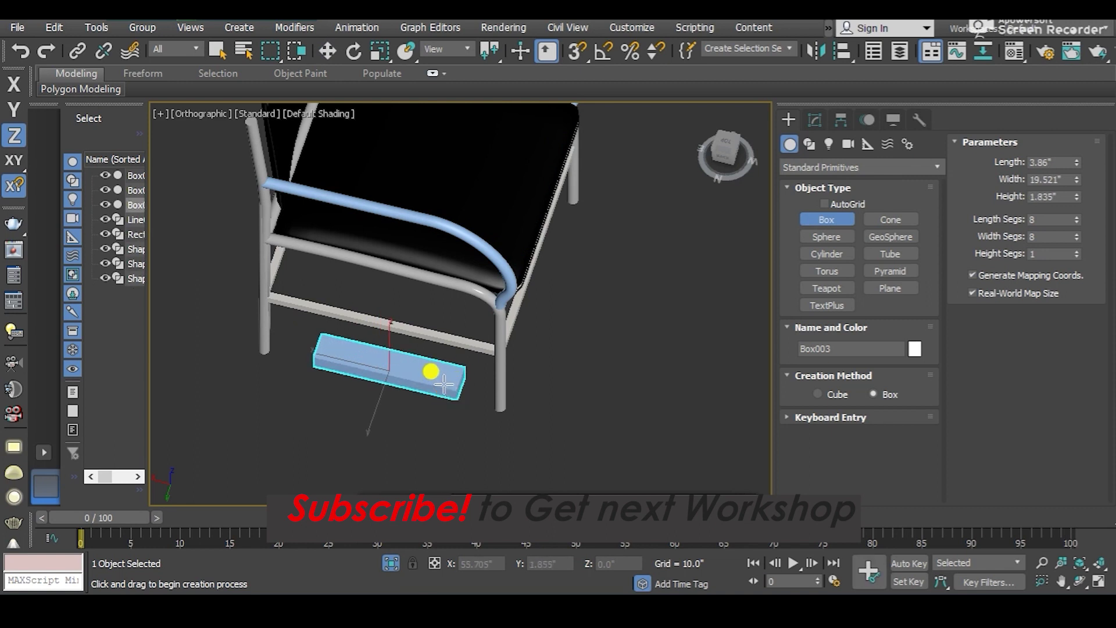
{"action": "left_click", "coordinate": [445, 385]}
{"action": "right_click", "coordinate": [438, 372]}
{"action": "middle_click_drag", "start_coordinate": [424, 351], "coordinate": [409, 323], "text": "alt"}
- Raise Box003 onto the chair arm and centre it over the rail
{"action": "mouse_move", "coordinate": [394, 327]}
{"action": "left_mouse_down"}
{"action": "mouse_move", "coordinate": [403, 84]}
{"action": "mouse_move", "coordinate": [407, 127]}
{"action": "left_mouse_up"}
{"action": "mouse_move", "coordinate": [407, 128]}
{"action": "middle_mouse_down", "text": "alt"}
{"action": "mouse_move", "coordinate": [449, 319]}
{"action": "mouse_move", "coordinate": [458, 290]}
{"action": "mouse_move", "coordinate": [331, 314]}
{"action": "middle_mouse_up", "text": "alt"}
{"action": "scroll", "coordinate": [416, 331], "scroll_direction": "up", "scroll_amount": 3}
{"action": "mouse_move", "coordinate": [399, 316]}
{"action": "left_mouse_down"}
{"action": "mouse_move", "coordinate": [412, 314]}
{"action": "mouse_move", "coordinate": [401, 311]}
{"action": "left_mouse_up"}
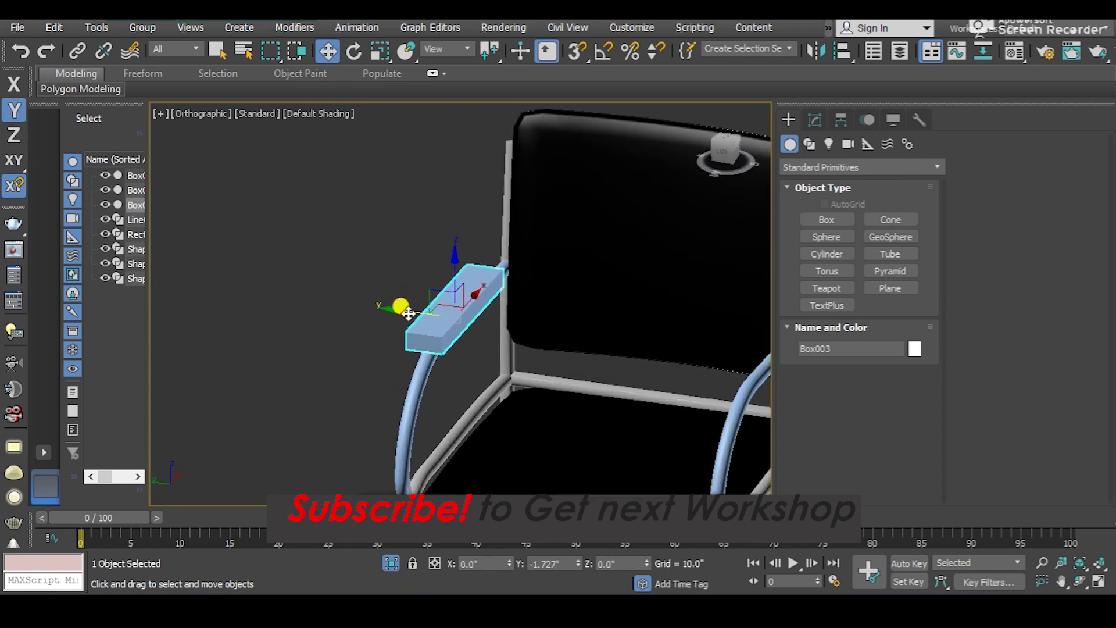
{"action": "middle_click_drag", "start_coordinate": [401, 311], "coordinate": [468, 319], "text": "alt"}
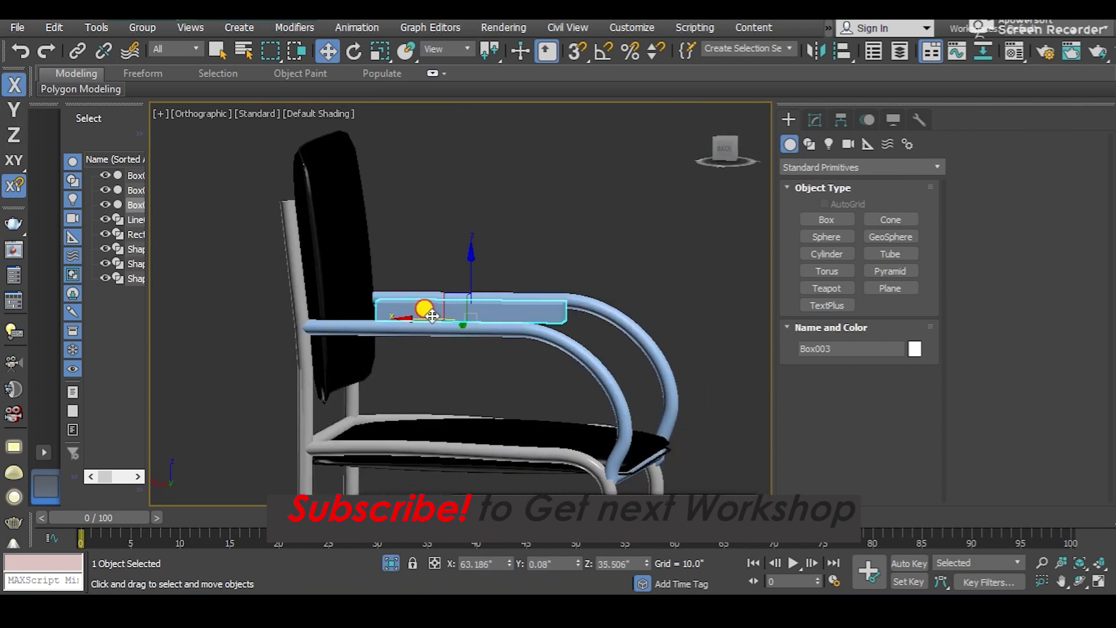
{"action": "middle_click_drag", "start_coordinate": [413, 317], "coordinate": [364, 361], "text": "alt"}
{"action": "left_click_drag", "start_coordinate": [423, 332], "coordinate": [427, 341]}
{"action": "scroll", "coordinate": [410, 357], "scroll_direction": "up", "scroll_amount": 2}
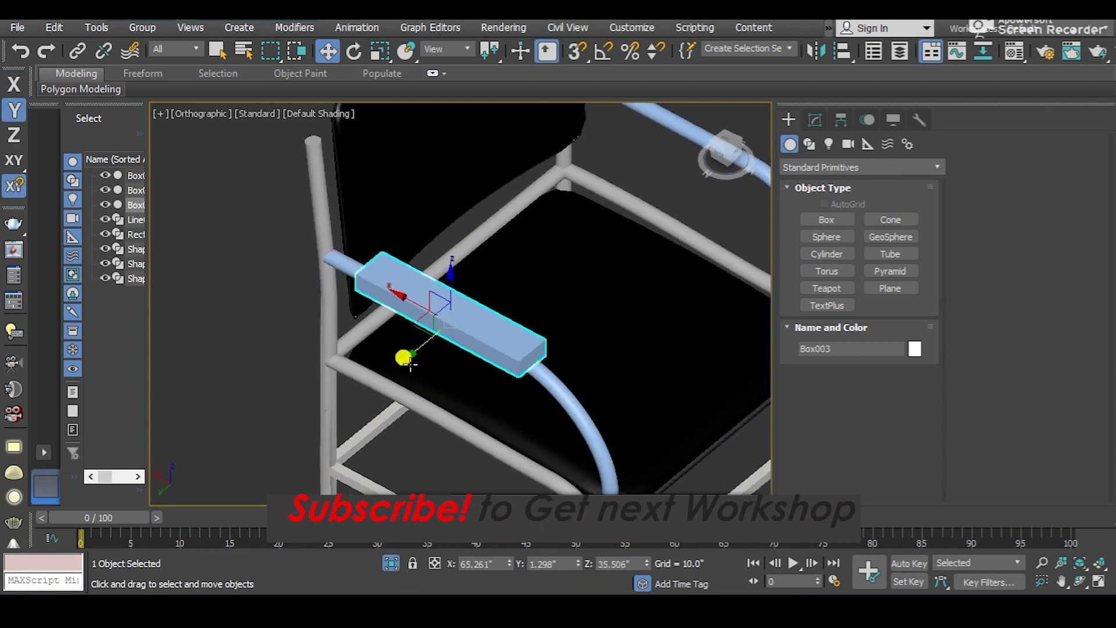
{"action": "scroll", "coordinate": [411, 354], "scroll_direction": "up", "scroll_amount": 2}
{"action": "scroll", "coordinate": [424, 326], "scroll_direction": "down", "scroll_amount": 4}
{"action": "scroll", "coordinate": [442, 298], "scroll_direction": "down", "scroll_amount": 4}
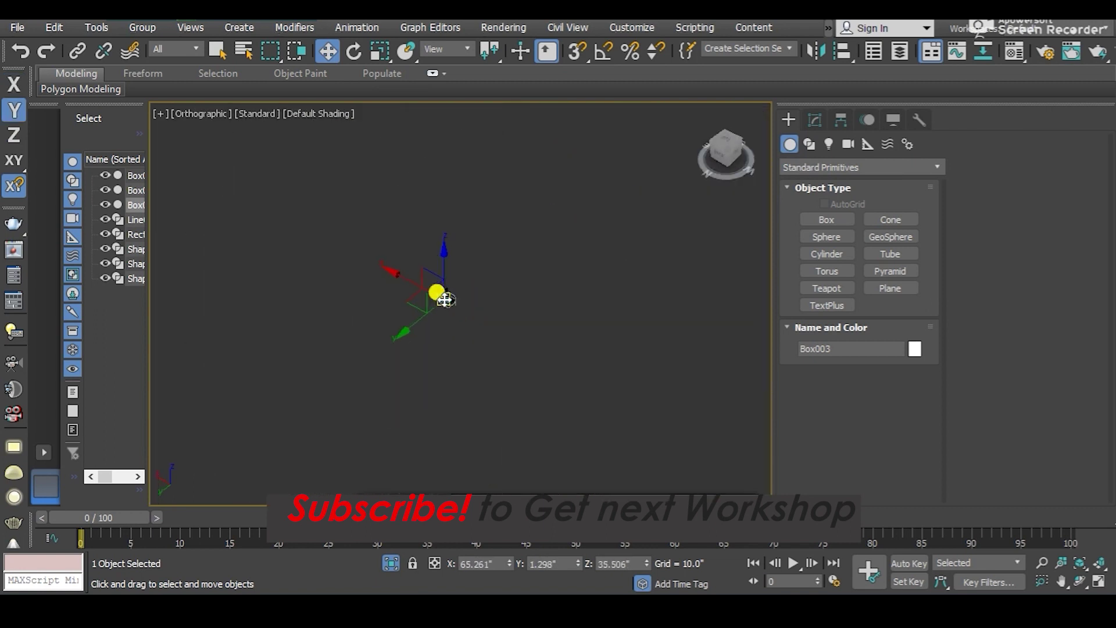
- With vertex snapping off, slide Box003 slightly along X on the arm rail
{"action": "key", "text": "s"}
{"action": "scroll", "coordinate": [444, 316], "scroll_direction": "up", "scroll_amount": 8}
{"action": "scroll", "coordinate": [444, 294], "scroll_direction": "down", "scroll_amount": 4}
{"action": "scroll", "coordinate": [451, 319], "scroll_direction": "up", "scroll_amount": 4}
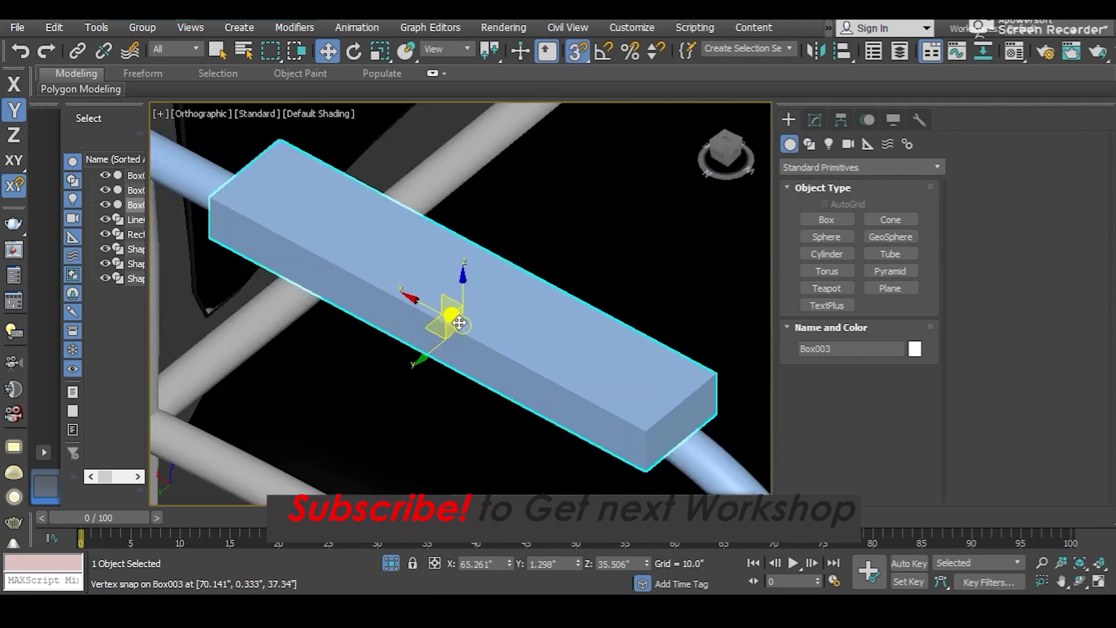
{"action": "scroll", "coordinate": [459, 322], "scroll_direction": "down", "scroll_amount": 1}
{"action": "scroll", "coordinate": [460, 322], "scroll_direction": "up", "scroll_amount": 3}
{"action": "key", "text": "s"}
{"action": "mouse_move", "coordinate": [456, 311]}
{"action": "middle_mouse_down", "text": "alt"}
{"action": "mouse_move", "coordinate": [419, 297]}
{"action": "mouse_move", "coordinate": [474, 232]}
{"action": "mouse_move", "coordinate": [440, 286]}
{"action": "mouse_move", "coordinate": [373, 304]}
{"action": "mouse_move", "coordinate": [430, 341]}
{"action": "mouse_move", "coordinate": [424, 298]}
{"action": "mouse_move", "coordinate": [424, 319]}
{"action": "middle_mouse_up", "text": "alt"}
{"action": "left_click_drag", "start_coordinate": [424, 319], "coordinate": [430, 321]}
- Turn on Edged Faces display for all objects with F4
{"action": "mouse_move", "coordinate": [430, 321]}
{"action": "middle_mouse_down", "text": "alt"}
{"action": "mouse_move", "coordinate": [419, 270]}
{"action": "mouse_move", "coordinate": [747, 229]}
{"action": "mouse_move", "coordinate": [541, 200]}
{"action": "mouse_move", "coordinate": [607, 250]}
{"action": "mouse_move", "coordinate": [523, 294]}
{"action": "middle_mouse_up", "text": "alt"}
{"action": "key", "text": "F4"}
{"action": "scroll", "coordinate": [486, 311], "scroll_direction": "up", "scroll_amount": 3}
{"action": "scroll", "coordinate": [481, 314], "scroll_direction": "down", "scroll_amount": 2}
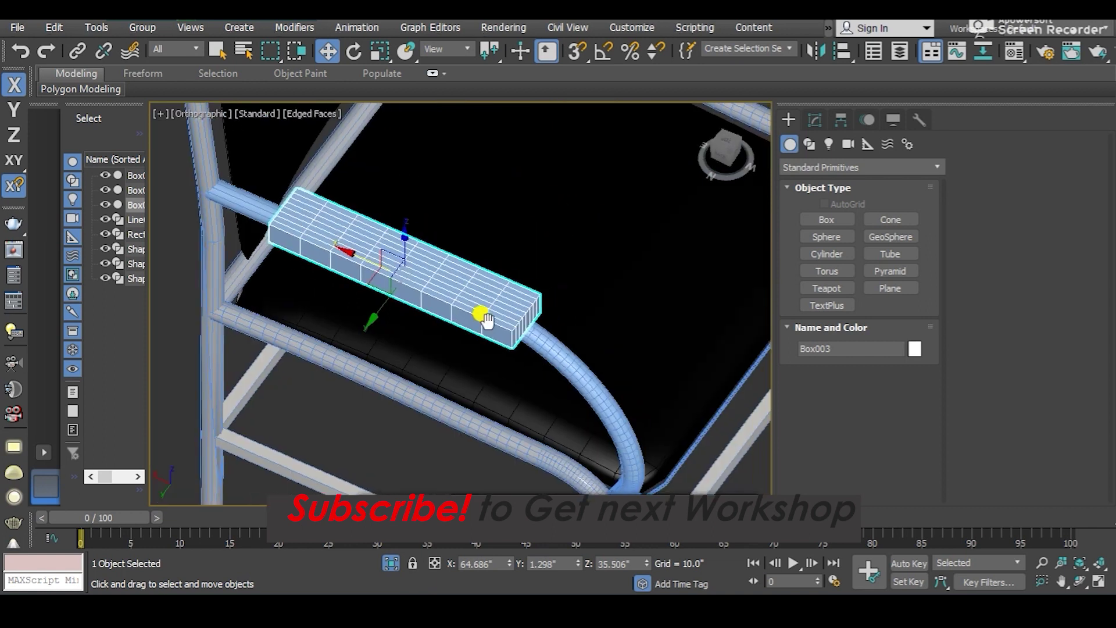
- Give Box003 4 length segments and 21 width segments
{"action": "scroll", "coordinate": [476, 312], "scroll_direction": "up", "scroll_amount": 2}
{"action": "left_click", "coordinate": [814, 118]}
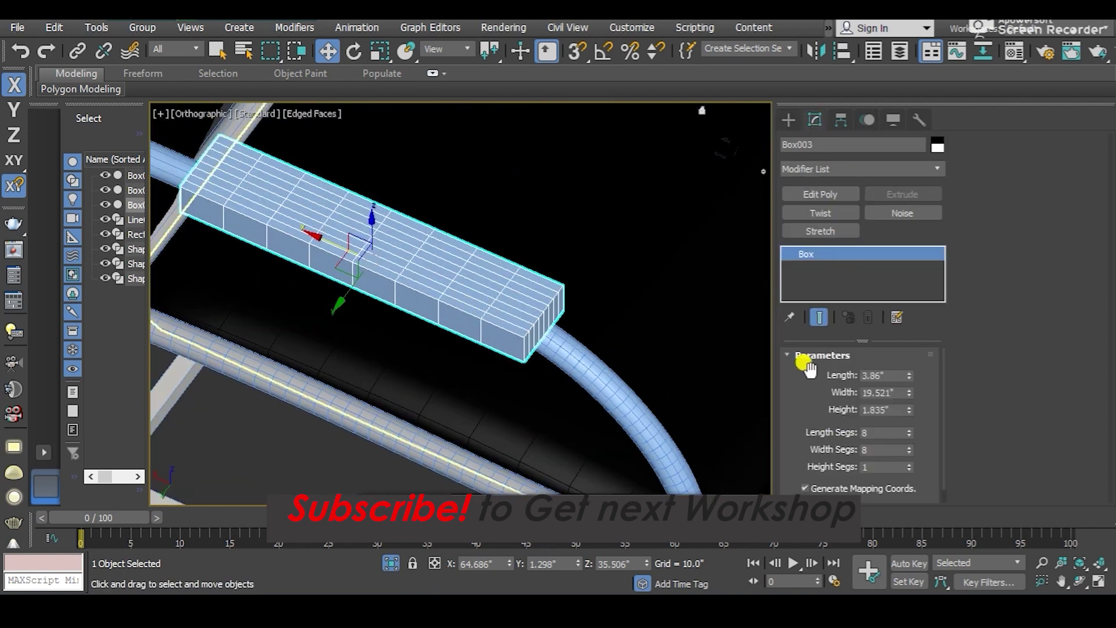
{"action": "scroll", "coordinate": [797, 400], "scroll_direction": "down", "scroll_amount": 1}
{"action": "scroll", "coordinate": [805, 348], "scroll_direction": "up", "scroll_amount": 1}
{"action": "scroll", "coordinate": [809, 404], "scroll_direction": "down", "scroll_amount": 1}
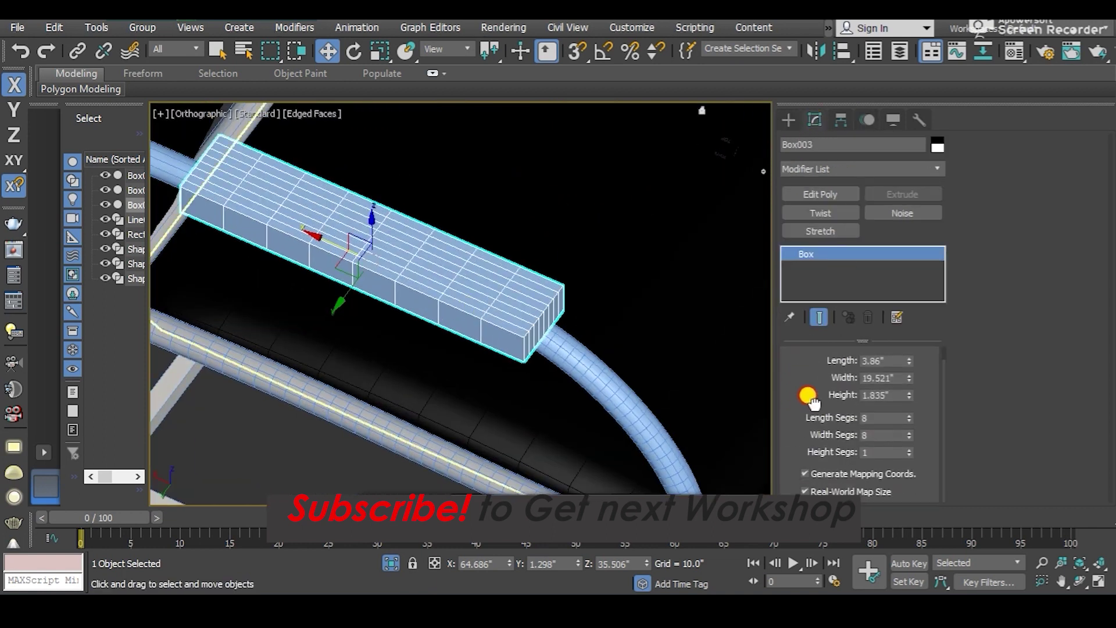
{"action": "scroll", "coordinate": [802, 384], "scroll_direction": "up", "scroll_amount": 1}
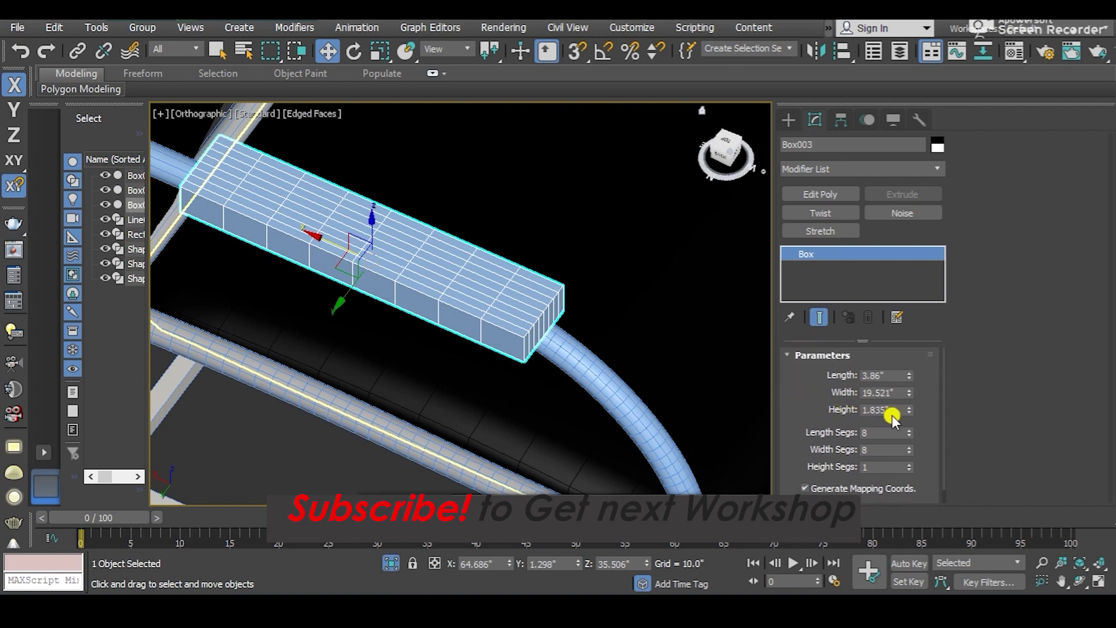
{"action": "left_click_drag", "start_coordinate": [909, 431], "coordinate": [909, 429]}
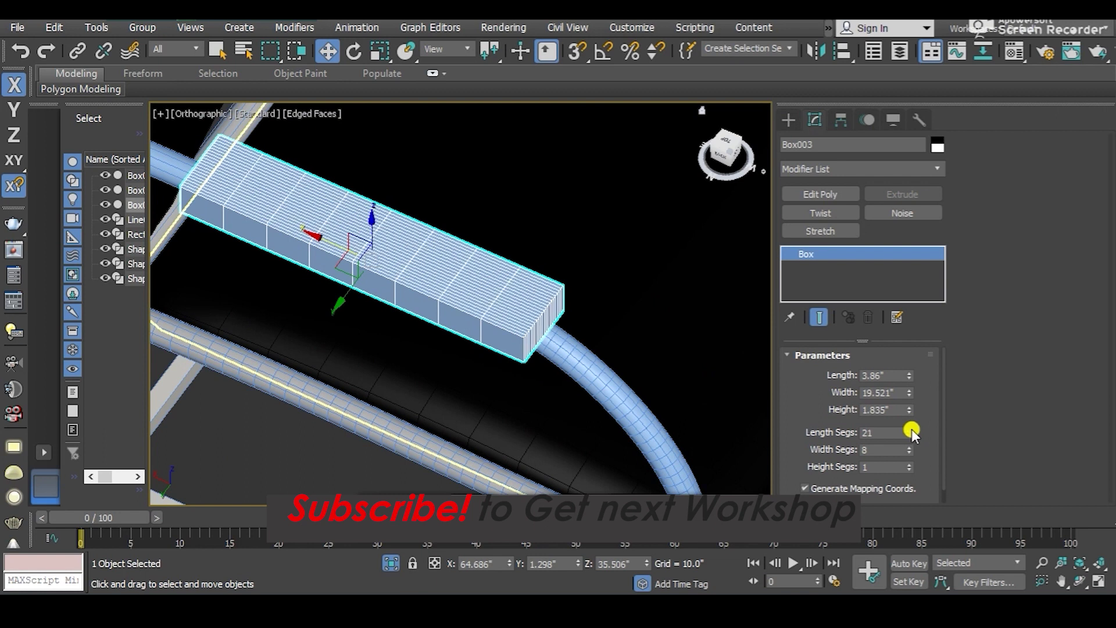
{"action": "mouse_move", "coordinate": [906, 431]}
{"action": "left_mouse_down"}
{"action": "mouse_move", "coordinate": [910, 442]}
{"action": "mouse_move", "coordinate": [907, 427]}
{"action": "left_mouse_up"}
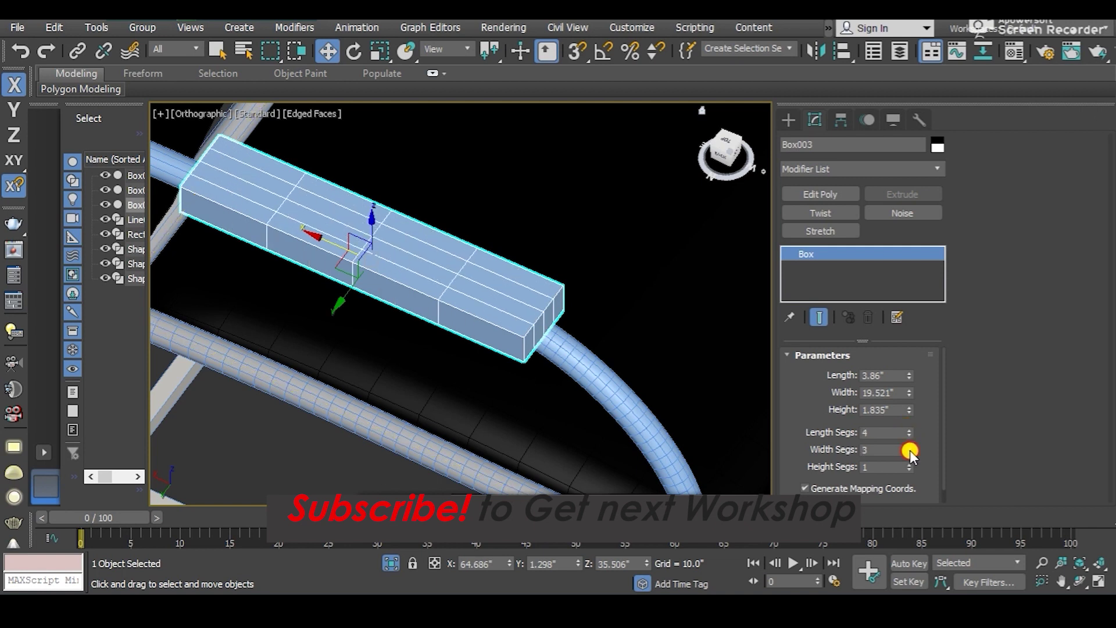
{"action": "left_click_drag", "start_coordinate": [909, 445], "coordinate": [909, 445]}
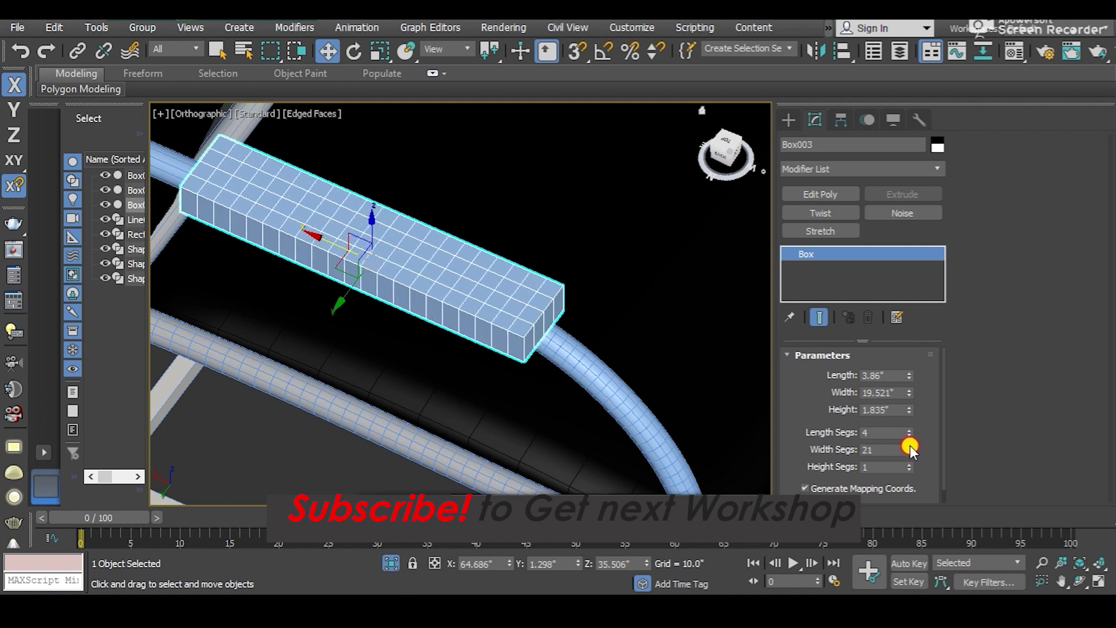
{"action": "mouse_move", "coordinate": [593, 318]}
{"action": "middle_mouse_down", "text": "alt"}
{"action": "mouse_move", "coordinate": [436, 239]}
{"action": "mouse_move", "coordinate": [515, 265]}
{"action": "middle_mouse_up", "text": "alt"}
{"action": "scroll", "coordinate": [514, 266], "scroll_direction": "down", "scroll_amount": 3}
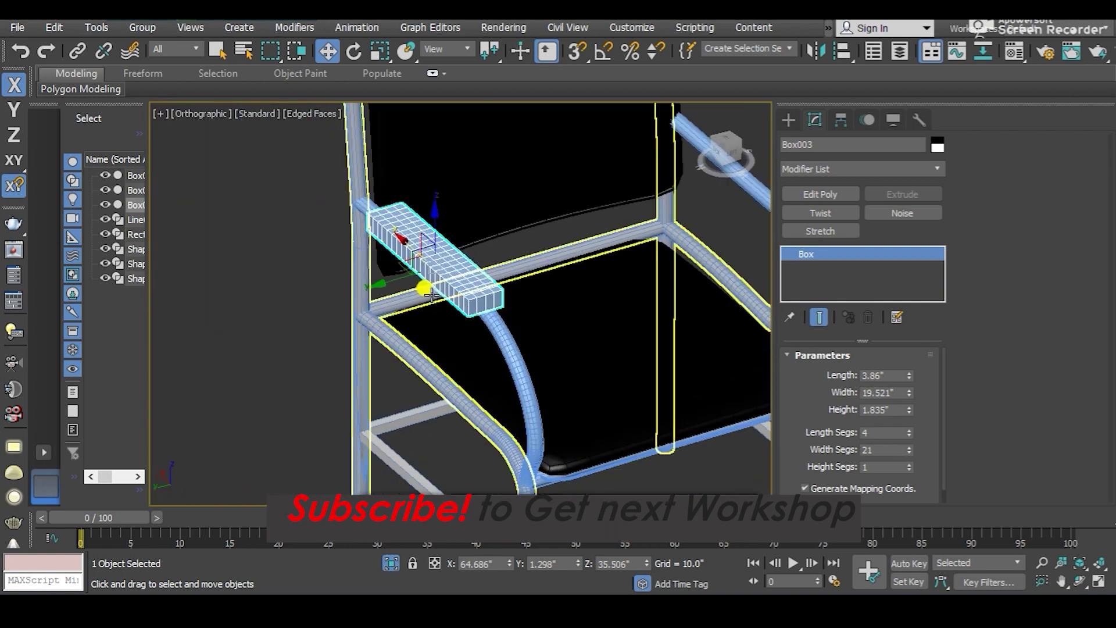
{"action": "middle_click_drag", "start_coordinate": [459, 294], "coordinate": [392, 269], "text": "alt"}
{"action": "left_click_drag", "start_coordinate": [392, 271], "coordinate": [395, 276]}
{"action": "mouse_move", "coordinate": [396, 275]}
{"action": "middle_mouse_down", "text": "alt"}
{"action": "mouse_move", "coordinate": [444, 261]}
{"action": "mouse_move", "coordinate": [518, 274]}
{"action": "middle_mouse_up", "text": "alt"}
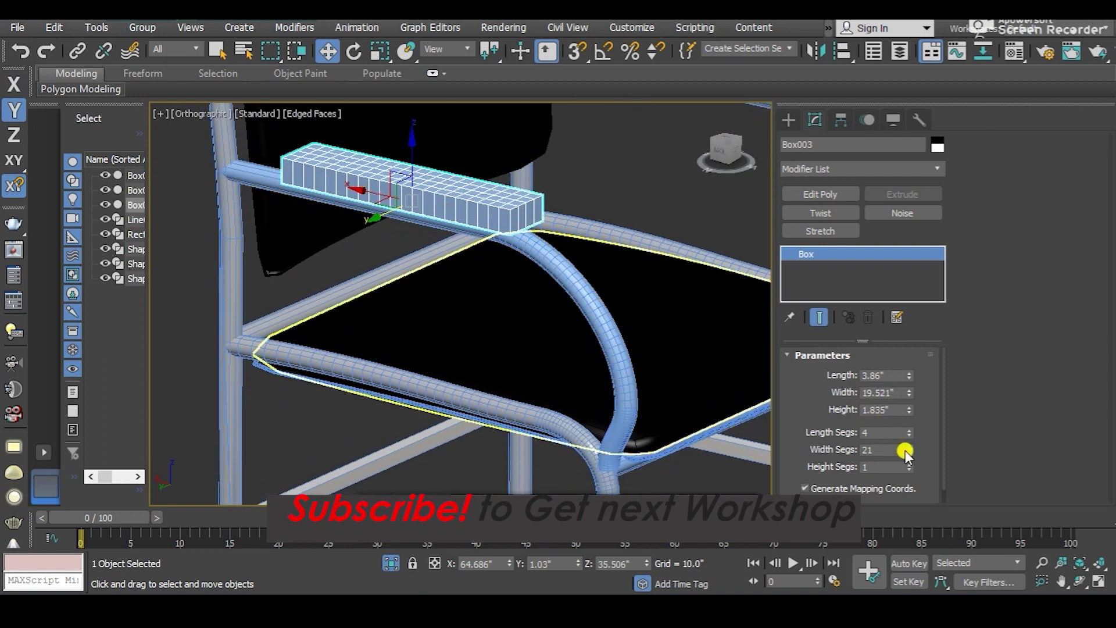
- Thin Box003 to 1.187" high and stretch it to about 27.3 inches long
{"action": "left_click_drag", "start_coordinate": [909, 412], "coordinate": [910, 437]}
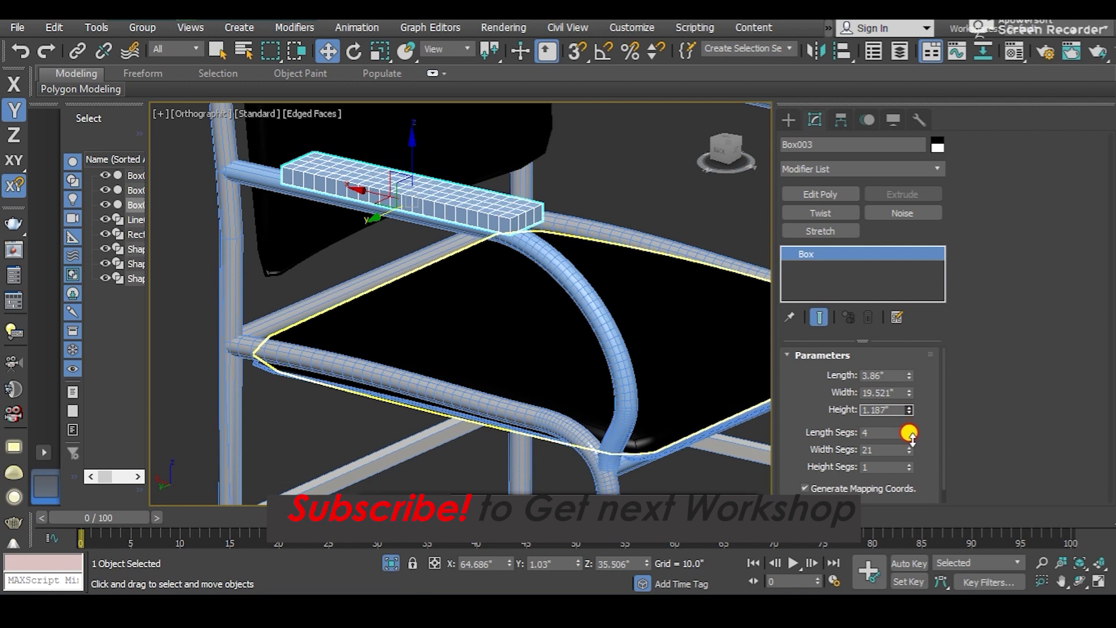
{"action": "middle_click_drag", "start_coordinate": [506, 343], "coordinate": [535, 352], "text": "alt"}
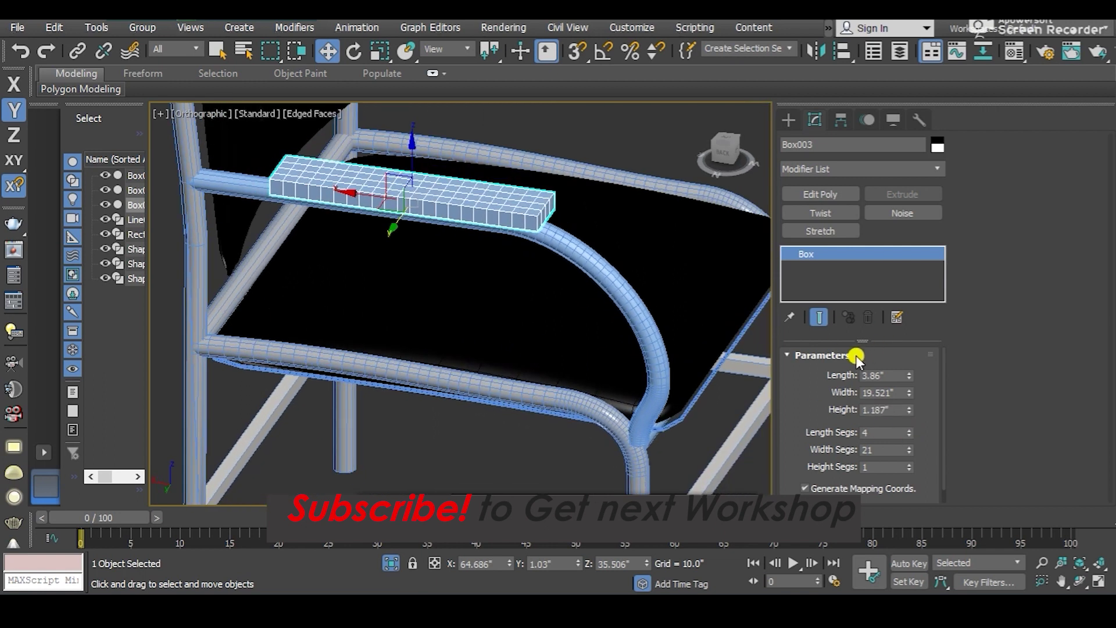
{"action": "left_click_drag", "start_coordinate": [910, 374], "coordinate": [909, 343]}
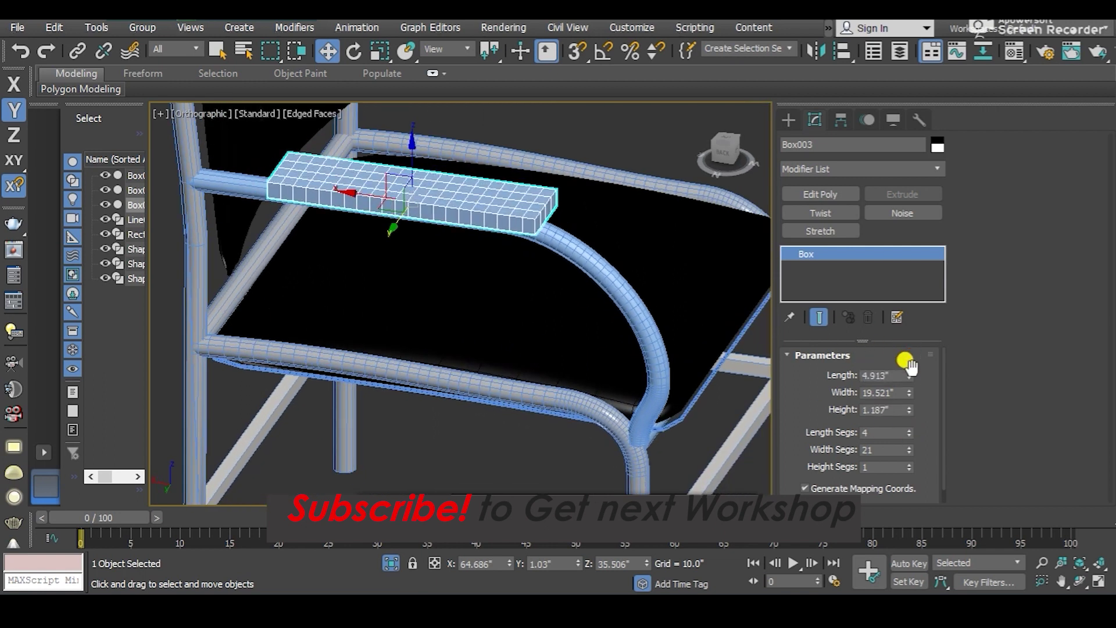
{"action": "left_click_drag", "start_coordinate": [909, 393], "coordinate": [896, 352]}
{"action": "mouse_move", "coordinate": [727, 314]}
{"action": "middle_mouse_down", "text": "alt"}
{"action": "mouse_move", "coordinate": [510, 242]}
{"action": "mouse_move", "coordinate": [453, 266]}
{"action": "mouse_move", "coordinate": [727, 194]}
{"action": "middle_mouse_up", "text": "alt"}
{"action": "left_click", "coordinate": [829, 169]}
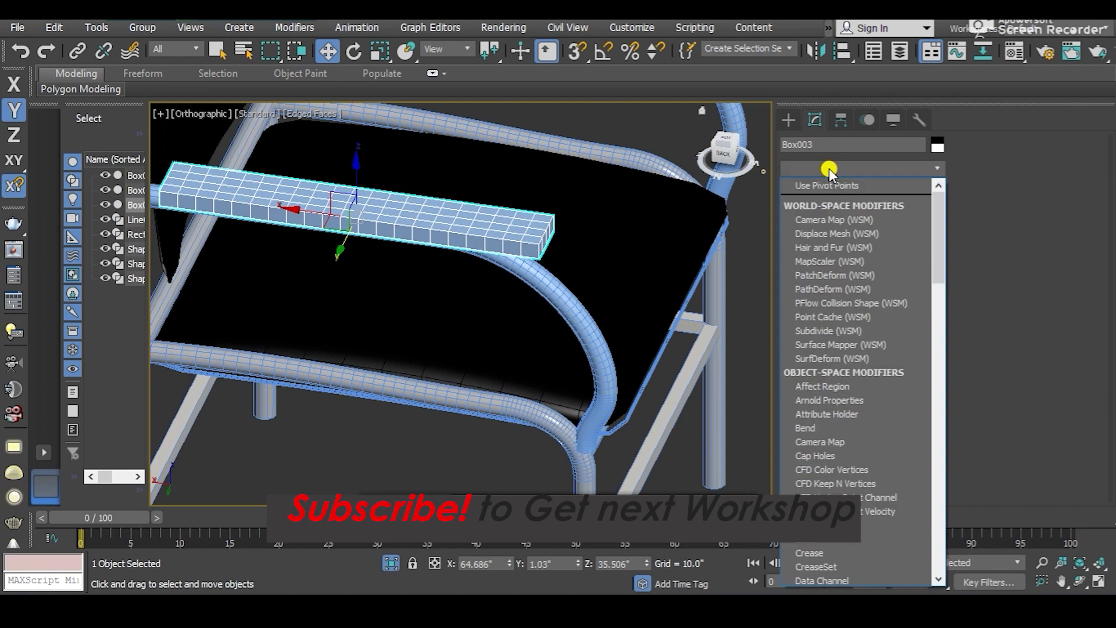
- Add an FFD 4x4x4 modifier to Box003 and enter its Control Points level
{"action": "scroll", "coordinate": [829, 168], "scroll_direction": "down", "scroll_amount": 3}
{"action": "key", "text": "f"}
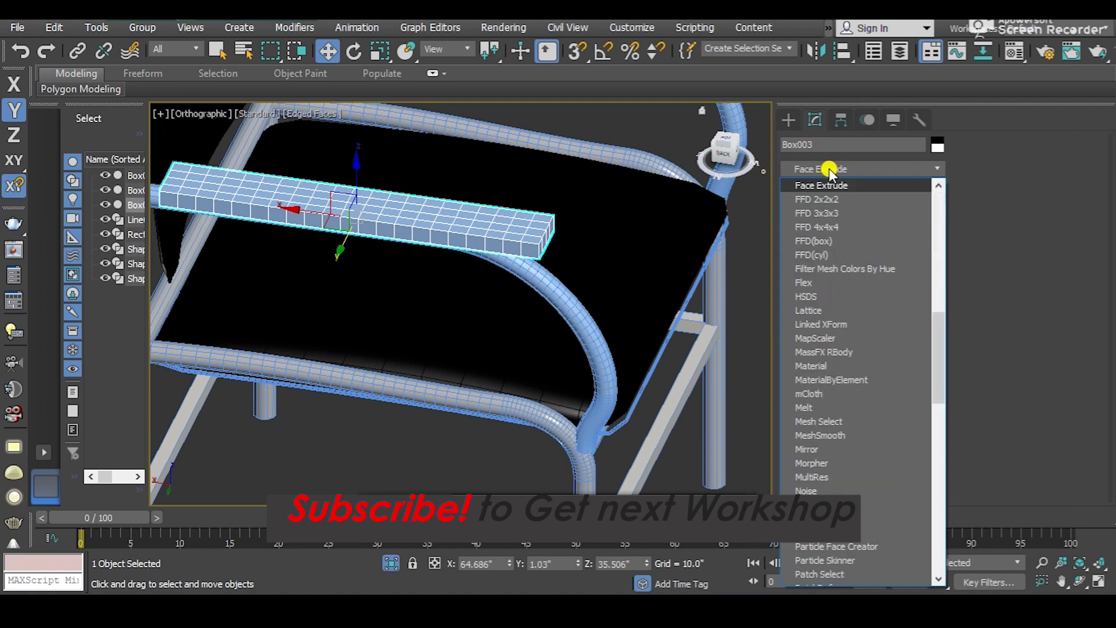
{"action": "left_click", "coordinate": [823, 243]}
{"action": "scroll", "coordinate": [546, 259], "scroll_direction": "up", "scroll_amount": 2}
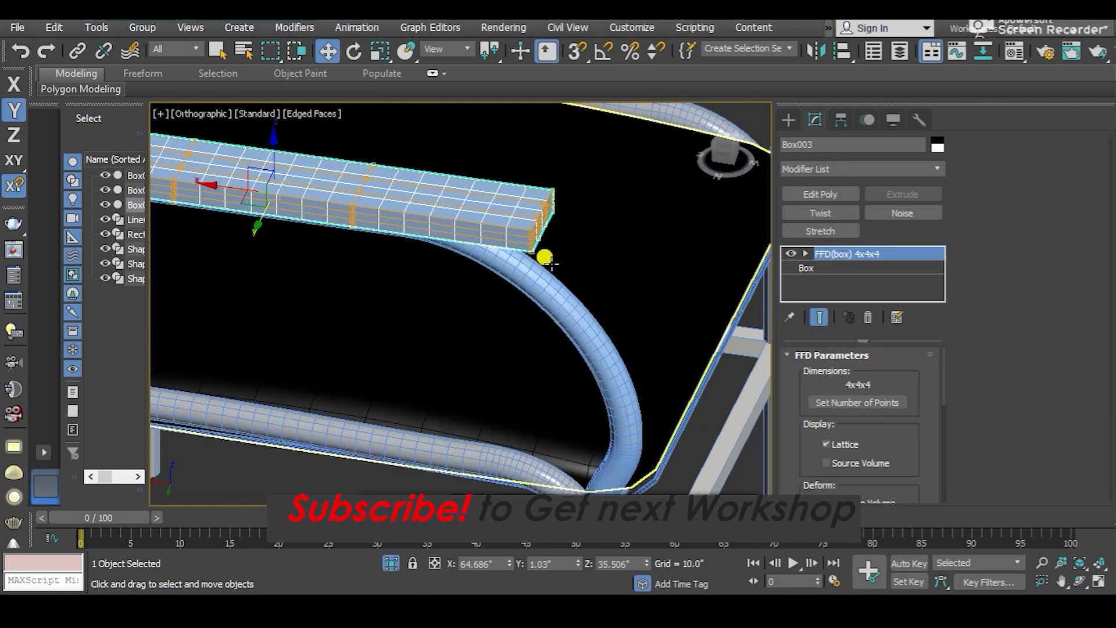
{"action": "left_click", "coordinate": [807, 254]}
{"action": "left_click", "coordinate": [845, 269]}
{"action": "scroll", "coordinate": [613, 247], "scroll_direction": "down", "scroll_amount": 3}
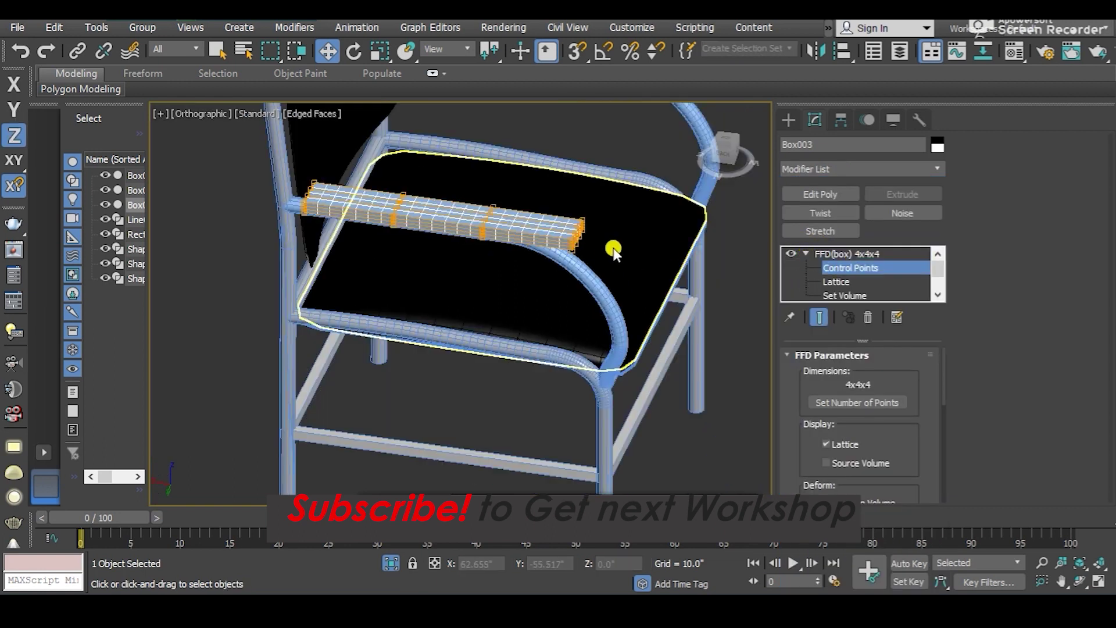
- Move the front-end lattice points down in Z to curve the pad along the arm
{"action": "left_click_drag", "start_coordinate": [627, 195], "coordinate": [545, 299]}
{"action": "scroll", "coordinate": [576, 233], "scroll_direction": "up", "scroll_amount": 2}
{"action": "scroll", "coordinate": [587, 221], "scroll_direction": "up", "scroll_amount": 2}
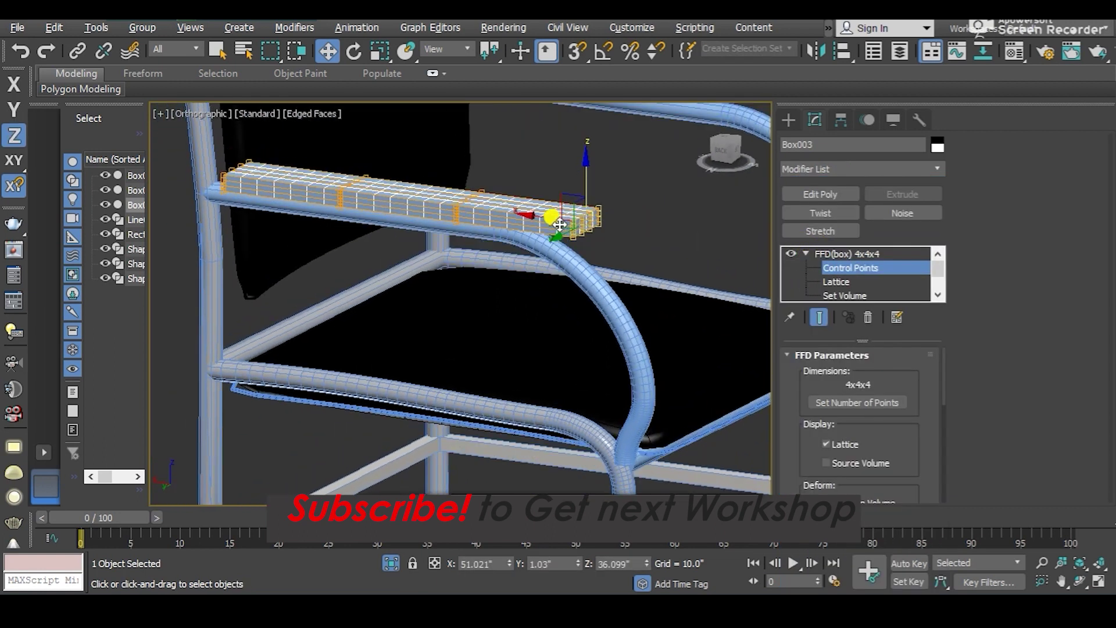
{"action": "scroll", "coordinate": [598, 216], "scroll_direction": "up", "scroll_amount": 1}
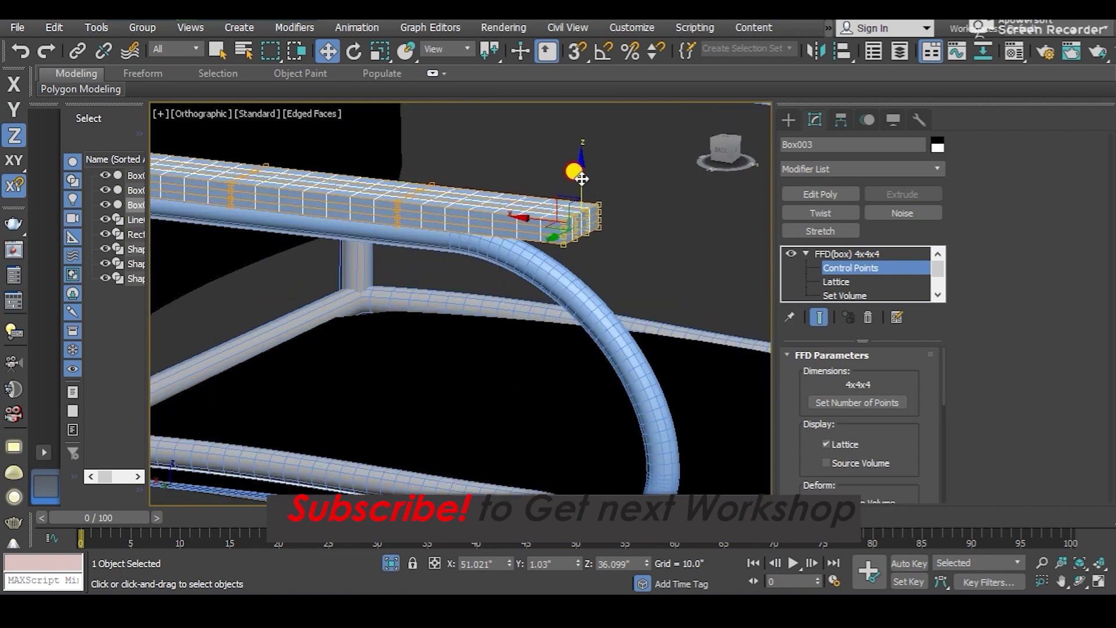
{"action": "left_click_drag", "start_coordinate": [581, 179], "coordinate": [588, 217]}
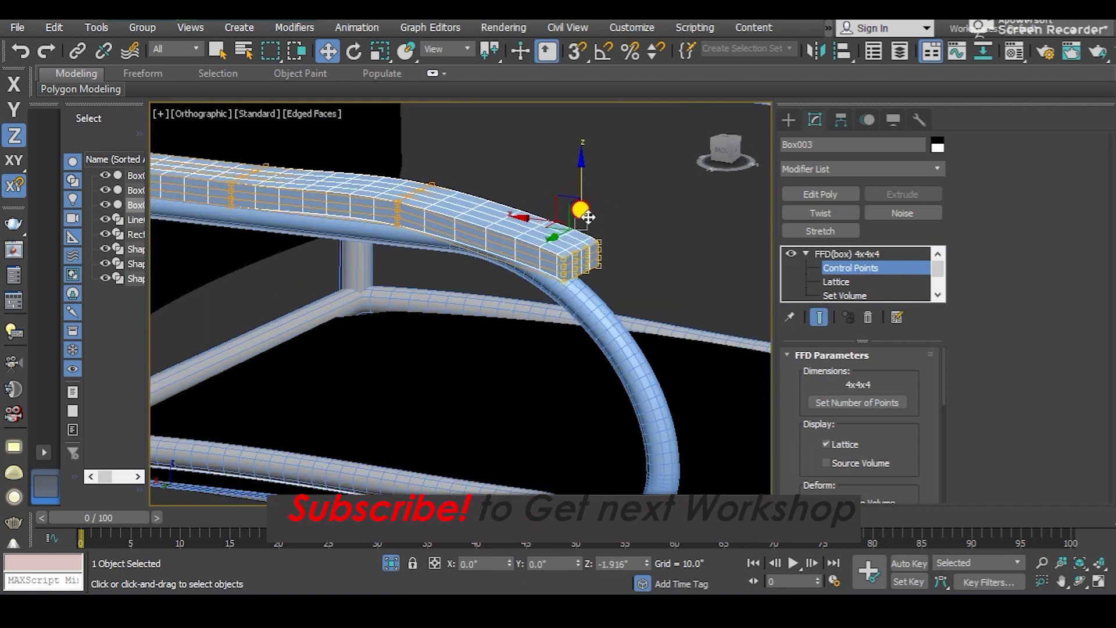
{"action": "left_click_drag", "start_coordinate": [588, 217], "coordinate": [589, 231]}
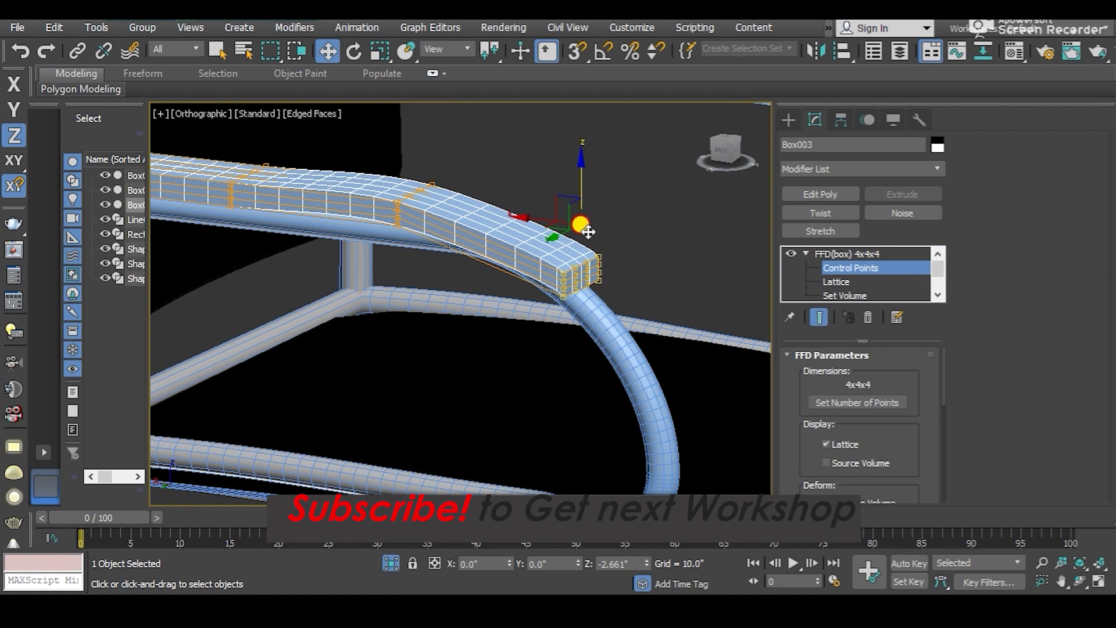
{"action": "mouse_move", "coordinate": [588, 231]}
{"action": "middle_mouse_down", "text": "alt"}
{"action": "mouse_move", "coordinate": [563, 252]}
{"action": "mouse_move", "coordinate": [343, 261]}
{"action": "mouse_move", "coordinate": [474, 256]}
{"action": "mouse_move", "coordinate": [531, 239]}
{"action": "mouse_move", "coordinate": [516, 242]}
{"action": "mouse_move", "coordinate": [530, 269]}
{"action": "mouse_move", "coordinate": [437, 292]}
{"action": "mouse_move", "coordinate": [423, 279]}
{"action": "mouse_move", "coordinate": [431, 286]}
{"action": "mouse_move", "coordinate": [409, 317]}
{"action": "middle_mouse_up", "text": "alt"}
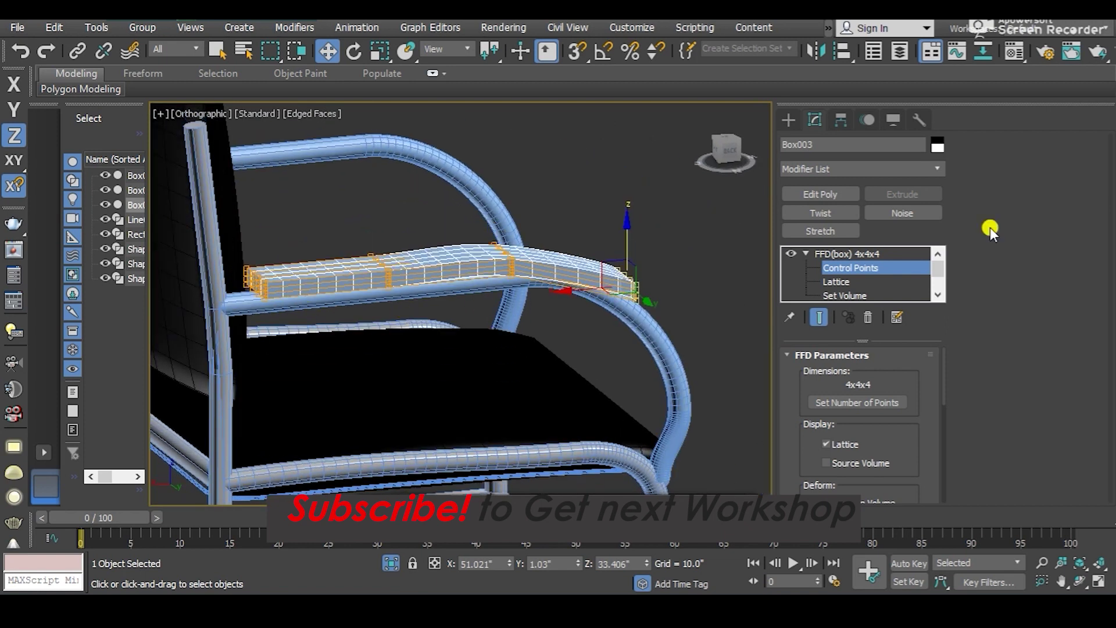
{"action": "middle_click_drag", "start_coordinate": [503, 319], "coordinate": [407, 325], "text": "alt"}
{"action": "scroll", "coordinate": [300, 347], "scroll_direction": "down", "scroll_amount": 5}
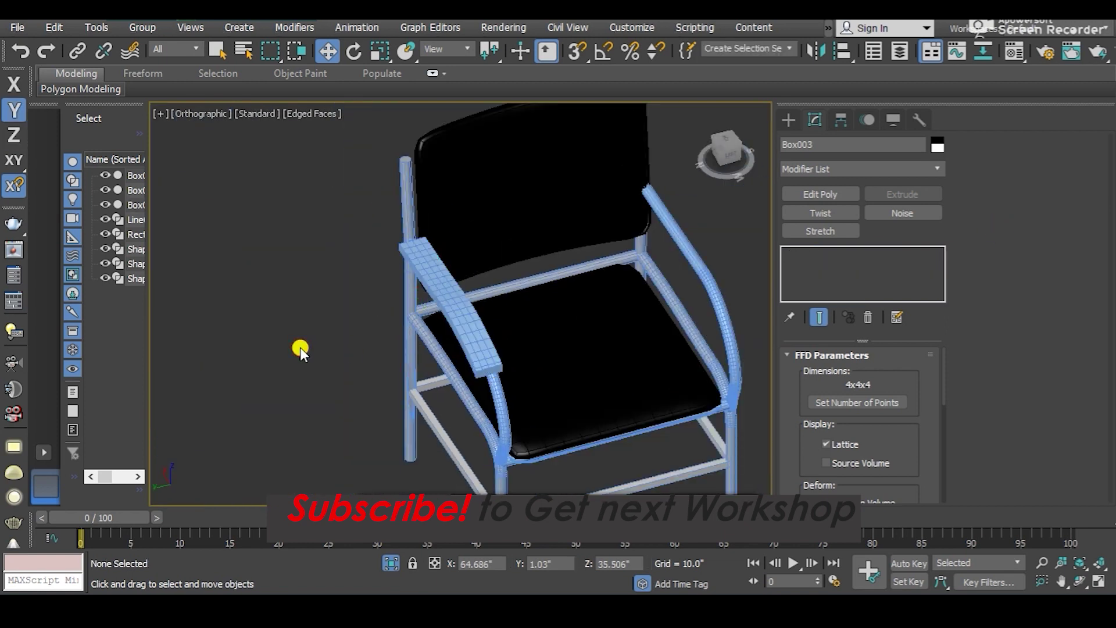
- Add a TurboSmooth modifier to the armrest pad to round it off
{"action": "left_click", "coordinate": [300, 347]}
{"action": "scroll", "coordinate": [453, 318], "scroll_direction": "up", "scroll_amount": 5}
{"action": "left_click", "coordinate": [345, 327]}
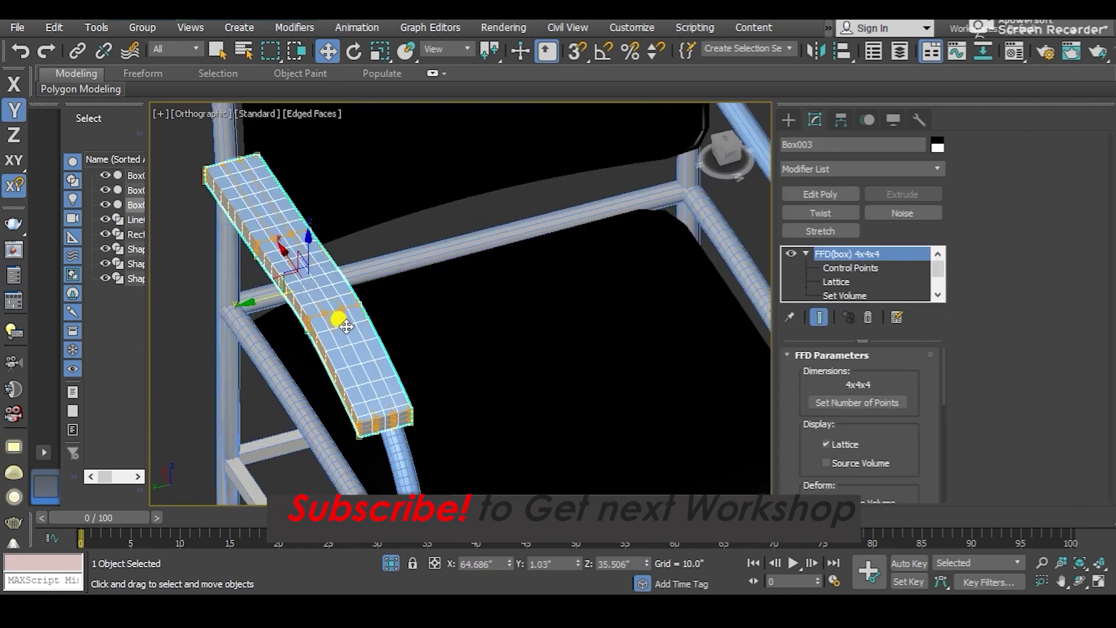
{"action": "left_click", "coordinate": [798, 169]}
{"action": "key", "text": "t"}
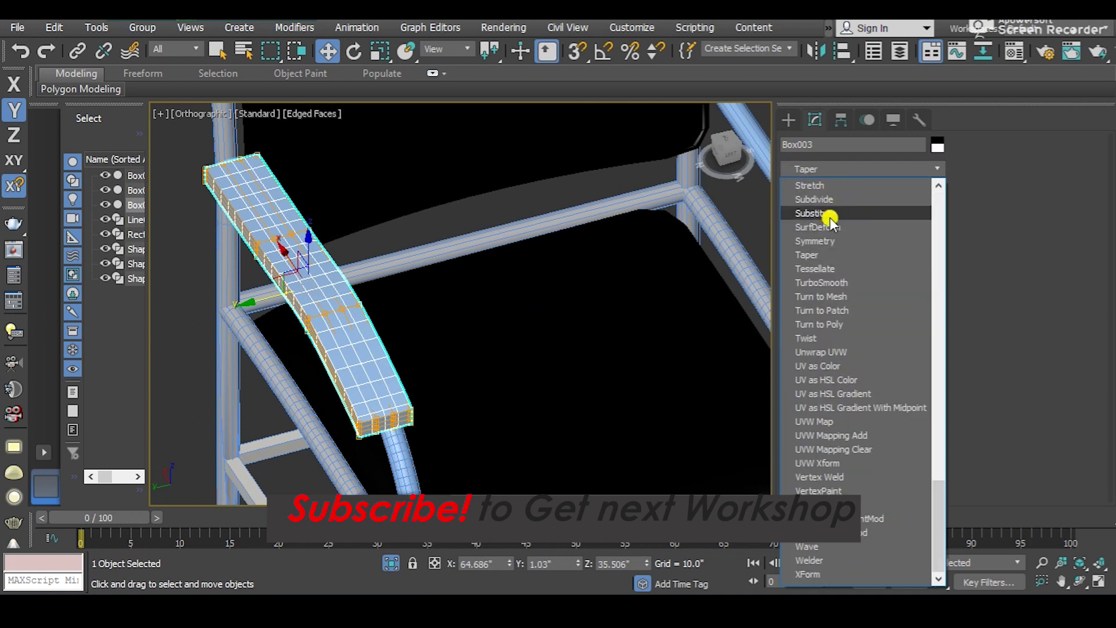
{"action": "left_click", "coordinate": [814, 283]}
{"action": "middle_click_drag", "start_coordinate": [349, 332], "coordinate": [428, 319], "text": "alt"}
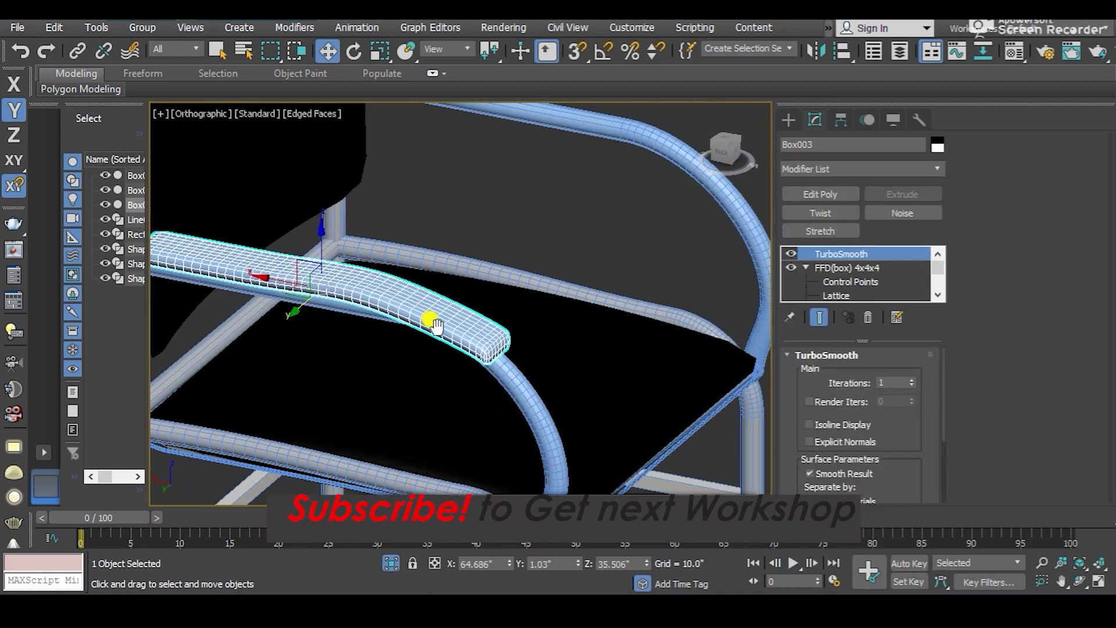
{"action": "scroll", "coordinate": [429, 319], "scroll_direction": "down", "scroll_amount": 3}
- Deselect to inspect the smoothed armrest, then reselect the pad
{"action": "left_click", "coordinate": [511, 288]}
{"action": "scroll", "coordinate": [512, 289], "scroll_direction": "up", "scroll_amount": 3}
{"action": "scroll", "coordinate": [423, 286], "scroll_direction": "up", "scroll_amount": 2}
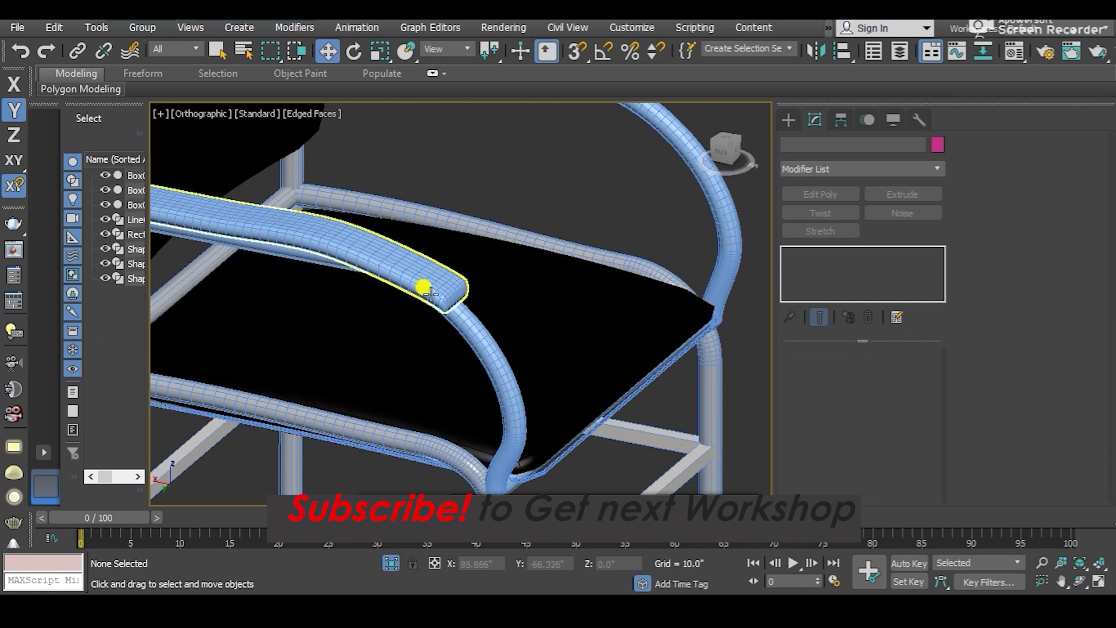
{"action": "left_click", "coordinate": [430, 288]}
{"action": "scroll", "coordinate": [433, 289], "scroll_direction": "up", "scroll_amount": 5}
- Shift-drag an instance copy, Box004, onto the opposite arm rail
{"action": "middle_click_drag", "start_coordinate": [335, 299], "coordinate": [265, 281], "text": "alt"}
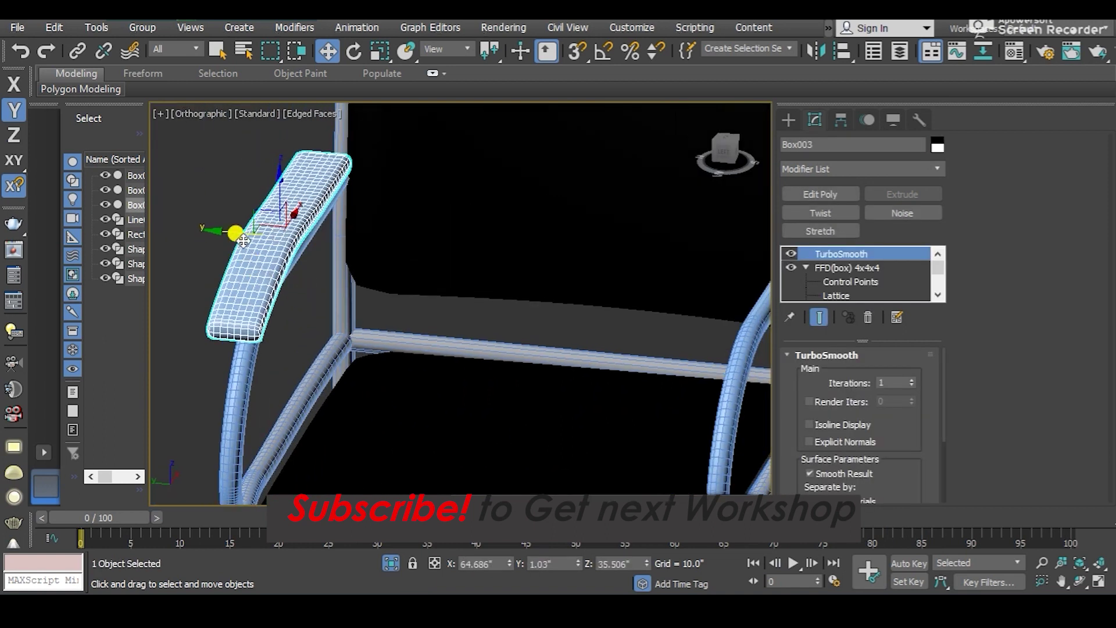
{"action": "middle_click_drag", "start_coordinate": [243, 240], "coordinate": [275, 265], "text": "alt"}
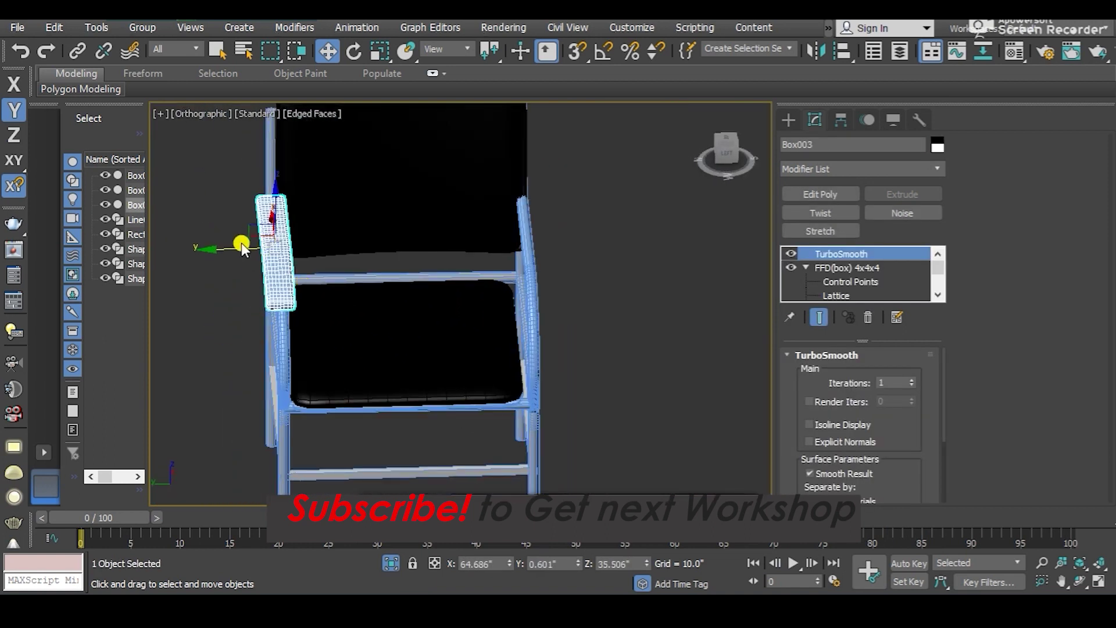
{"action": "left_click_drag", "start_coordinate": [243, 247], "coordinate": [469, 249], "text": "shift"}
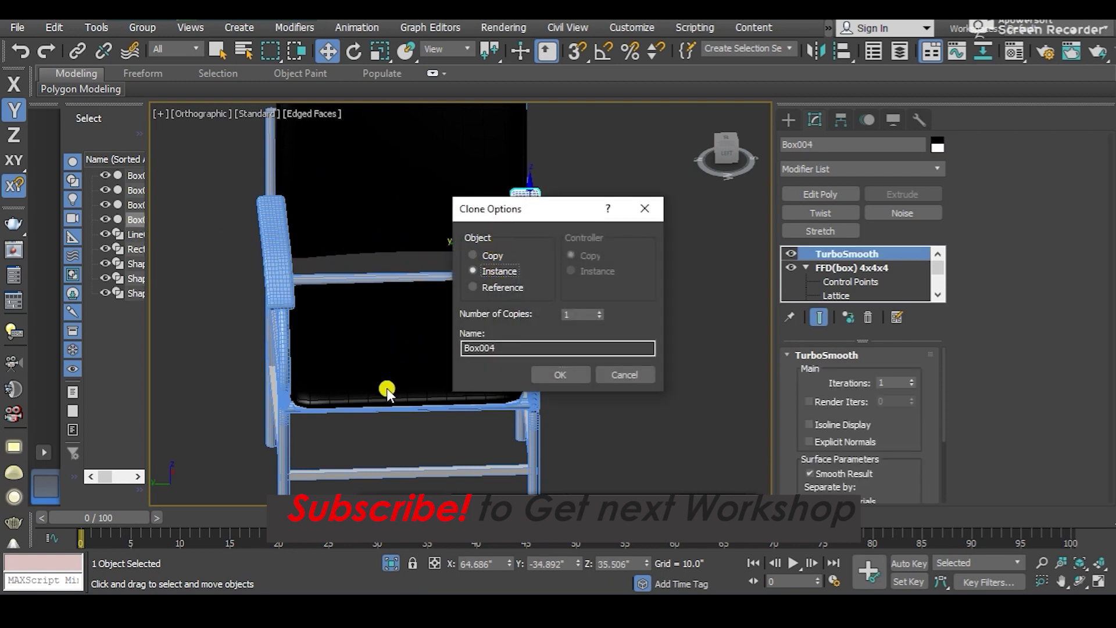
{"action": "left_click", "coordinate": [560, 375]}
{"action": "middle_click_drag", "start_coordinate": [564, 371], "coordinate": [510, 341], "text": "alt"}
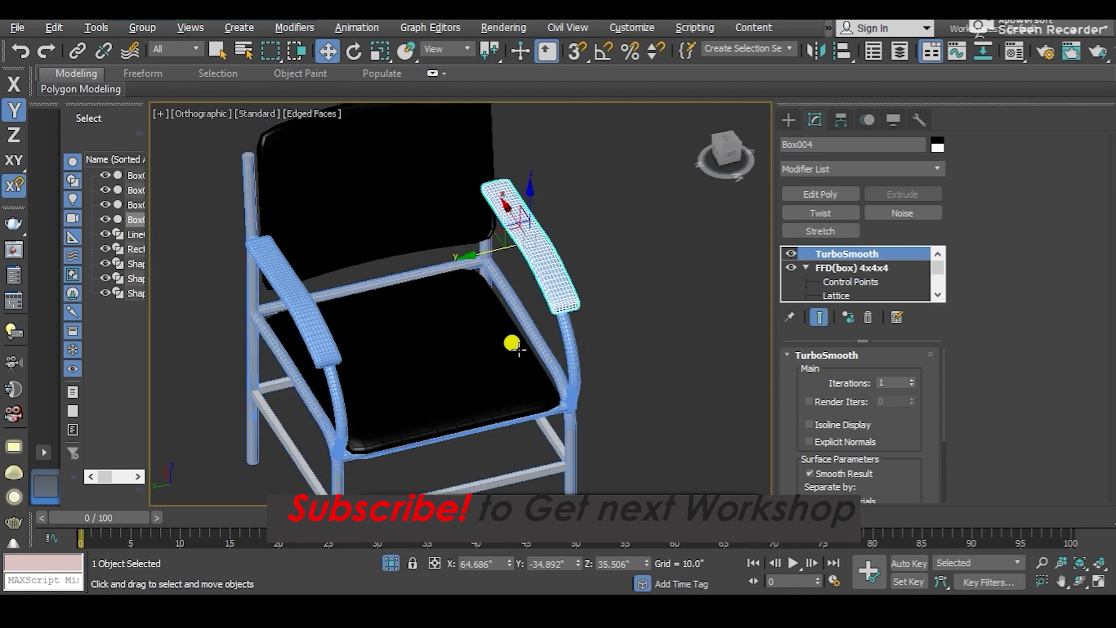
{"action": "left_click", "coordinate": [667, 268]}
{"action": "scroll", "coordinate": [667, 268], "scroll_direction": "down", "scroll_amount": 3}
{"action": "mouse_move", "coordinate": [660, 311]}
{"action": "middle_mouse_down", "text": "alt"}
{"action": "mouse_move", "coordinate": [692, 269]}
{"action": "mouse_move", "coordinate": [372, 311]}
{"action": "mouse_move", "coordinate": [444, 349]}
{"action": "mouse_move", "coordinate": [553, 280]}
{"action": "mouse_move", "coordinate": [399, 314]}
{"action": "mouse_move", "coordinate": [555, 325]}
{"action": "mouse_move", "coordinate": [448, 259]}
{"action": "mouse_move", "coordinate": [468, 290]}
{"action": "middle_mouse_up", "text": "alt"}
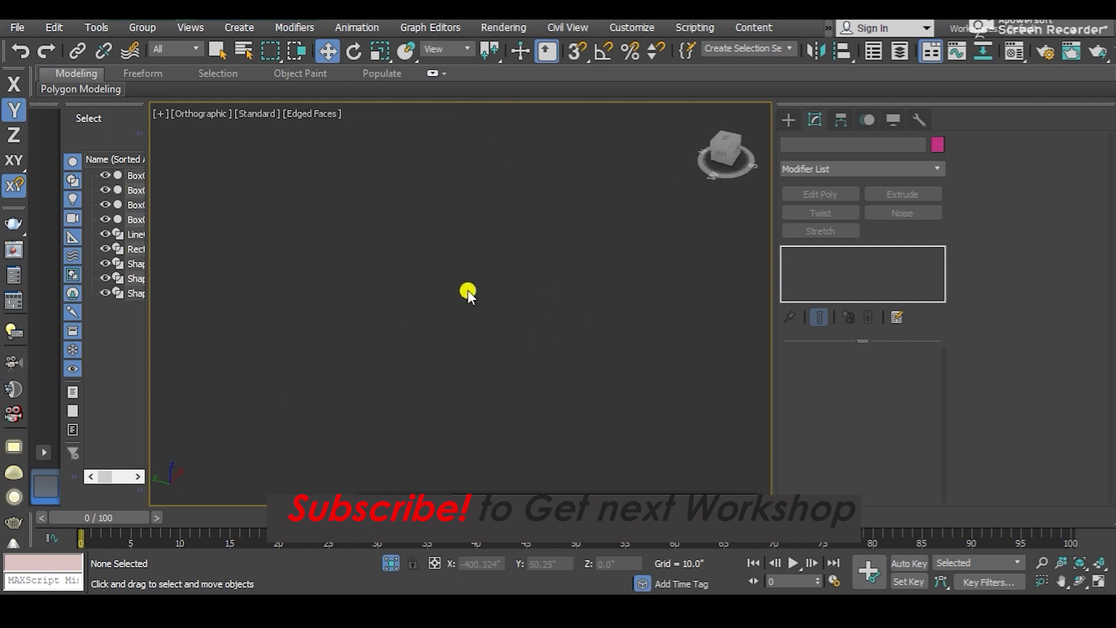
- Select the black seat cushion and orbit to look down onto the seat
{"action": "scroll", "coordinate": [518, 285], "scroll_direction": "down", "scroll_amount": 3}
{"action": "scroll", "coordinate": [456, 158], "scroll_direction": "up", "scroll_amount": 2}
{"action": "left_click", "coordinate": [456, 160]}
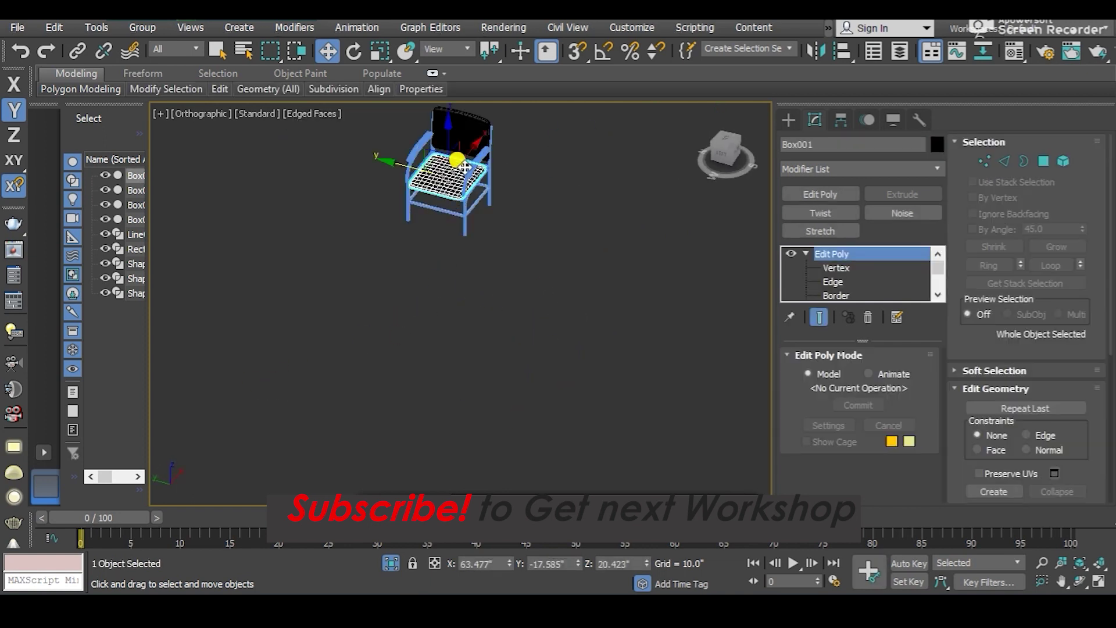
{"action": "scroll", "coordinate": [453, 197], "scroll_direction": "up", "scroll_amount": 5}
{"action": "scroll", "coordinate": [457, 201], "scroll_direction": "down", "scroll_amount": 2}
{"action": "mouse_move", "coordinate": [448, 175]}
{"action": "middle_mouse_down", "text": "alt"}
{"action": "mouse_move", "coordinate": [463, 239]}
{"action": "mouse_move", "coordinate": [423, 229]}
{"action": "mouse_move", "coordinate": [436, 321]}
{"action": "middle_mouse_up", "text": "alt"}
- Bring up the save window, shift it aside to check the chair, then close it unsaved
{"action": "key", "text": "ctrl+s"}
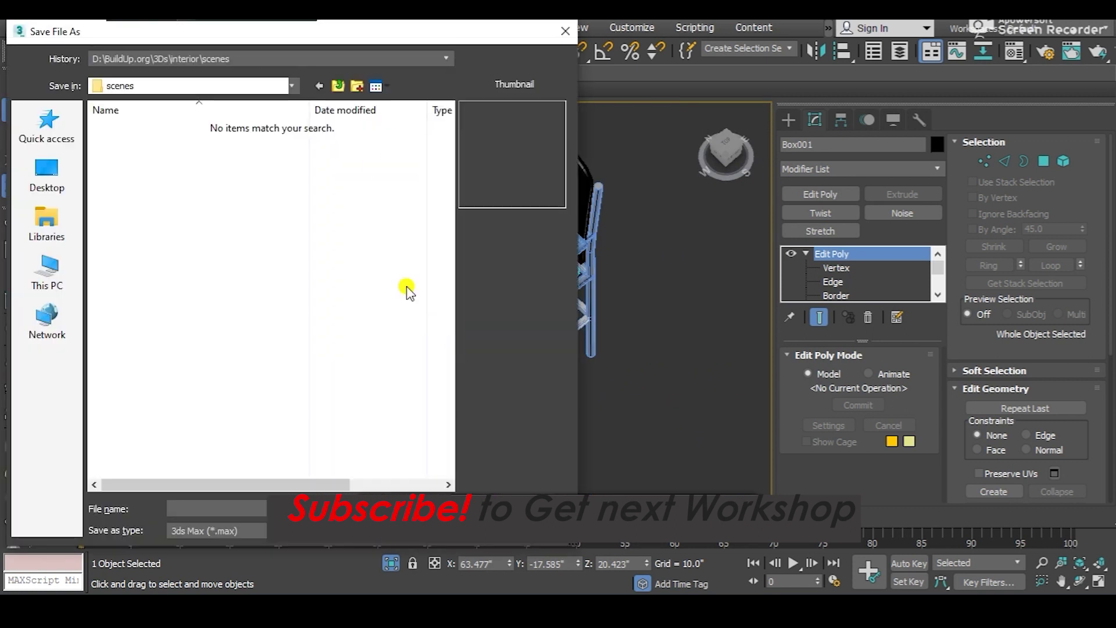
{"action": "mouse_move", "coordinate": [390, 40]}
{"action": "left_mouse_down"}
{"action": "mouse_move", "coordinate": [837, 77]}
{"action": "mouse_move", "coordinate": [948, 108]}
{"action": "left_mouse_up"}
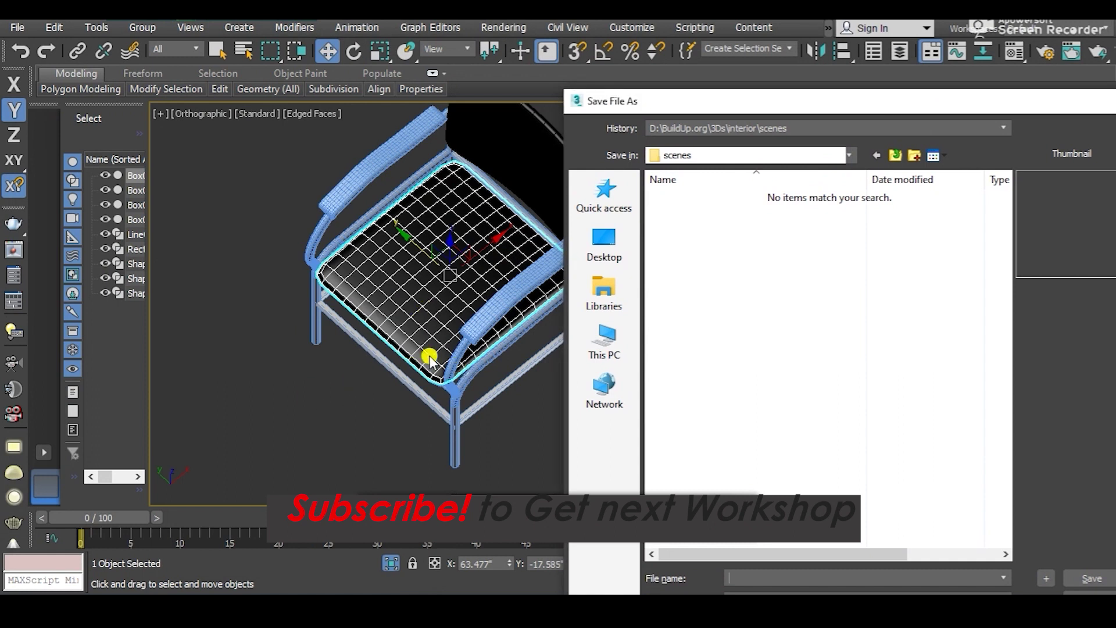
{"action": "left_click_drag", "start_coordinate": [714, 103], "coordinate": [336, 186]}
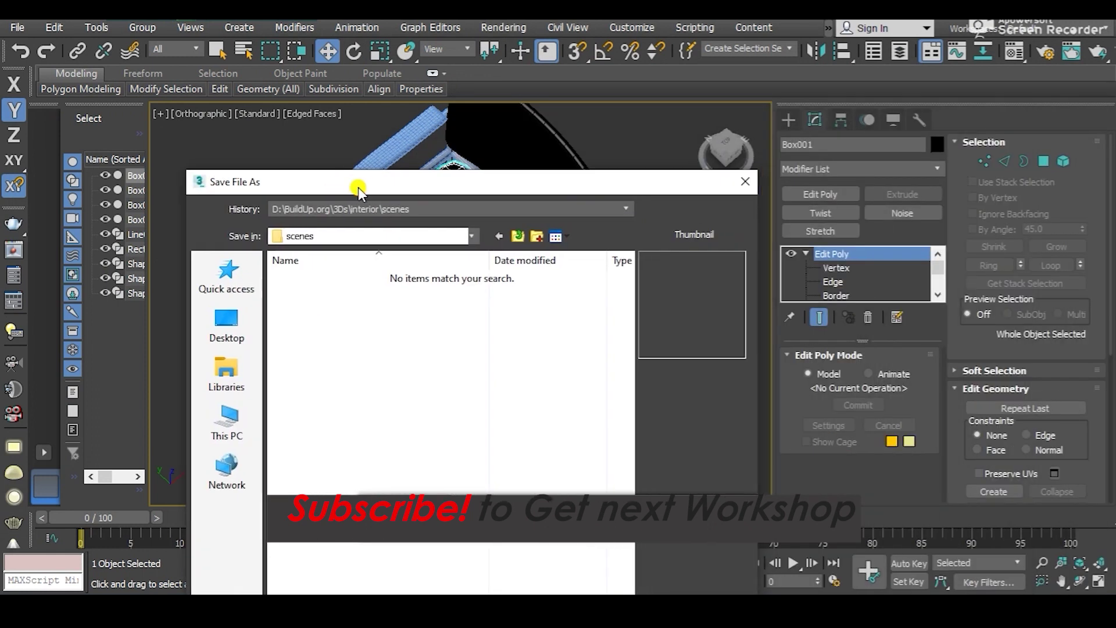
{"action": "left_click_drag", "start_coordinate": [622, 180], "coordinate": [436, 205]}
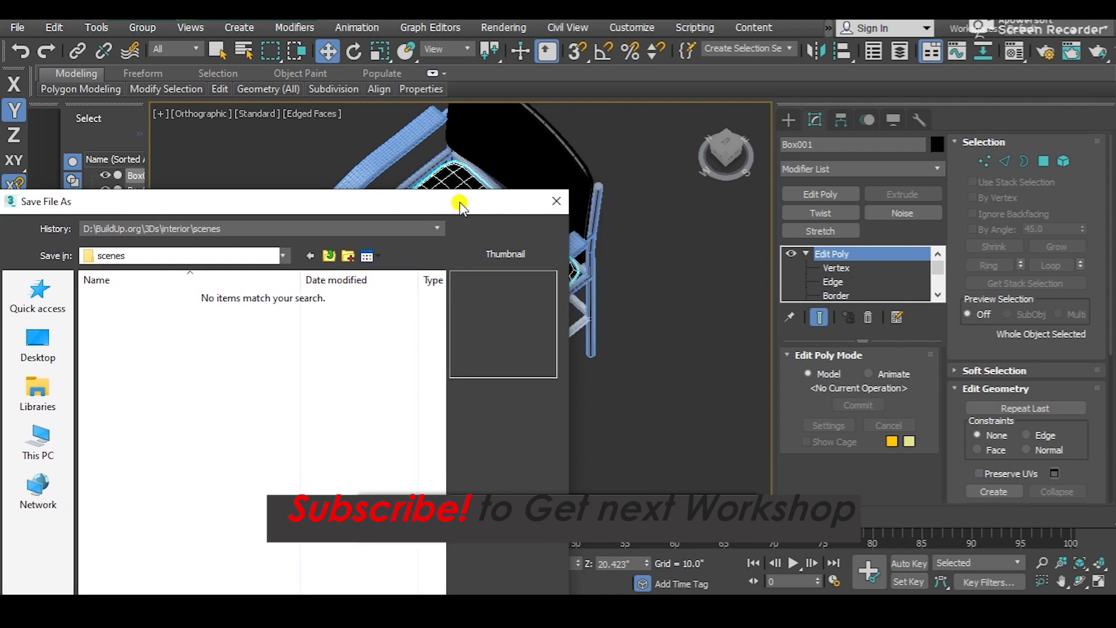
{"action": "left_click", "coordinate": [556, 201]}
- Raise the seat very slightly, turn off Edged Faces with F4, and reopen the save window
{"action": "mouse_move", "coordinate": [512, 250]}
{"action": "middle_mouse_down", "text": "alt"}
{"action": "mouse_move", "coordinate": [499, 220]}
{"action": "mouse_move", "coordinate": [453, 281]}
{"action": "mouse_move", "coordinate": [543, 219]}
{"action": "mouse_move", "coordinate": [461, 256]}
{"action": "middle_mouse_up", "text": "alt"}
{"action": "scroll", "coordinate": [461, 256], "scroll_direction": "up", "scroll_amount": 5}
{"action": "mouse_move", "coordinate": [431, 214]}
{"action": "left_mouse_down"}
{"action": "mouse_move", "coordinate": [433, 192]}
{"action": "mouse_move", "coordinate": [438, 214]}
{"action": "left_mouse_up"}
{"action": "scroll", "coordinate": [437, 214], "scroll_direction": "down", "scroll_amount": 3}
{"action": "mouse_move", "coordinate": [437, 214]}
{"action": "middle_mouse_down", "text": "alt"}
{"action": "mouse_move", "coordinate": [488, 251]}
{"action": "mouse_move", "coordinate": [605, 246]}
{"action": "mouse_move", "coordinate": [540, 264]}
{"action": "middle_mouse_up", "text": "alt"}
{"action": "scroll", "coordinate": [467, 245], "scroll_direction": "up", "scroll_amount": 4}
{"action": "scroll", "coordinate": [467, 246], "scroll_direction": "down", "scroll_amount": 4}
{"action": "mouse_move", "coordinate": [479, 295]}
{"action": "middle_mouse_down", "text": "alt"}
{"action": "mouse_move", "coordinate": [423, 271]}
{"action": "mouse_move", "coordinate": [476, 302]}
{"action": "mouse_move", "coordinate": [463, 320]}
{"action": "mouse_move", "coordinate": [523, 389]}
{"action": "middle_mouse_up", "text": "alt"}
{"action": "key", "text": "F4"}
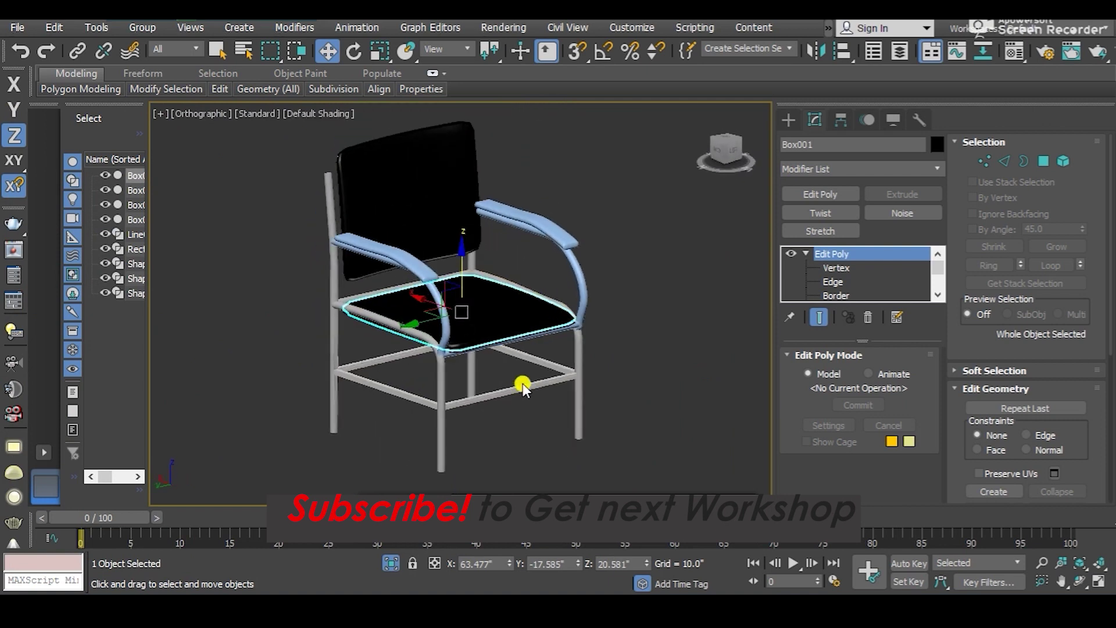
{"action": "key", "text": "ctrl+s"}
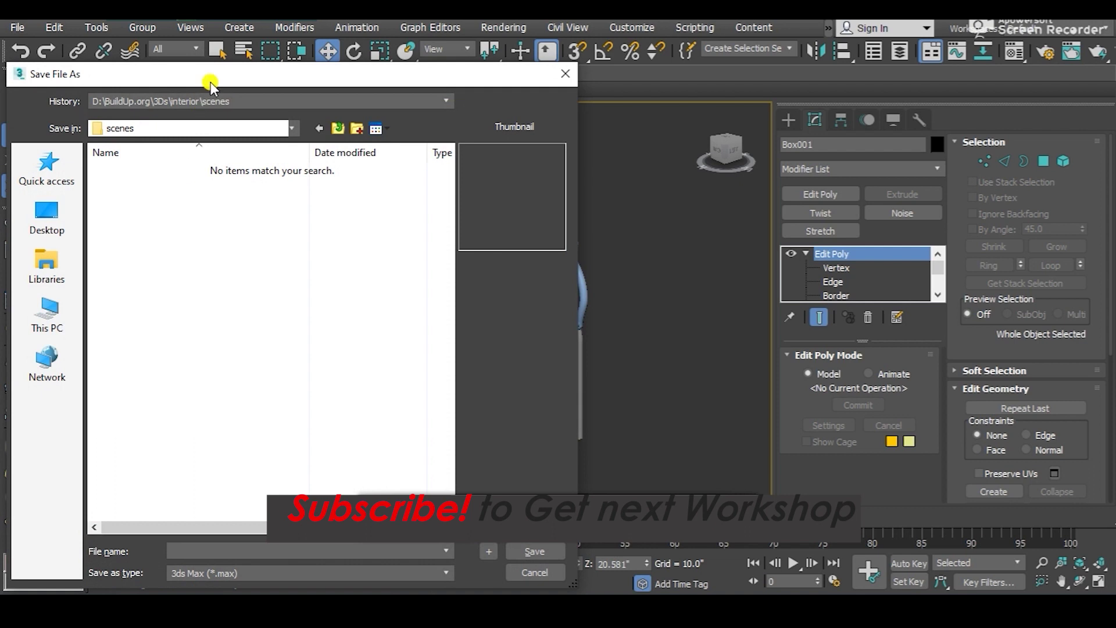
- Browse to This PC > New Volume (D:) > KH as the save location
{"action": "left_click_drag", "start_coordinate": [210, 86], "coordinate": [377, 66]}
{"action": "left_click", "coordinate": [213, 290]}
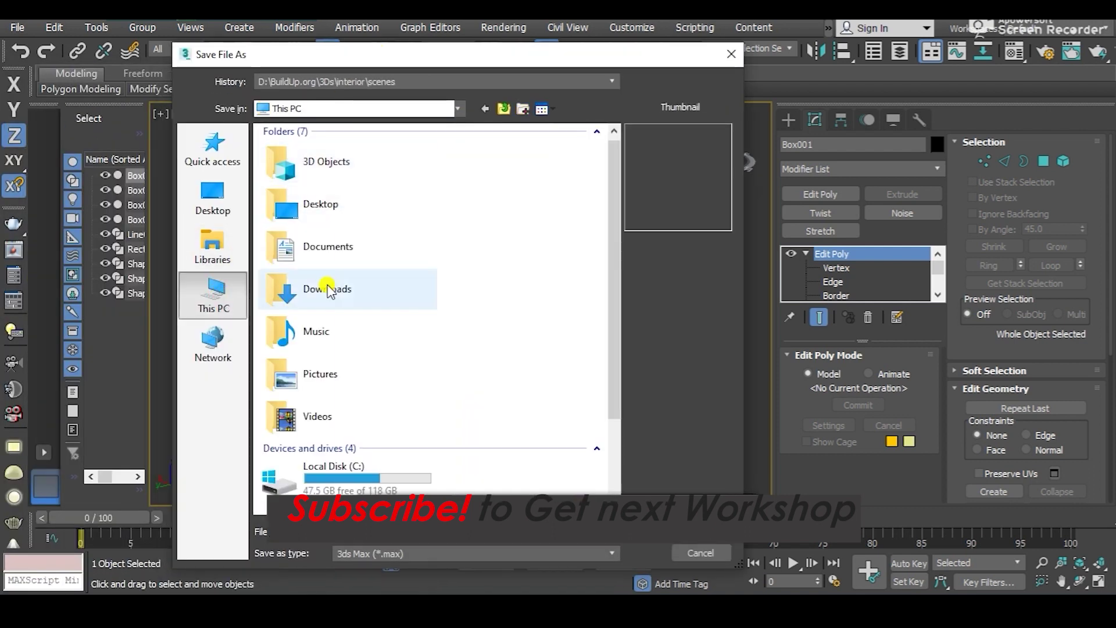
{"action": "scroll", "coordinate": [330, 291], "scroll_direction": "down", "scroll_amount": 2}
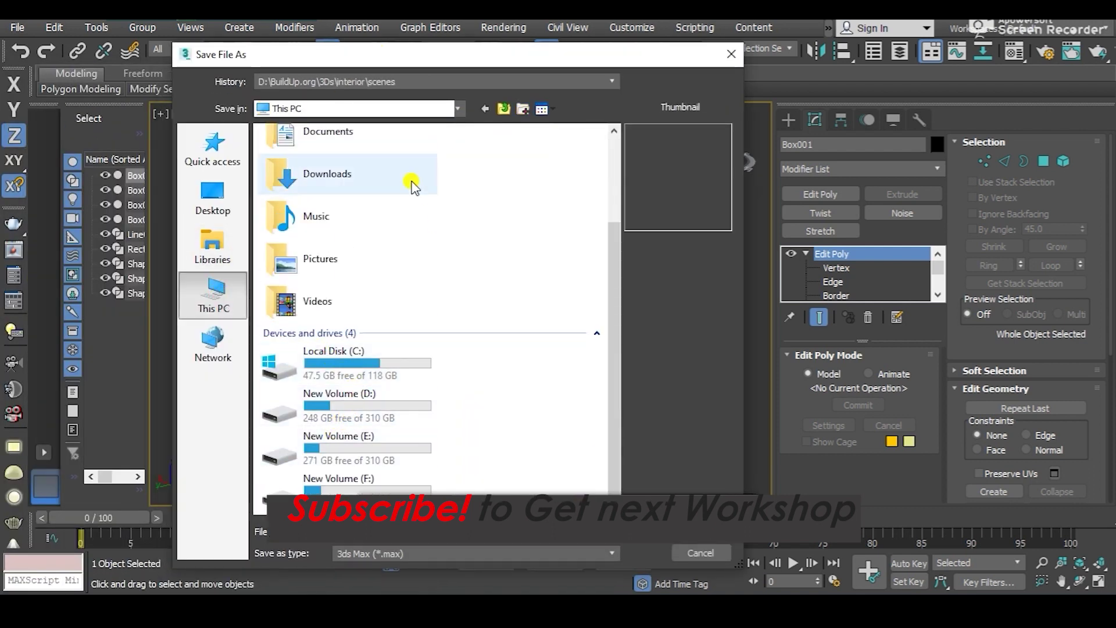
{"action": "left_click_drag", "start_coordinate": [387, 55], "coordinate": [478, 43]}
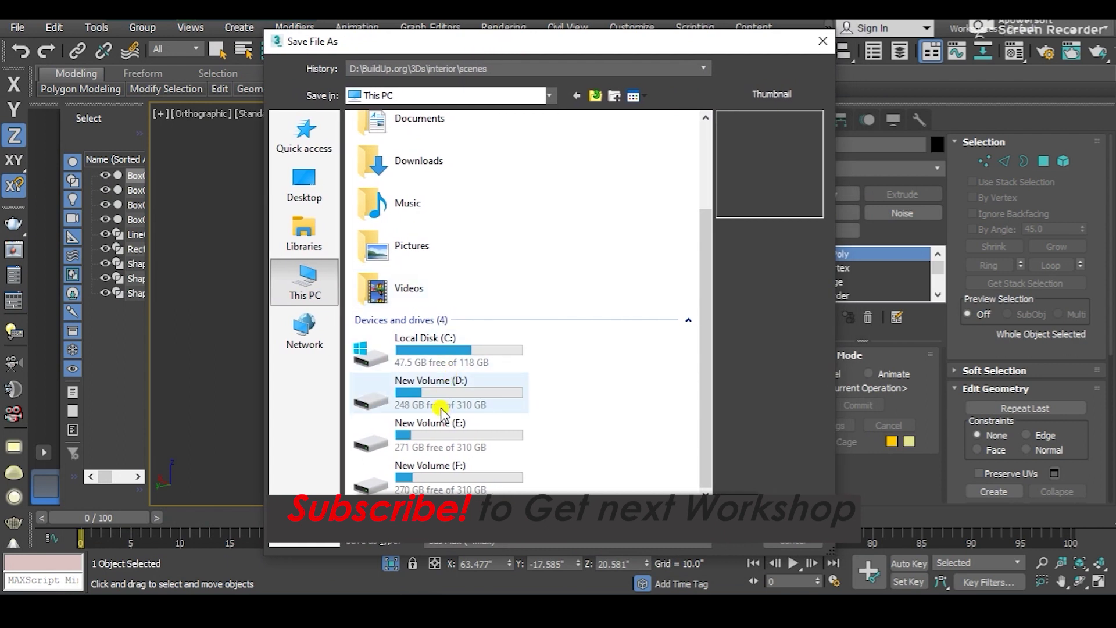
{"action": "double_click", "coordinate": [440, 400]}
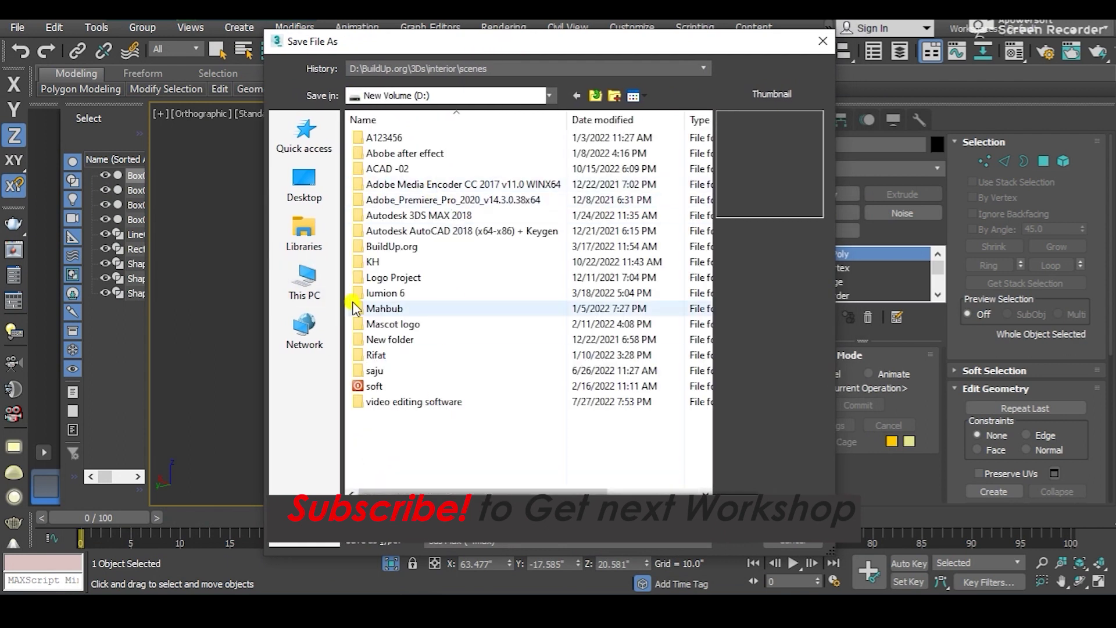
{"action": "left_click", "coordinate": [593, 96]}
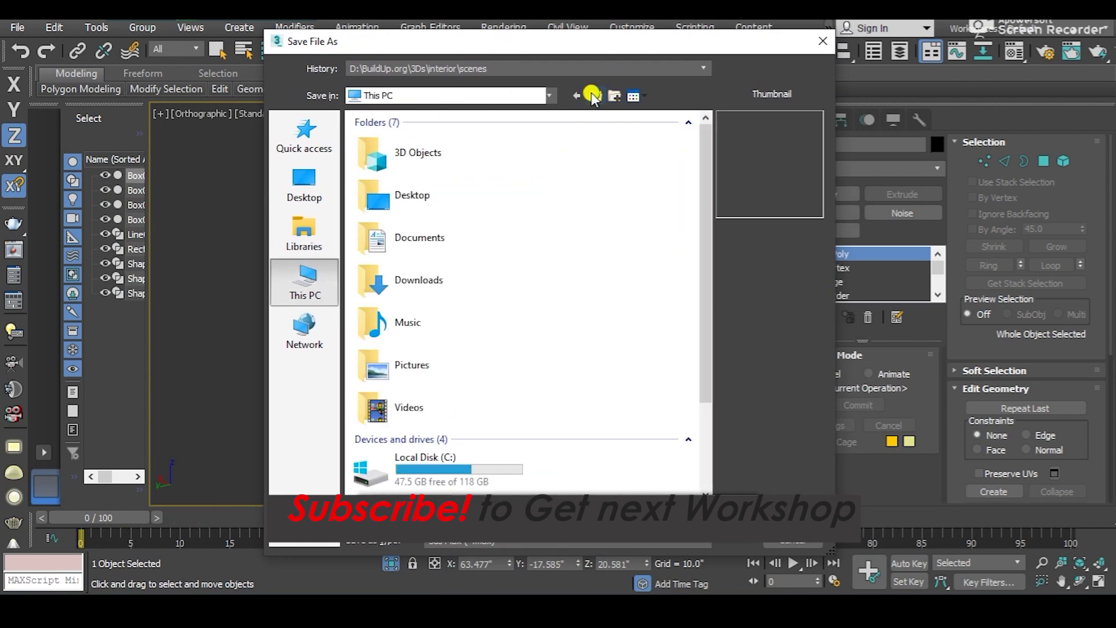
{"action": "scroll", "coordinate": [456, 454], "scroll_direction": "down", "scroll_amount": 3}
{"action": "double_click", "coordinate": [459, 399]}
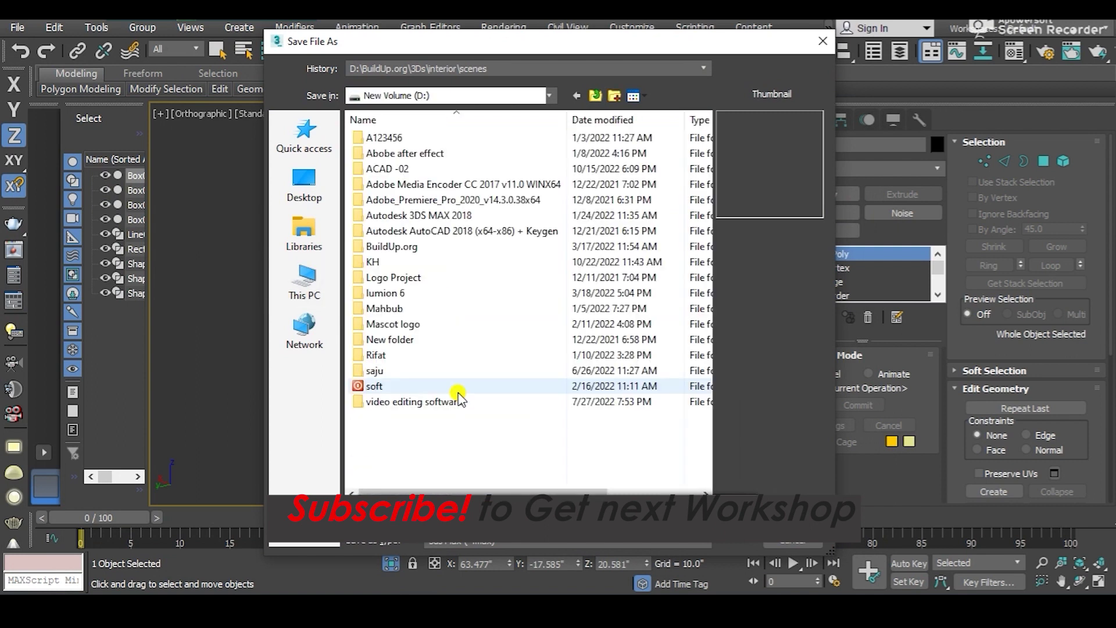
{"action": "double_click", "coordinate": [388, 262]}
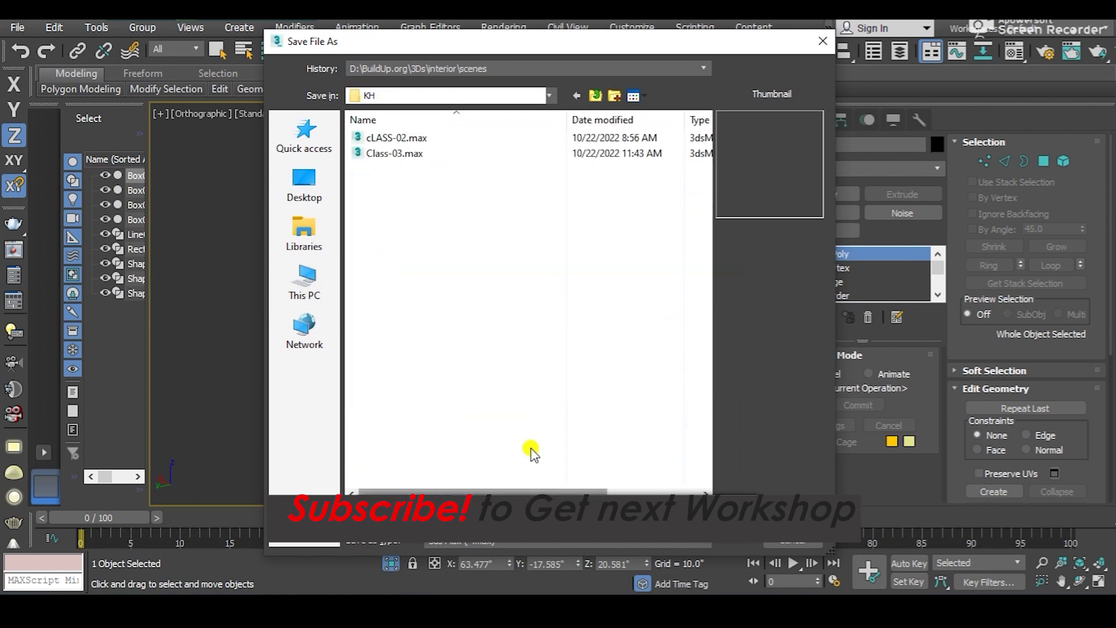
- Enter C6 as the file name and confirm the save
{"action": "left_click_drag", "start_coordinate": [569, 44], "coordinate": [381, 94]}
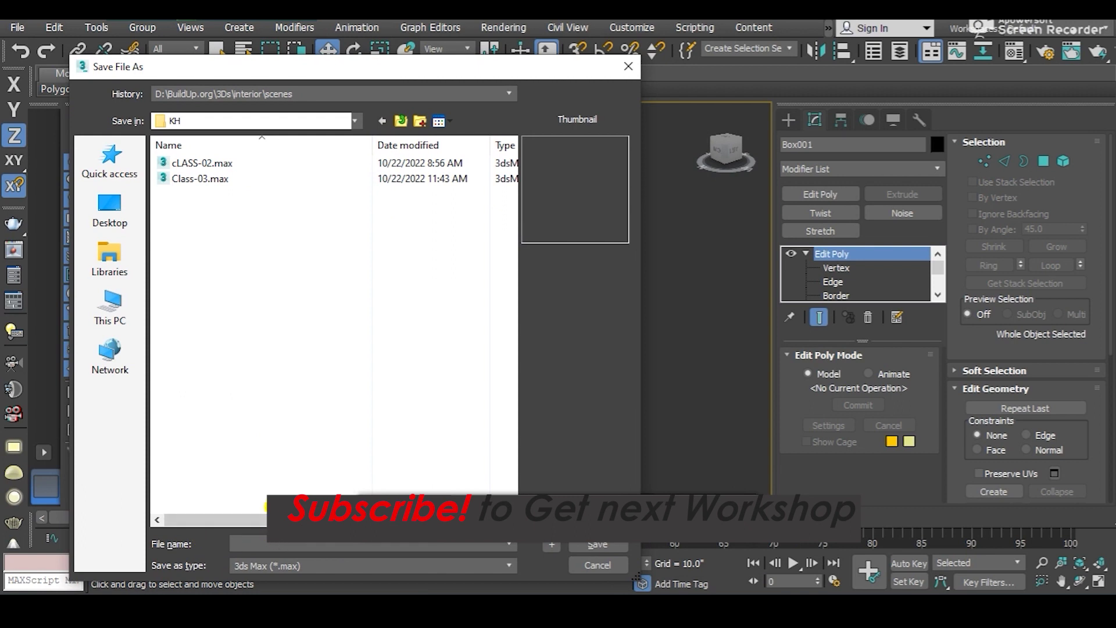
{"action": "type", "text": "C"}
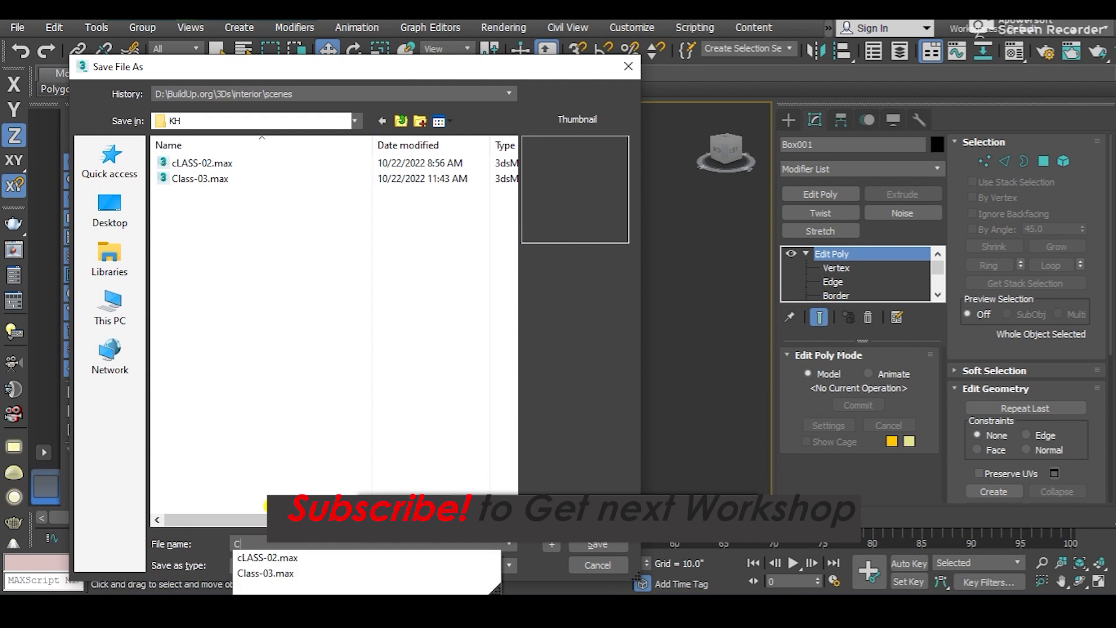
{"action": "type", "text": "6"}
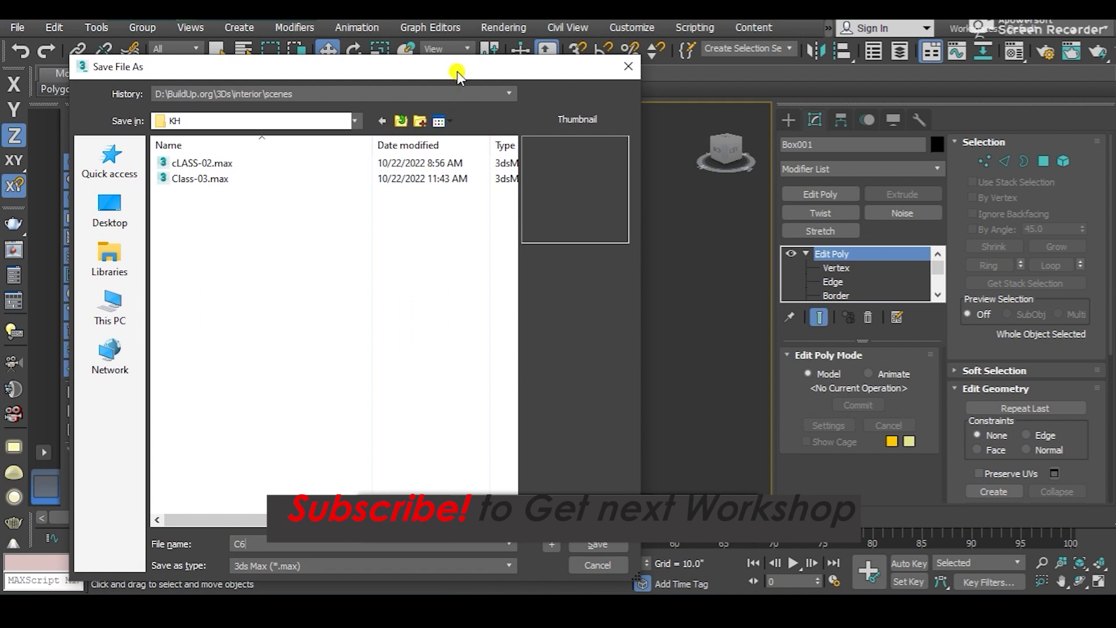
{"action": "left_click_drag", "start_coordinate": [457, 76], "coordinate": [256, 138]}
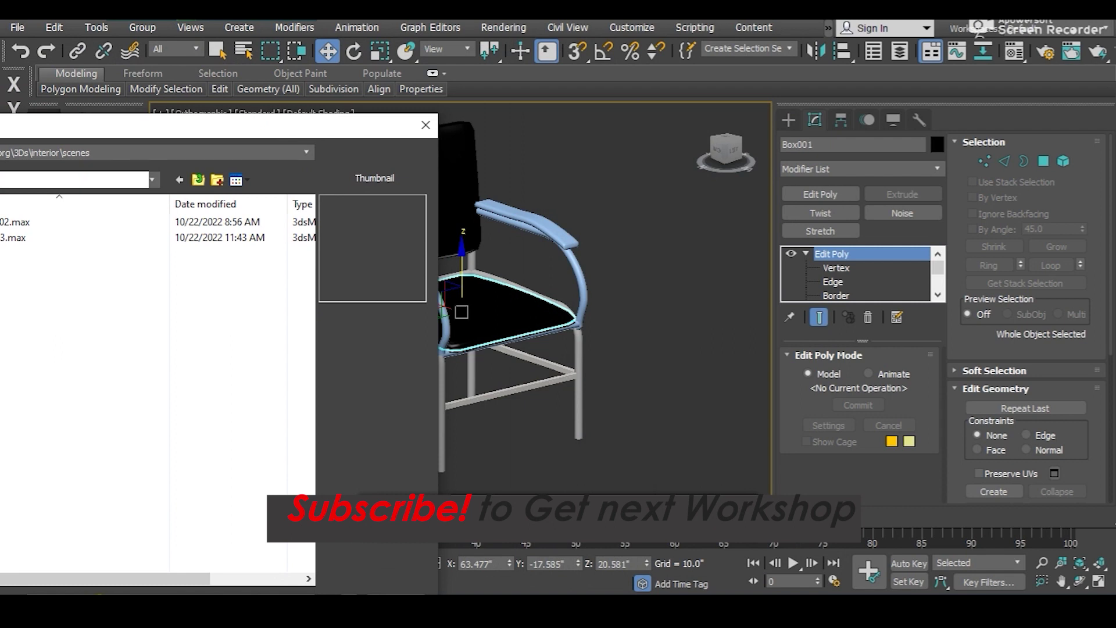
{"action": "key", "text": "Escape"}
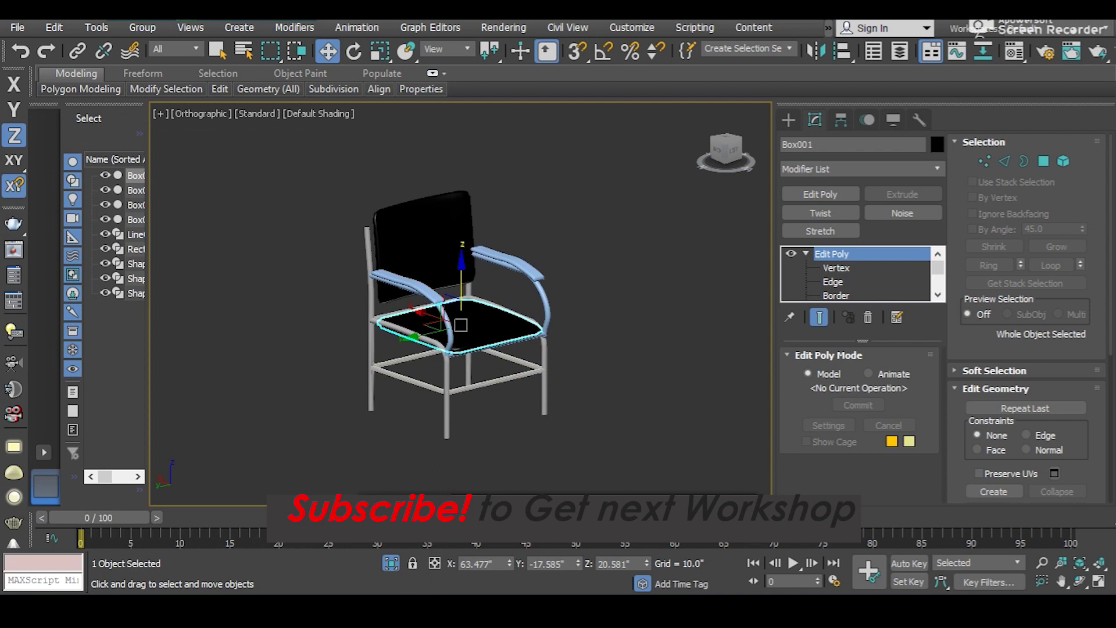
- Select the tube frame Line003 and isolate it with Alt+Q
{"action": "left_click", "coordinate": [462, 481]}
{"action": "scroll", "coordinate": [463, 481], "scroll_direction": "up", "scroll_amount": 5}
{"action": "mouse_move", "coordinate": [466, 307]}
{"action": "middle_mouse_down", "text": "alt"}
{"action": "mouse_move", "coordinate": [464, 335]}
{"action": "mouse_move", "coordinate": [511, 259]}
{"action": "middle_mouse_up", "text": "alt"}
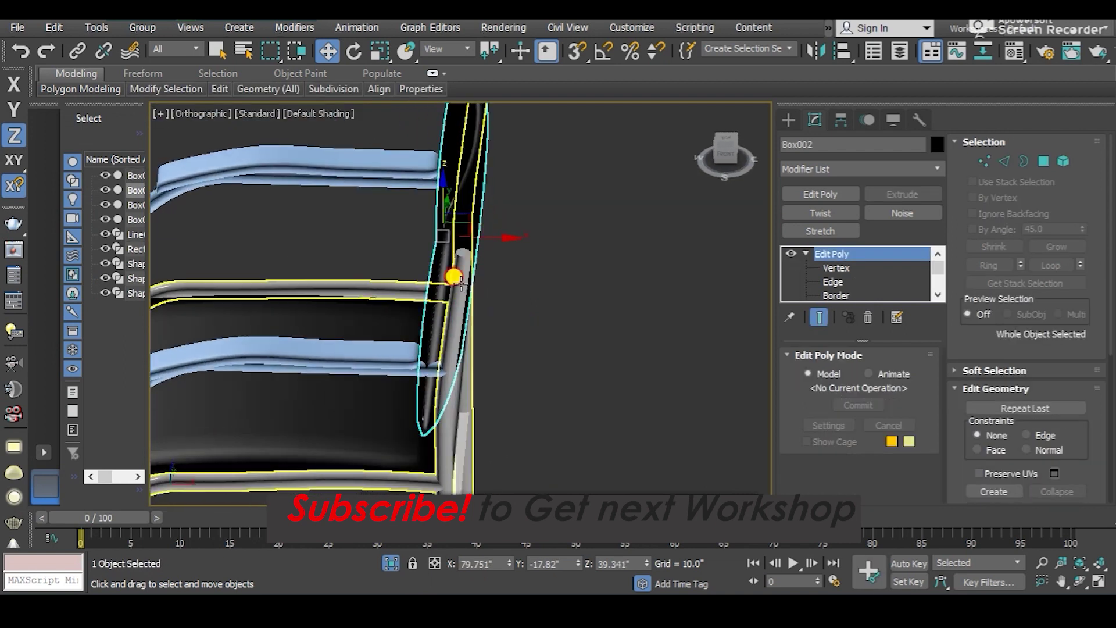
{"action": "key", "text": "alt+q"}
- Orbit around the isolated frame and list the Modifier List entries starting with E
{"action": "mouse_move", "coordinate": [454, 308]}
{"action": "middle_mouse_down", "text": "alt"}
{"action": "mouse_move", "coordinate": [564, 361]}
{"action": "mouse_move", "coordinate": [563, 319]}
{"action": "mouse_move", "coordinate": [491, 287]}
{"action": "middle_mouse_up", "text": "alt"}
{"action": "scroll", "coordinate": [563, 361], "scroll_direction": "up", "scroll_amount": 3}
{"action": "scroll", "coordinate": [523, 232], "scroll_direction": "up", "scroll_amount": 3}
{"action": "scroll", "coordinate": [479, 336], "scroll_direction": "up", "scroll_amount": 3}
{"action": "scroll", "coordinate": [479, 336], "scroll_direction": "down", "scroll_amount": 5}
{"action": "mouse_move", "coordinate": [514, 187]}
{"action": "middle_mouse_down", "text": "alt"}
{"action": "mouse_move", "coordinate": [531, 264]}
{"action": "mouse_move", "coordinate": [523, 191]}
{"action": "middle_mouse_up", "text": "alt"}
{"action": "left_click", "coordinate": [817, 168]}
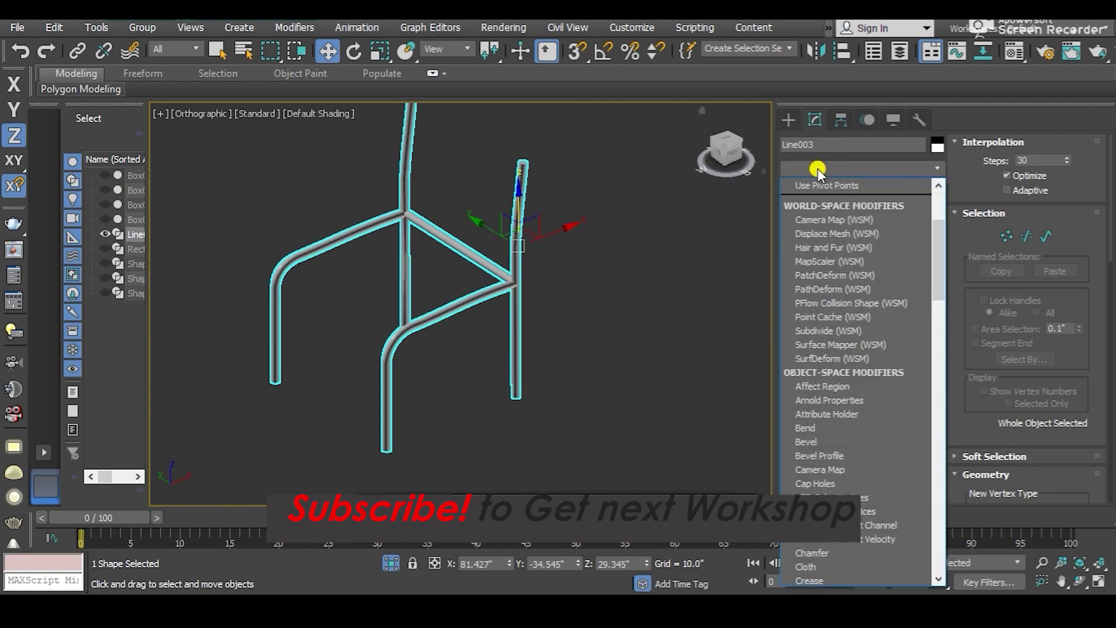
{"action": "key", "text": "e"}
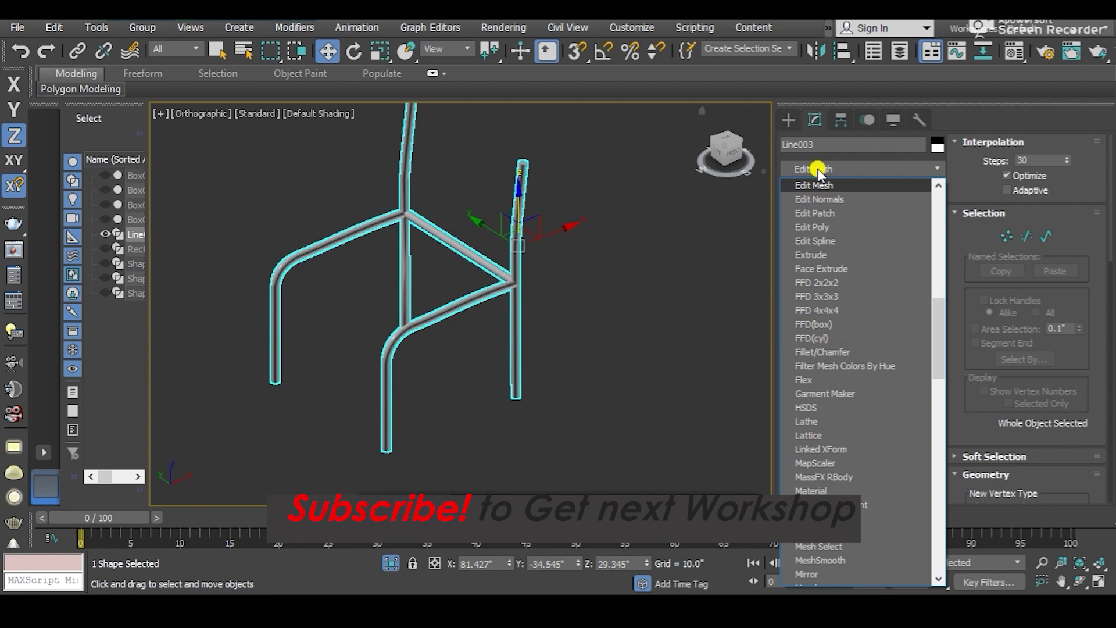
- Add an Edit Poly modifier to the tube frame Line003
{"action": "scroll", "coordinate": [541, 260], "scroll_direction": "up", "scroll_amount": 4}
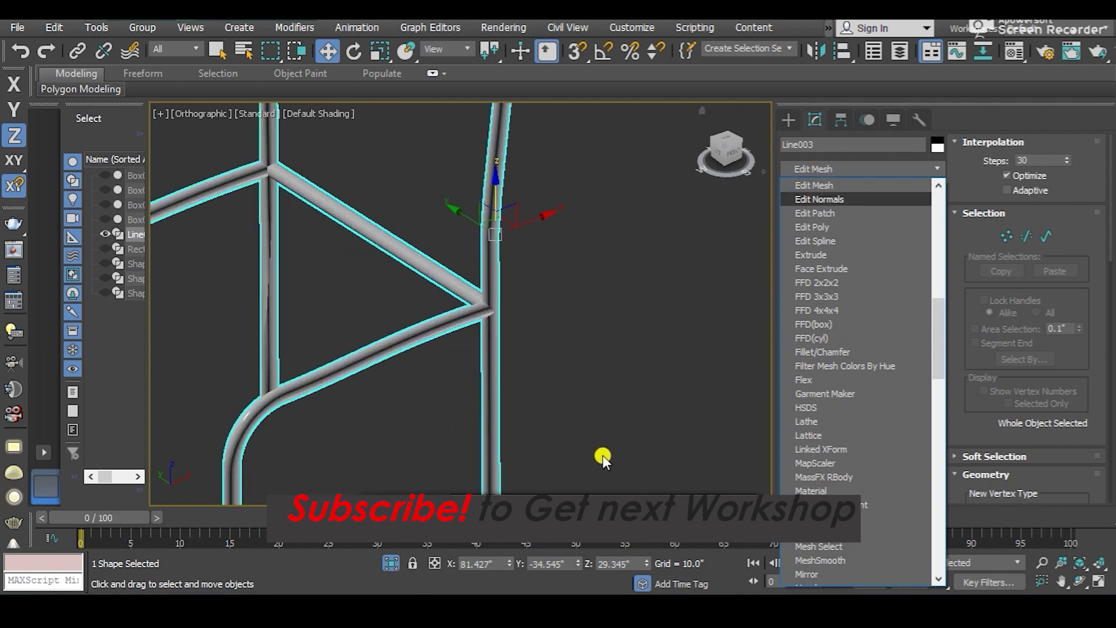
{"action": "scroll", "coordinate": [555, 253], "scroll_direction": "down", "scroll_amount": 4}
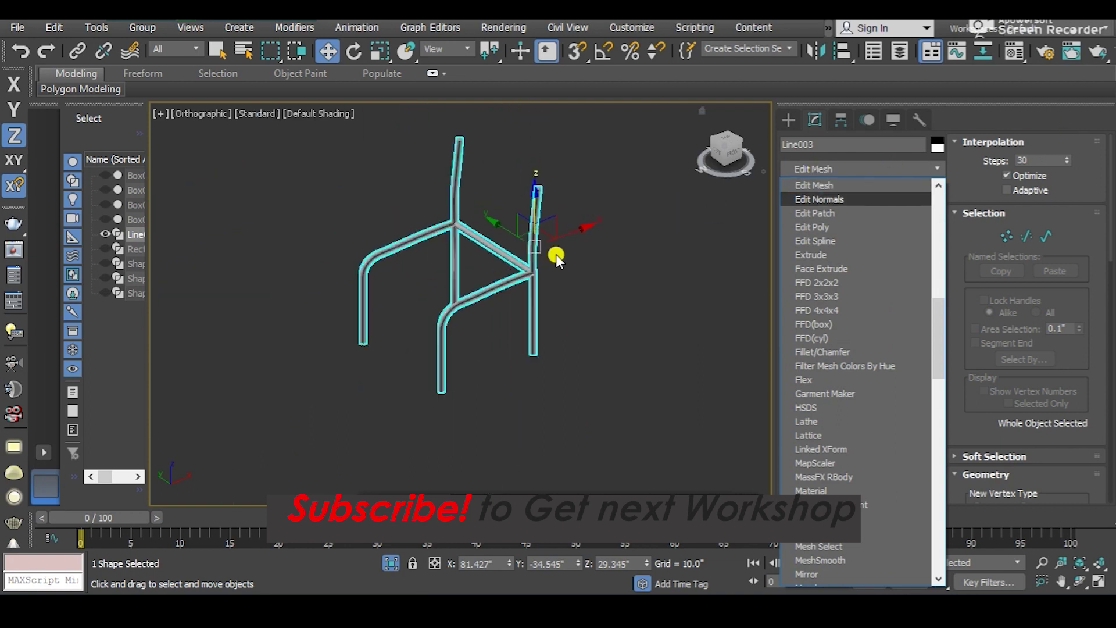
{"action": "left_click", "coordinate": [821, 224]}
- Select the leg's top cap polygon at Polygon level
{"action": "scroll", "coordinate": [550, 200], "scroll_direction": "up", "scroll_amount": 3}
{"action": "scroll", "coordinate": [571, 195], "scroll_direction": "up", "scroll_amount": 2}
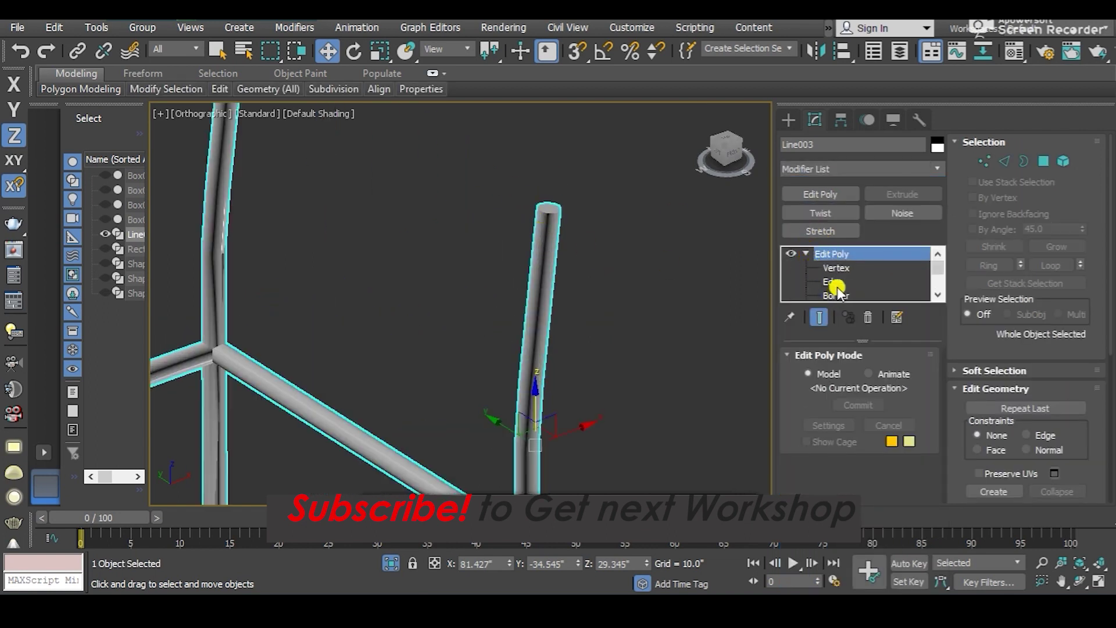
{"action": "scroll", "coordinate": [836, 292], "scroll_direction": "down", "scroll_amount": 1}
{"action": "scroll", "coordinate": [838, 258], "scroll_direction": "up", "scroll_amount": 1}
{"action": "scroll", "coordinate": [553, 123], "scroll_direction": "up", "scroll_amount": 2}
{"action": "key", "text": "3"}
{"action": "left_click", "coordinate": [569, 208]}
{"action": "scroll", "coordinate": [561, 248], "scroll_direction": "up", "scroll_amount": 1}
{"action": "middle_click_drag", "start_coordinate": [561, 248], "coordinate": [511, 272], "text": "alt"}
- Extrude the leg's top cap polygon upward by about 0.95"
{"action": "scroll", "coordinate": [511, 270], "scroll_direction": "up", "scroll_amount": 2}
{"action": "scroll", "coordinate": [520, 294], "scroll_direction": "up", "scroll_amount": 2}
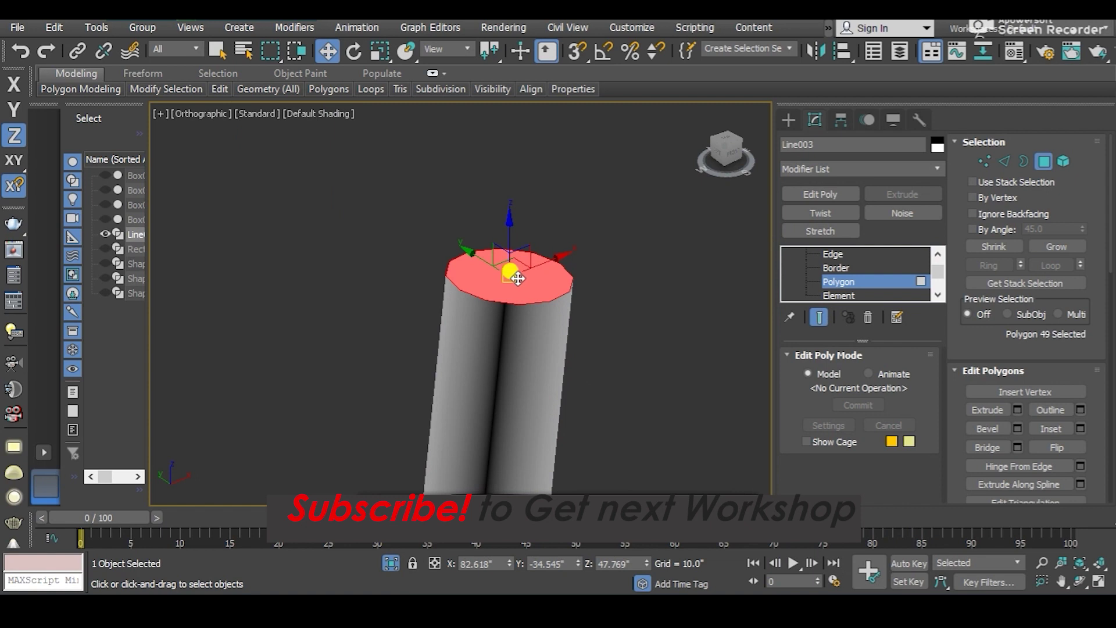
{"action": "middle_click_drag", "start_coordinate": [517, 278], "coordinate": [531, 242]}
{"action": "right_click", "coordinate": [534, 243]}
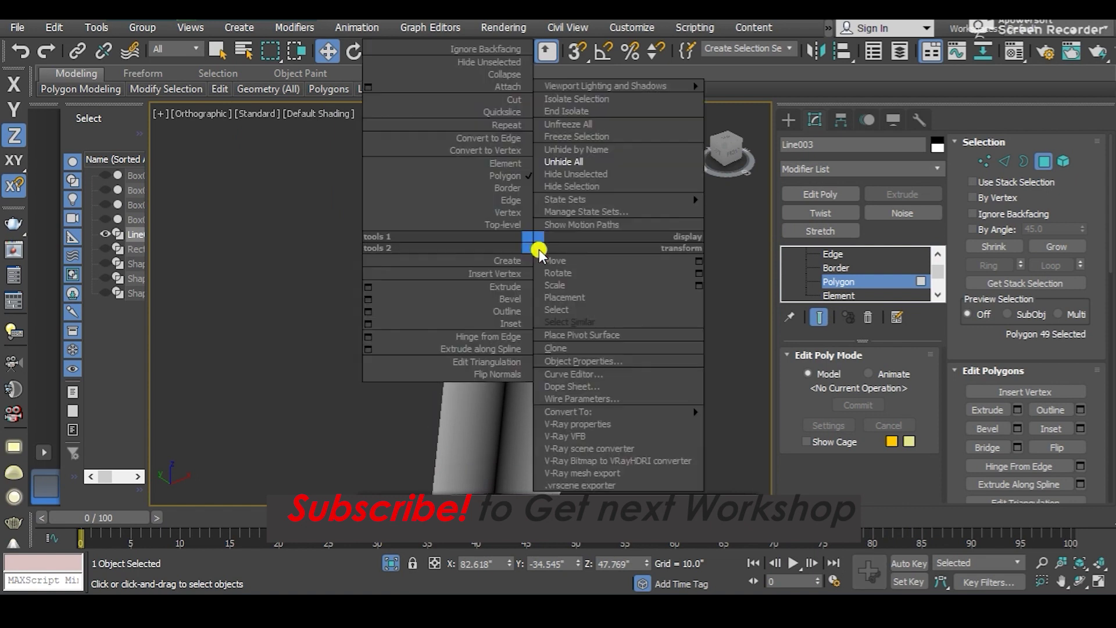
{"action": "left_click", "coordinate": [367, 289]}
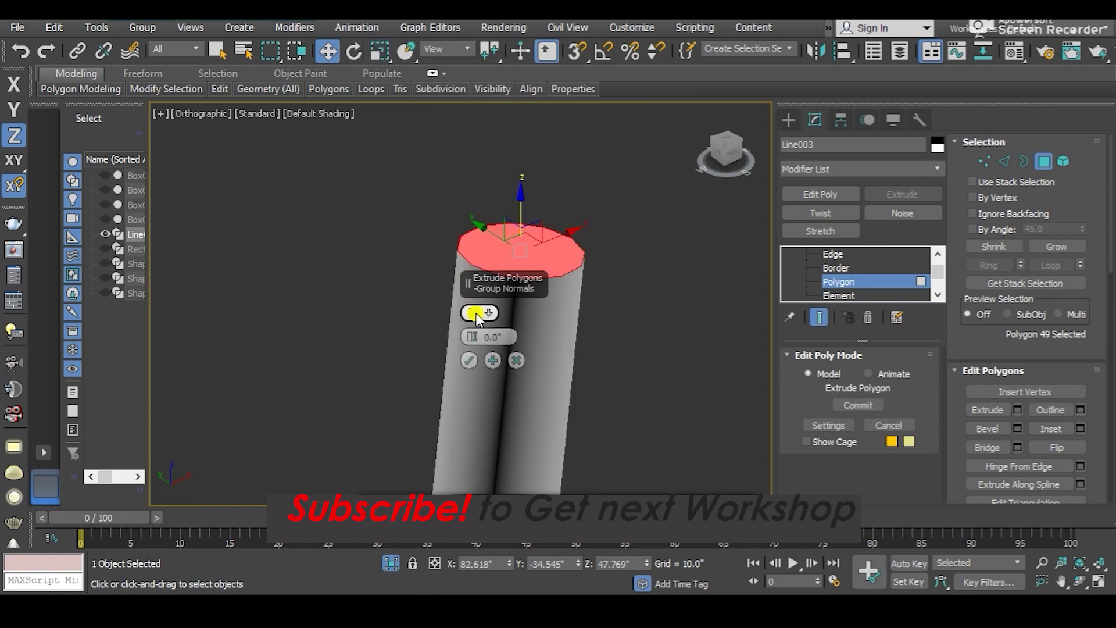
{"action": "mouse_move", "coordinate": [473, 337]}
{"action": "left_mouse_down"}
{"action": "mouse_move", "coordinate": [476, 317]}
{"action": "mouse_move", "coordinate": [477, 344]}
{"action": "left_mouse_up"}
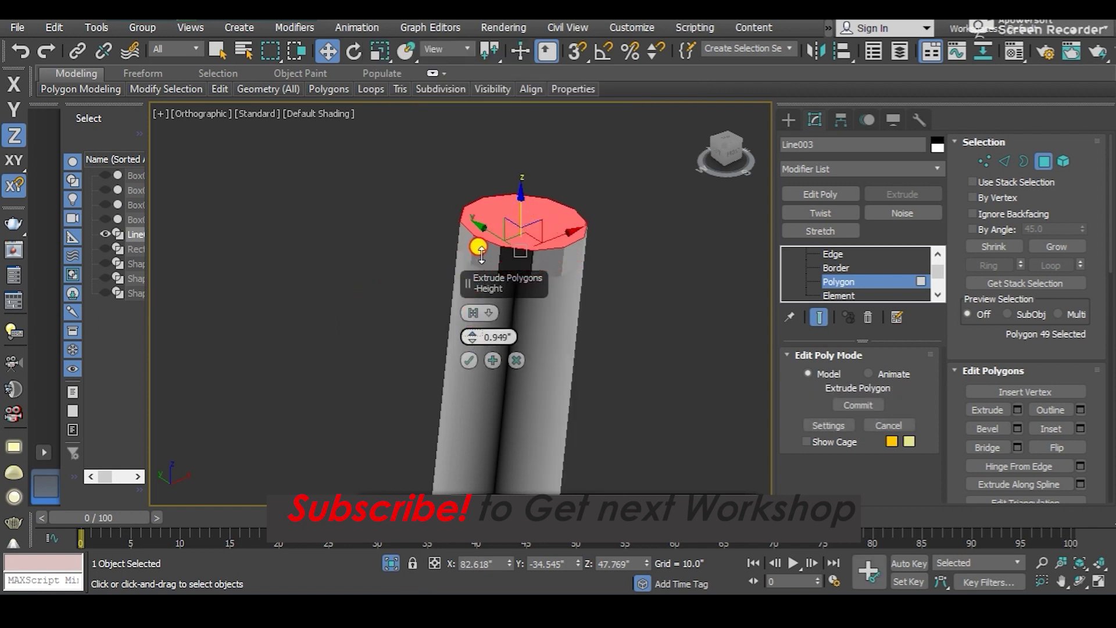
{"action": "left_click", "coordinate": [468, 361]}
- Turn on Edged Faces to show the face edges on the extruded cap
{"action": "mouse_move", "coordinate": [506, 282]}
{"action": "middle_mouse_down", "text": "alt"}
{"action": "mouse_move", "coordinate": [521, 286]}
{"action": "mouse_move", "coordinate": [578, 221]}
{"action": "mouse_move", "coordinate": [495, 249]}
{"action": "mouse_move", "coordinate": [670, 256]}
{"action": "mouse_move", "coordinate": [667, 284]}
{"action": "middle_mouse_up", "text": "alt"}
{"action": "middle_click_drag", "start_coordinate": [542, 273], "coordinate": [679, 258], "text": "alt"}
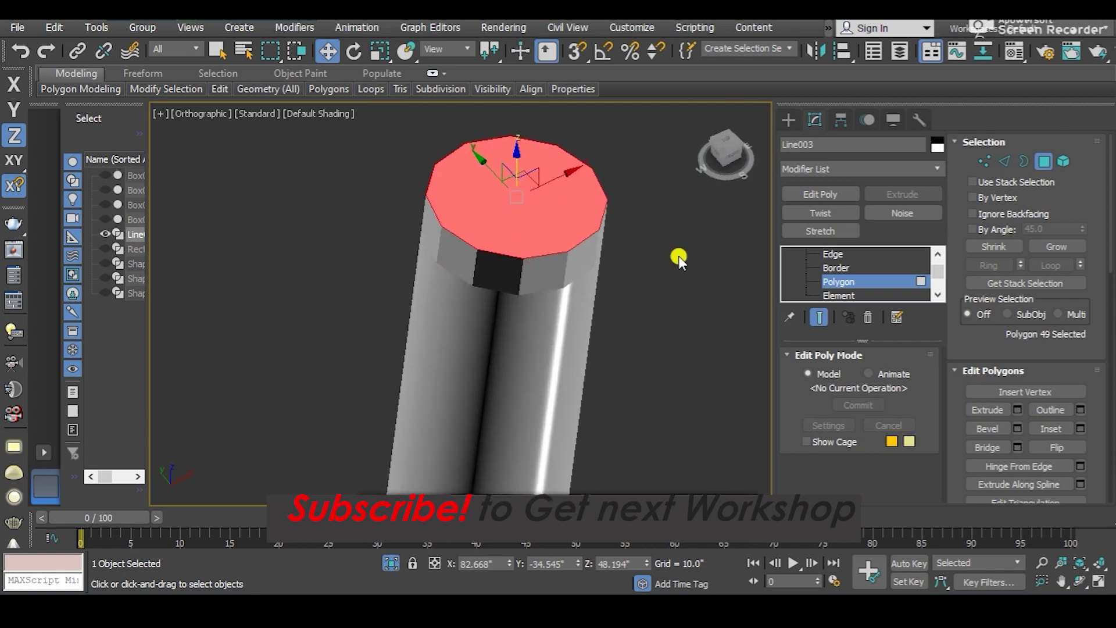
{"action": "key", "text": "F4"}
{"action": "mouse_move", "coordinate": [523, 186]}
{"action": "middle_mouse_down", "text": "alt"}
{"action": "mouse_move", "coordinate": [496, 288]}
{"action": "mouse_move", "coordinate": [504, 238]}
{"action": "middle_mouse_up", "text": "alt"}
{"action": "scroll", "coordinate": [848, 259], "scroll_direction": "up", "scroll_amount": 2}
{"action": "left_click", "coordinate": [847, 255]}
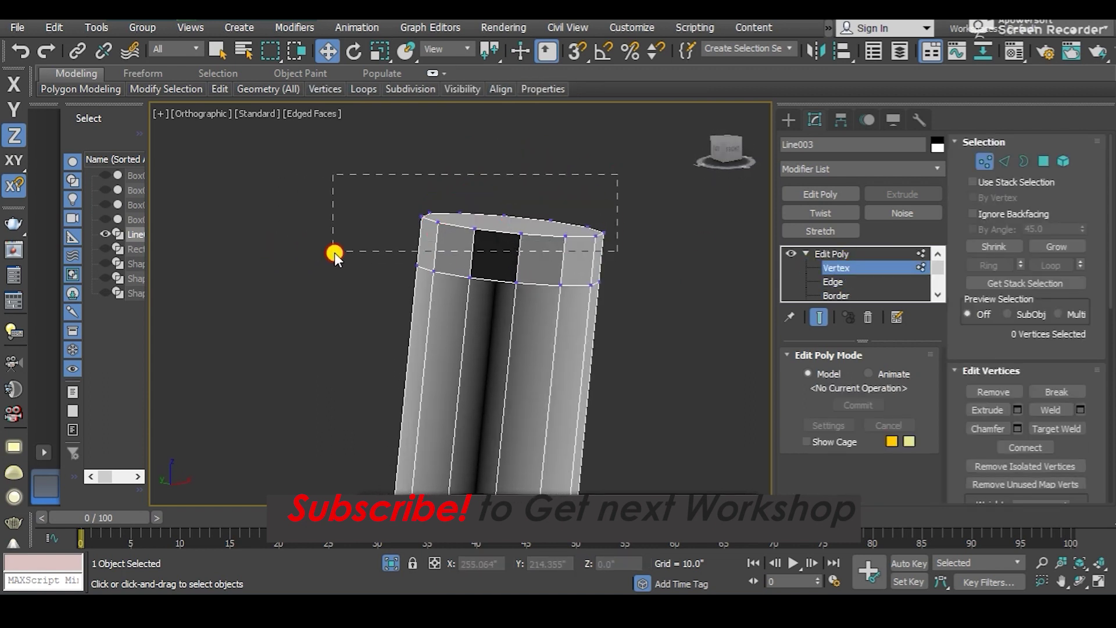
- Select the 12 top-ring vertices and scale them inward to about 71%
{"action": "left_click_drag", "start_coordinate": [618, 175], "coordinate": [334, 253]}
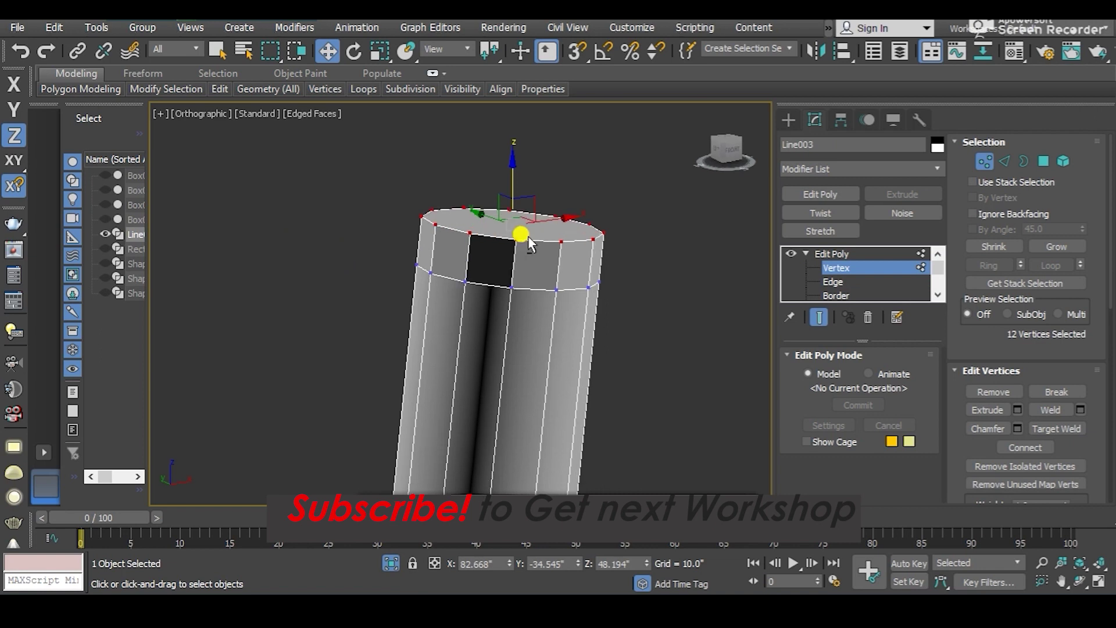
{"action": "key", "text": "r"}
{"action": "mouse_move", "coordinate": [528, 237]}
{"action": "middle_mouse_down", "text": "alt"}
{"action": "mouse_move", "coordinate": [514, 268]}
{"action": "mouse_move", "coordinate": [516, 251]}
{"action": "middle_mouse_up", "text": "alt"}
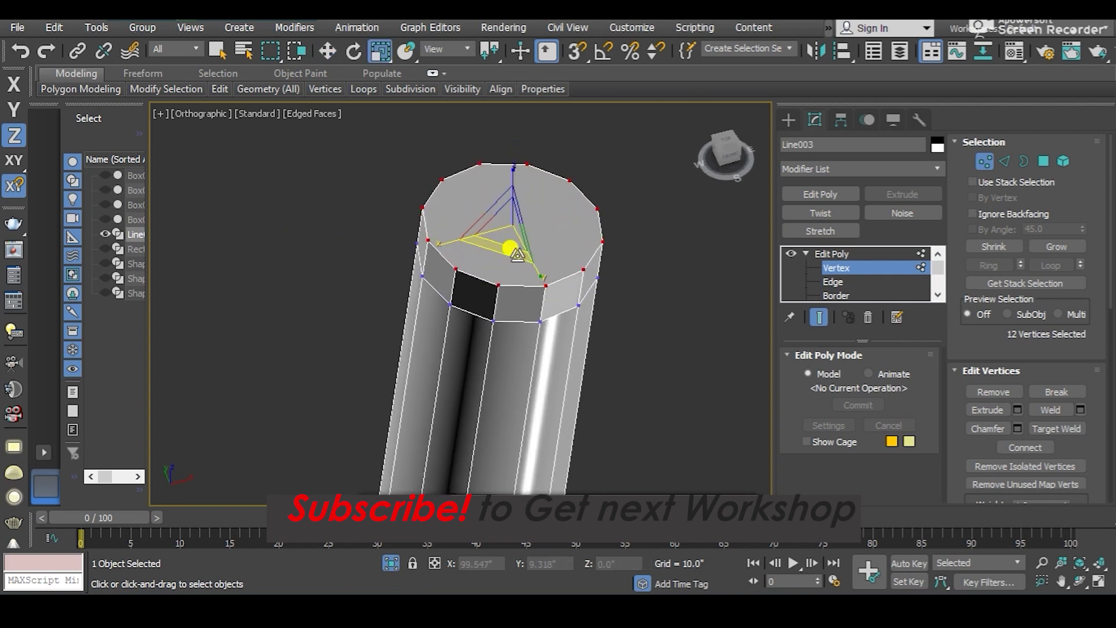
{"action": "left_click_drag", "start_coordinate": [507, 226], "coordinate": [538, 272]}
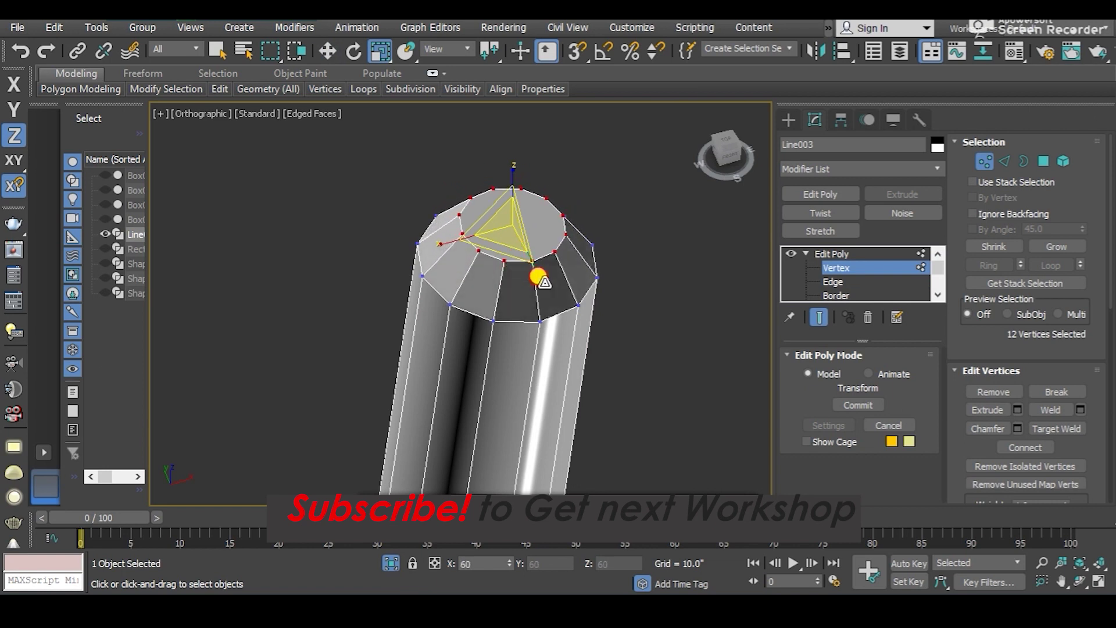
{"action": "mouse_move", "coordinate": [538, 277]}
{"action": "middle_mouse_down", "text": "alt"}
{"action": "mouse_move", "coordinate": [512, 259]}
{"action": "mouse_move", "coordinate": [580, 227]}
{"action": "mouse_move", "coordinate": [506, 244]}
{"action": "middle_mouse_up", "text": "alt"}
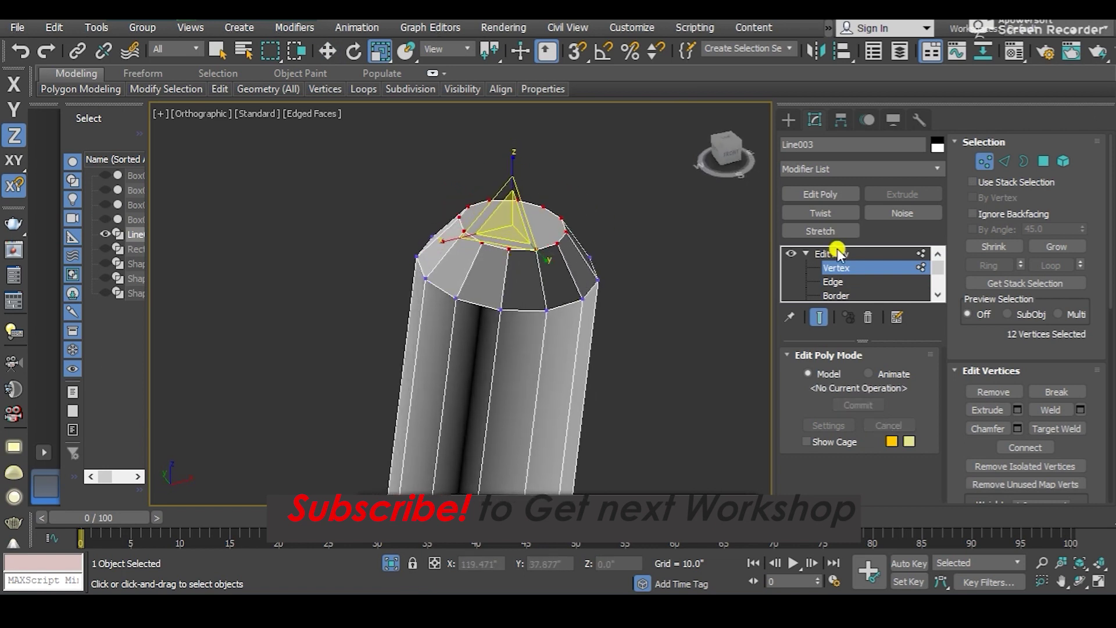
- Reselect the top-ring vertices and scale them down along Z to flatten the tip
{"action": "left_click", "coordinate": [835, 253]}
{"action": "scroll", "coordinate": [640, 239], "scroll_direction": "up", "scroll_amount": 3}
{"action": "scroll", "coordinate": [640, 238], "scroll_direction": "down", "scroll_amount": 5}
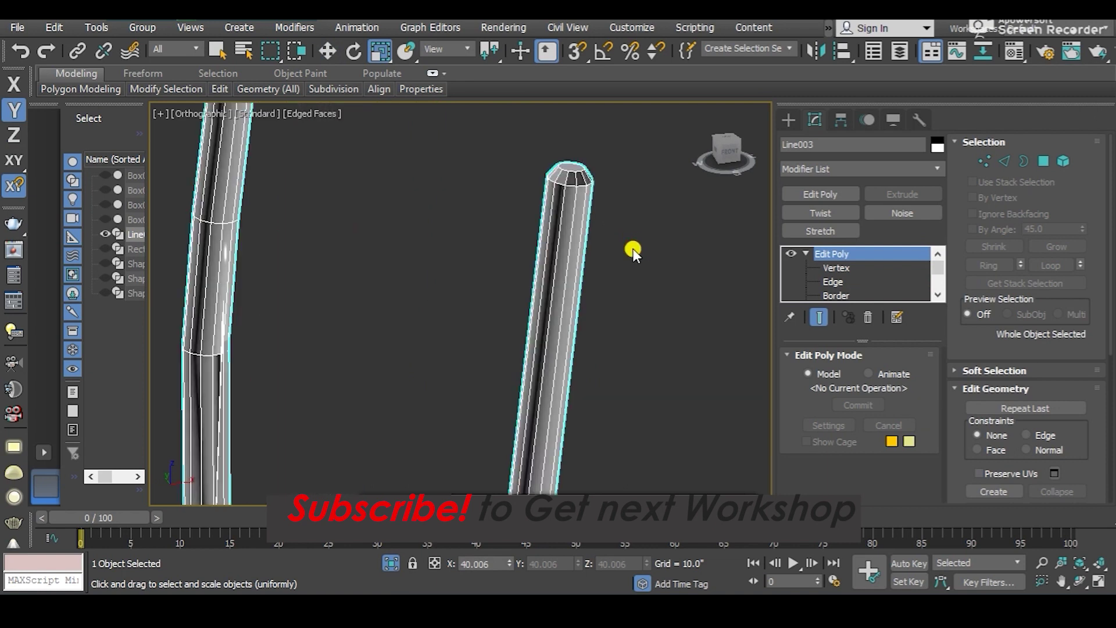
{"action": "left_click", "coordinate": [632, 248]}
{"action": "mouse_move", "coordinate": [602, 267]}
{"action": "middle_mouse_down", "text": "alt"}
{"action": "mouse_move", "coordinate": [444, 299]}
{"action": "mouse_move", "coordinate": [466, 292]}
{"action": "middle_mouse_up", "text": "alt"}
{"action": "left_click", "coordinate": [448, 296]}
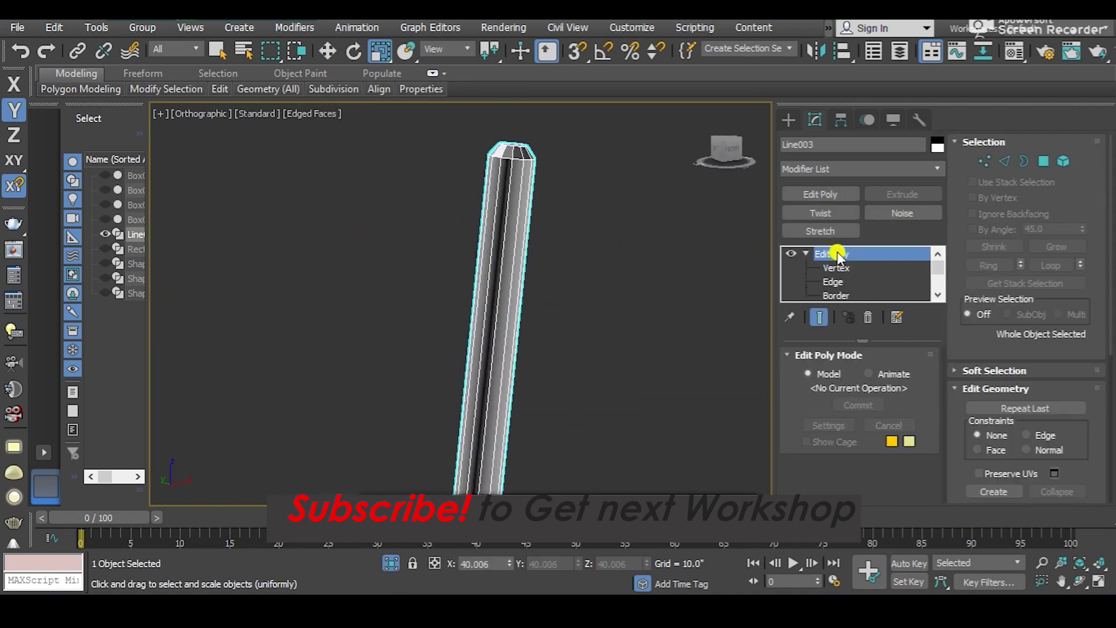
{"action": "left_click", "coordinate": [836, 267]}
{"action": "scroll", "coordinate": [568, 257], "scroll_direction": "up", "scroll_amount": 3}
{"action": "scroll", "coordinate": [449, 262], "scroll_direction": "up", "scroll_amount": 2}
{"action": "scroll", "coordinate": [445, 237], "scroll_direction": "up", "scroll_amount": 2}
{"action": "mouse_move", "coordinate": [451, 241]}
{"action": "left_mouse_down"}
{"action": "mouse_move", "coordinate": [453, 261]}
{"action": "mouse_move", "coordinate": [443, 242]}
{"action": "left_mouse_up"}
{"action": "middle_click_drag", "start_coordinate": [444, 242], "coordinate": [493, 339], "text": "alt"}
- Select one vertical edge on the tapered band at Edge level
{"action": "key", "text": "w"}
{"action": "scroll", "coordinate": [477, 290], "scroll_direction": "down", "scroll_amount": 3}
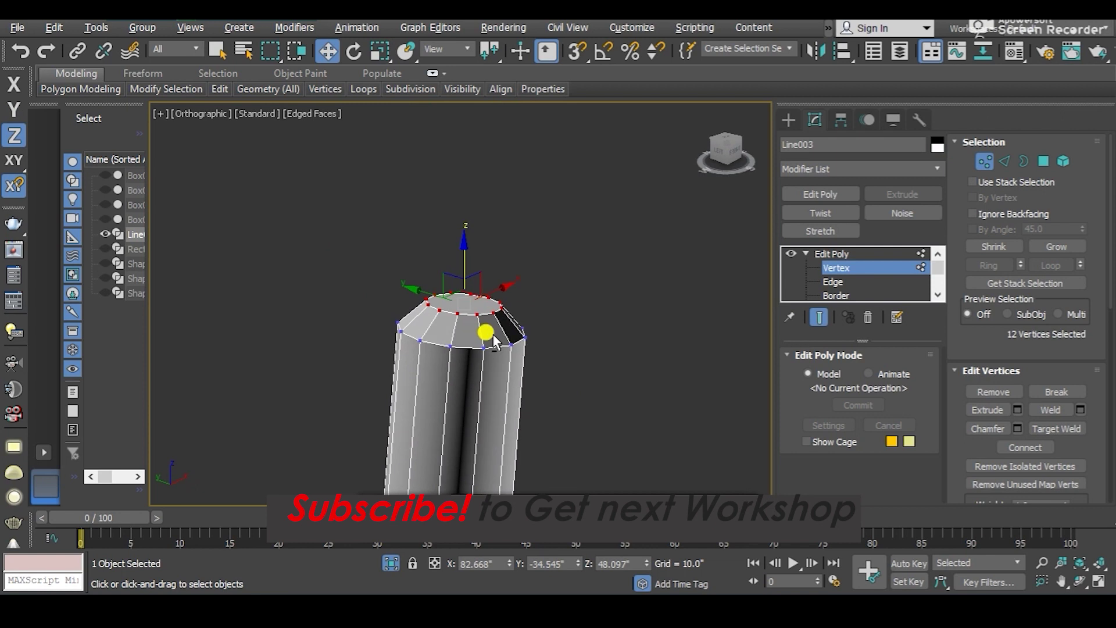
{"action": "scroll", "coordinate": [479, 320], "scroll_direction": "up", "scroll_amount": 2}
{"action": "scroll", "coordinate": [459, 316], "scroll_direction": "up", "scroll_amount": 3}
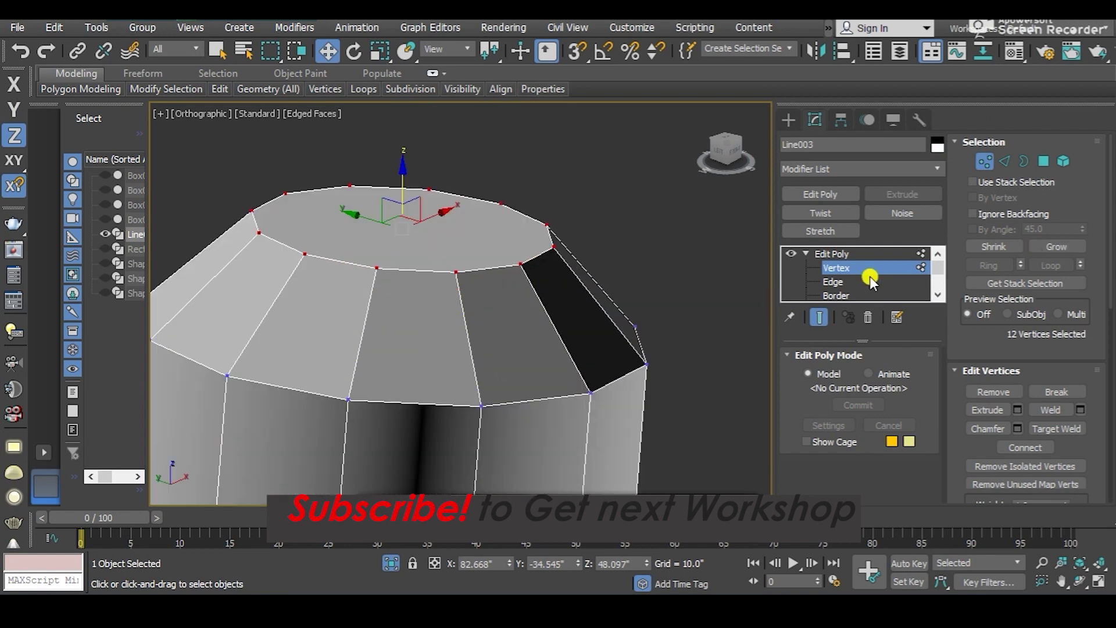
{"action": "left_click", "coordinate": [843, 282]}
{"action": "left_click", "coordinate": [462, 315]}
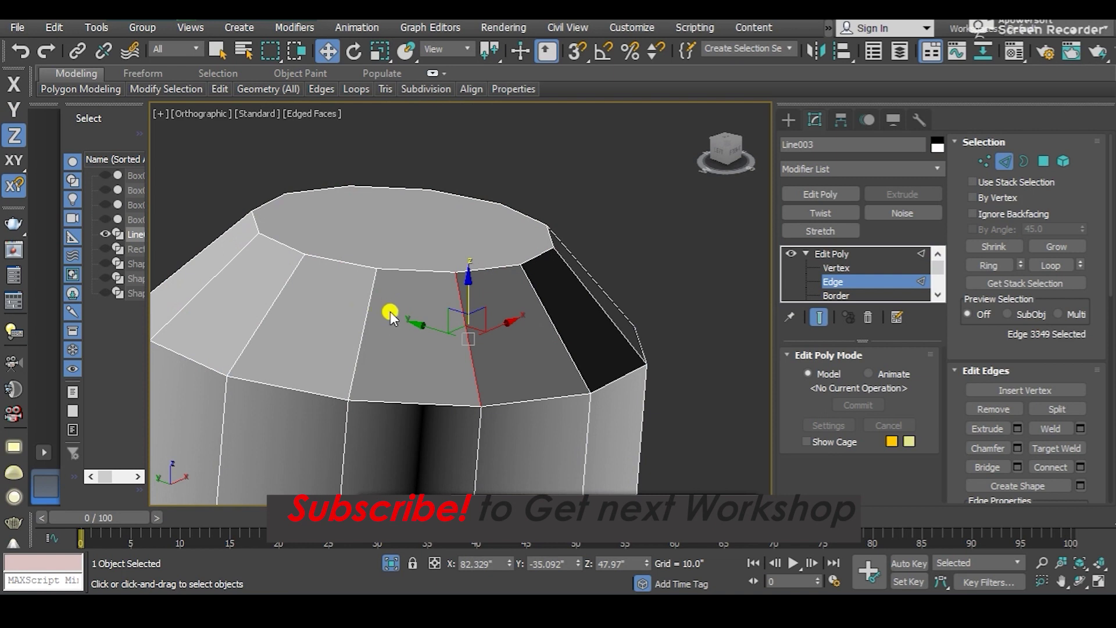
{"action": "left_click", "coordinate": [96, 27]}
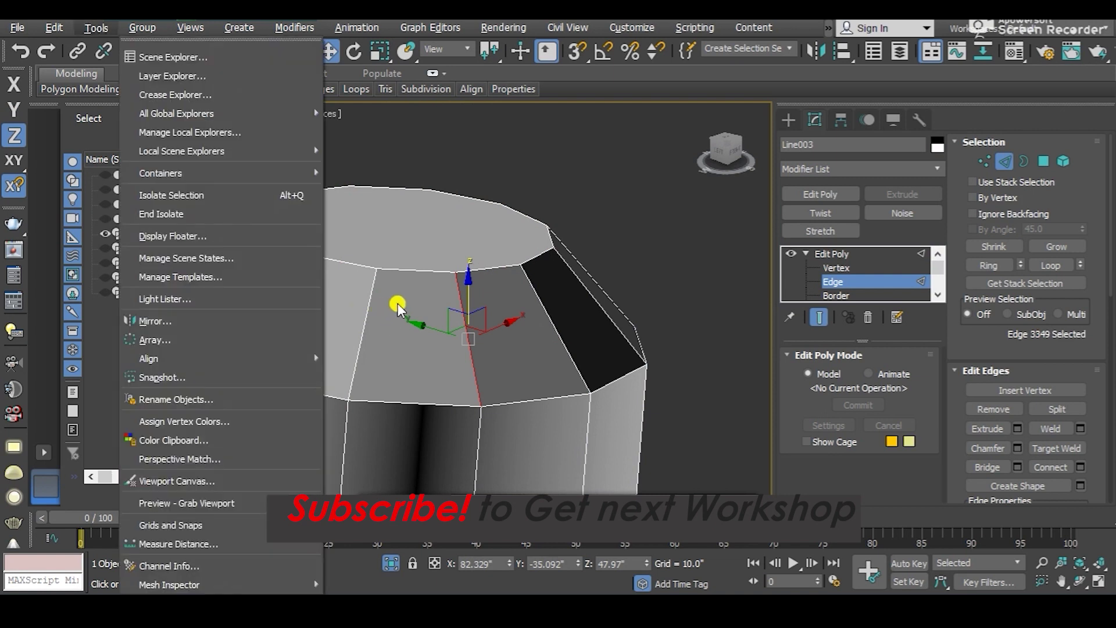
{"action": "left_click", "coordinate": [655, 292]}
- Ring-select the band's edges and connect them with extra segments
{"action": "scroll", "coordinate": [591, 264], "scroll_direction": "down", "scroll_amount": 3}
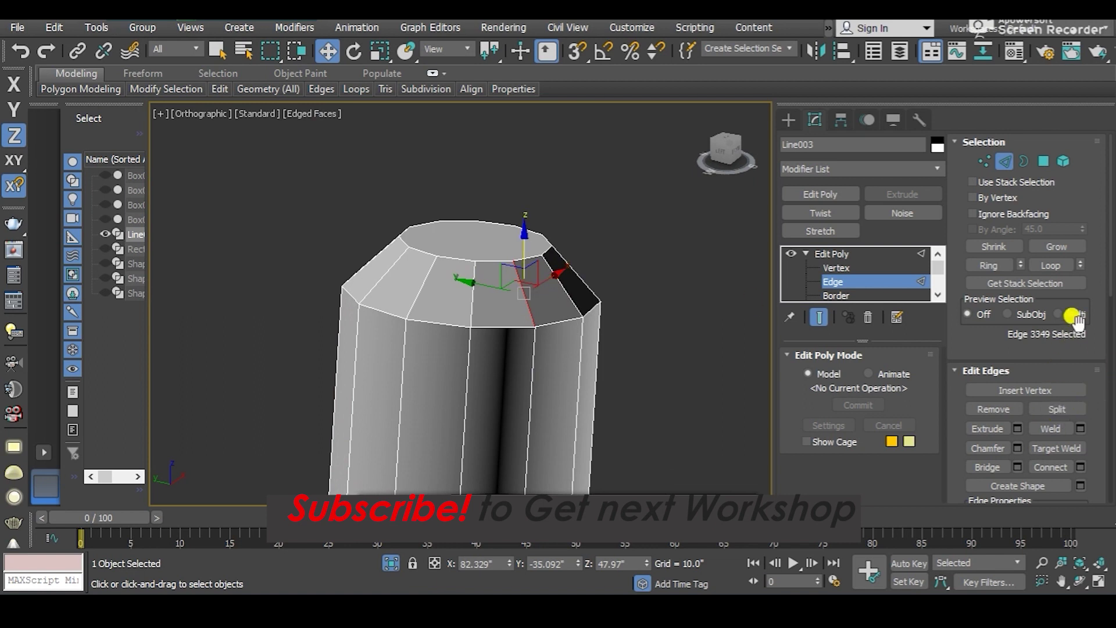
{"action": "left_click", "coordinate": [982, 264]}
{"action": "mouse_move", "coordinate": [581, 313]}
{"action": "middle_mouse_down", "text": "alt"}
{"action": "mouse_move", "coordinate": [391, 352]}
{"action": "mouse_move", "coordinate": [455, 323]}
{"action": "middle_mouse_up", "text": "alt"}
{"action": "right_click", "coordinate": [455, 323]}
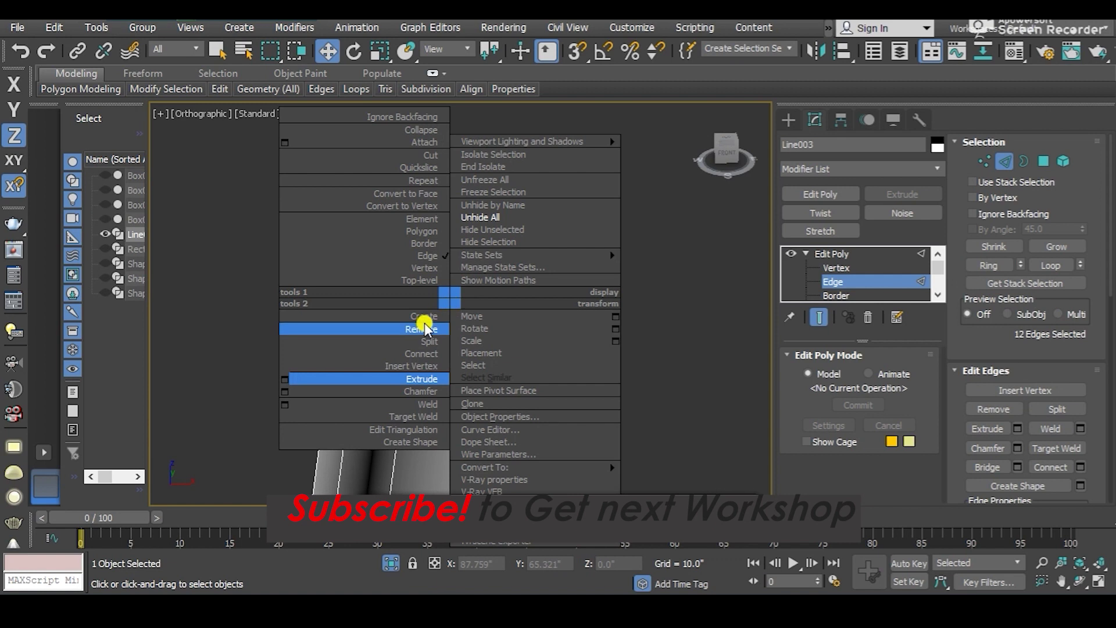
{"action": "left_click", "coordinate": [285, 353]}
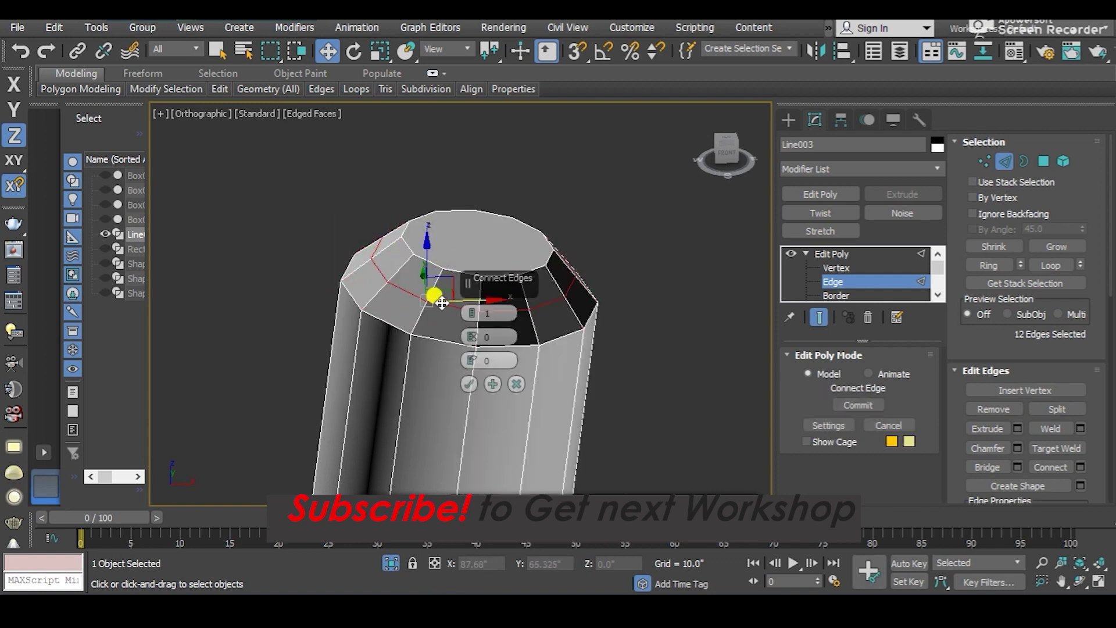
{"action": "left_click_drag", "start_coordinate": [475, 317], "coordinate": [475, 349]}
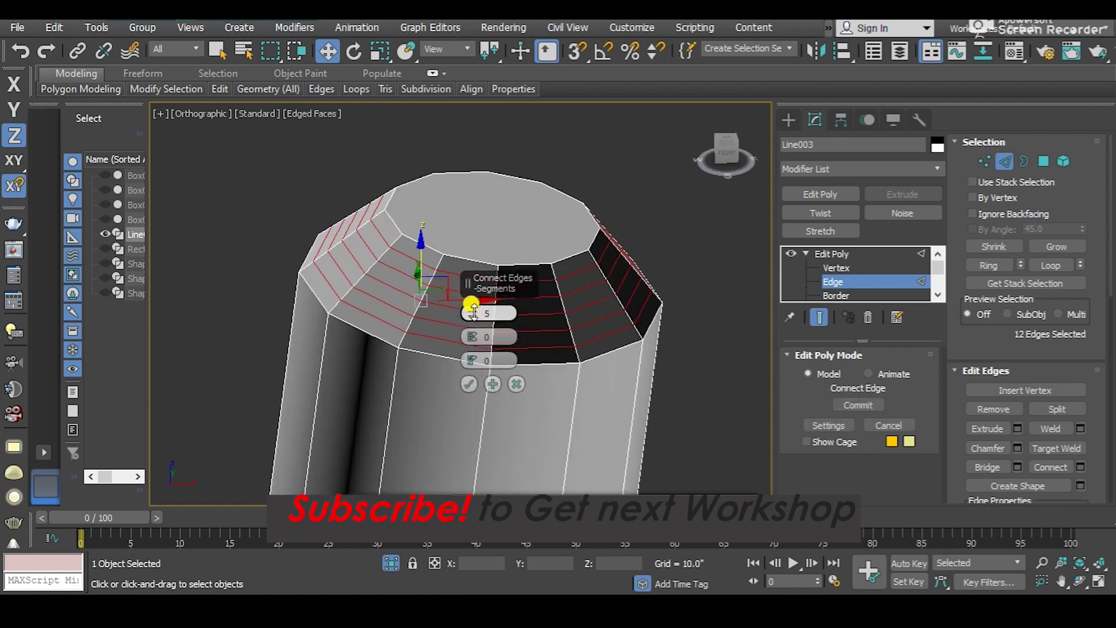
{"action": "left_click", "coordinate": [470, 384]}
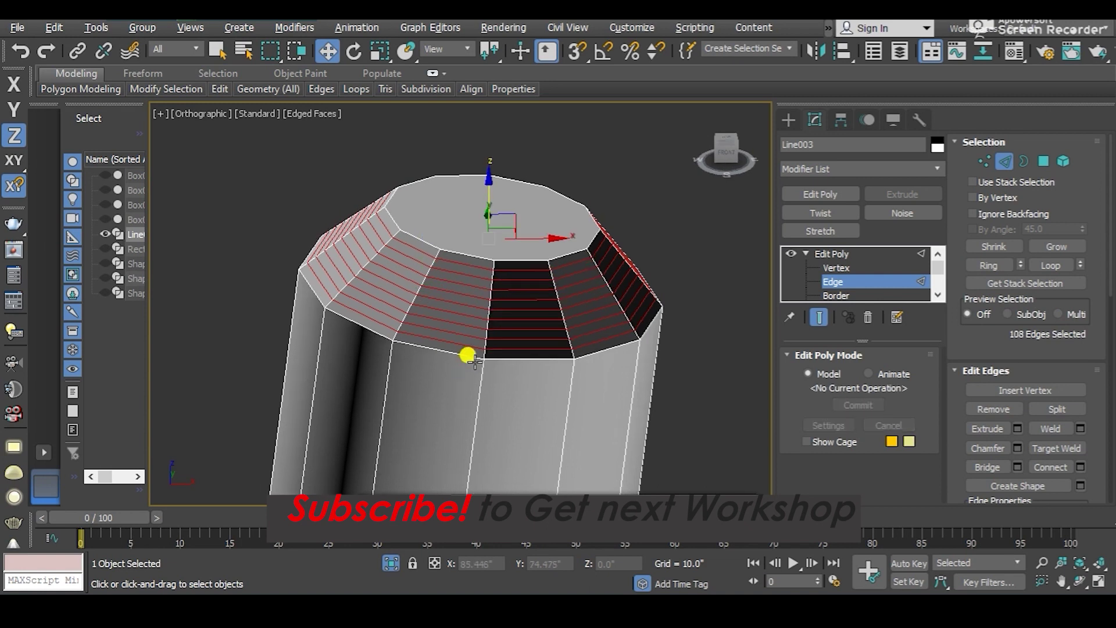
{"action": "middle_click_drag", "start_coordinate": [466, 354], "coordinate": [459, 348], "text": "alt"}
{"action": "left_click", "coordinate": [826, 254]}
- Run a second Connect pass on the tube's edge ring to densify the grid
{"action": "middle_click_drag", "start_coordinate": [640, 244], "coordinate": [673, 224], "text": "alt"}
{"action": "left_click", "coordinate": [673, 224]}
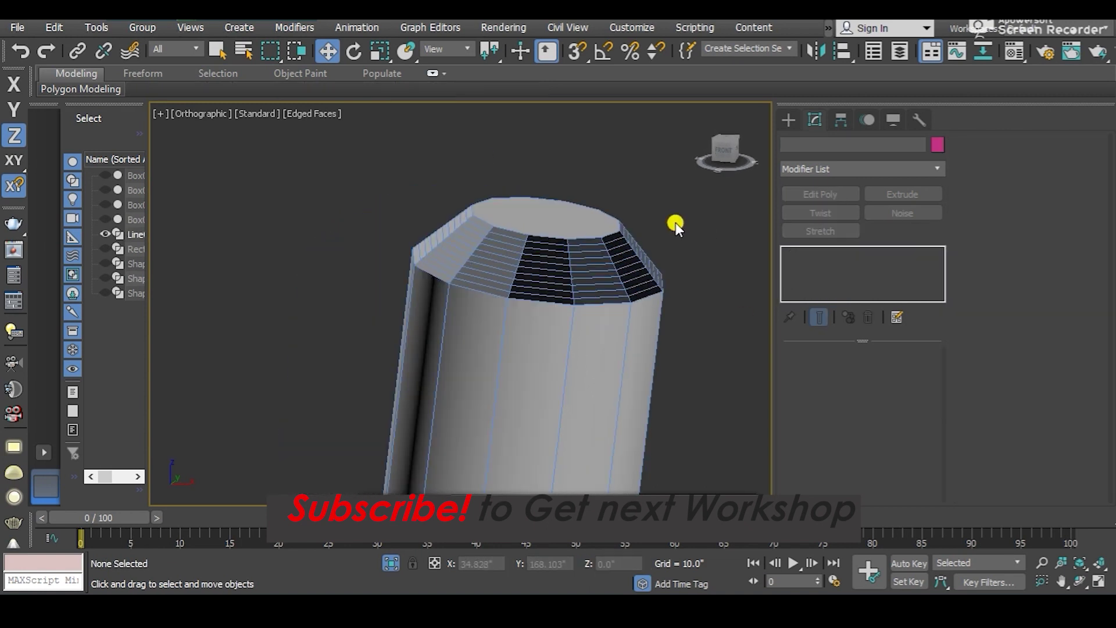
{"action": "left_click", "coordinate": [643, 249]}
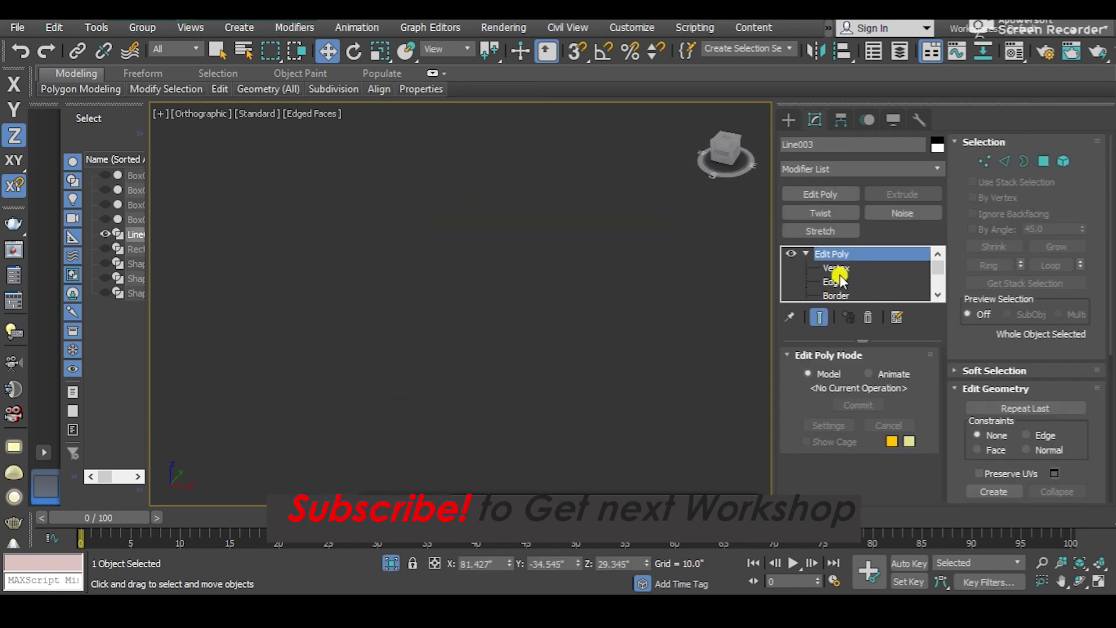
{"action": "left_click", "coordinate": [837, 280]}
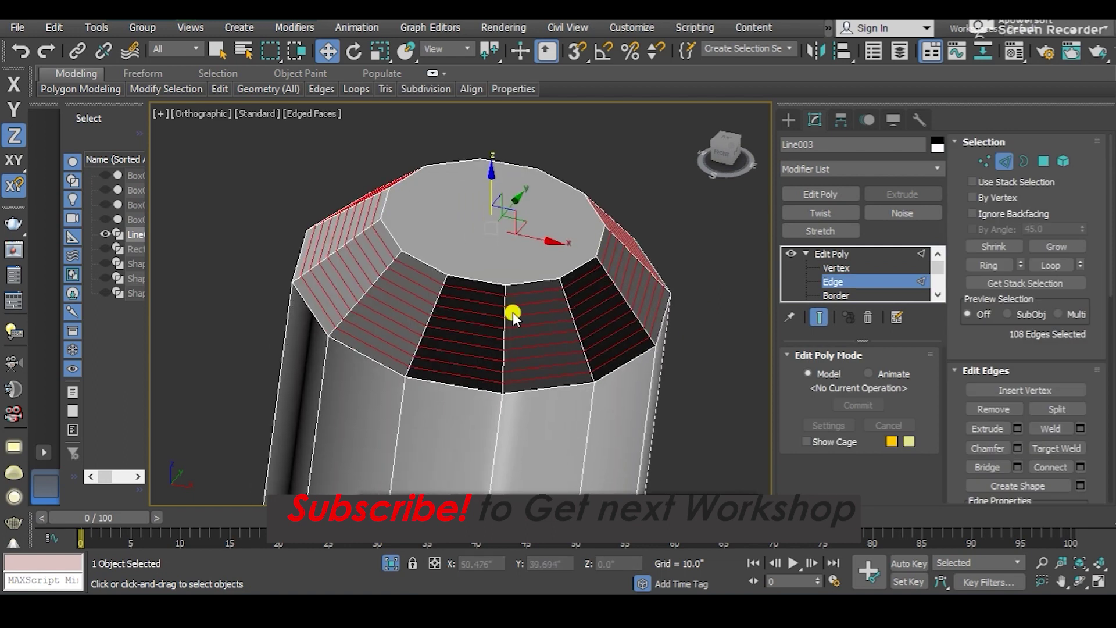
{"action": "right_click", "coordinate": [512, 312]}
{"action": "left_click", "coordinate": [343, 350]}
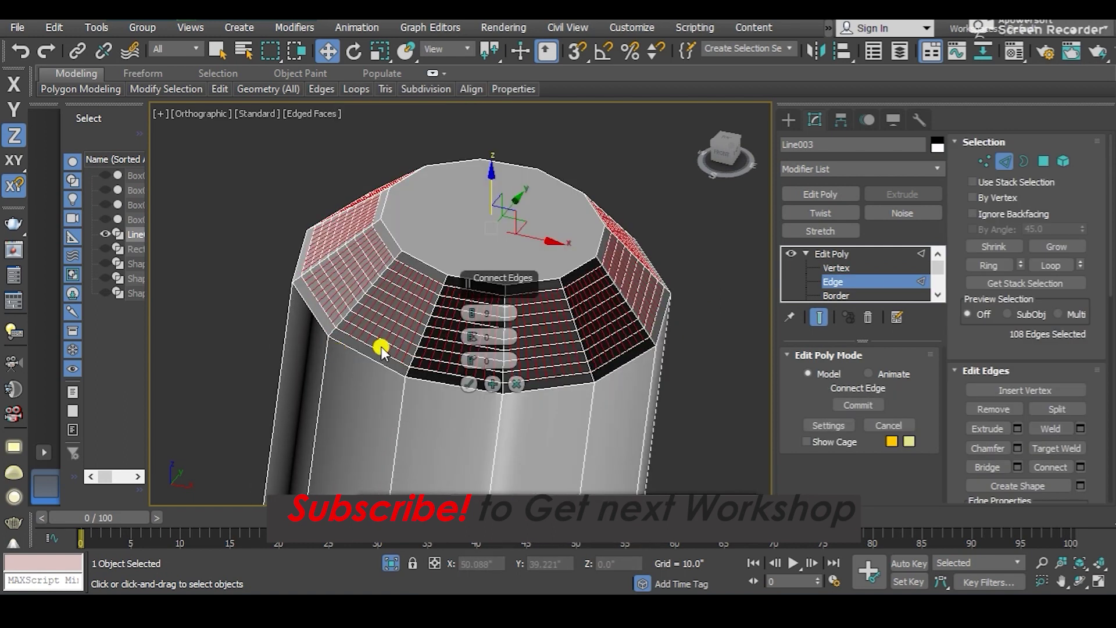
{"action": "left_click", "coordinate": [468, 383]}
{"action": "middle_click_drag", "start_coordinate": [466, 344], "coordinate": [674, 292], "text": "alt"}
{"action": "left_click", "coordinate": [835, 253]}
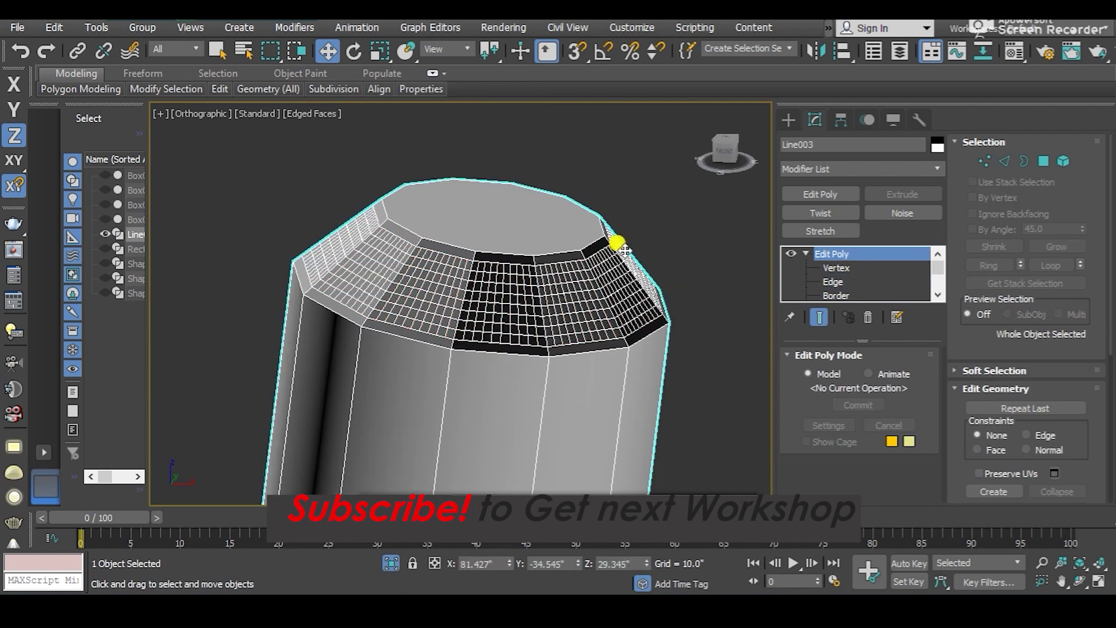
- Select the tube's top vertices and scale them inward
{"action": "left_click", "coordinate": [836, 269]}
{"action": "mouse_move", "coordinate": [628, 243]}
{"action": "middle_mouse_down", "text": "alt"}
{"action": "mouse_move", "coordinate": [642, 231]}
{"action": "mouse_move", "coordinate": [568, 252]}
{"action": "mouse_move", "coordinate": [697, 249]}
{"action": "mouse_move", "coordinate": [724, 260]}
{"action": "middle_mouse_up", "text": "alt"}
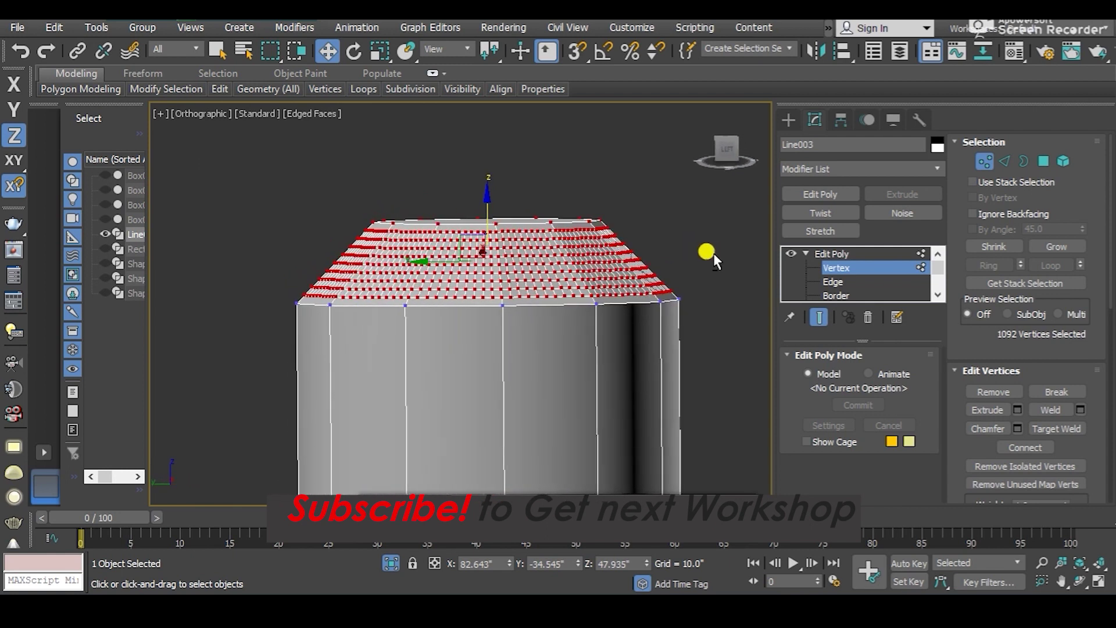
{"action": "left_click_drag", "start_coordinate": [271, 225], "coordinate": [258, 226]}
{"action": "mouse_move", "coordinate": [407, 227]}
{"action": "middle_mouse_down", "text": "alt"}
{"action": "mouse_move", "coordinate": [500, 219]}
{"action": "mouse_move", "coordinate": [473, 242]}
{"action": "mouse_move", "coordinate": [471, 263]}
{"action": "middle_mouse_up", "text": "alt"}
{"action": "key", "text": "r"}
{"action": "left_click_drag", "start_coordinate": [499, 239], "coordinate": [522, 282]}
- Remove the unwanted rim vertices from the selection and return to object level
{"action": "scroll", "coordinate": [516, 278], "scroll_direction": "up", "scroll_amount": 2}
{"action": "scroll", "coordinate": [523, 280], "scroll_direction": "up", "scroll_amount": 3}
{"action": "scroll", "coordinate": [531, 282], "scroll_direction": "up", "scroll_amount": 3}
{"action": "left_click_drag", "start_coordinate": [493, 232], "coordinate": [449, 299]}
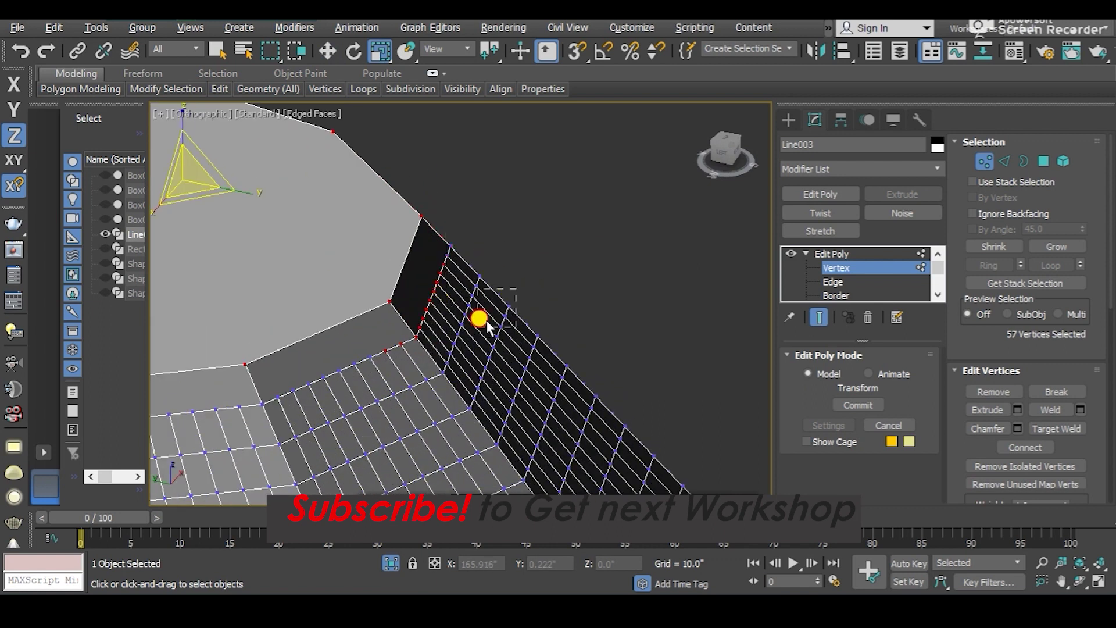
{"action": "scroll", "coordinate": [419, 349], "scroll_direction": "down", "scroll_amount": 5}
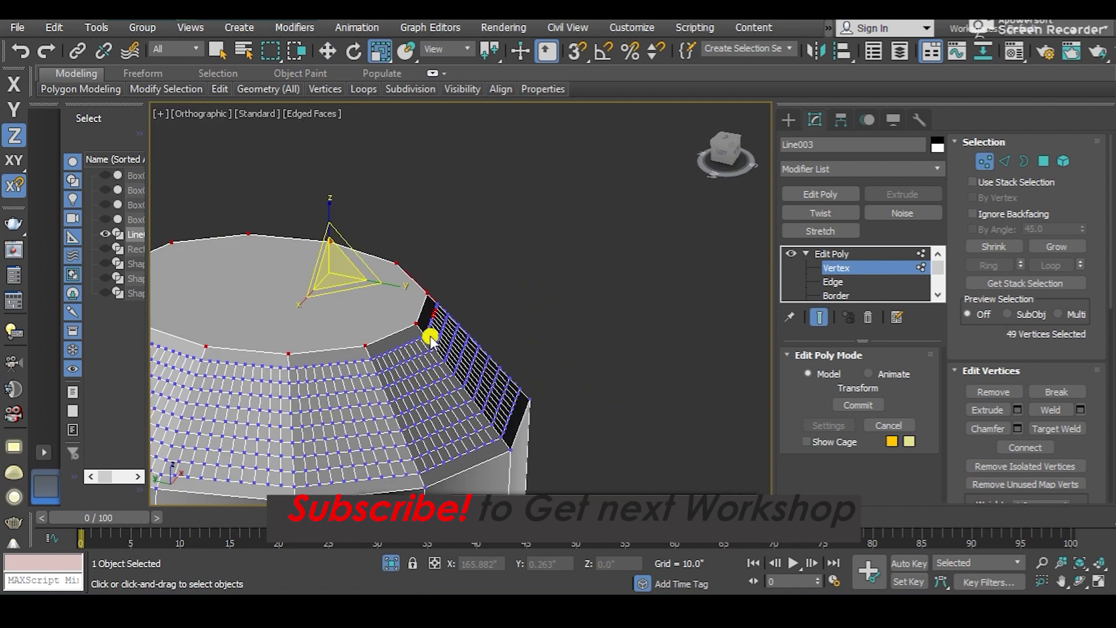
{"action": "scroll", "coordinate": [429, 331], "scroll_direction": "up", "scroll_amount": 5}
{"action": "mouse_move", "coordinate": [459, 304]}
{"action": "left_mouse_down", "text": "alt"}
{"action": "mouse_move", "coordinate": [431, 339]}
{"action": "mouse_move", "coordinate": [419, 332]}
{"action": "left_mouse_up", "text": "alt"}
{"action": "scroll", "coordinate": [419, 325], "scroll_direction": "down", "scroll_amount": 4}
{"action": "middle_click_drag", "start_coordinate": [416, 311], "coordinate": [291, 323], "text": "alt"}
{"action": "scroll", "coordinate": [326, 319], "scroll_direction": "up", "scroll_amount": 4}
{"action": "scroll", "coordinate": [356, 319], "scroll_direction": "up", "scroll_amount": 2}
{"action": "left_click_drag", "start_coordinate": [464, 323], "coordinate": [460, 324], "text": "alt"}
{"action": "left_click_drag", "start_coordinate": [391, 336], "coordinate": [284, 381], "text": "alt"}
{"action": "left_click_drag", "start_coordinate": [385, 317], "coordinate": [329, 357], "text": "alt"}
{"action": "middle_click_drag", "start_coordinate": [329, 357], "coordinate": [387, 375], "text": "alt"}
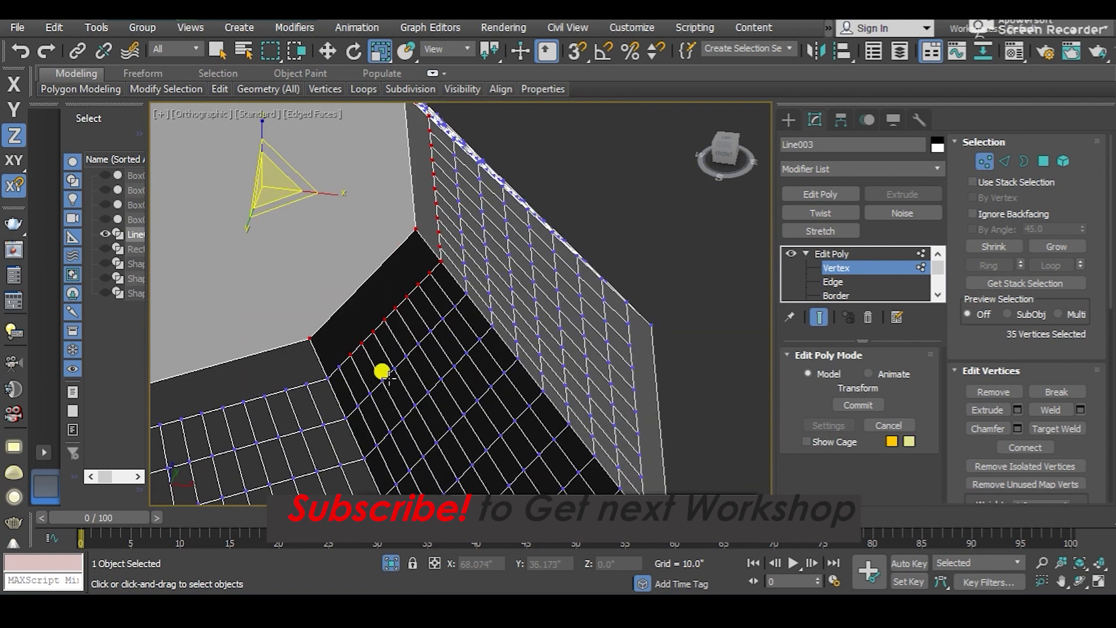
{"action": "left_click_drag", "start_coordinate": [474, 247], "coordinate": [409, 326], "text": "alt"}
{"action": "scroll", "coordinate": [410, 325], "scroll_direction": "down", "scroll_amount": 5}
{"action": "mouse_move", "coordinate": [401, 319]}
{"action": "middle_mouse_down", "text": "alt"}
{"action": "mouse_move", "coordinate": [337, 329]}
{"action": "mouse_move", "coordinate": [390, 294]}
{"action": "mouse_move", "coordinate": [511, 312]}
{"action": "middle_mouse_up", "text": "alt"}
{"action": "left_click", "coordinate": [851, 253]}
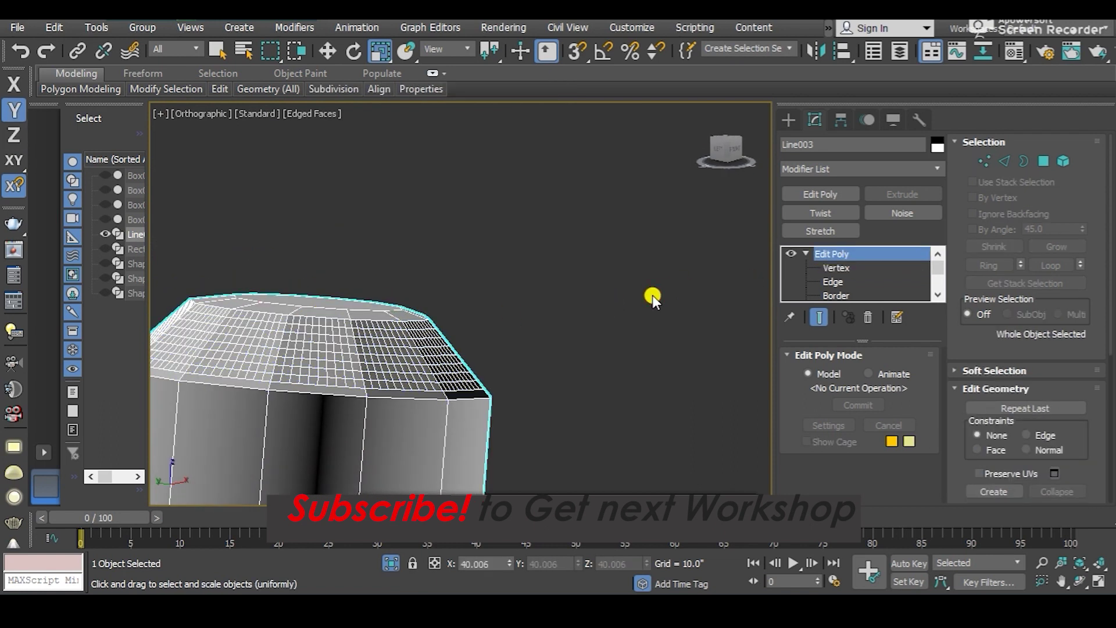
- Reselect the tube and bring the view in close to its top end
{"action": "left_click", "coordinate": [652, 294]}
{"action": "scroll", "coordinate": [652, 295], "scroll_direction": "down", "scroll_amount": 5}
{"action": "mouse_move", "coordinate": [580, 342]}
{"action": "middle_mouse_down", "text": "alt"}
{"action": "mouse_move", "coordinate": [583, 266]}
{"action": "mouse_move", "coordinate": [551, 306]}
{"action": "middle_mouse_up", "text": "alt"}
{"action": "scroll", "coordinate": [433, 294], "scroll_direction": "down", "scroll_amount": 5}
{"action": "scroll", "coordinate": [436, 294], "scroll_direction": "up", "scroll_amount": 5}
{"action": "left_click", "coordinate": [436, 292]}
{"action": "mouse_move", "coordinate": [436, 293]}
{"action": "middle_mouse_down", "text": "alt"}
{"action": "mouse_move", "coordinate": [447, 313]}
{"action": "mouse_move", "coordinate": [428, 279]}
{"action": "middle_mouse_up", "text": "alt"}
{"action": "scroll", "coordinate": [446, 314], "scroll_direction": "down", "scroll_amount": 5}
{"action": "scroll", "coordinate": [428, 279], "scroll_direction": "up", "scroll_amount": 4}
{"action": "mouse_move", "coordinate": [366, 414]}
{"action": "middle_mouse_down"}
{"action": "mouse_move", "coordinate": [480, 303]}
{"action": "mouse_move", "coordinate": [434, 364]}
{"action": "middle_mouse_up"}
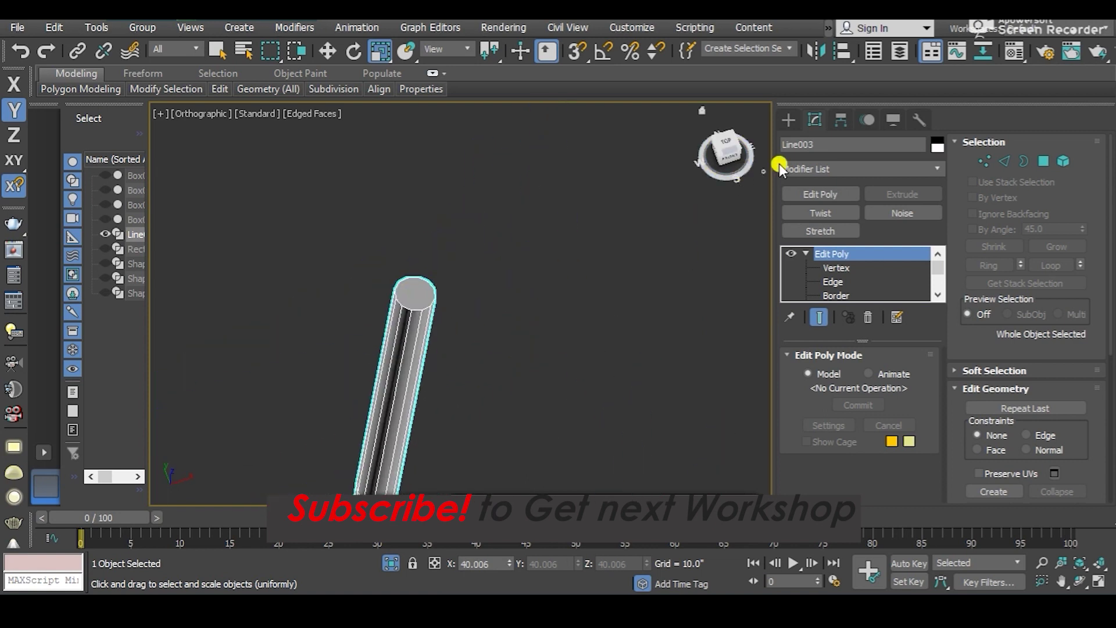
- Create a Standard Primitive sphere with AutoGrid on the tube's top face
{"action": "left_click", "coordinate": [790, 118]}
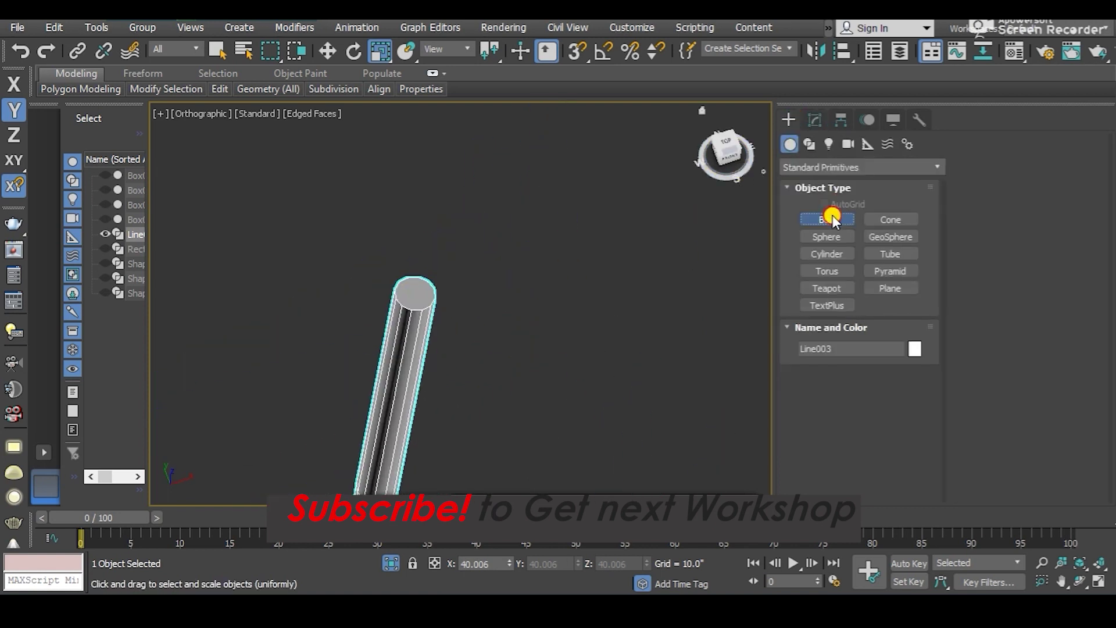
{"action": "left_click", "coordinate": [831, 217]}
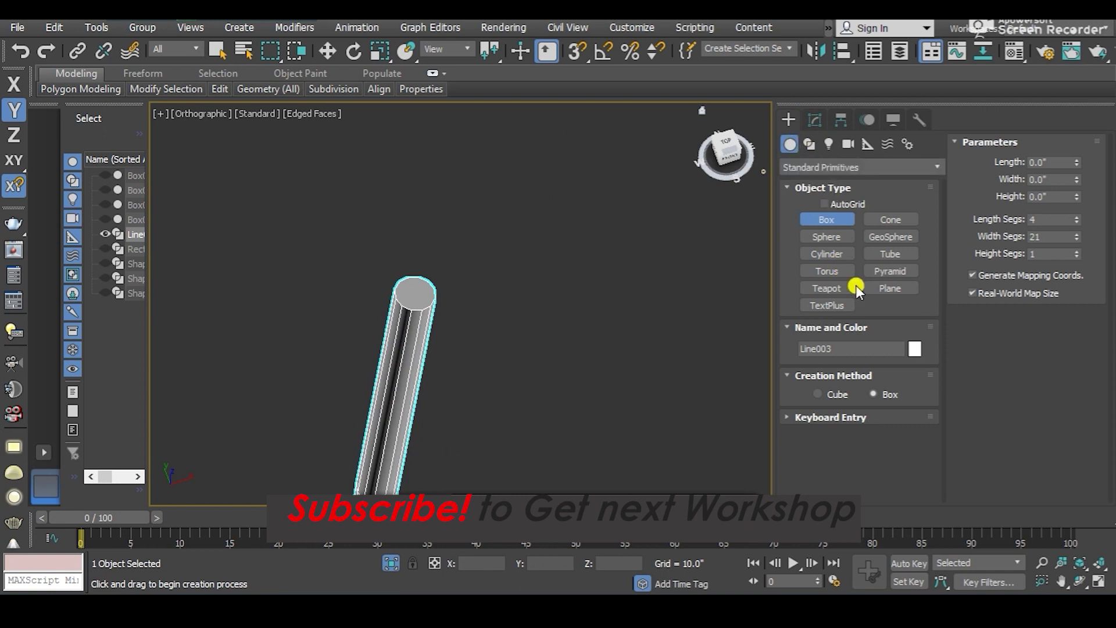
{"action": "left_click", "coordinate": [826, 237]}
{"action": "scroll", "coordinate": [741, 191], "scroll_direction": "up", "scroll_amount": 3}
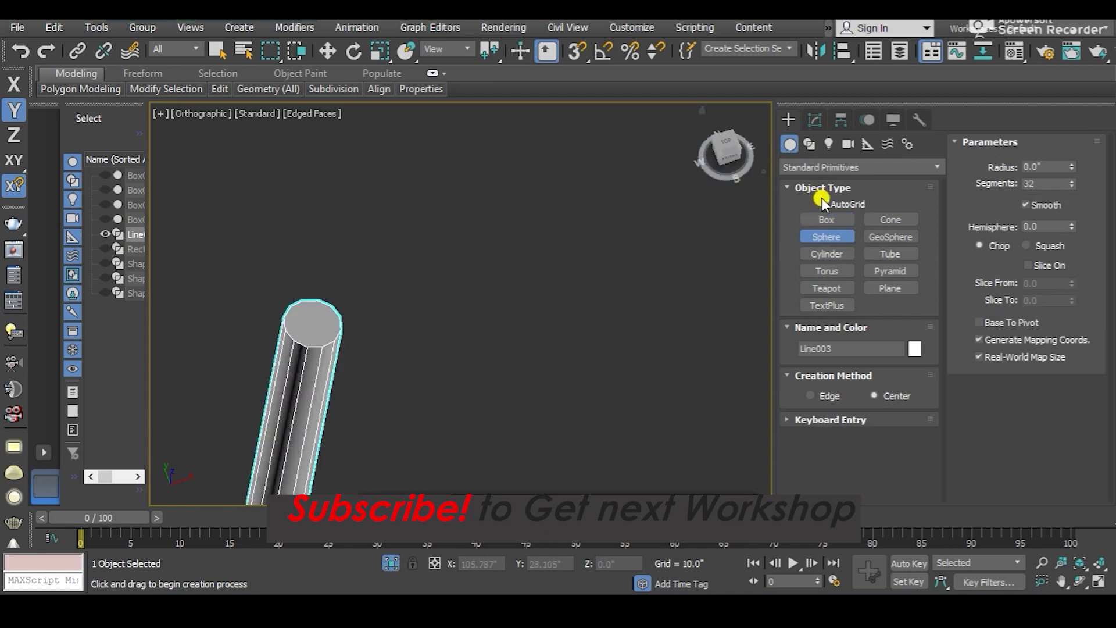
{"action": "scroll", "coordinate": [317, 326], "scroll_direction": "up", "scroll_amount": 3}
{"action": "left_click_drag", "start_coordinate": [320, 312], "coordinate": [349, 351]}
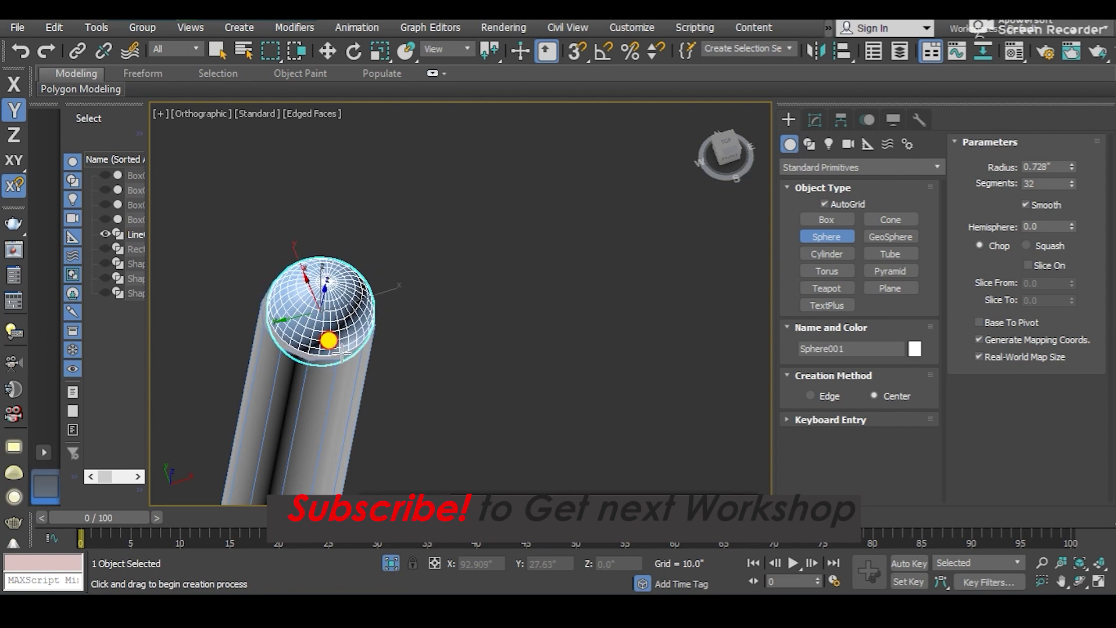
- Raise Sphere001 along Z until it sits just above the tube's end
{"action": "key", "text": "w"}
{"action": "mouse_move", "coordinate": [349, 298]}
{"action": "middle_mouse_down", "text": "alt"}
{"action": "mouse_move", "coordinate": [356, 292]}
{"action": "mouse_move", "coordinate": [304, 299]}
{"action": "mouse_move", "coordinate": [334, 313]}
{"action": "middle_mouse_up", "text": "alt"}
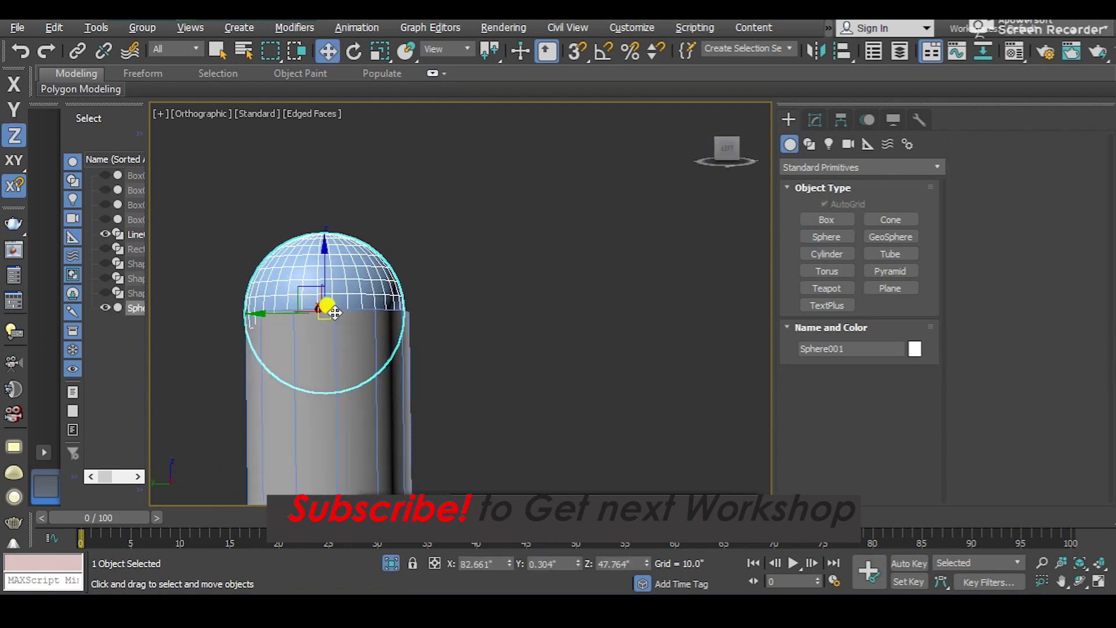
{"action": "left_click_drag", "start_coordinate": [331, 290], "coordinate": [330, 187]}
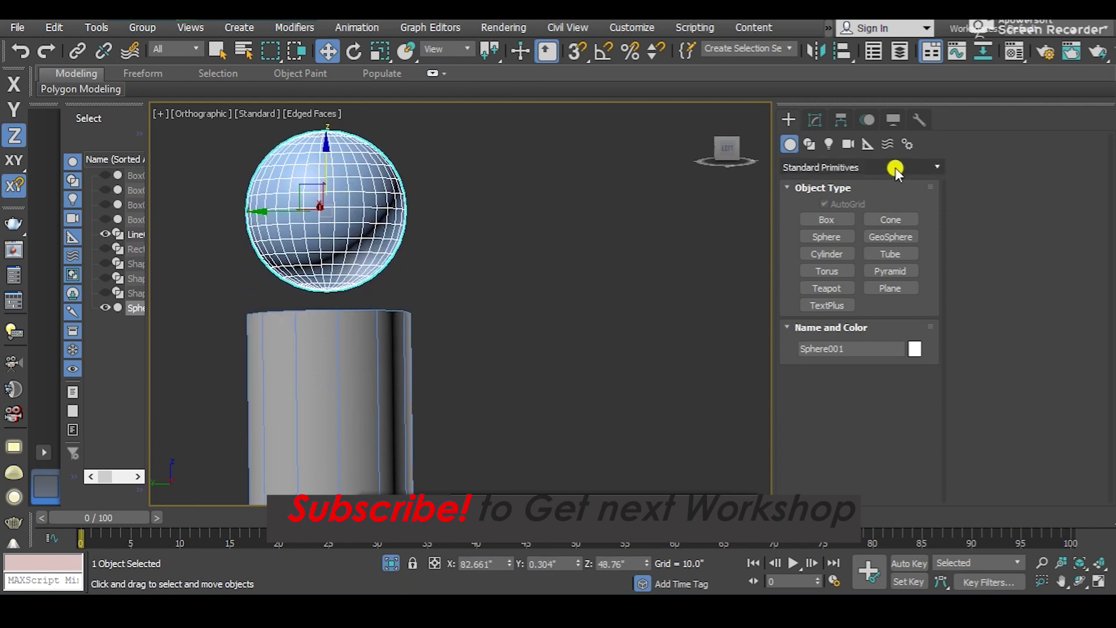
{"action": "left_click", "coordinate": [812, 121]}
{"action": "middle_click_drag", "start_coordinate": [670, 282], "coordinate": [682, 260]}
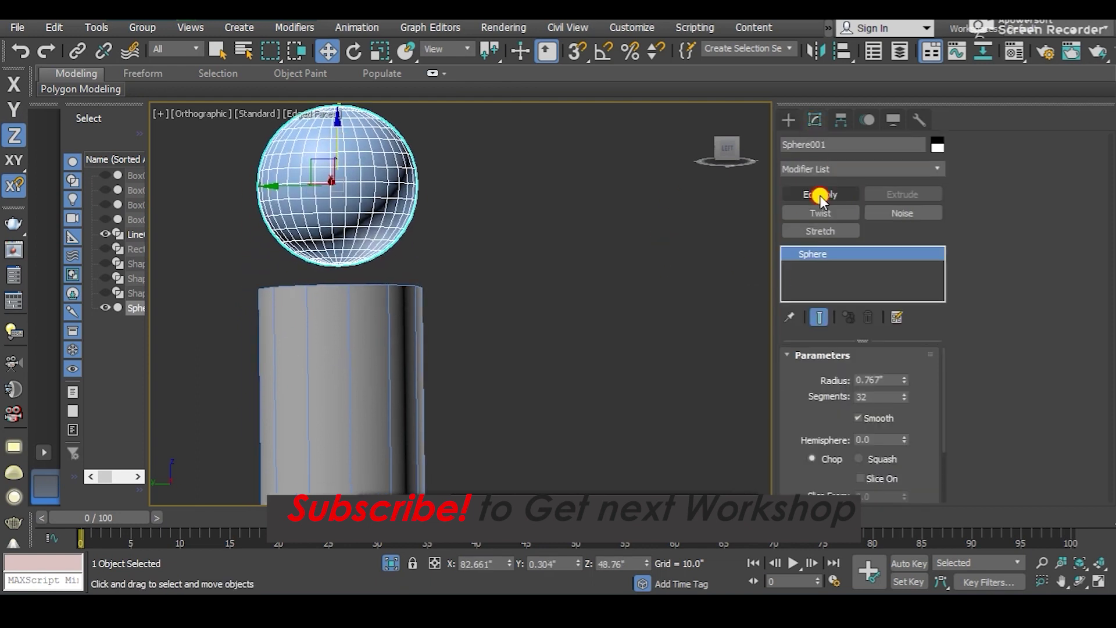
- Add an Edit Poly modifier to the sphere and select its lower-half polygons
{"action": "left_click", "coordinate": [819, 195]}
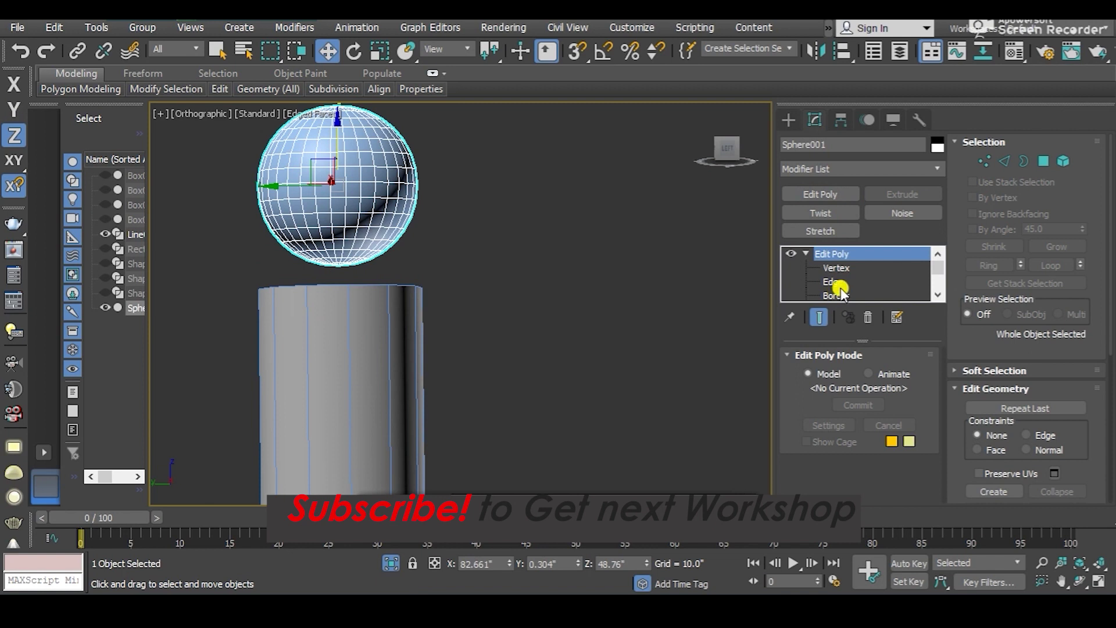
{"action": "left_click", "coordinate": [838, 296]}
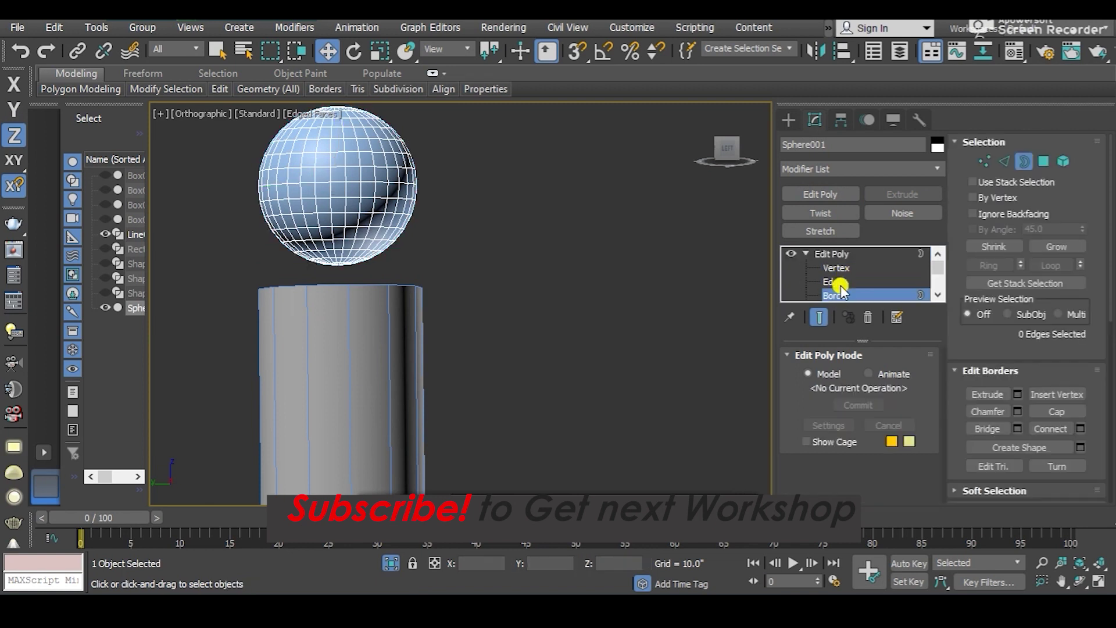
{"action": "scroll", "coordinate": [835, 285], "scroll_direction": "down", "scroll_amount": 1}
{"action": "left_click", "coordinate": [839, 281]}
{"action": "left_click_drag", "start_coordinate": [524, 170], "coordinate": [340, 295]}
{"action": "middle_click_drag", "start_coordinate": [339, 295], "coordinate": [346, 311]}
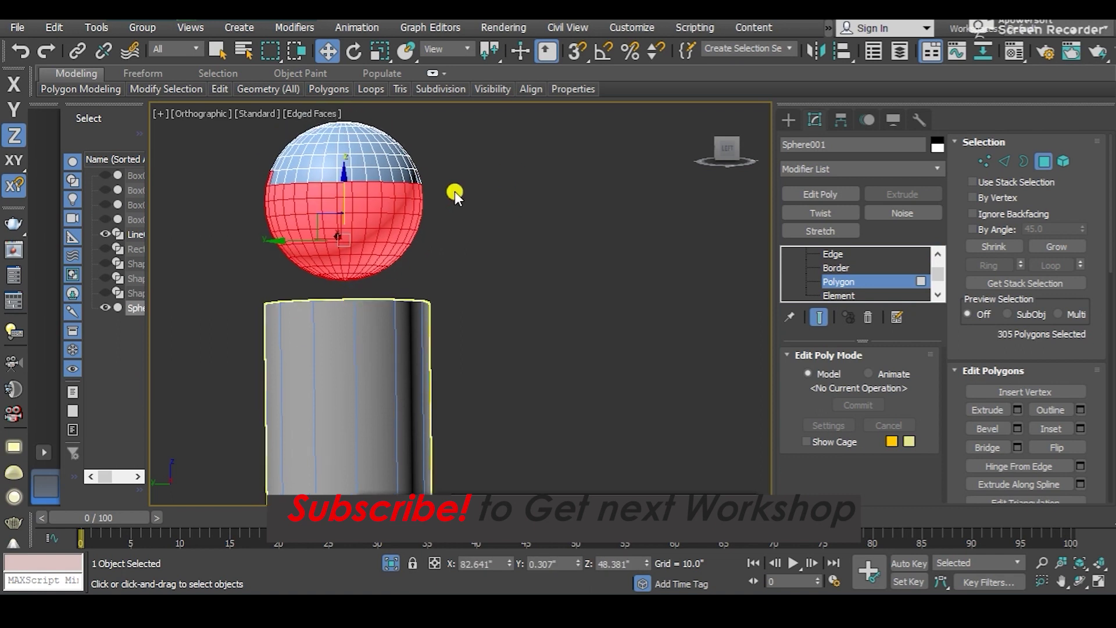
- Complete the lower-half polygon selection and delete it, leaving a hemisphere
{"action": "left_click_drag", "start_coordinate": [213, 337], "coordinate": [213, 337]}
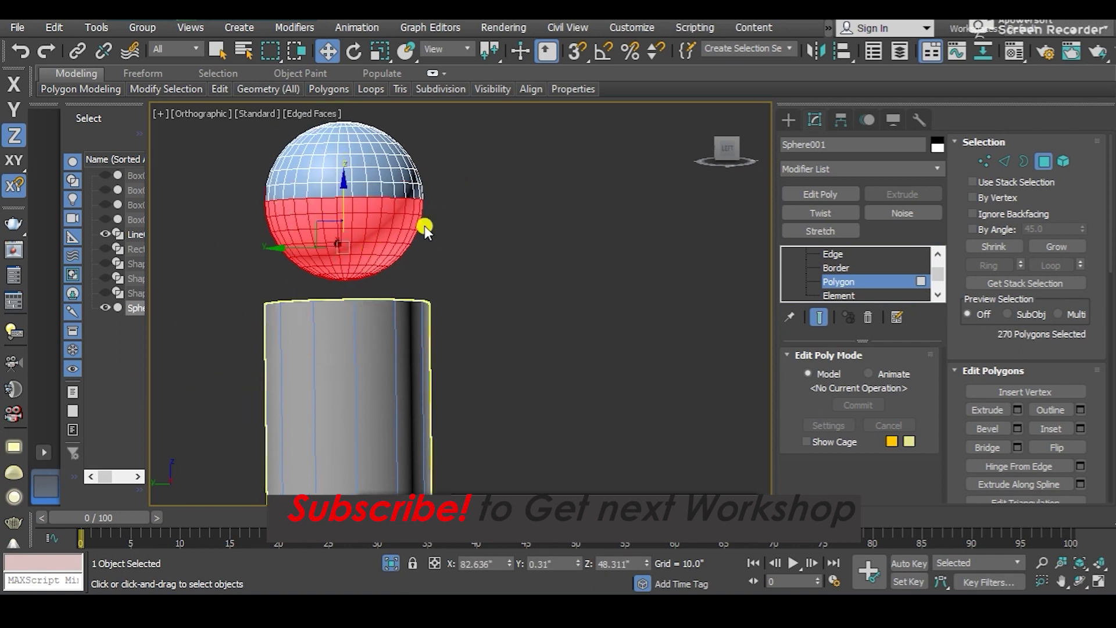
{"action": "middle_click_drag", "start_coordinate": [435, 232], "coordinate": [473, 219], "text": "alt"}
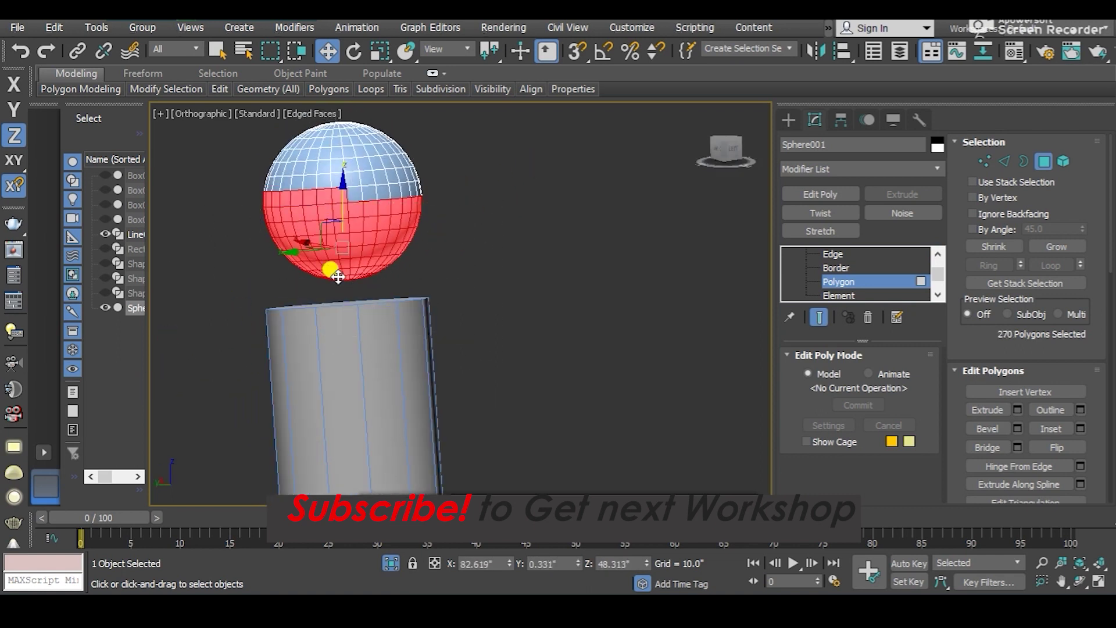
{"action": "middle_click_drag", "start_coordinate": [337, 277], "coordinate": [261, 264], "text": "alt"}
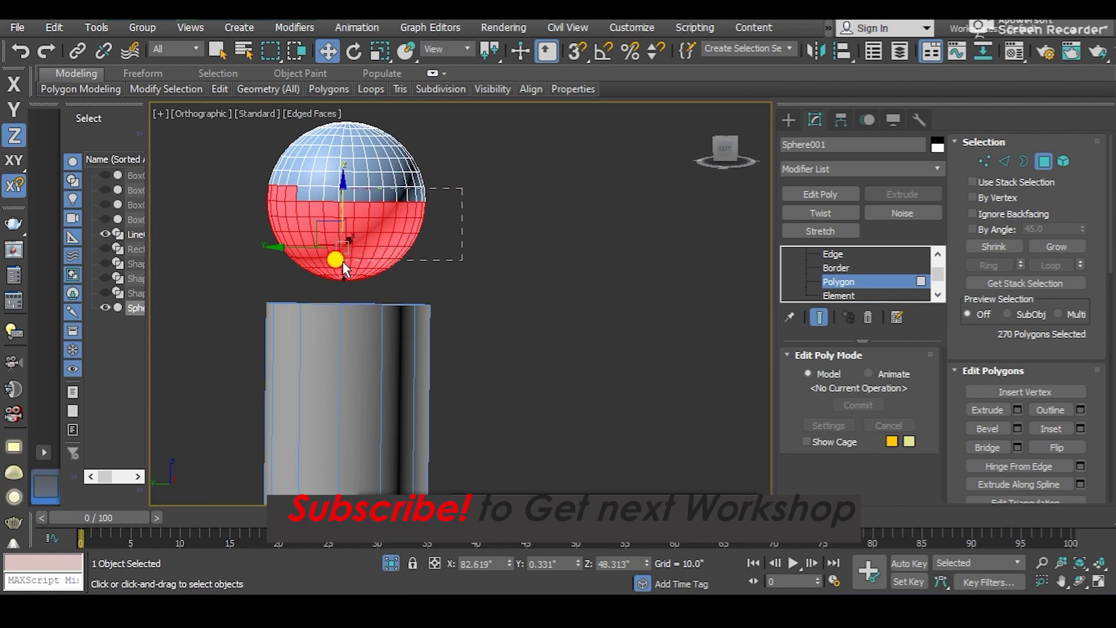
{"action": "left_click_drag", "start_coordinate": [343, 260], "coordinate": [343, 260], "text": "ctrl"}
{"action": "middle_click_drag", "start_coordinate": [419, 213], "coordinate": [335, 242], "text": "alt"}
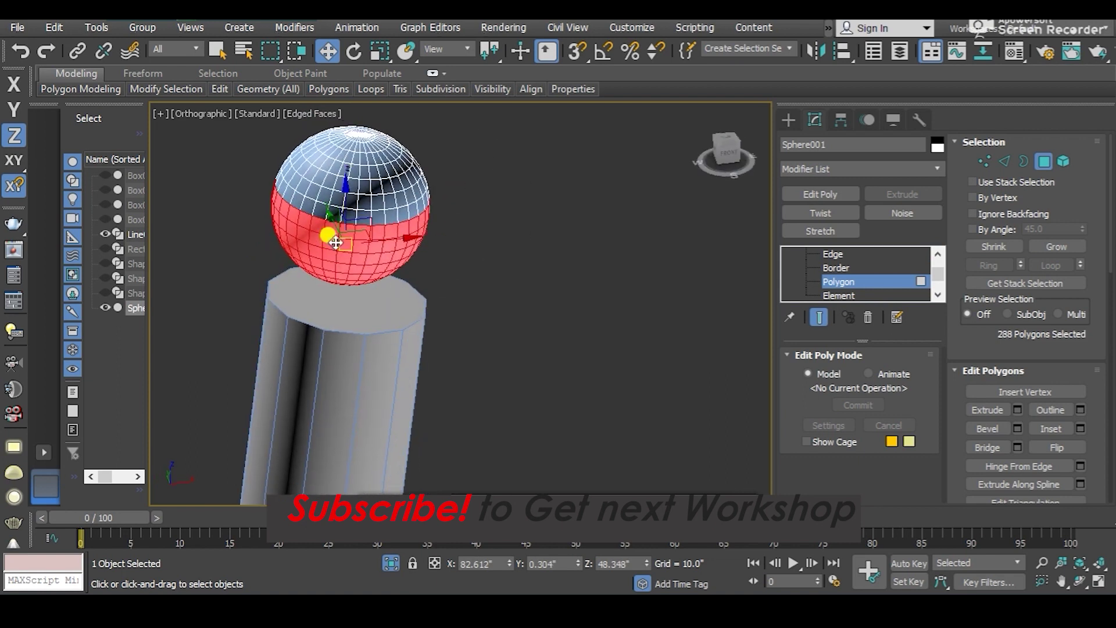
{"action": "key", "text": "Delete"}
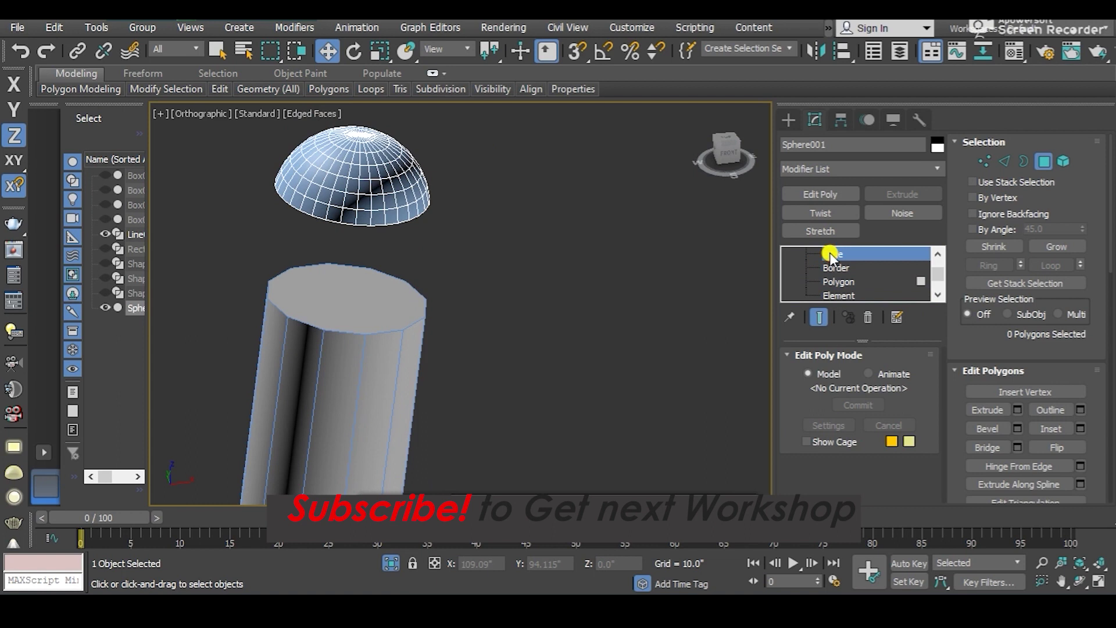
- Return to object level and lower the hemisphere onto the tube's top
{"action": "left_click", "coordinate": [829, 252]}
{"action": "middle_click_drag", "start_coordinate": [281, 167], "coordinate": [357, 139], "text": "alt"}
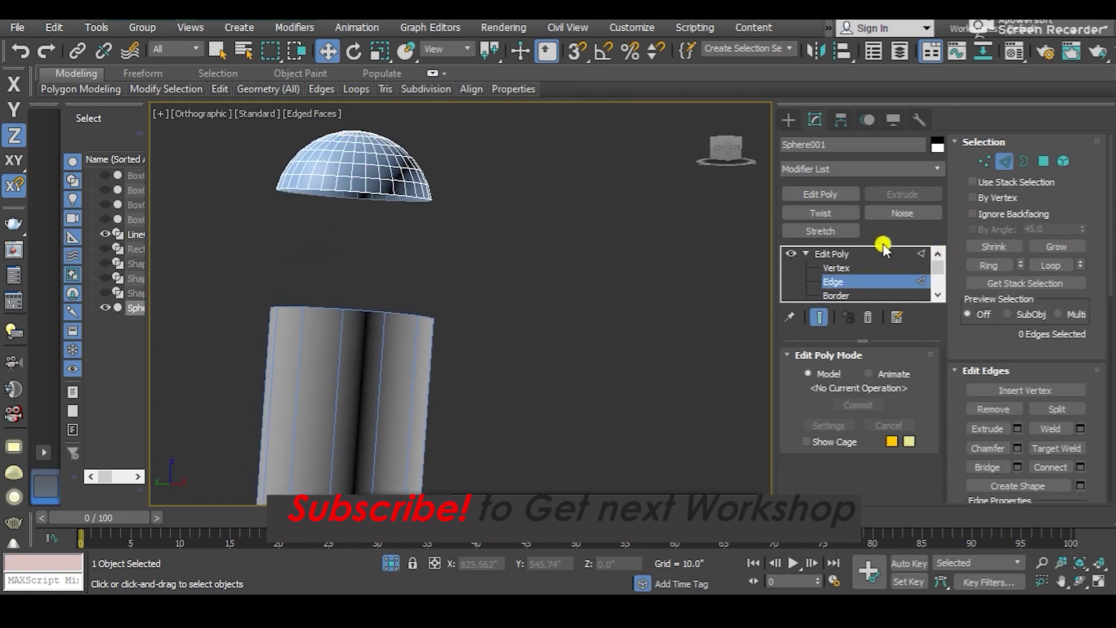
{"action": "left_click", "coordinate": [851, 254]}
{"action": "left_click_drag", "start_coordinate": [361, 172], "coordinate": [359, 297]}
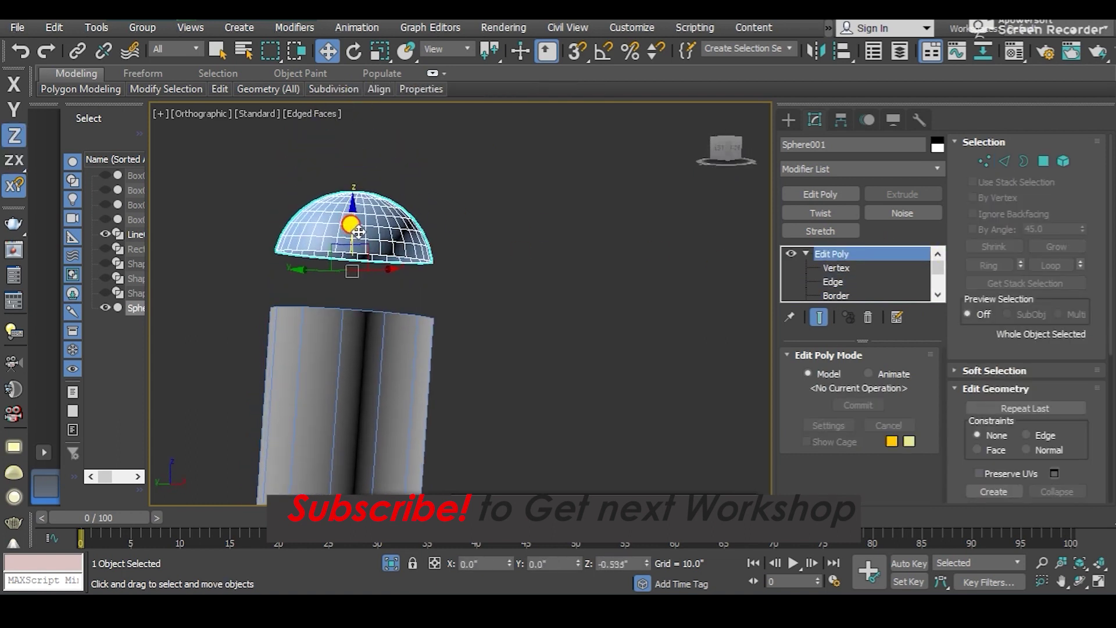
- Scale the hemisphere up uniformly to match the leg tube's width
{"action": "mouse_move", "coordinate": [359, 297]}
{"action": "middle_mouse_down", "text": "alt"}
{"action": "mouse_move", "coordinate": [279, 343]}
{"action": "mouse_move", "coordinate": [370, 353]}
{"action": "middle_mouse_up", "text": "alt"}
{"action": "key", "text": "r"}
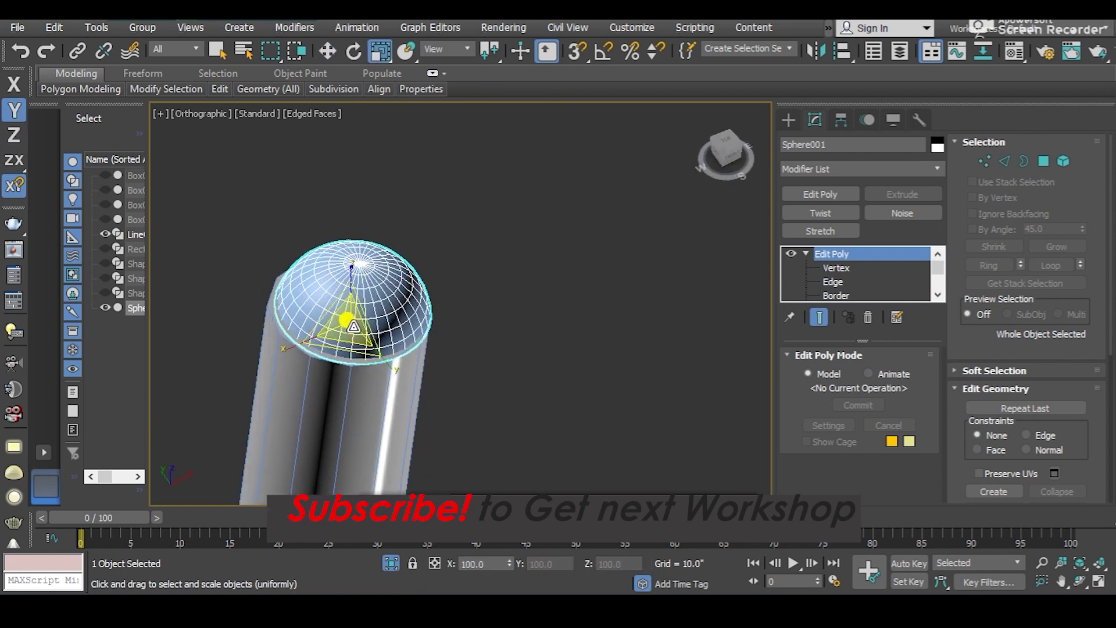
{"action": "left_click_drag", "start_coordinate": [347, 329], "coordinate": [351, 321]}
- Nudge the hemisphere in X and Y so it centres on the tube's end
{"action": "key", "text": "w"}
{"action": "middle_click_drag", "start_coordinate": [352, 322], "coordinate": [325, 323], "text": "alt"}
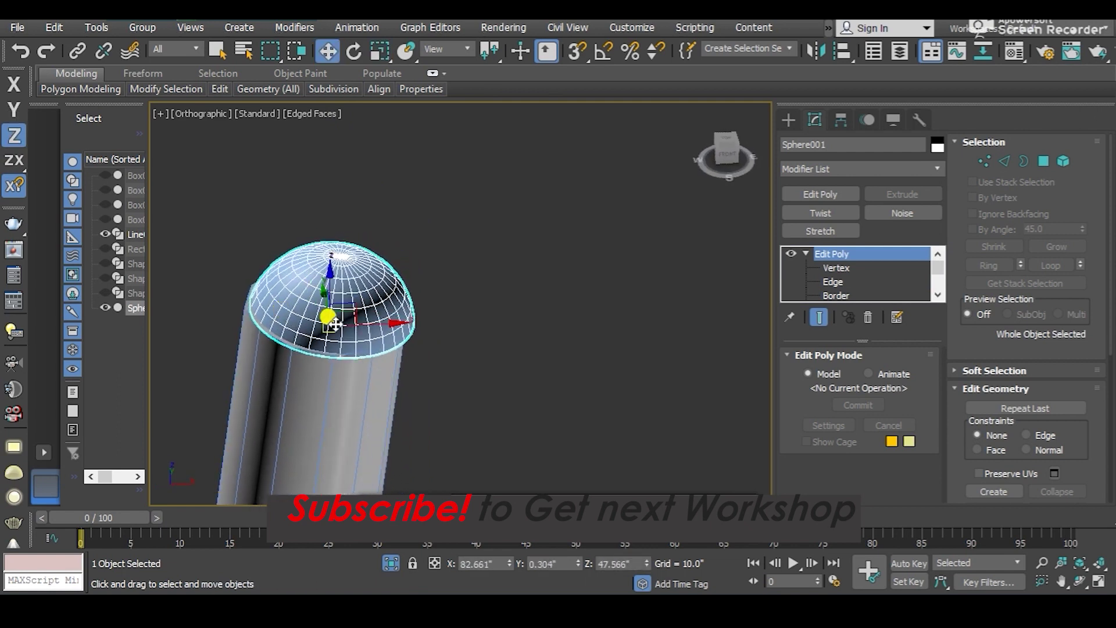
{"action": "left_click_drag", "start_coordinate": [360, 324], "coordinate": [356, 323]}
{"action": "middle_click_drag", "start_coordinate": [356, 324], "coordinate": [516, 285], "text": "alt"}
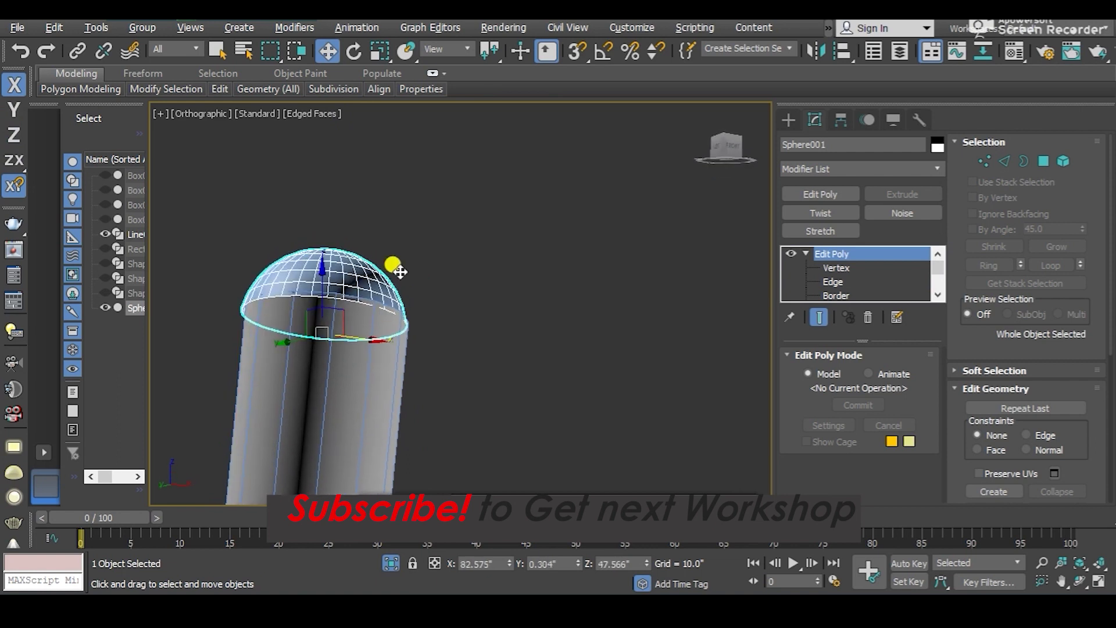
{"action": "left_click", "coordinate": [515, 283]}
{"action": "left_click", "coordinate": [391, 329]}
{"action": "middle_click_drag", "start_coordinate": [391, 329], "coordinate": [273, 329], "text": "alt"}
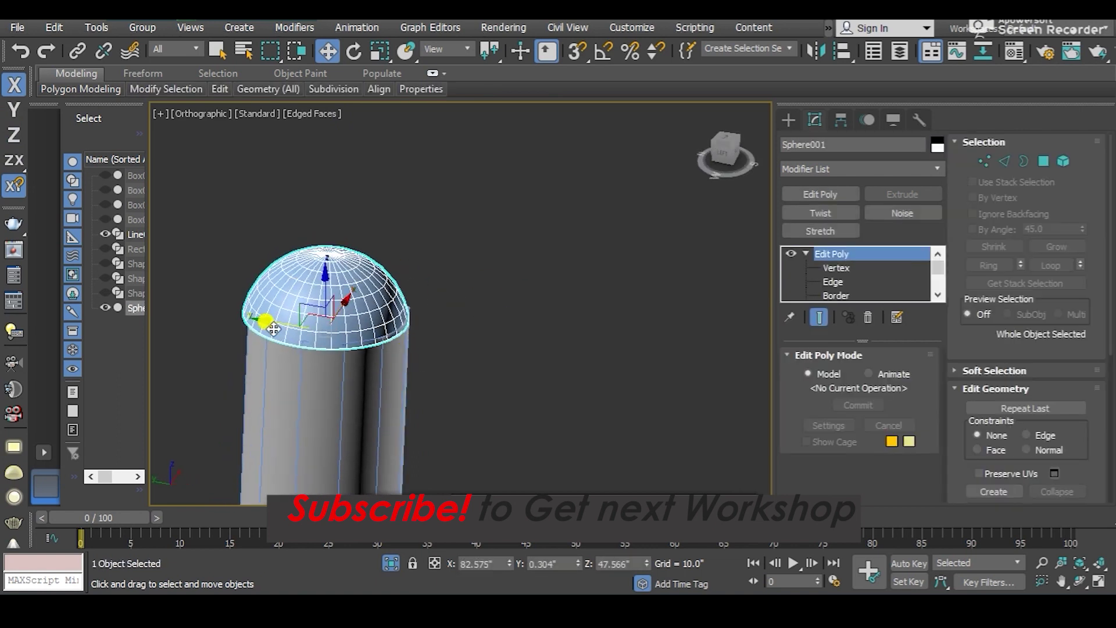
{"action": "left_click_drag", "start_coordinate": [275, 328], "coordinate": [279, 327]}
{"action": "mouse_move", "coordinate": [310, 340]}
{"action": "middle_mouse_down", "text": "alt"}
{"action": "mouse_move", "coordinate": [251, 288]}
{"action": "mouse_move", "coordinate": [199, 294]}
{"action": "mouse_move", "coordinate": [392, 307]}
{"action": "mouse_move", "coordinate": [282, 360]}
{"action": "middle_mouse_up", "text": "alt"}
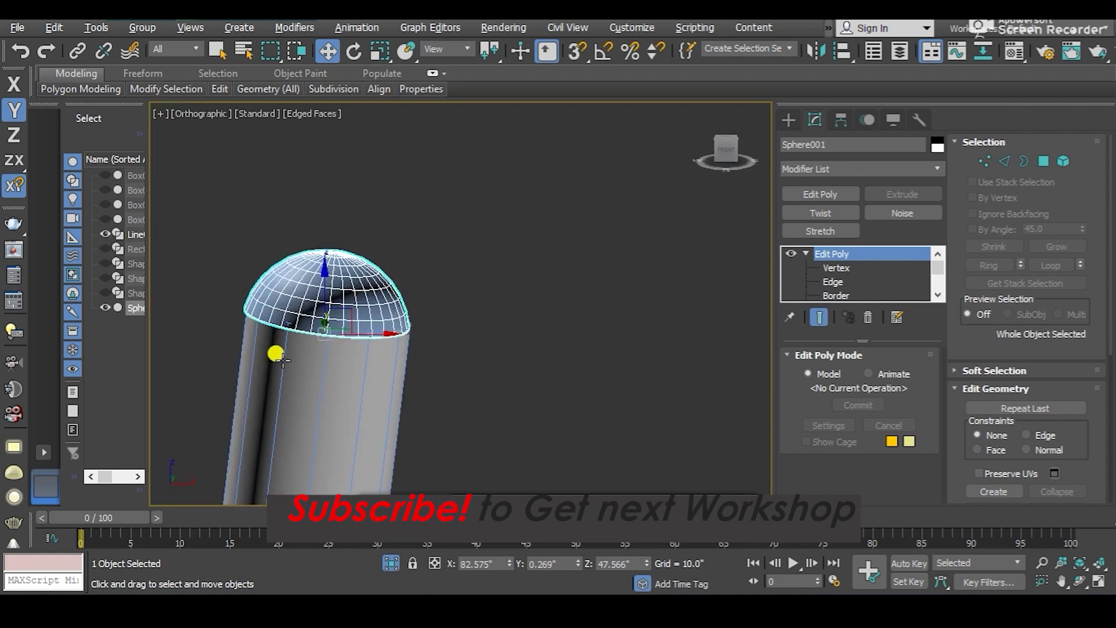
{"action": "left_click_drag", "start_coordinate": [351, 334], "coordinate": [359, 337]}
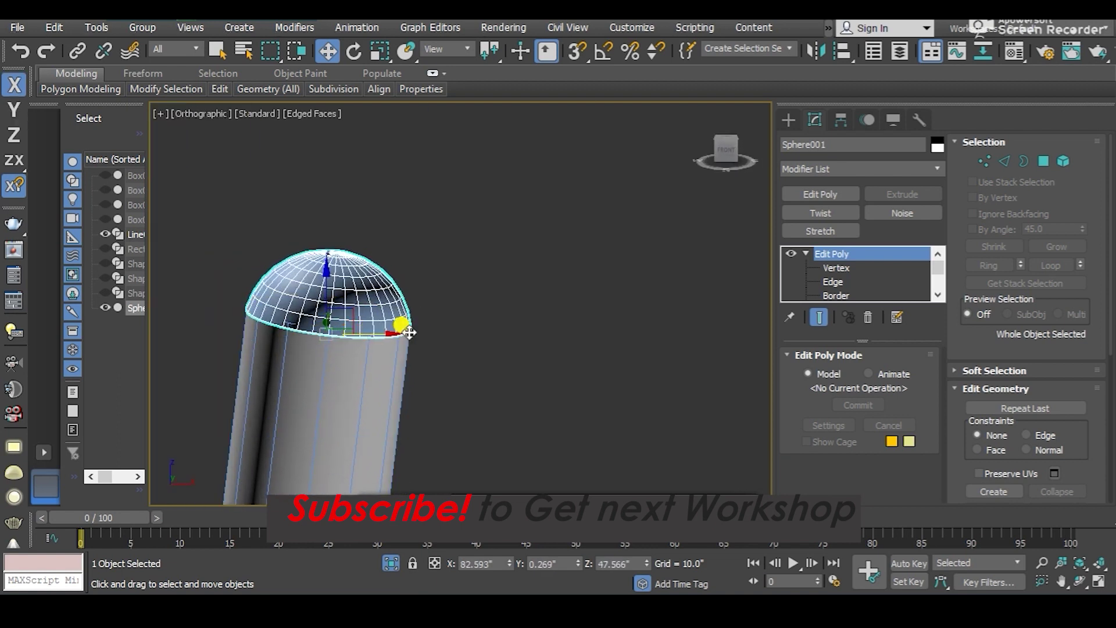
- Assign the Material Editor's material to the hemisphere cap
{"action": "key", "text": "m"}
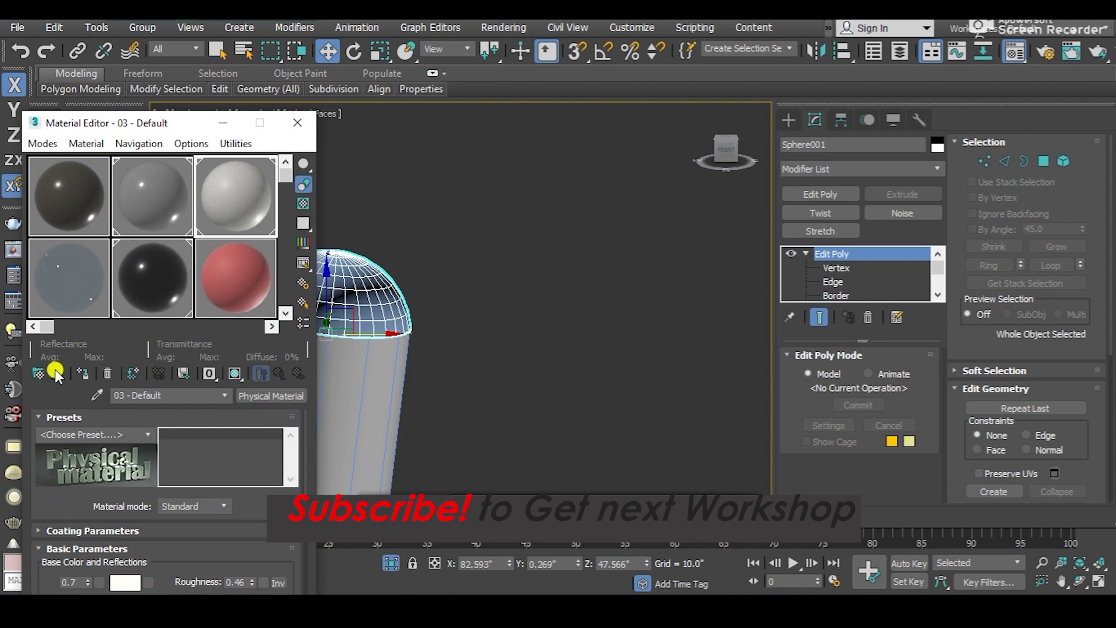
{"action": "left_click", "coordinate": [79, 374]}
{"action": "left_click", "coordinate": [308, 113]}
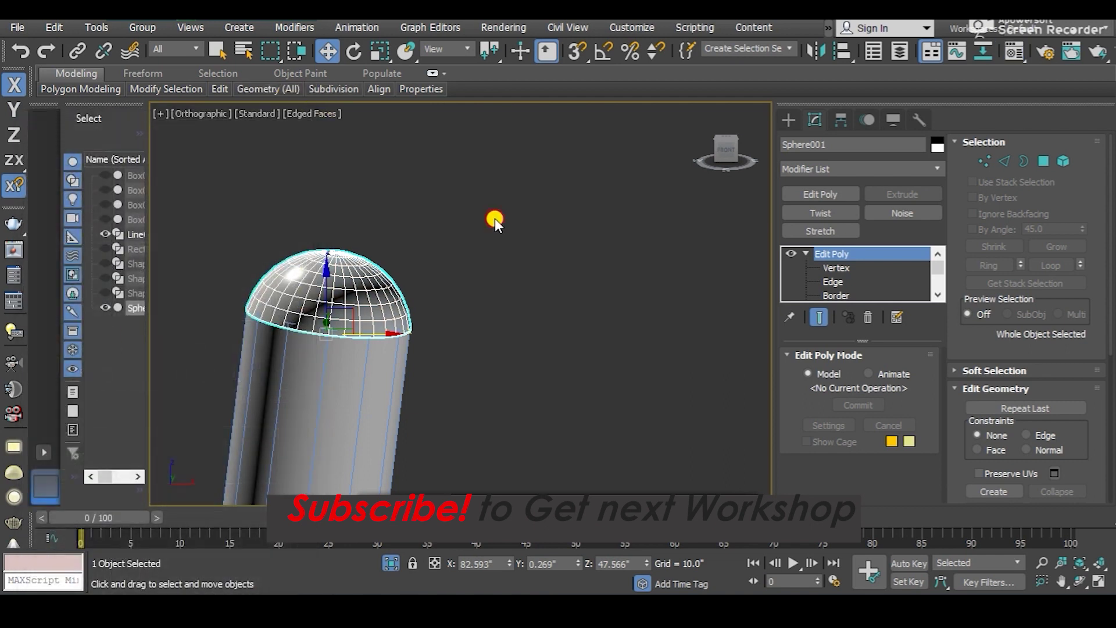
- Deselect the hemisphere and use Unhide All to reveal every hidden chair part
{"action": "left_click", "coordinate": [494, 218]}
{"action": "scroll", "coordinate": [480, 247], "scroll_direction": "up", "scroll_amount": 5}
{"action": "scroll", "coordinate": [468, 250], "scroll_direction": "down", "scroll_amount": 5}
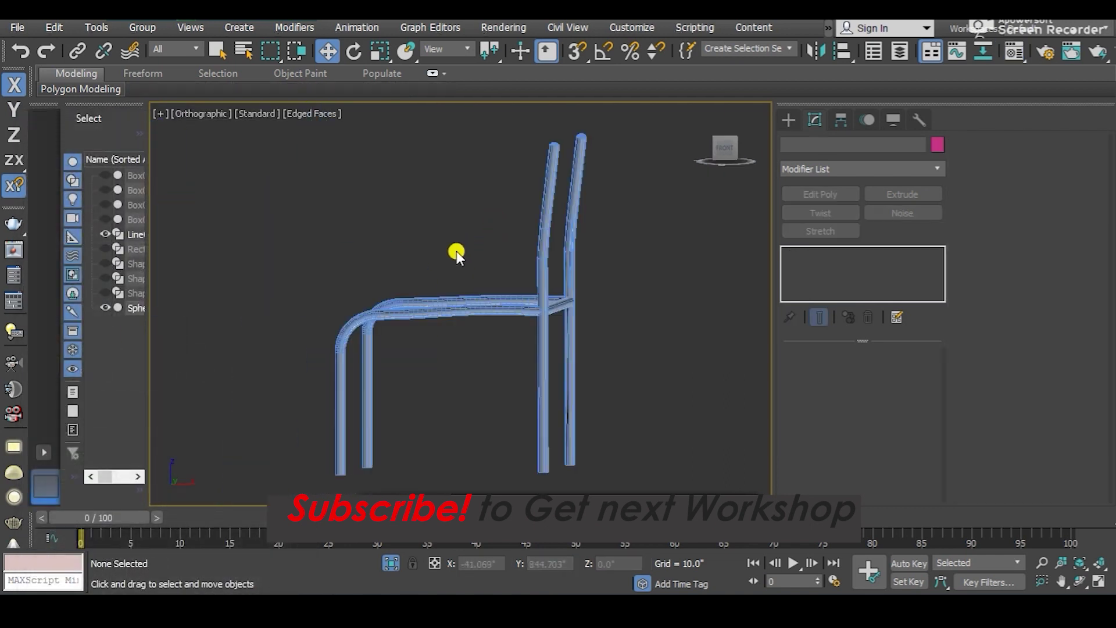
{"action": "scroll", "coordinate": [661, 243], "scroll_direction": "up", "scroll_amount": 2}
{"action": "scroll", "coordinate": [650, 227], "scroll_direction": "up", "scroll_amount": 2}
{"action": "scroll", "coordinate": [480, 194], "scroll_direction": "up", "scroll_amount": 2}
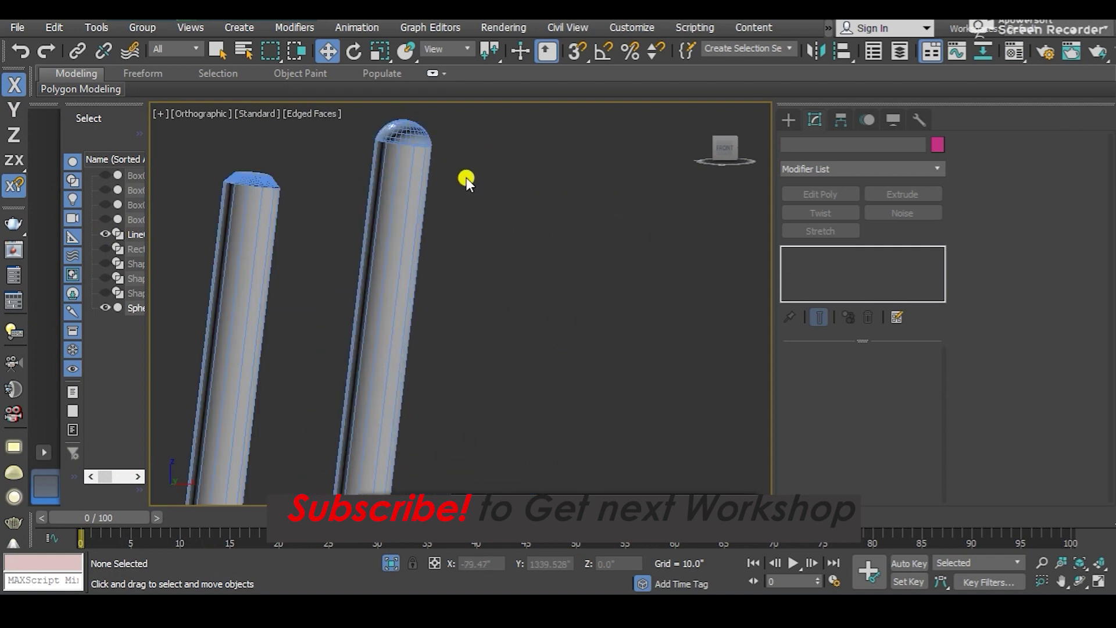
{"action": "scroll", "coordinate": [467, 177], "scroll_direction": "down", "scroll_amount": 3}
{"action": "scroll", "coordinate": [455, 319], "scroll_direction": "down", "scroll_amount": 2}
{"action": "middle_click_drag", "start_coordinate": [455, 274], "coordinate": [515, 311], "text": "alt"}
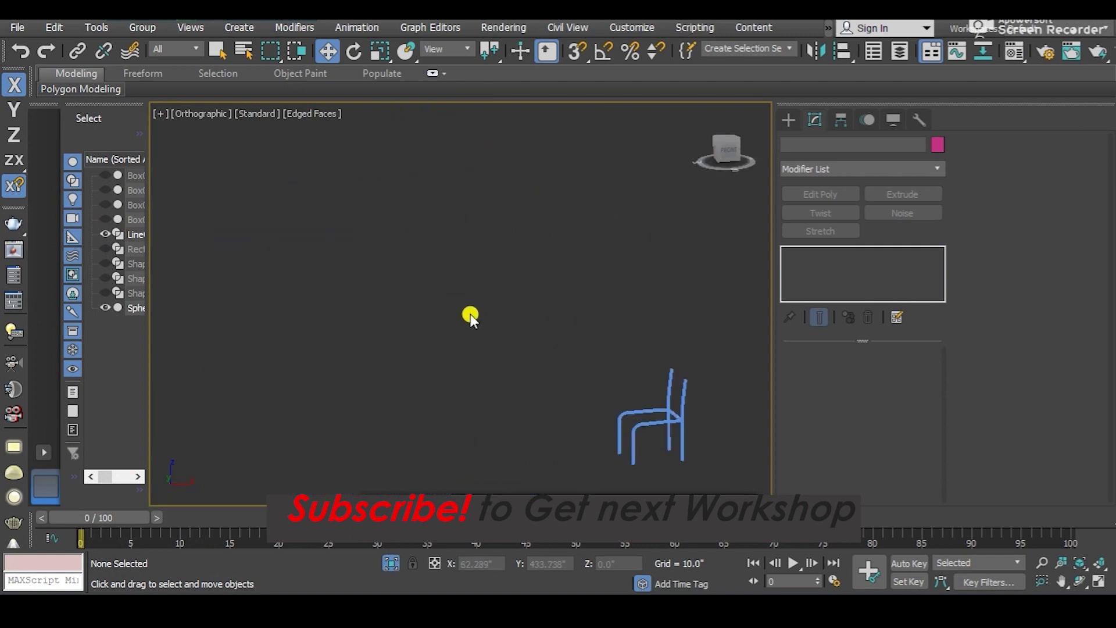
{"action": "right_click", "coordinate": [662, 336]}
{"action": "left_click", "coordinate": [711, 264]}
- Select the black seat and inspect it from above and front-left angles
{"action": "left_click", "coordinate": [567, 366]}
{"action": "mouse_move", "coordinate": [572, 369]}
{"action": "middle_mouse_down"}
{"action": "mouse_move", "coordinate": [411, 362]}
{"action": "mouse_move", "coordinate": [543, 379]}
{"action": "mouse_move", "coordinate": [497, 388]}
{"action": "mouse_move", "coordinate": [475, 317]}
{"action": "mouse_move", "coordinate": [497, 269]}
{"action": "mouse_move", "coordinate": [436, 286]}
{"action": "mouse_move", "coordinate": [518, 274]}
{"action": "mouse_move", "coordinate": [458, 242]}
{"action": "mouse_move", "coordinate": [507, 296]}
{"action": "mouse_move", "coordinate": [613, 277]}
{"action": "mouse_move", "coordinate": [599, 259]}
{"action": "middle_mouse_up"}
{"action": "scroll", "coordinate": [411, 364], "scroll_direction": "up", "scroll_amount": 5}
{"action": "scroll", "coordinate": [484, 319], "scroll_direction": "down", "scroll_amount": 5}
{"action": "mouse_move", "coordinate": [483, 320]}
{"action": "middle_mouse_down", "text": "alt"}
{"action": "mouse_move", "coordinate": [494, 256]}
{"action": "mouse_move", "coordinate": [516, 327]}
{"action": "mouse_move", "coordinate": [500, 394]}
{"action": "mouse_move", "coordinate": [464, 324]}
{"action": "mouse_move", "coordinate": [416, 316]}
{"action": "mouse_move", "coordinate": [528, 374]}
{"action": "mouse_move", "coordinate": [488, 379]}
{"action": "mouse_move", "coordinate": [463, 308]}
{"action": "mouse_move", "coordinate": [538, 329]}
{"action": "middle_mouse_up", "text": "alt"}
{"action": "scroll", "coordinate": [500, 394], "scroll_direction": "up", "scroll_amount": 3}
{"action": "scroll", "coordinate": [464, 324], "scroll_direction": "up", "scroll_amount": 4}
{"action": "scroll", "coordinate": [464, 308], "scroll_direction": "down", "scroll_amount": 3}
{"action": "scroll", "coordinate": [541, 386], "scroll_direction": "down", "scroll_amount": 3}
{"action": "mouse_move", "coordinate": [541, 387]}
{"action": "middle_mouse_down", "text": "alt"}
{"action": "mouse_move", "coordinate": [590, 374]}
{"action": "mouse_move", "coordinate": [536, 340]}
{"action": "middle_mouse_up", "text": "alt"}
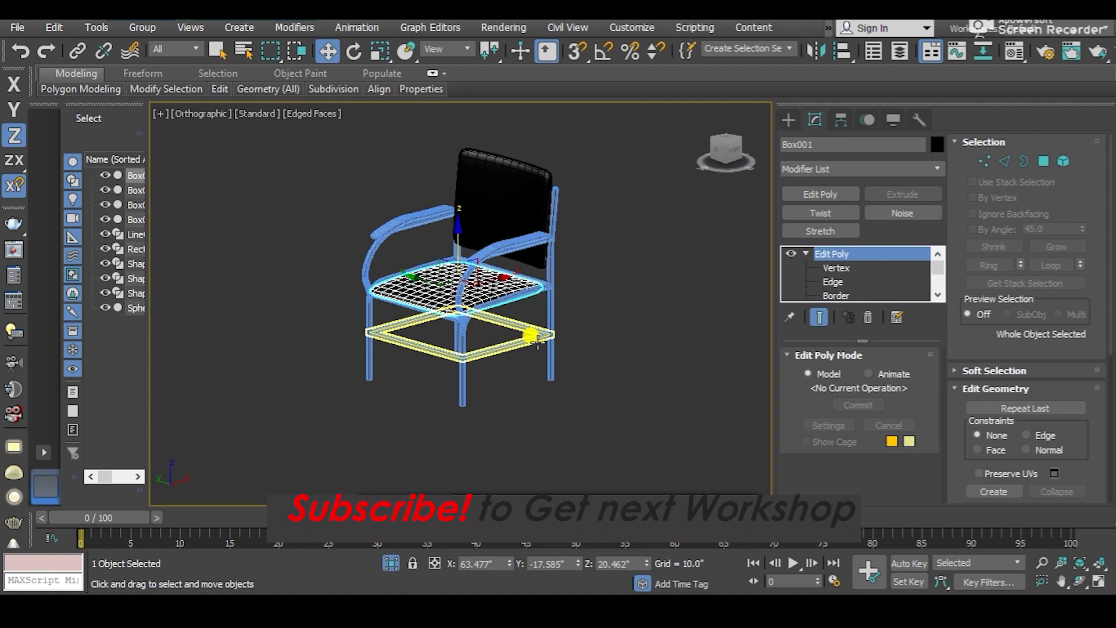
- Deselect the seat and frame the whole assembled chair in the viewport
{"action": "left_click", "coordinate": [636, 285]}
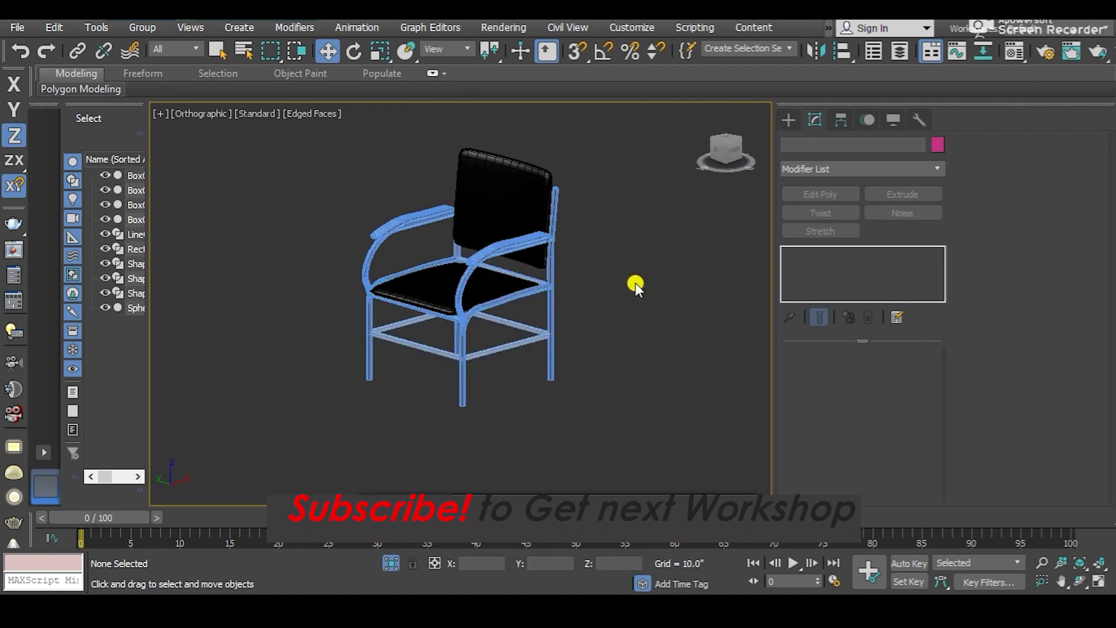
{"action": "scroll", "coordinate": [484, 285], "scroll_direction": "down", "scroll_amount": 5}
{"action": "middle_click_drag", "start_coordinate": [471, 309], "coordinate": [454, 349]}
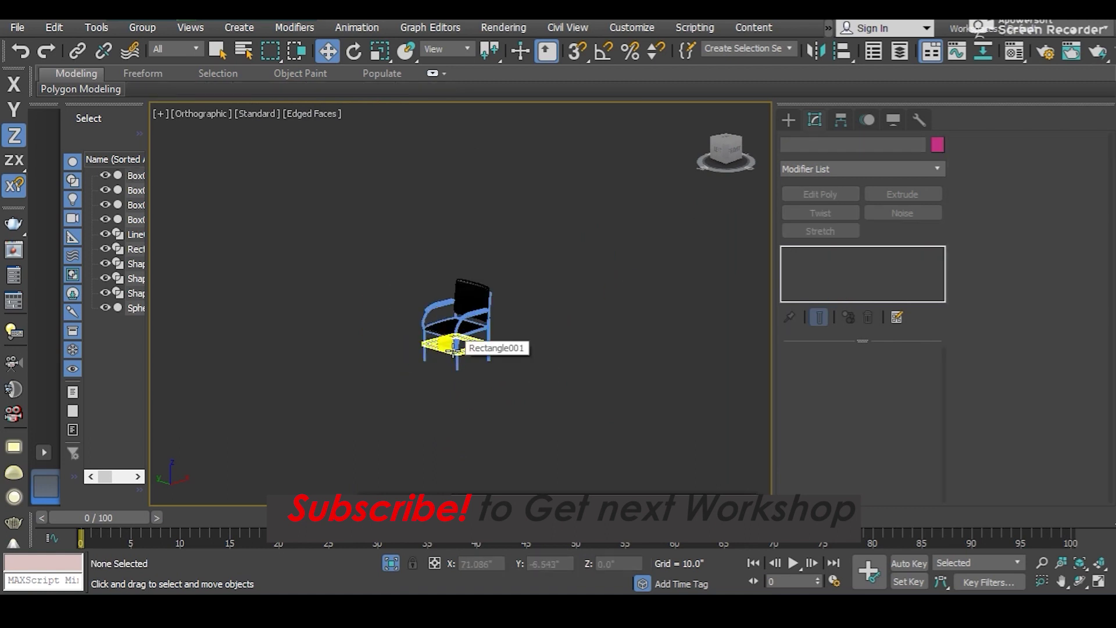
{"action": "scroll", "coordinate": [356, 454], "scroll_direction": "down", "scroll_amount": 1}
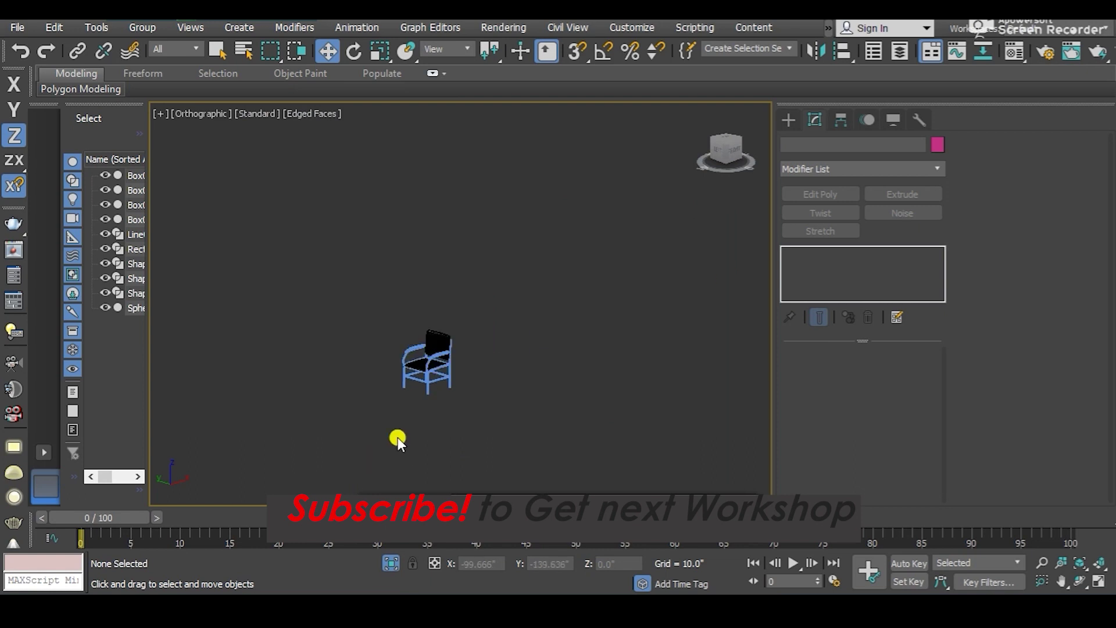
{"action": "scroll", "coordinate": [432, 399], "scroll_direction": "up", "scroll_amount": 2}
{"action": "scroll", "coordinate": [409, 287], "scroll_direction": "up", "scroll_amount": 2}
{"action": "scroll", "coordinate": [409, 288], "scroll_direction": "up", "scroll_amount": 1}
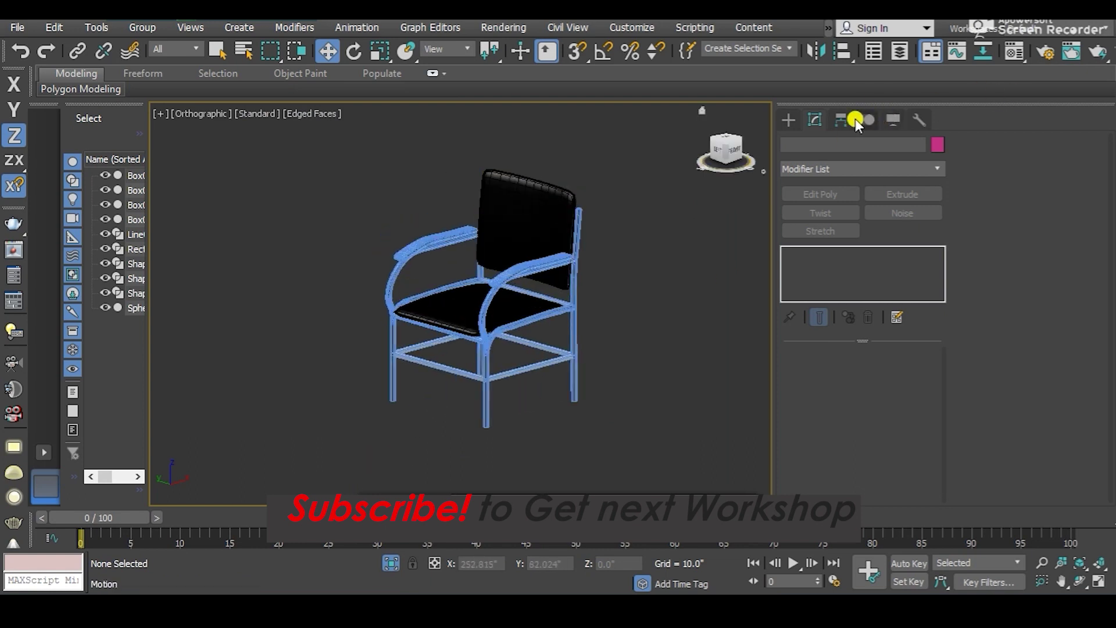
- Create a targeted Physical camera aimed at the chair and view through it
{"action": "left_click", "coordinate": [863, 120]}
{"action": "left_click", "coordinate": [819, 125]}
{"action": "left_click", "coordinate": [847, 145]}
{"action": "left_click", "coordinate": [832, 218]}
{"action": "scroll", "coordinate": [605, 289], "scroll_direction": "down", "scroll_amount": 4}
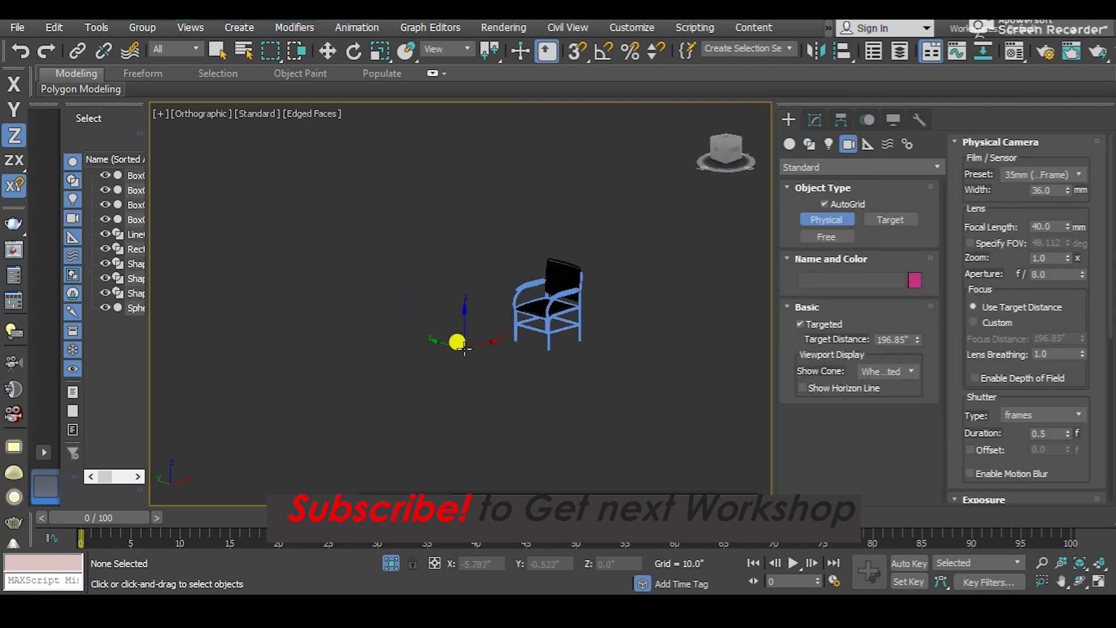
{"action": "left_click_drag", "start_coordinate": [334, 433], "coordinate": [535, 291]}
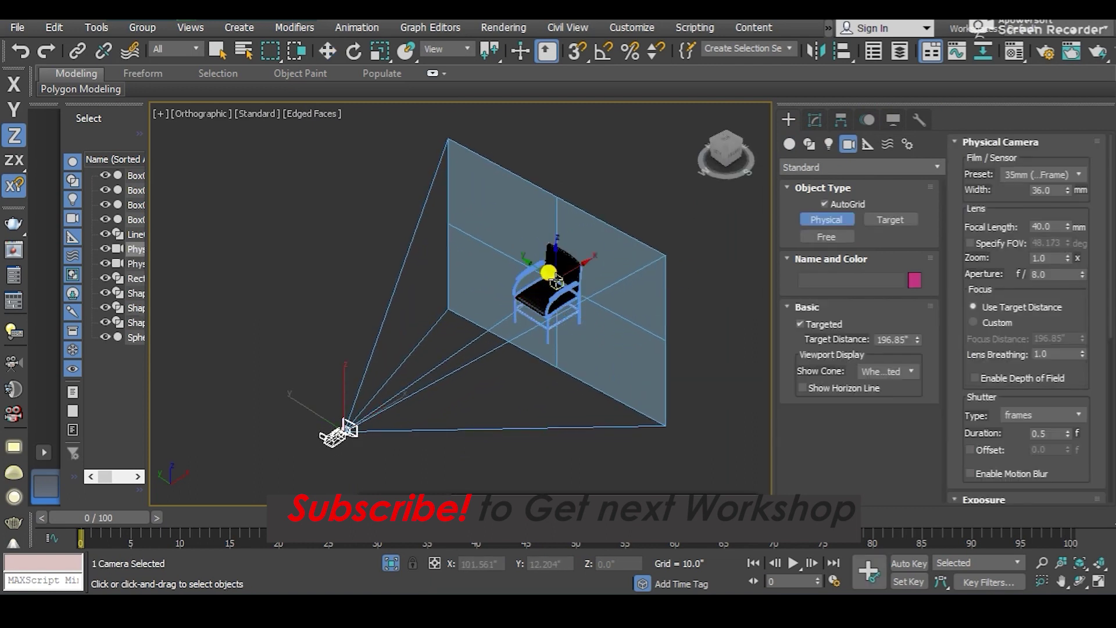
{"action": "key", "text": "c"}
- Orbit the camera to a three-quarter view of the chair
{"action": "middle_click_drag", "start_coordinate": [535, 291], "coordinate": [502, 356]}
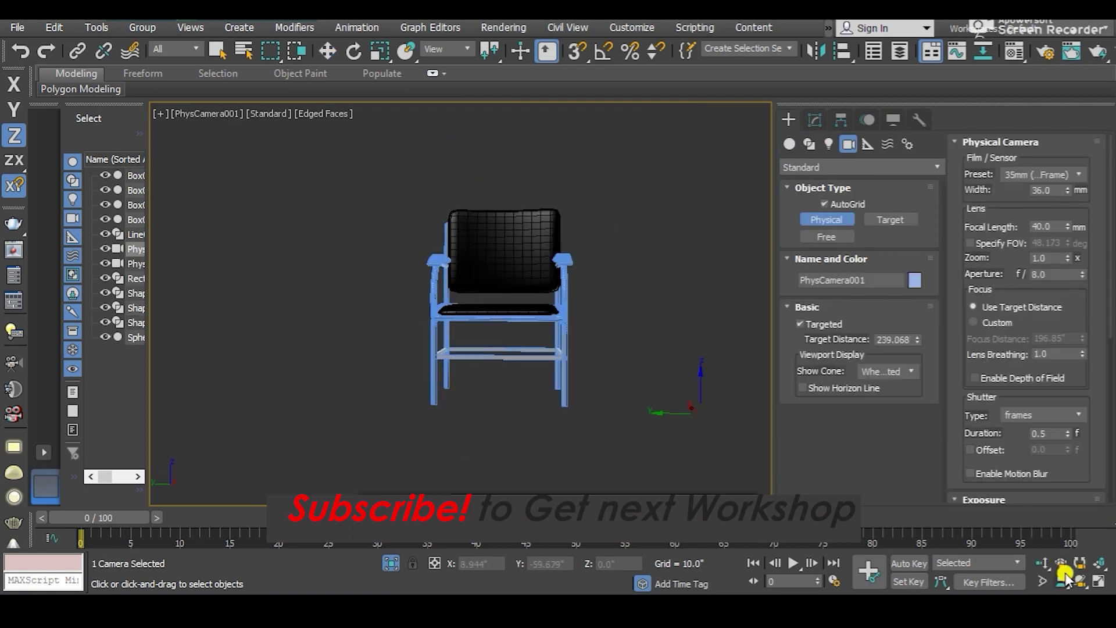
{"action": "left_click", "coordinate": [1062, 579]}
{"action": "mouse_move", "coordinate": [465, 372]}
{"action": "left_mouse_down"}
{"action": "mouse_move", "coordinate": [481, 386]}
{"action": "mouse_move", "coordinate": [563, 381]}
{"action": "mouse_move", "coordinate": [399, 369]}
{"action": "mouse_move", "coordinate": [387, 384]}
{"action": "mouse_move", "coordinate": [468, 326]}
{"action": "mouse_move", "coordinate": [475, 353]}
{"action": "left_mouse_up"}
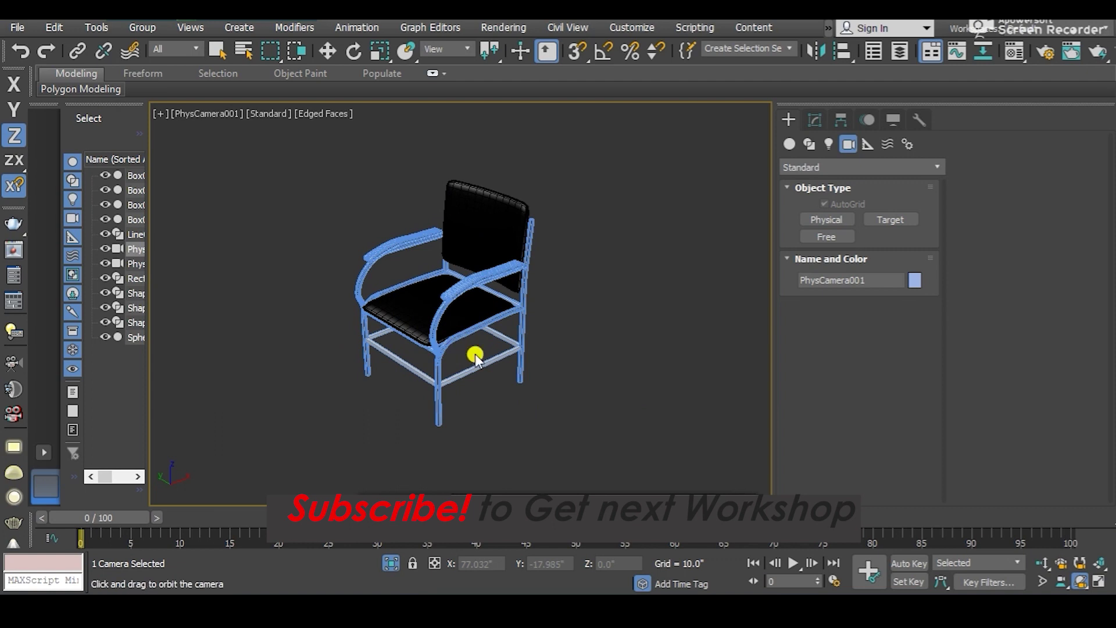